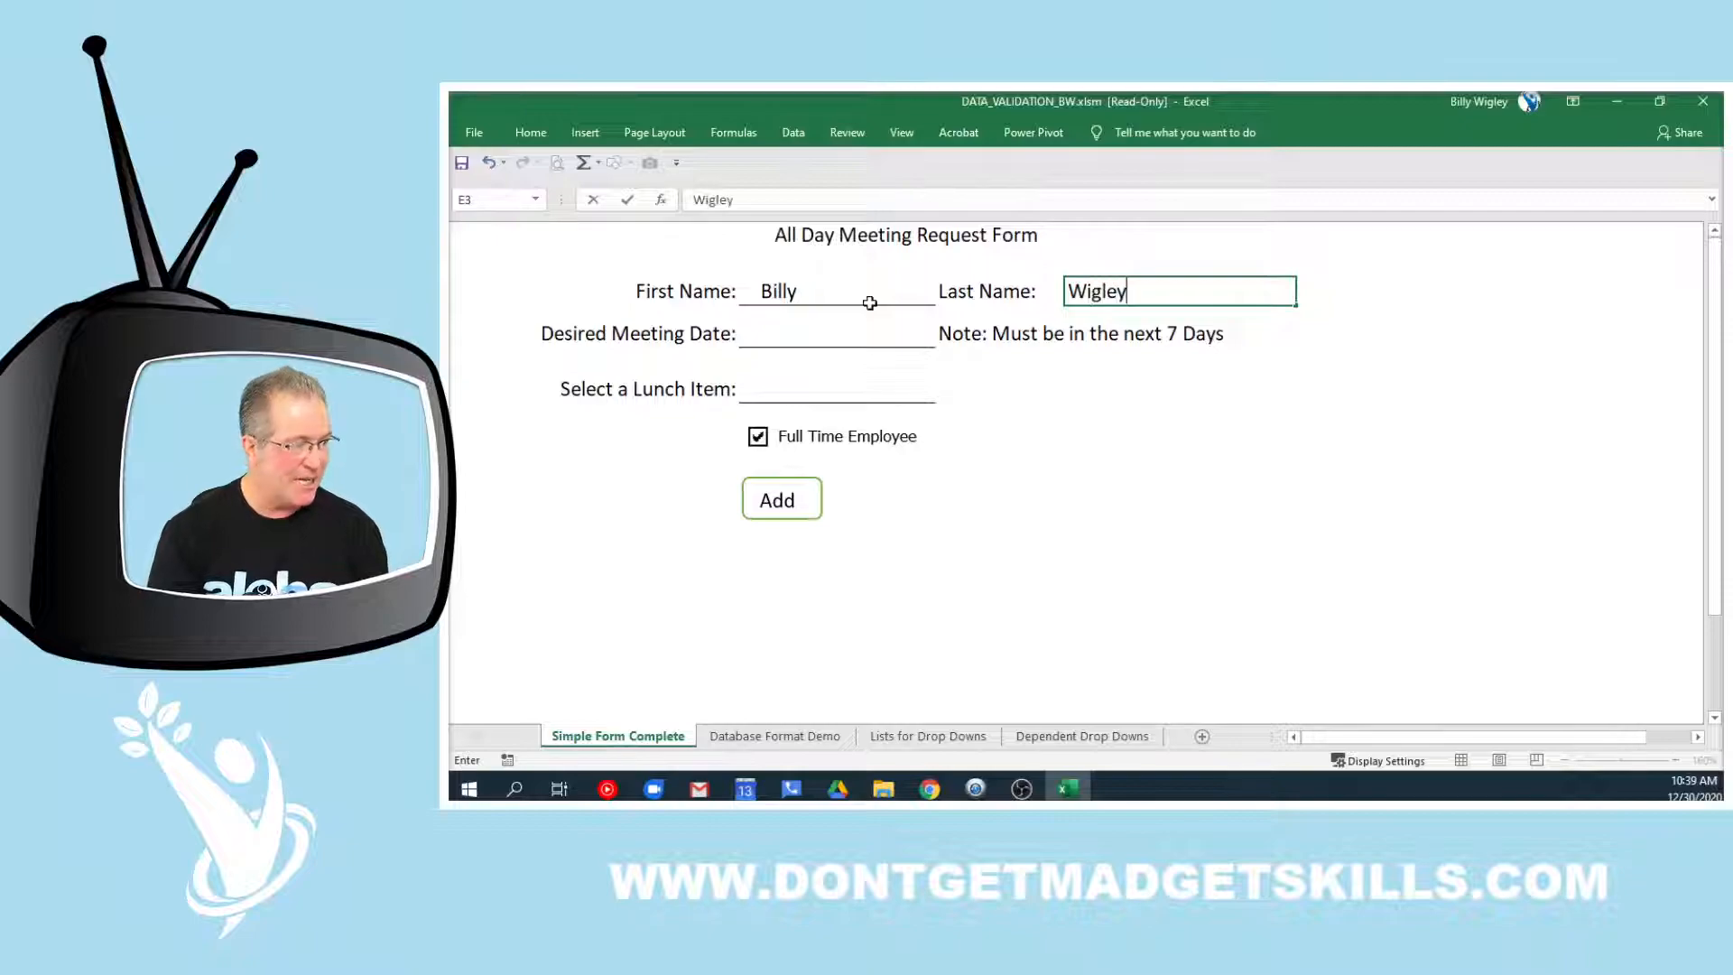
Highlight the note in row 4 about the seven-day meeting date limit
{"action": "left_click", "coordinate": [868, 333]}
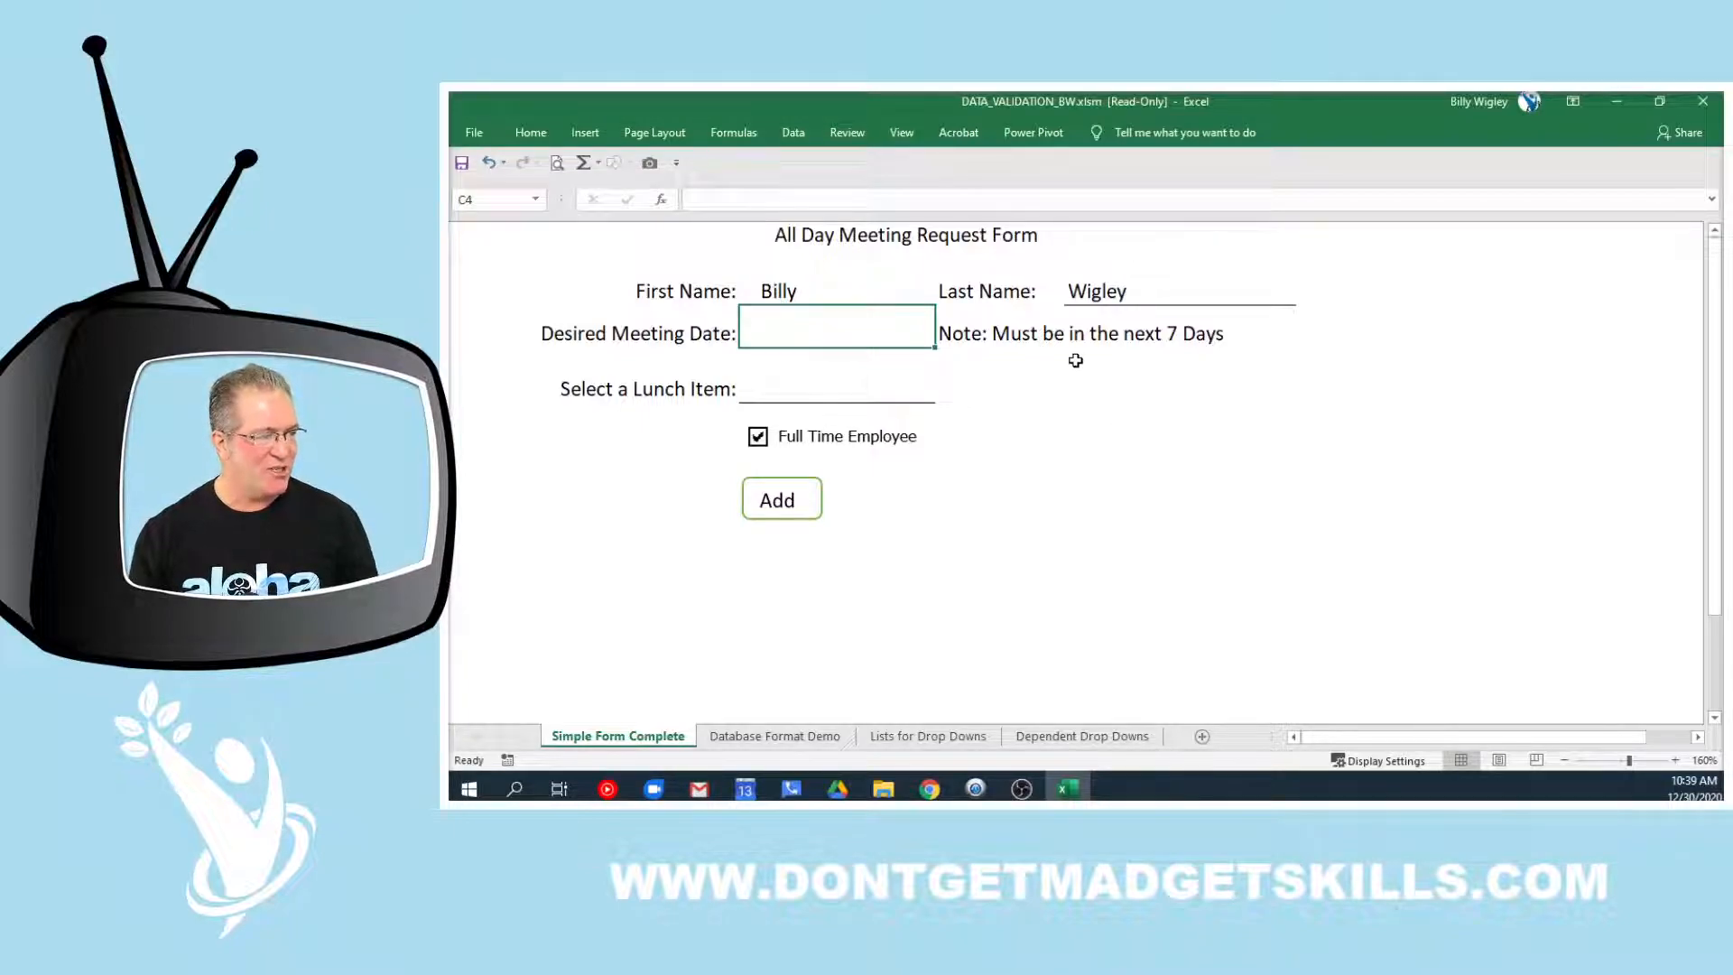
{"action": "left_click", "coordinate": [998, 333]}
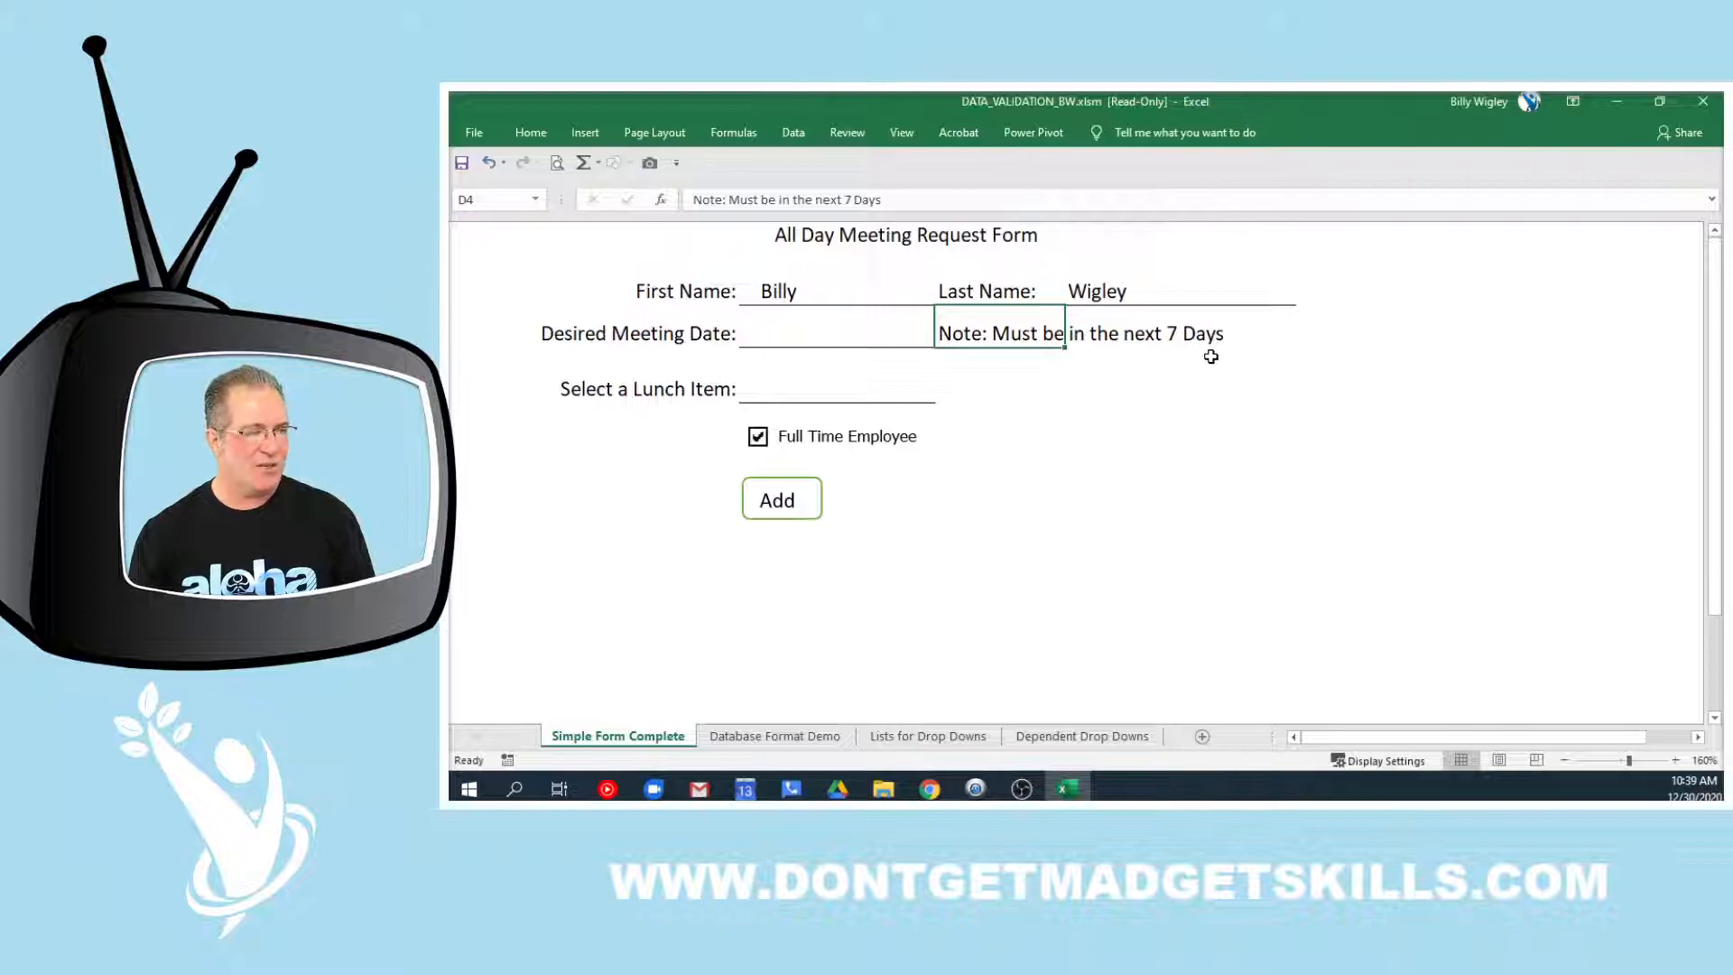
{"action": "left_click_drag", "start_coordinate": [972, 333], "coordinate": [1209, 329]}
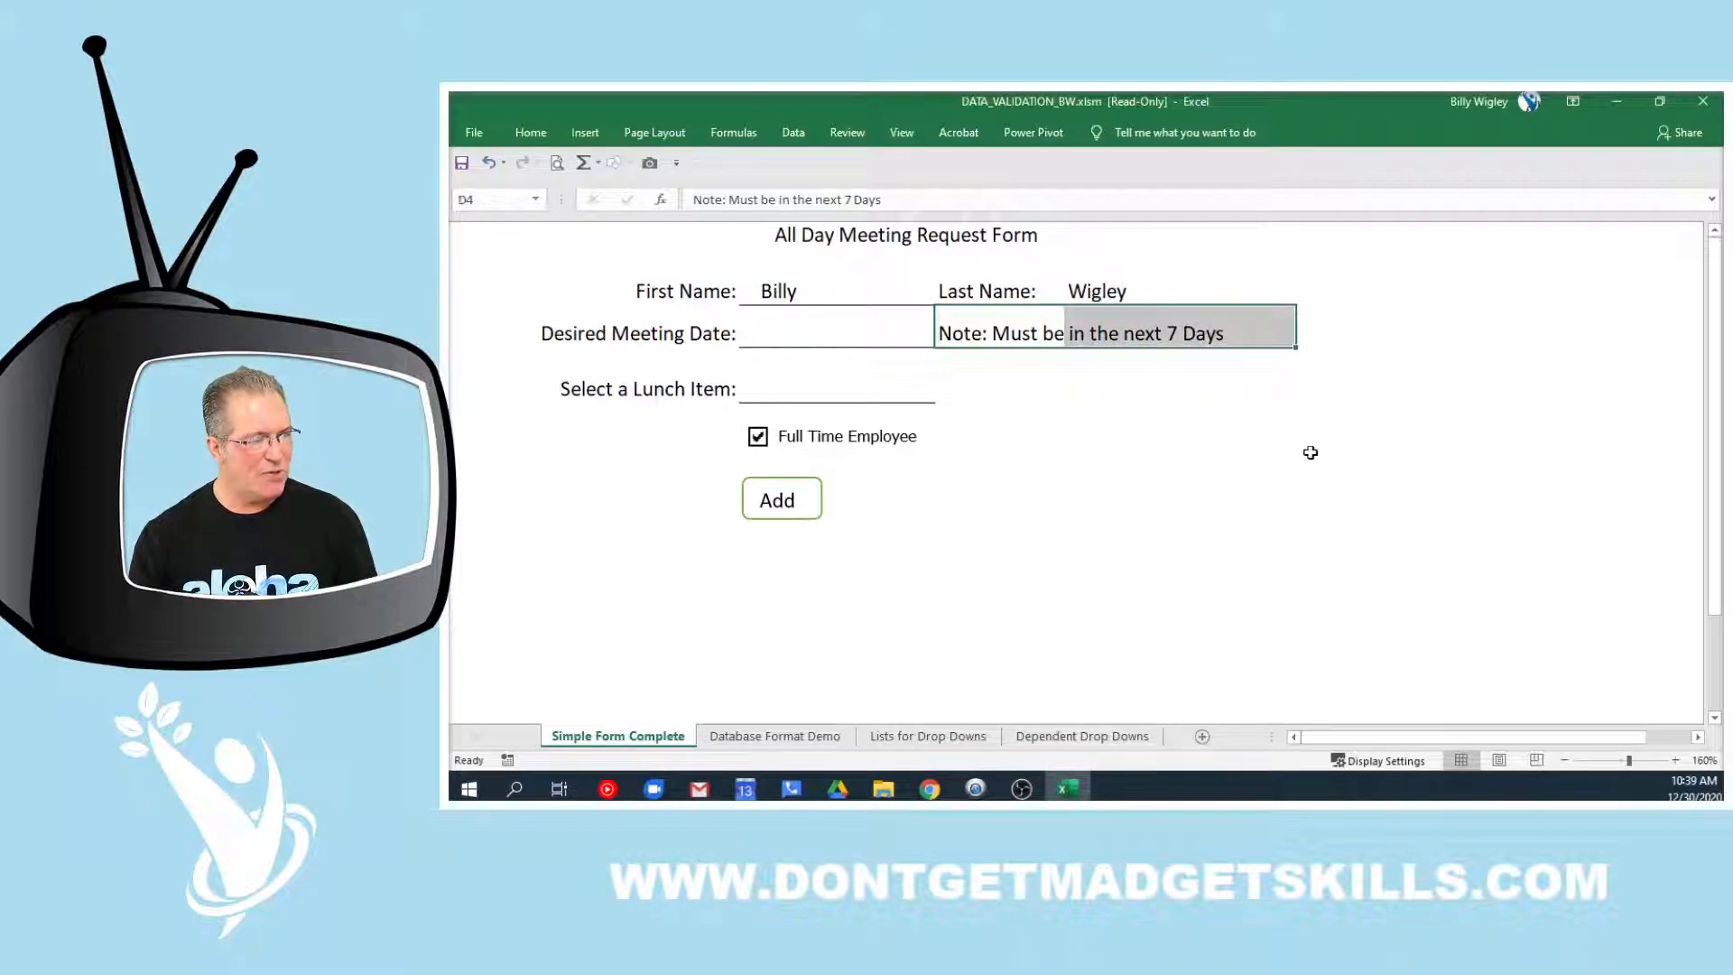
Enter 01/20/2021 as the meeting date and review the out-of-range validation error
{"action": "left_click", "coordinate": [822, 335]}
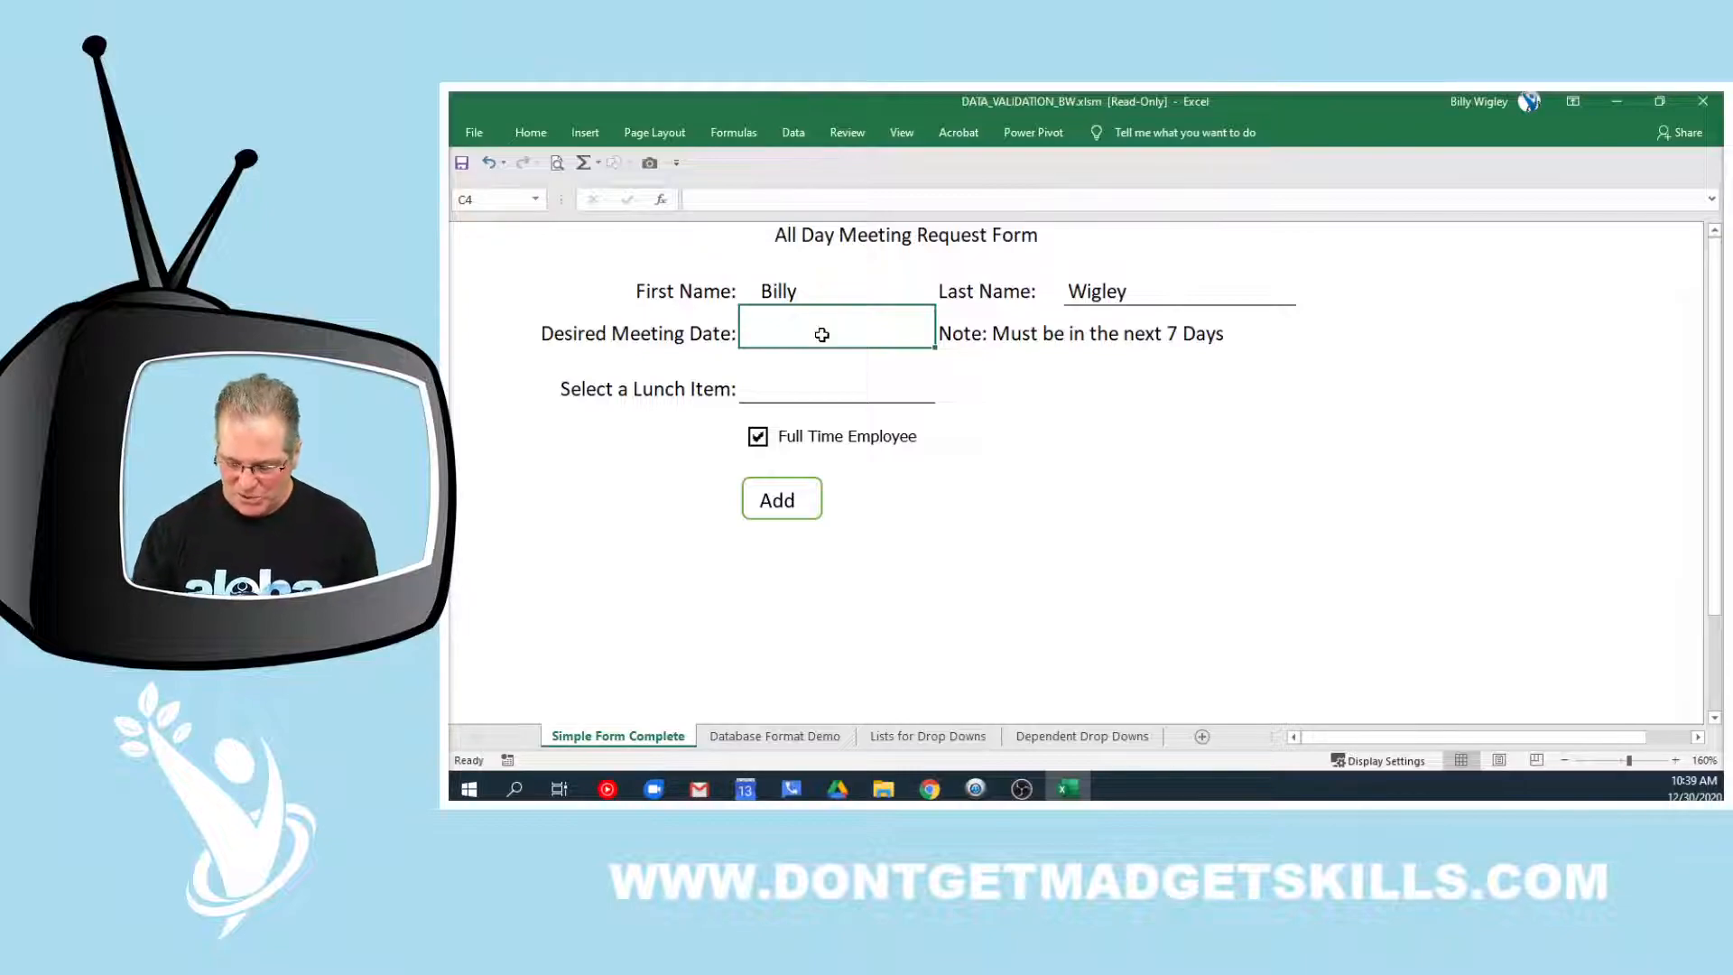
{"action": "type", "text": "01/"}
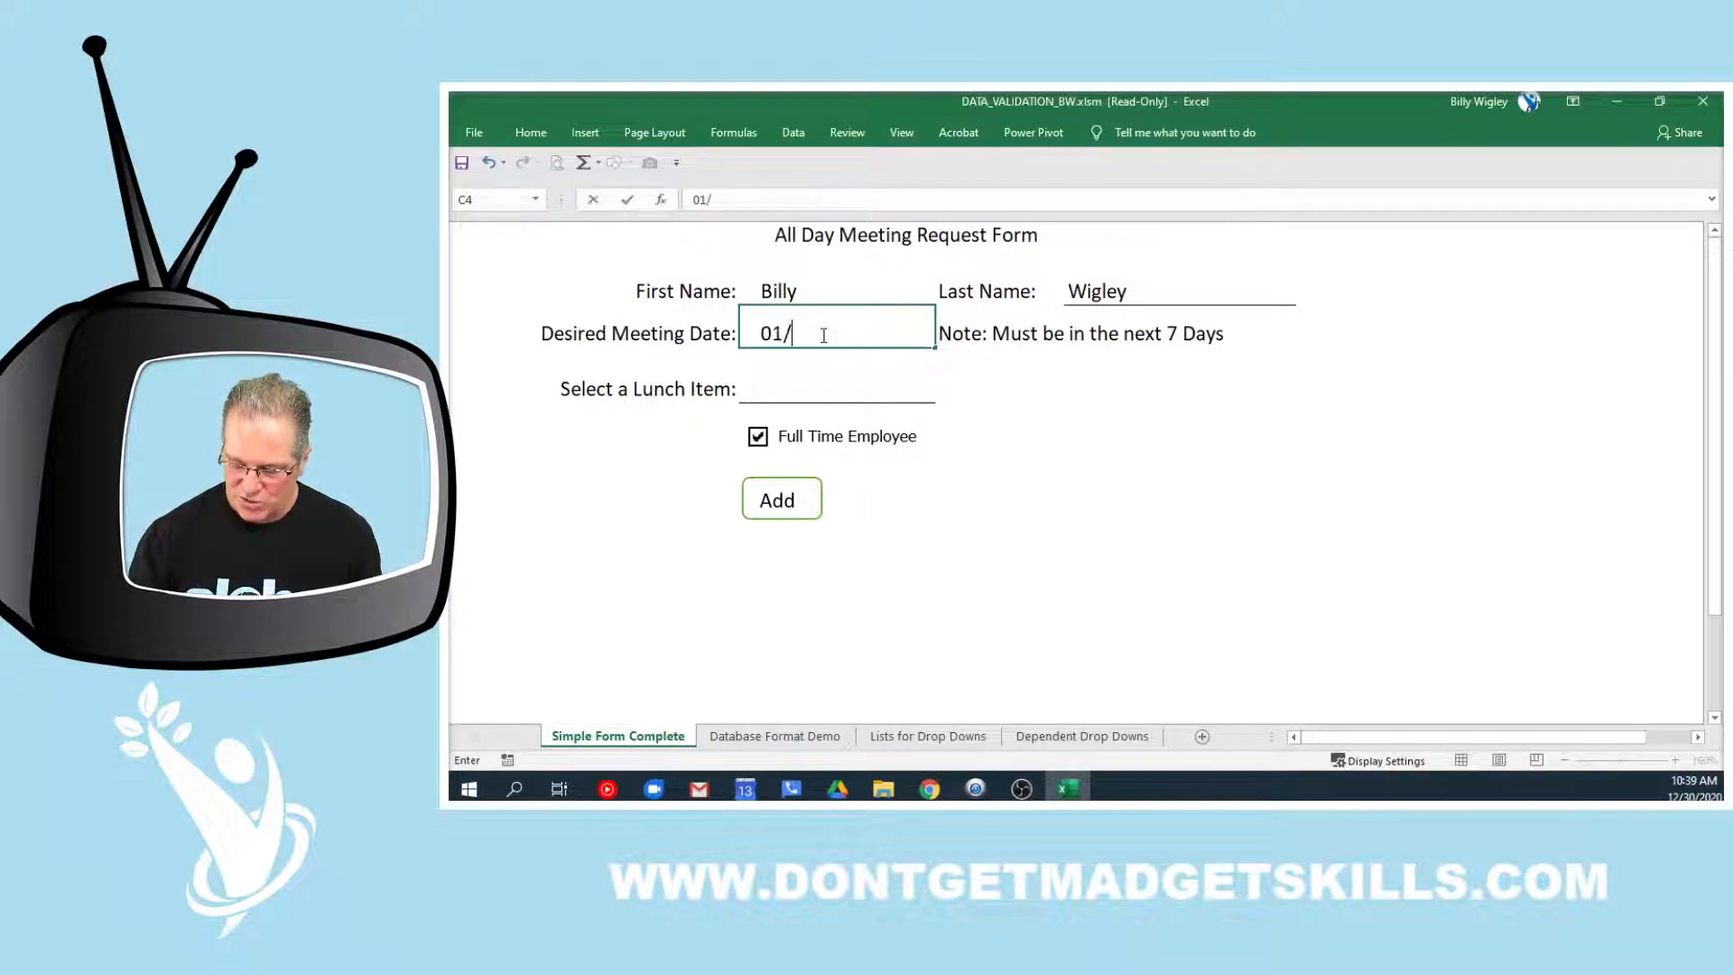
{"action": "type", "text": "20/2"}
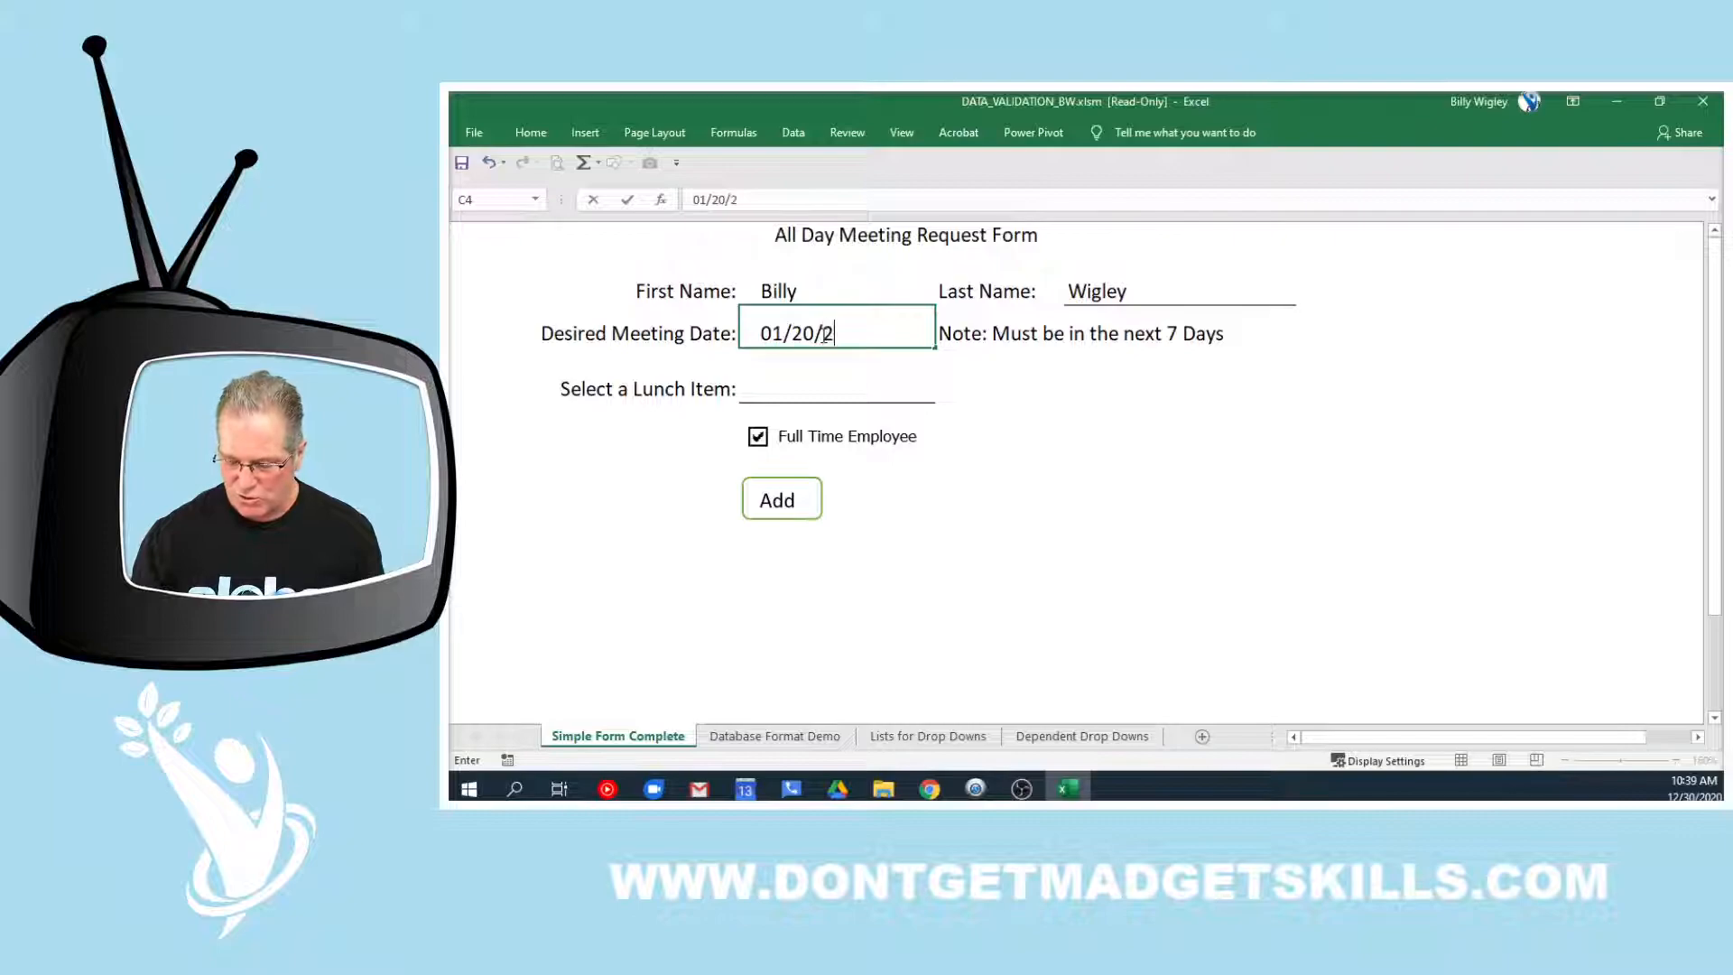
{"action": "type", "text": "021"}
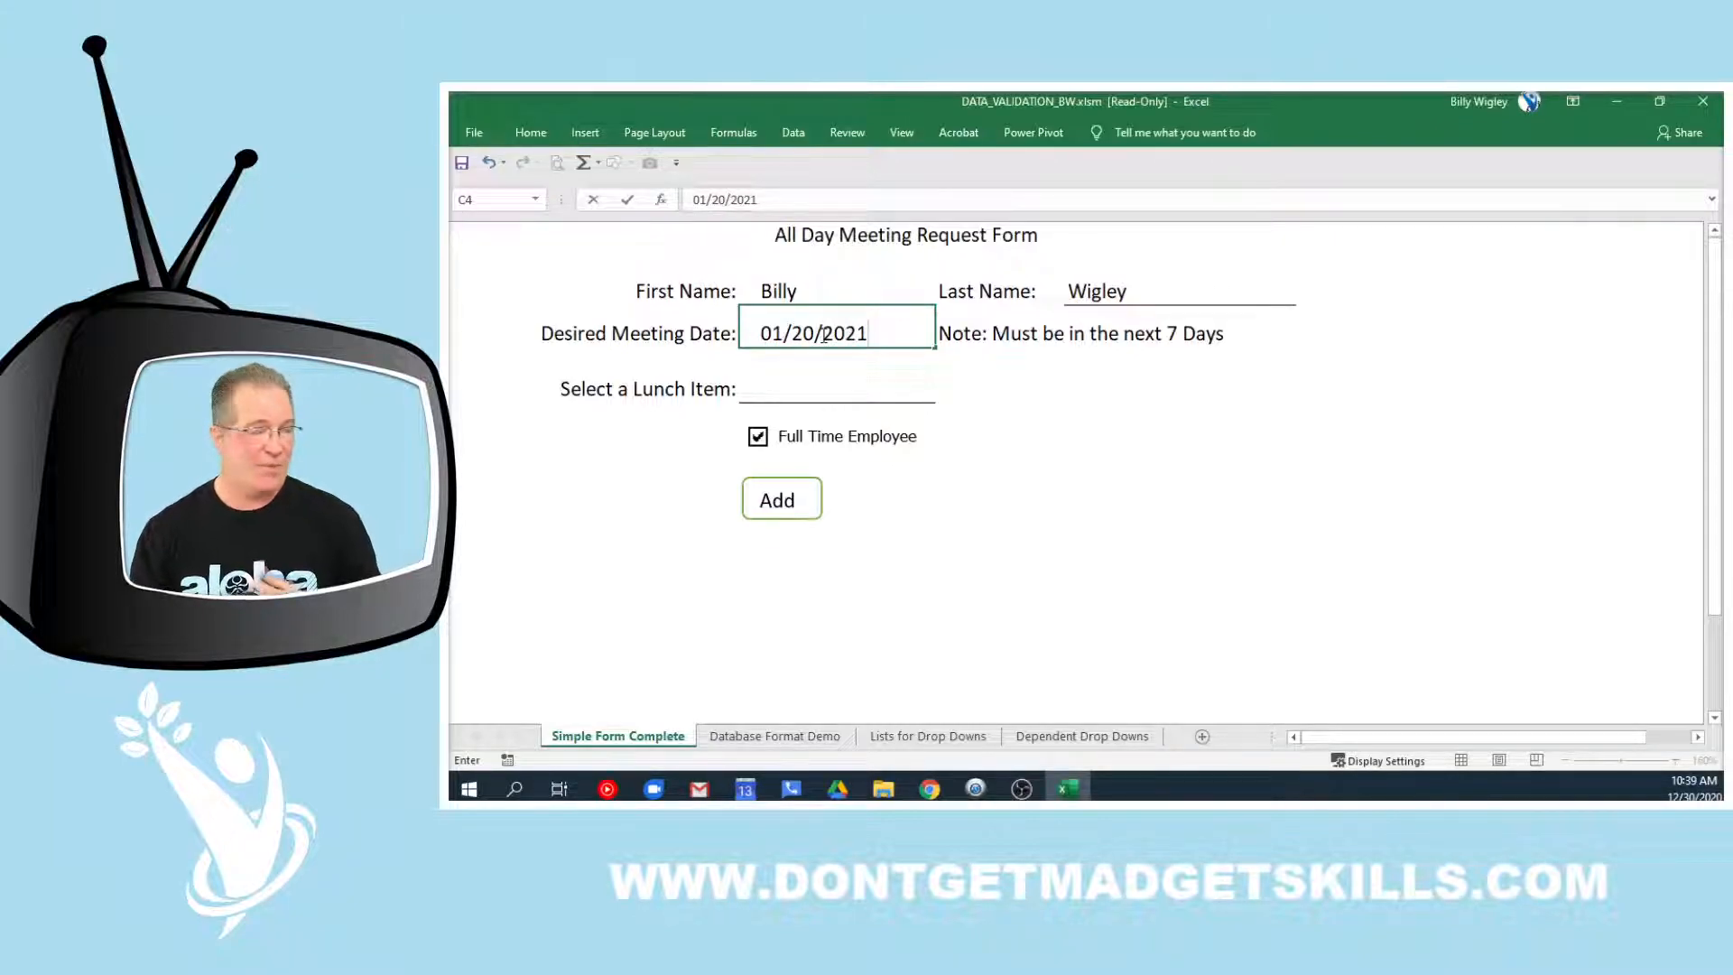
{"action": "key", "text": "Return"}
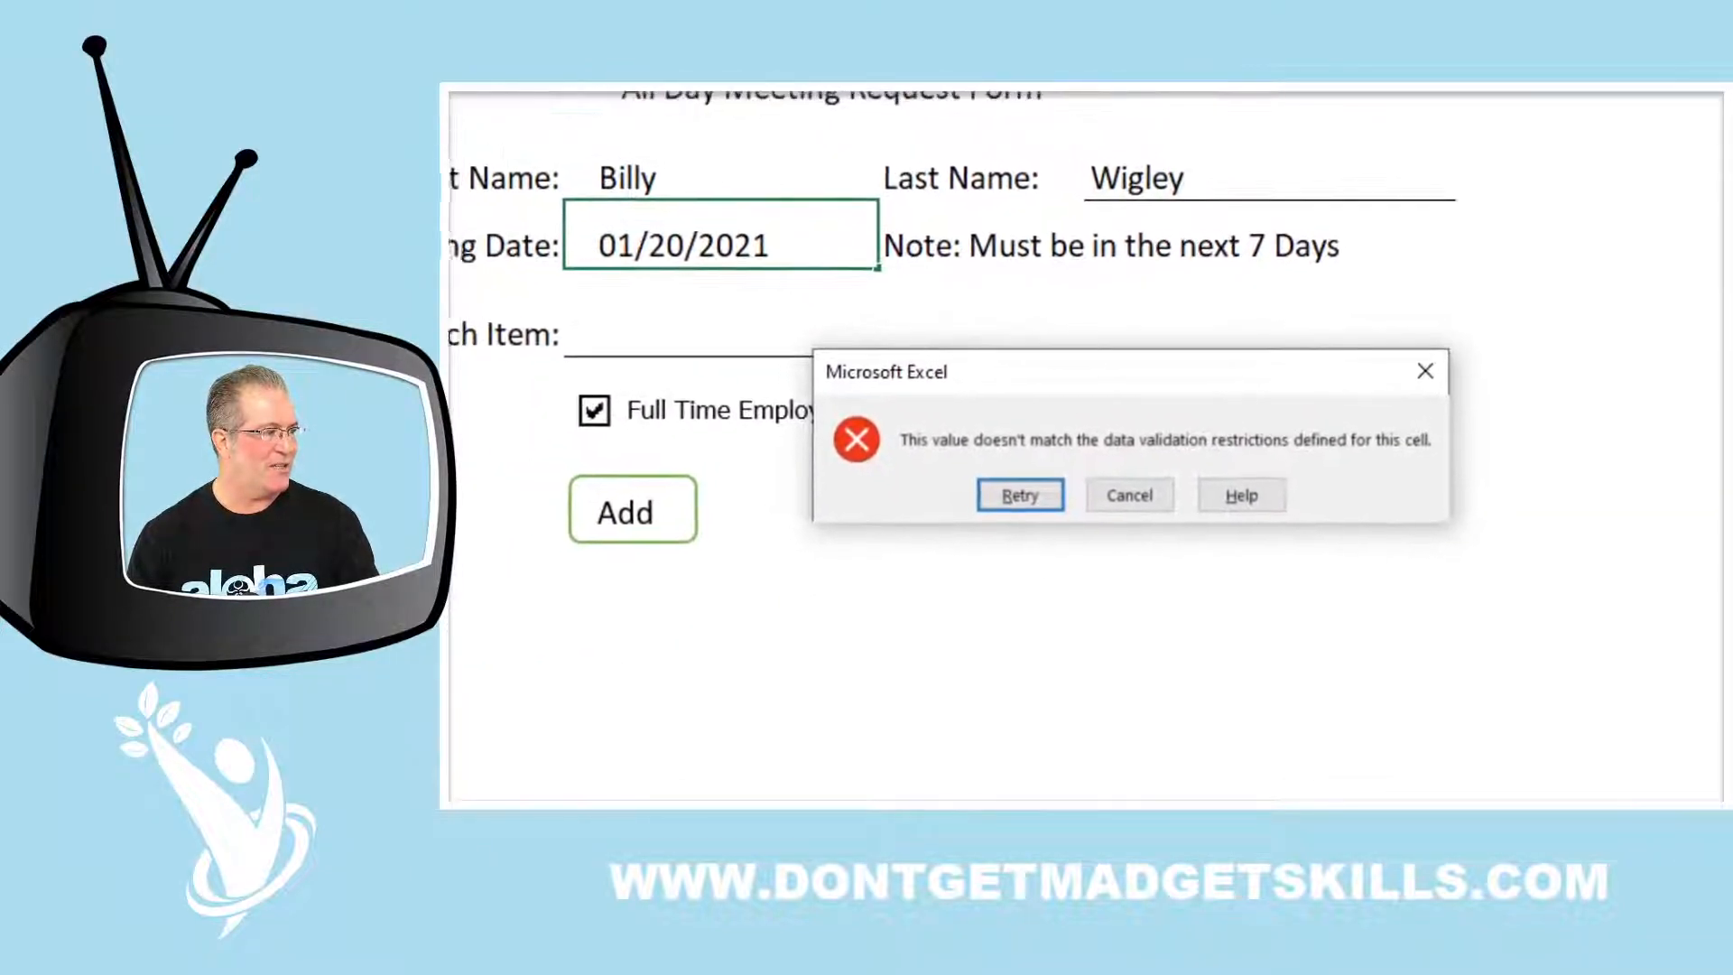
{"action": "mouse_move", "coordinate": [901, 388]}
{"action": "left_mouse_down"}
{"action": "mouse_move", "coordinate": [1091, 480]}
{"action": "mouse_move", "coordinate": [1494, 479]}
{"action": "left_mouse_up"}
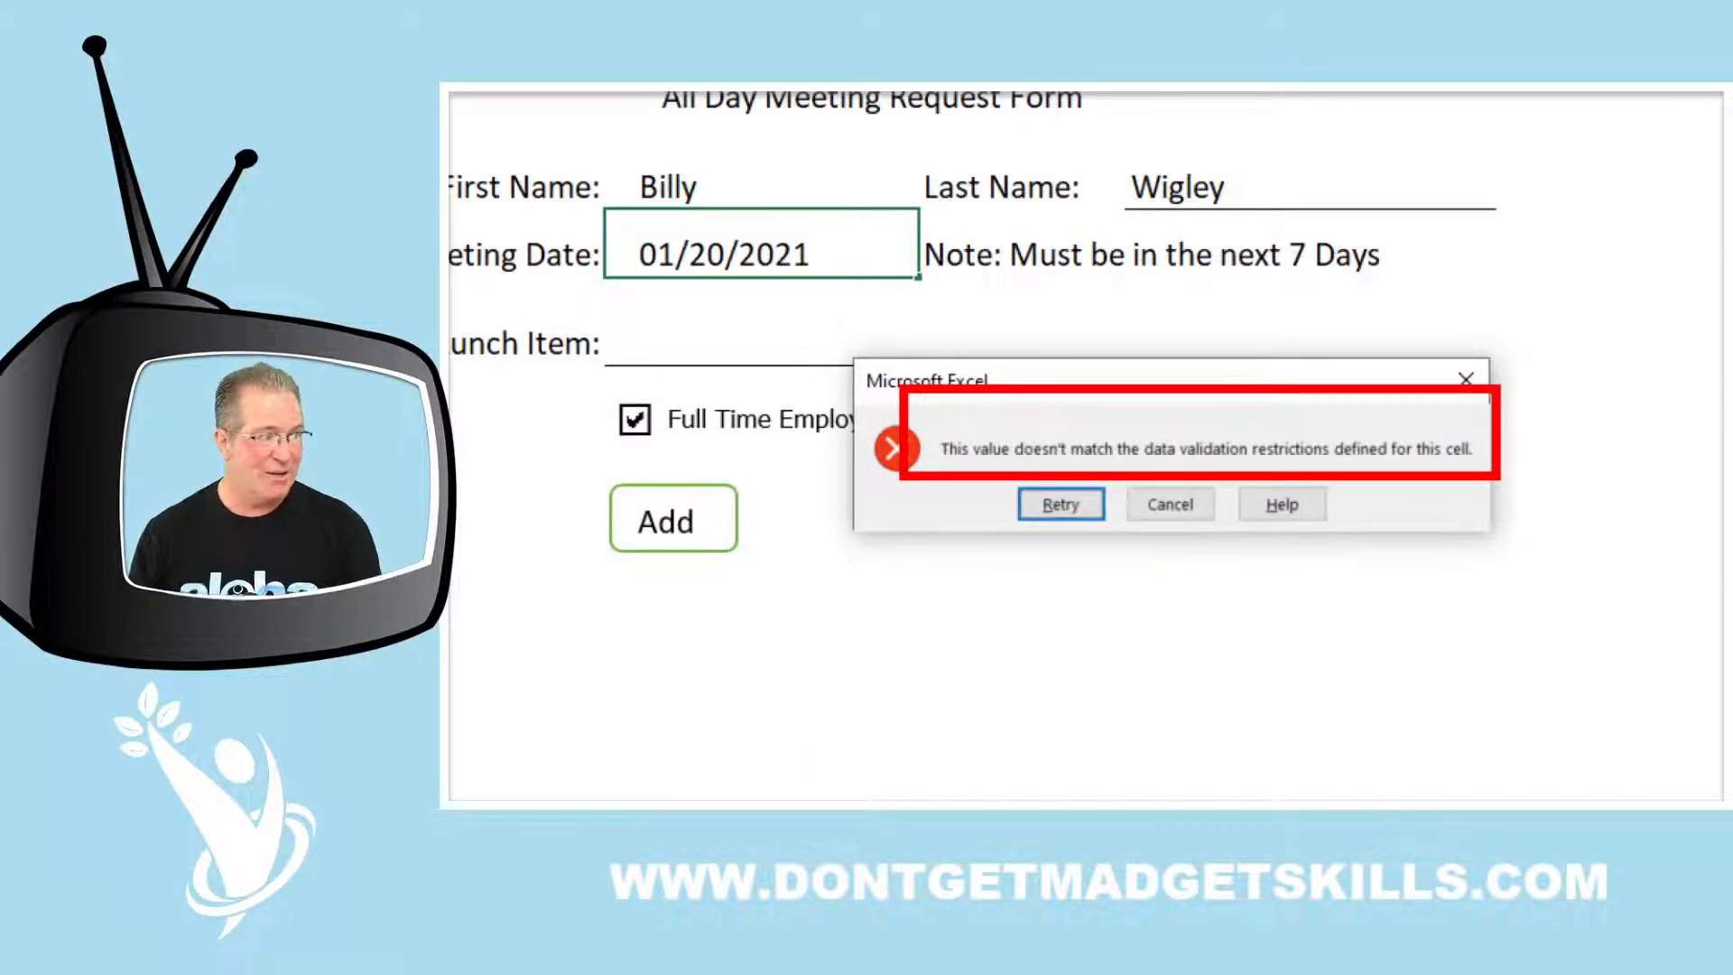
{"action": "mouse_move", "coordinate": [966, 204]}
{"action": "left_mouse_down"}
{"action": "mouse_move", "coordinate": [1357, 336]}
{"action": "mouse_move", "coordinate": [1413, 315]}
{"action": "left_mouse_up"}
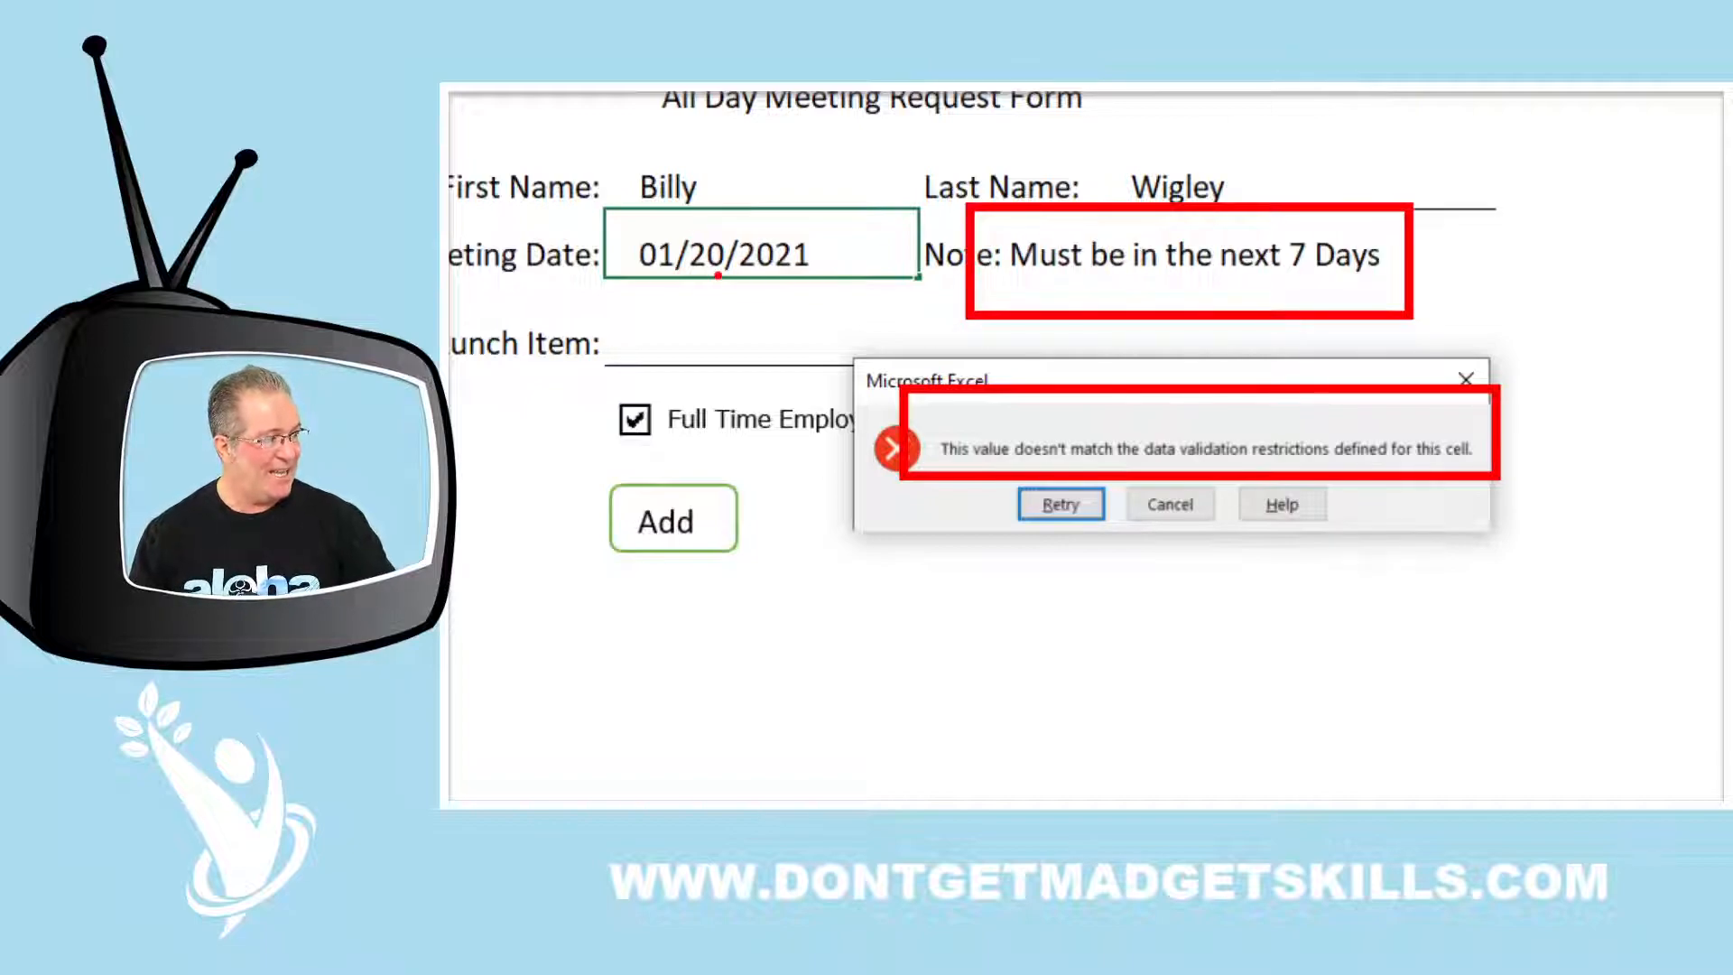
{"action": "left_click_drag", "start_coordinate": [719, 274], "coordinate": [718, 390]}
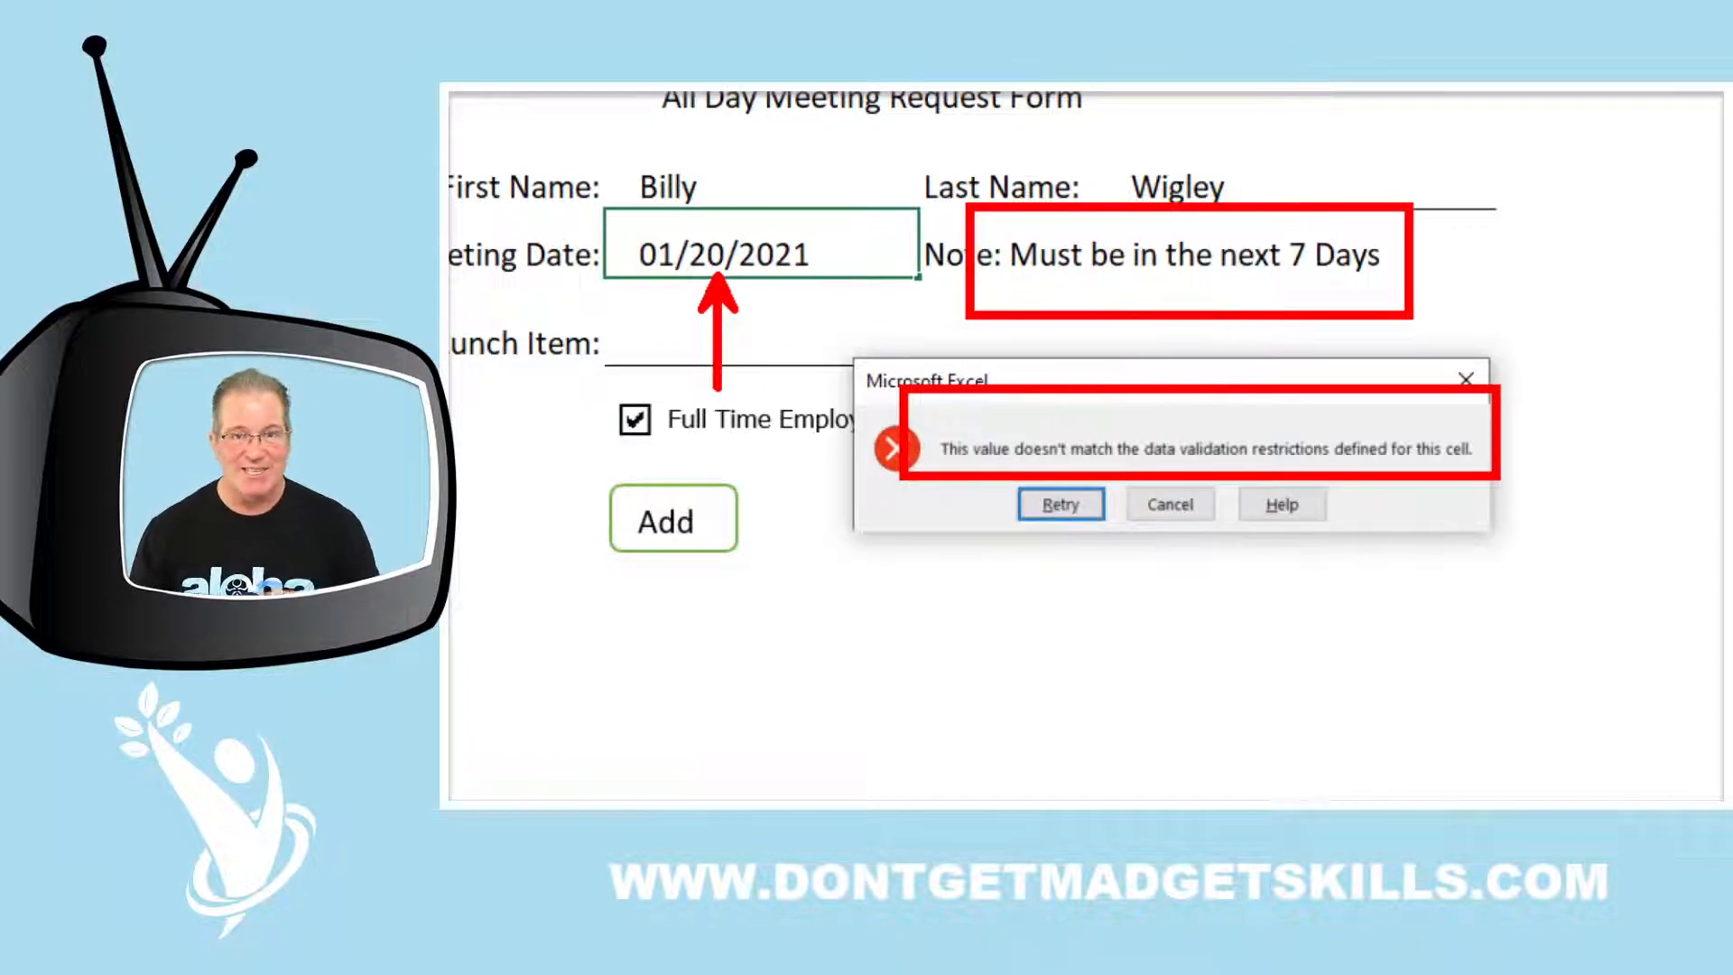
{"action": "key", "text": "Escape"}
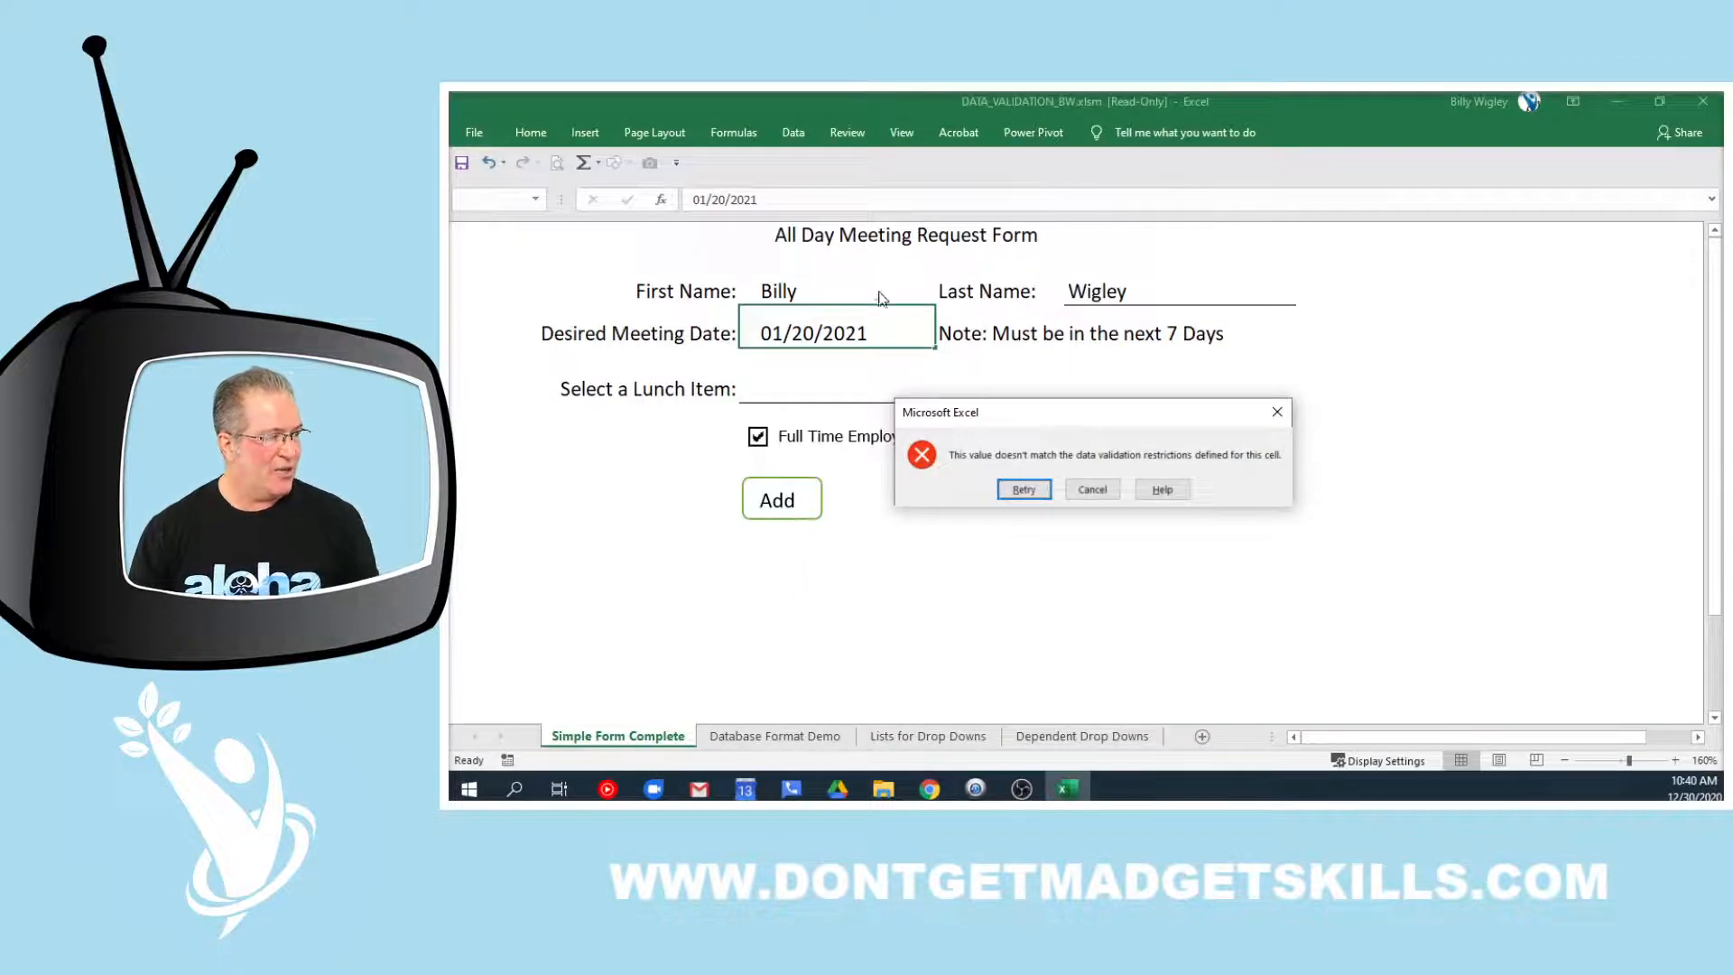
Change the date's day from 20 to 3 (1/3/2021), then type T-Bone Steak as the lunch item
{"action": "left_click", "coordinate": [1024, 489]}
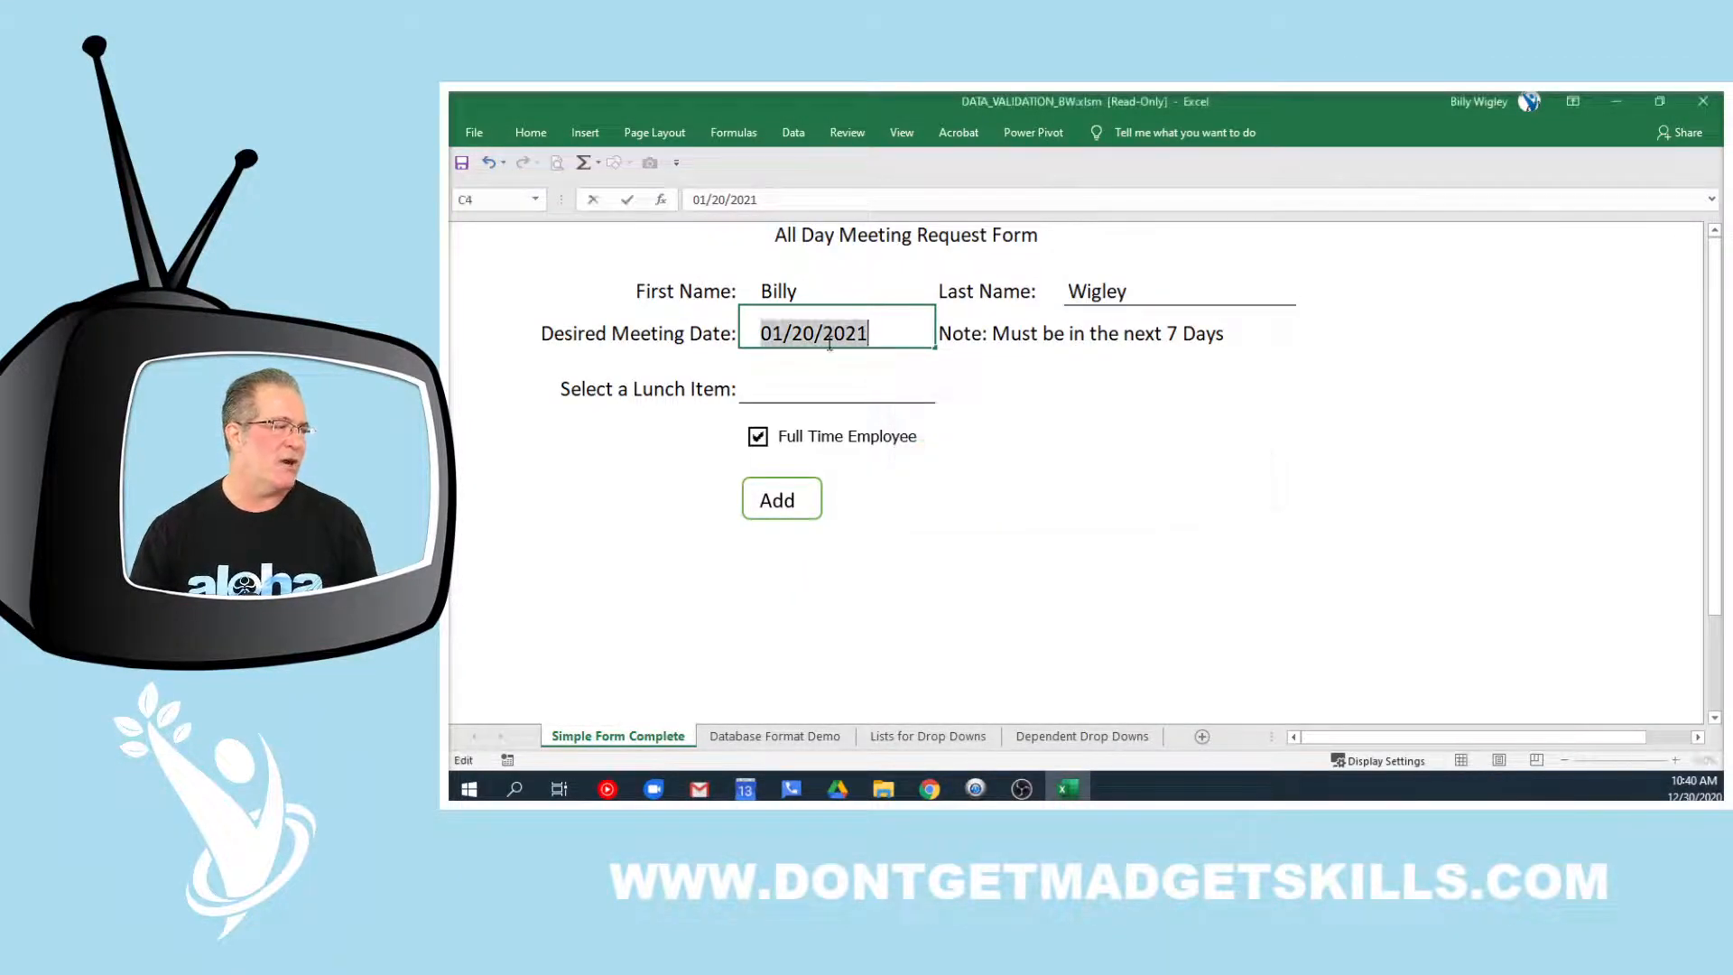
{"action": "left_click_drag", "start_coordinate": [816, 334], "coordinate": [795, 336]}
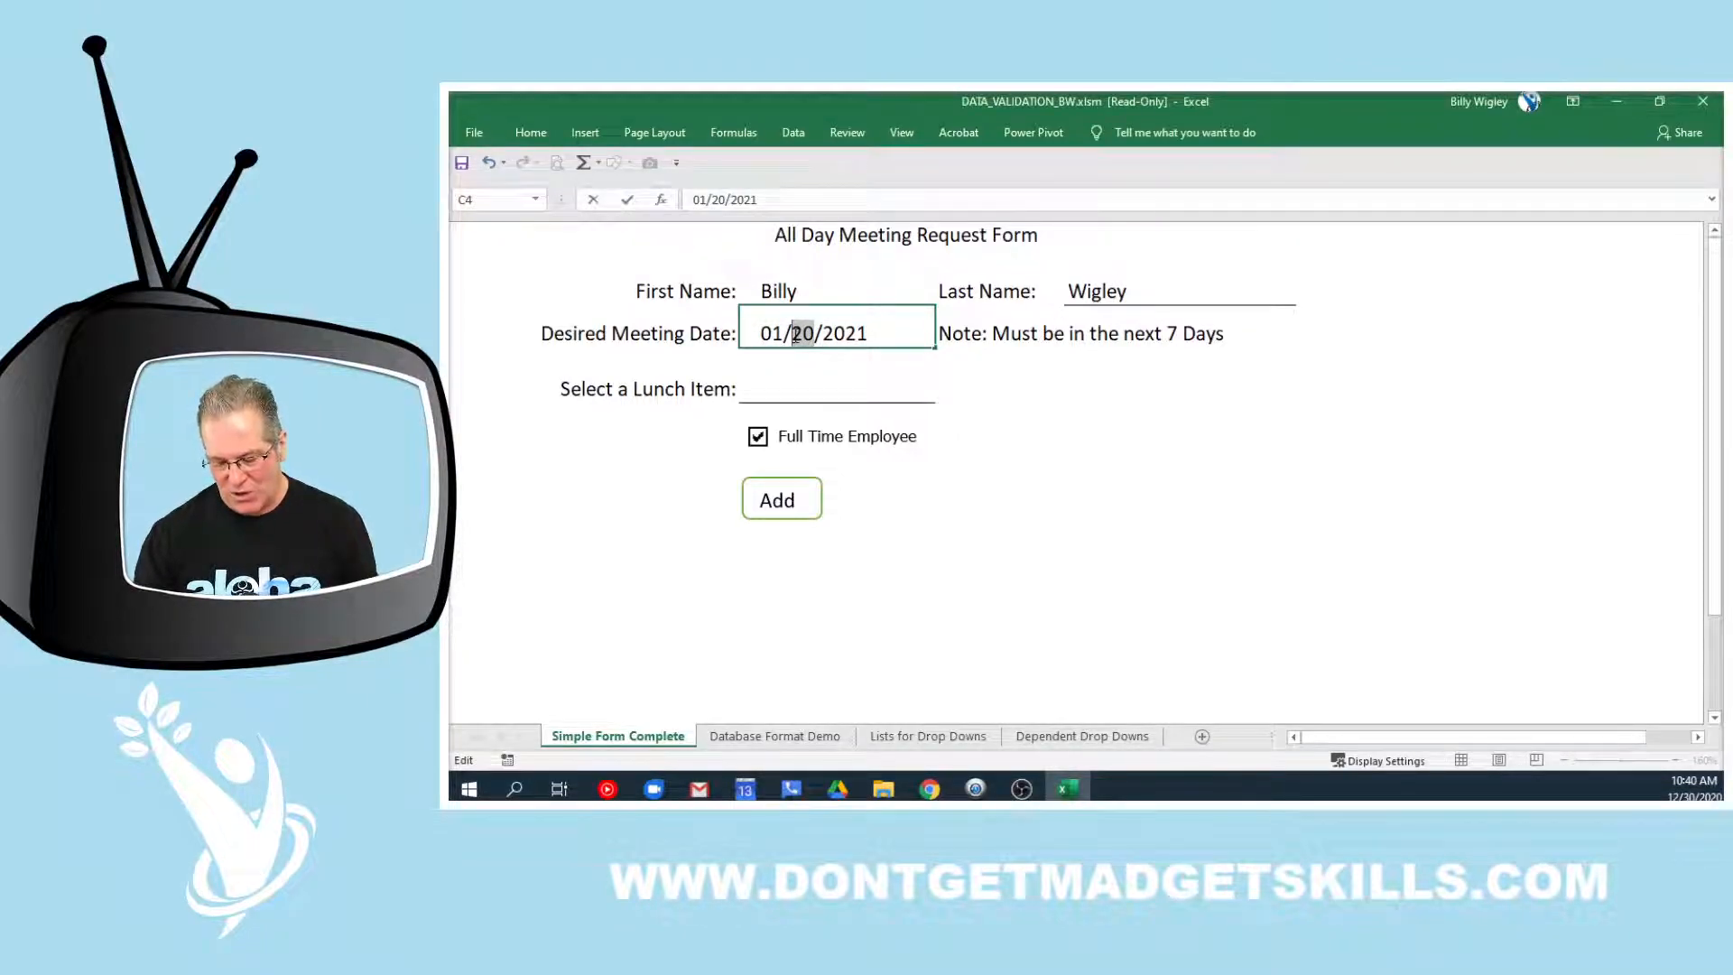
{"action": "type", "text": "3"}
{"action": "key", "text": "Return"}
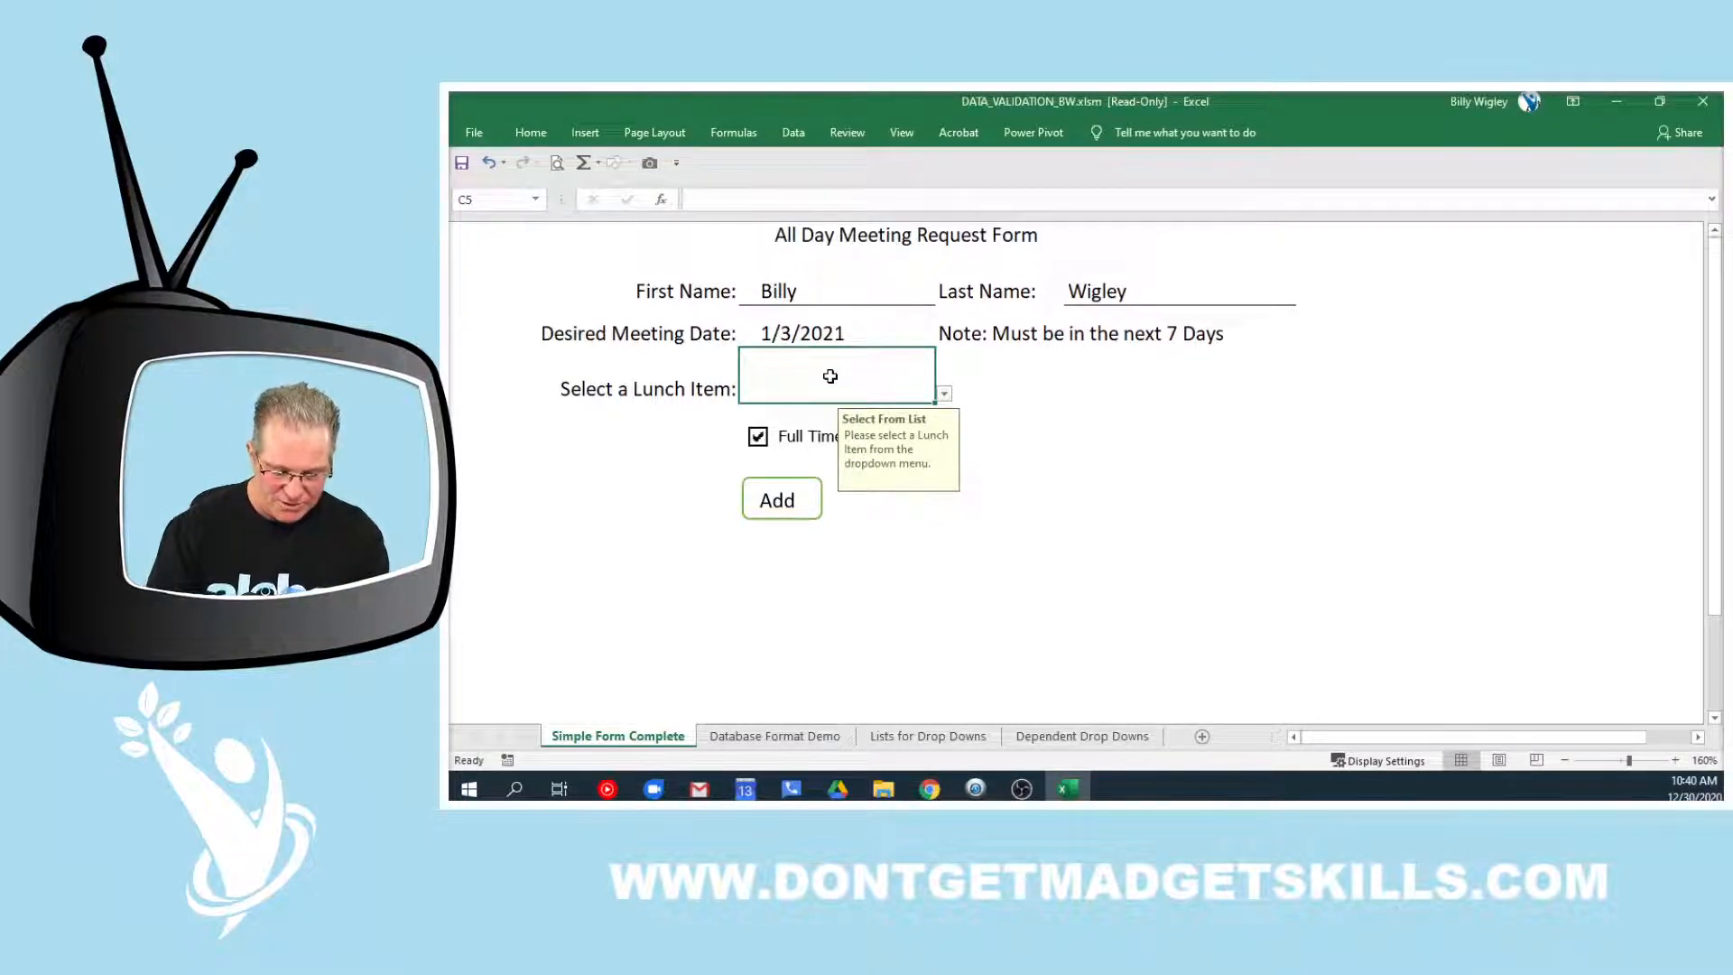
{"action": "type", "text": "T-B"}
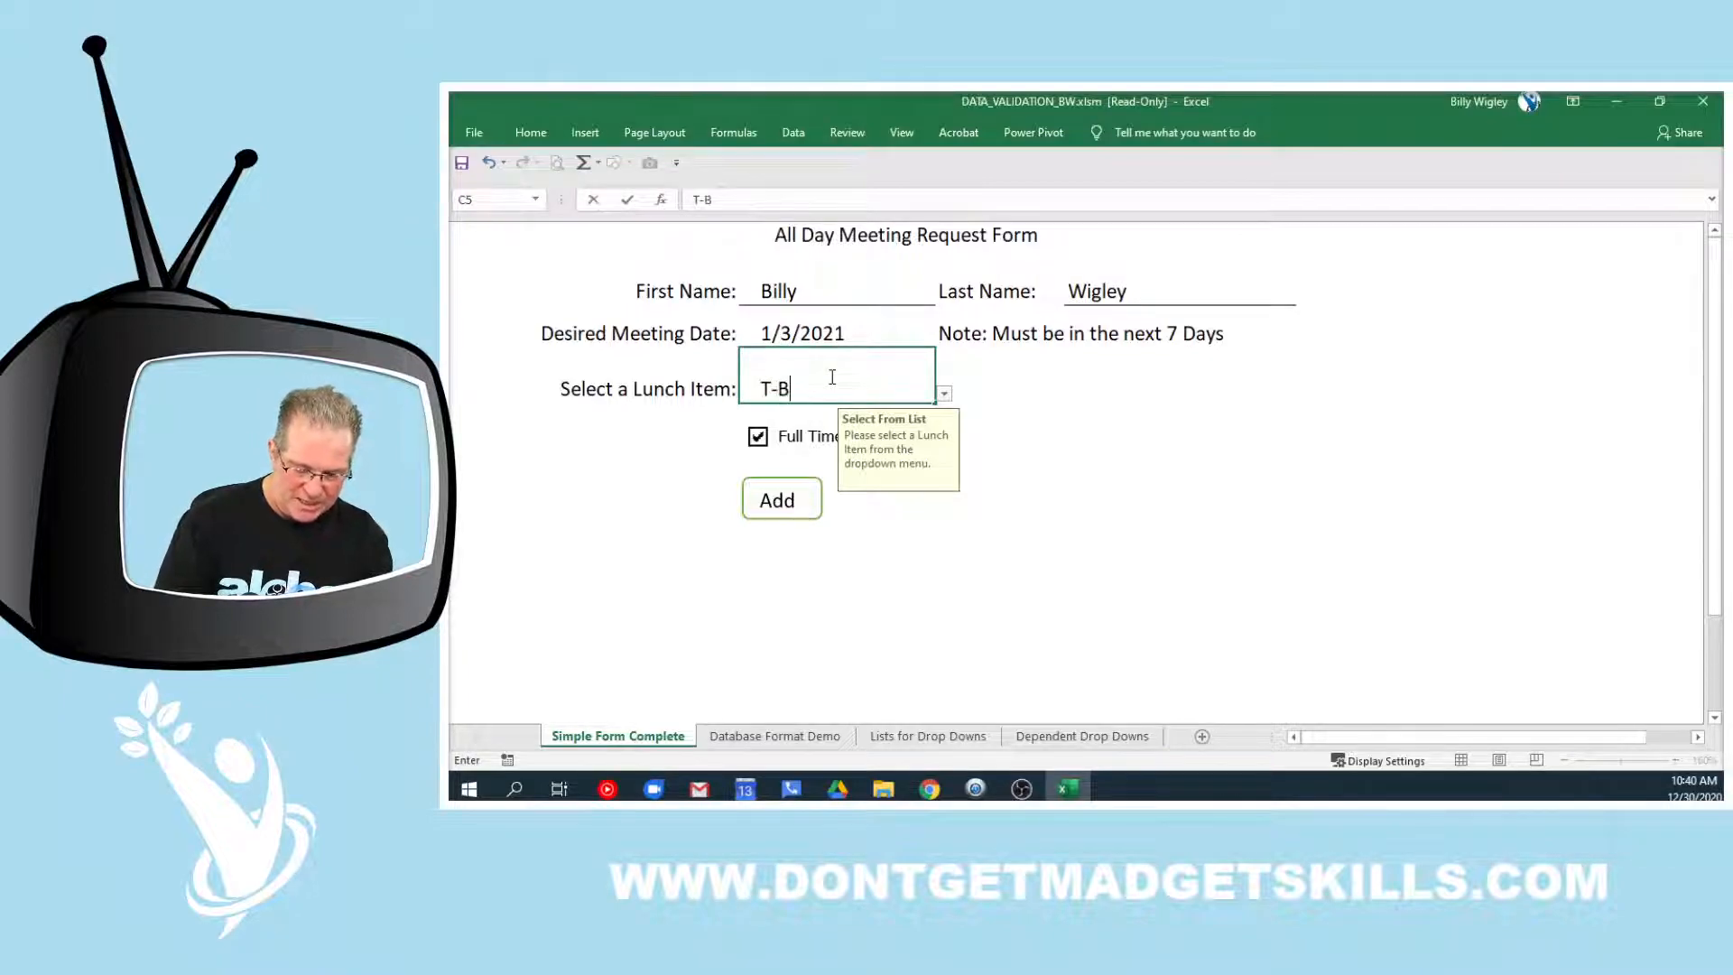
{"action": "type", "text": "one Steak"}
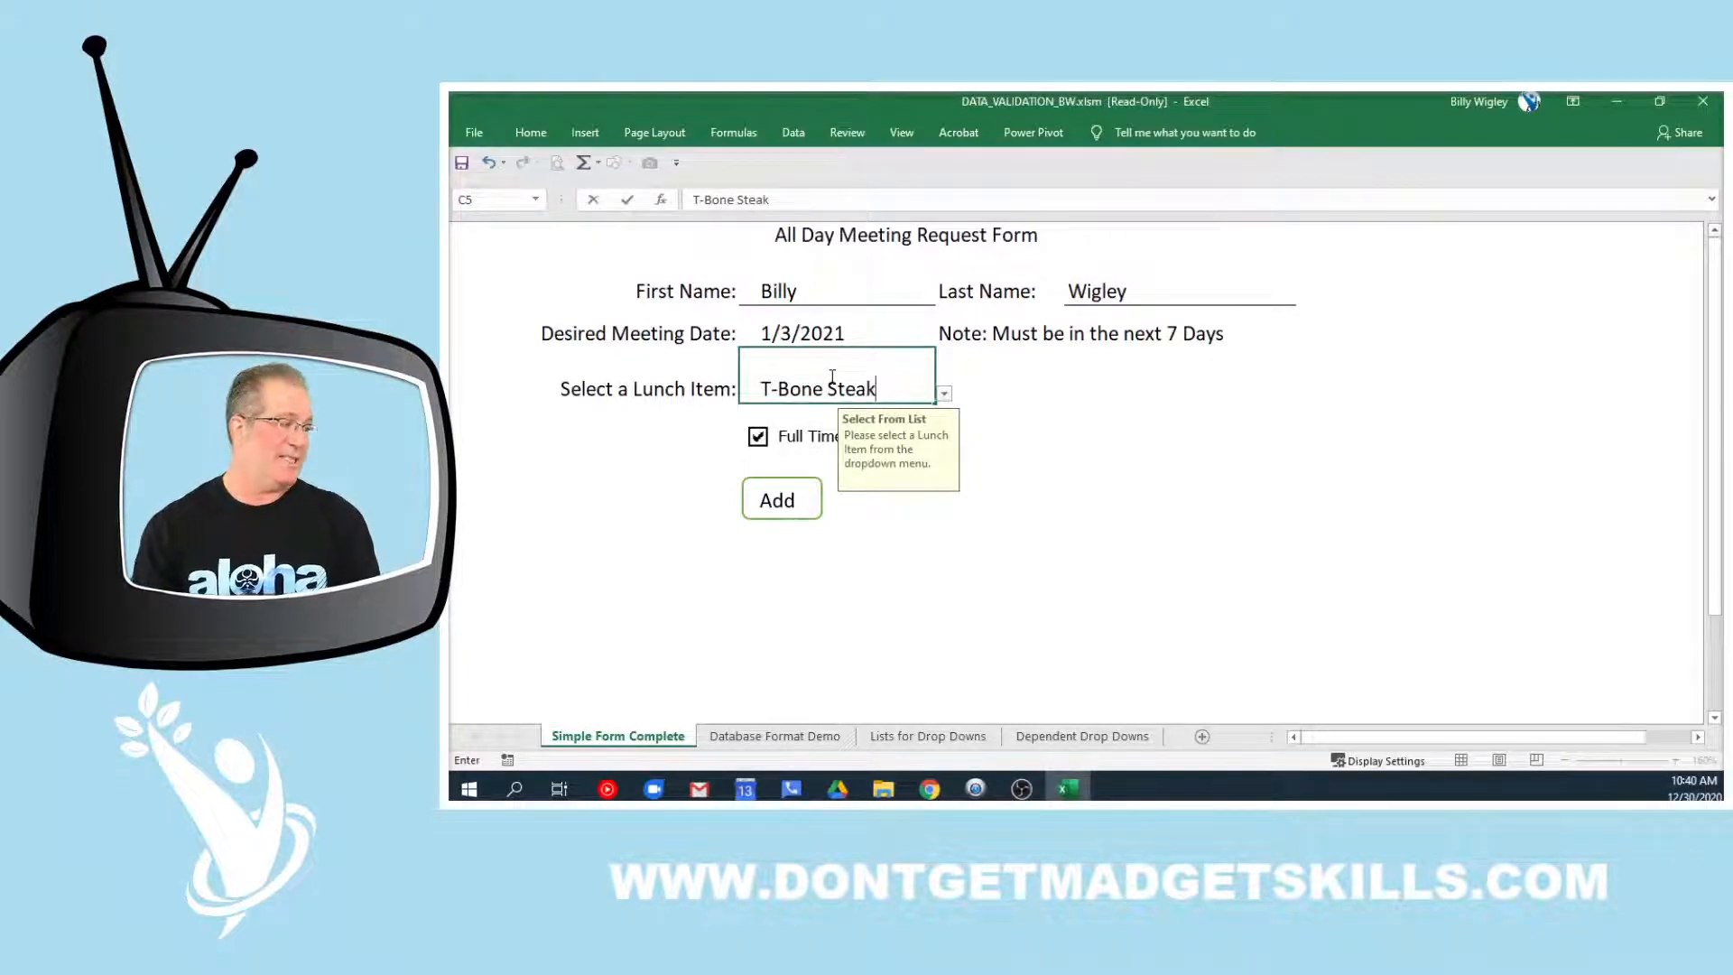
{"action": "key", "text": "Return"}
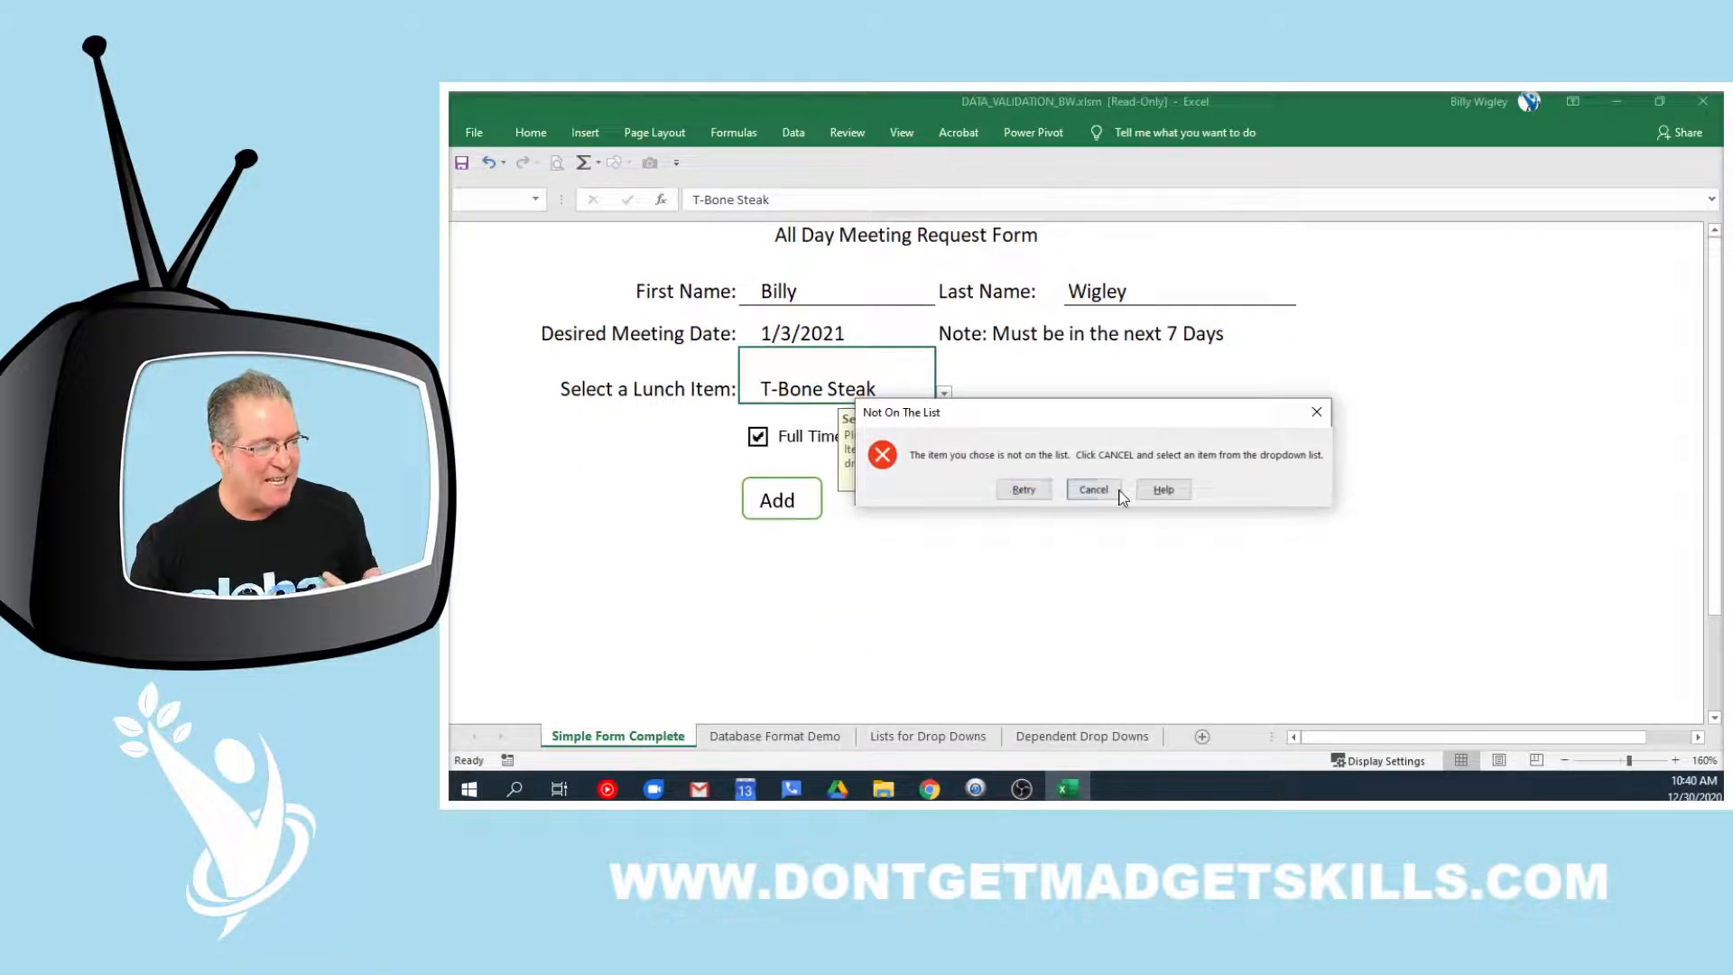
Cancel the T-Bone Steak entry and choose Salad from the lunch item dropdown
{"action": "left_click", "coordinate": [1120, 491]}
{"action": "left_click", "coordinate": [1127, 401]}
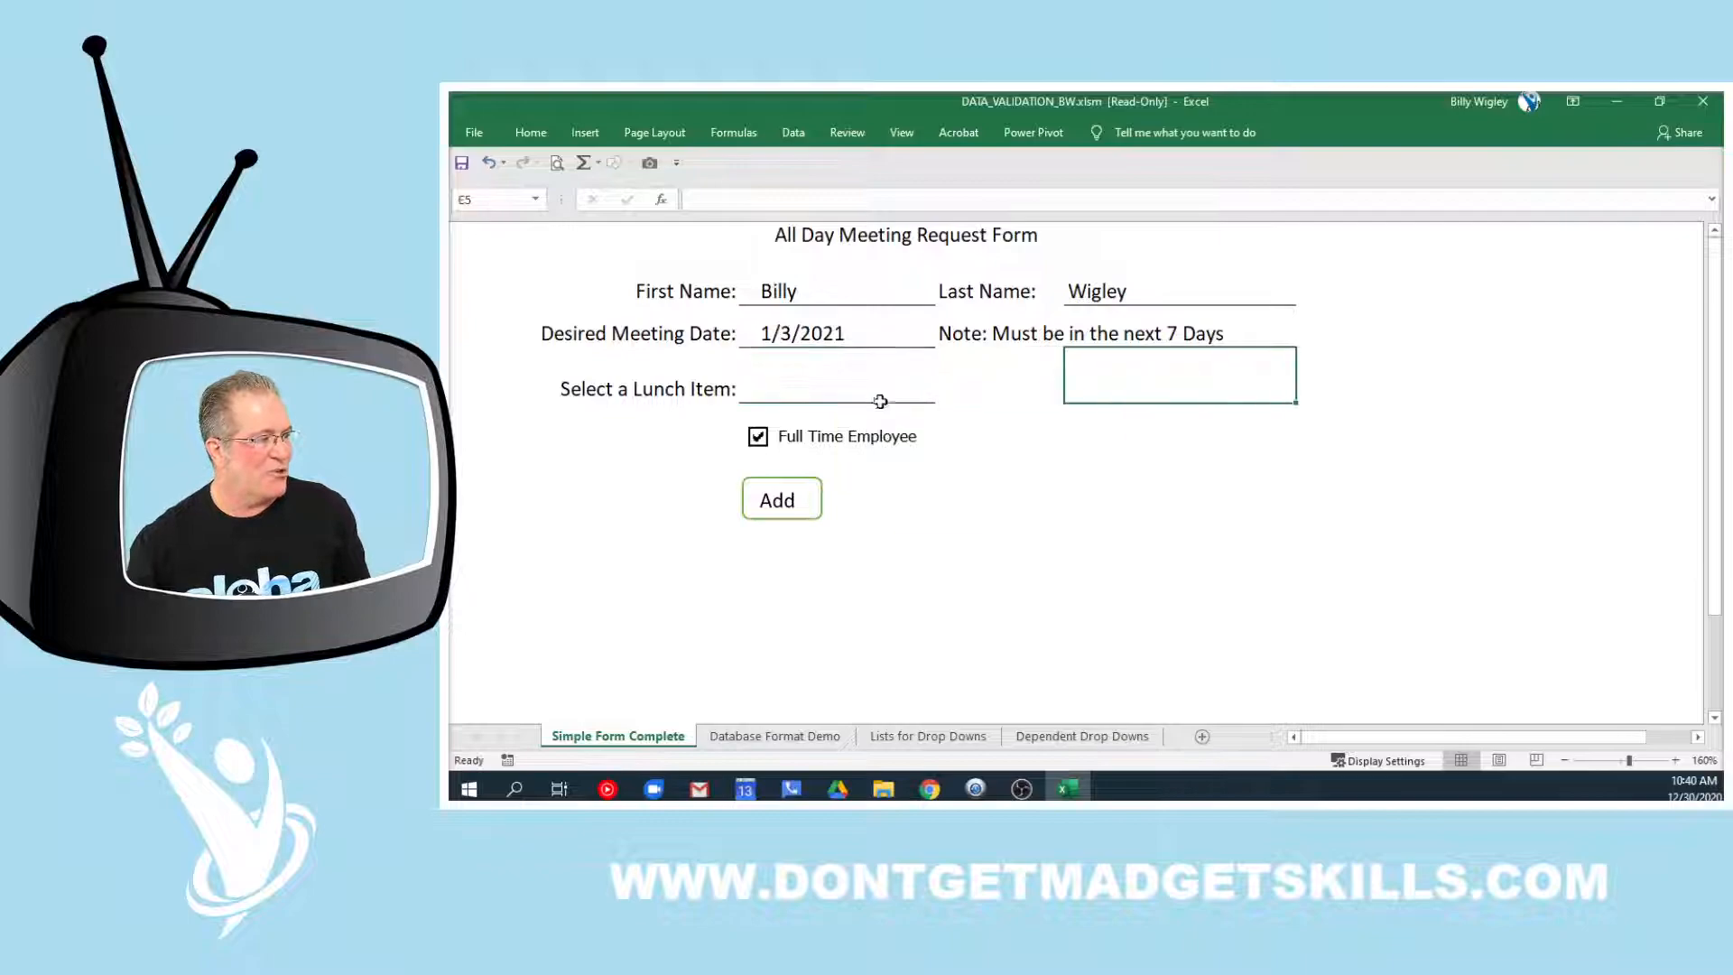
{"action": "left_click", "coordinate": [815, 390]}
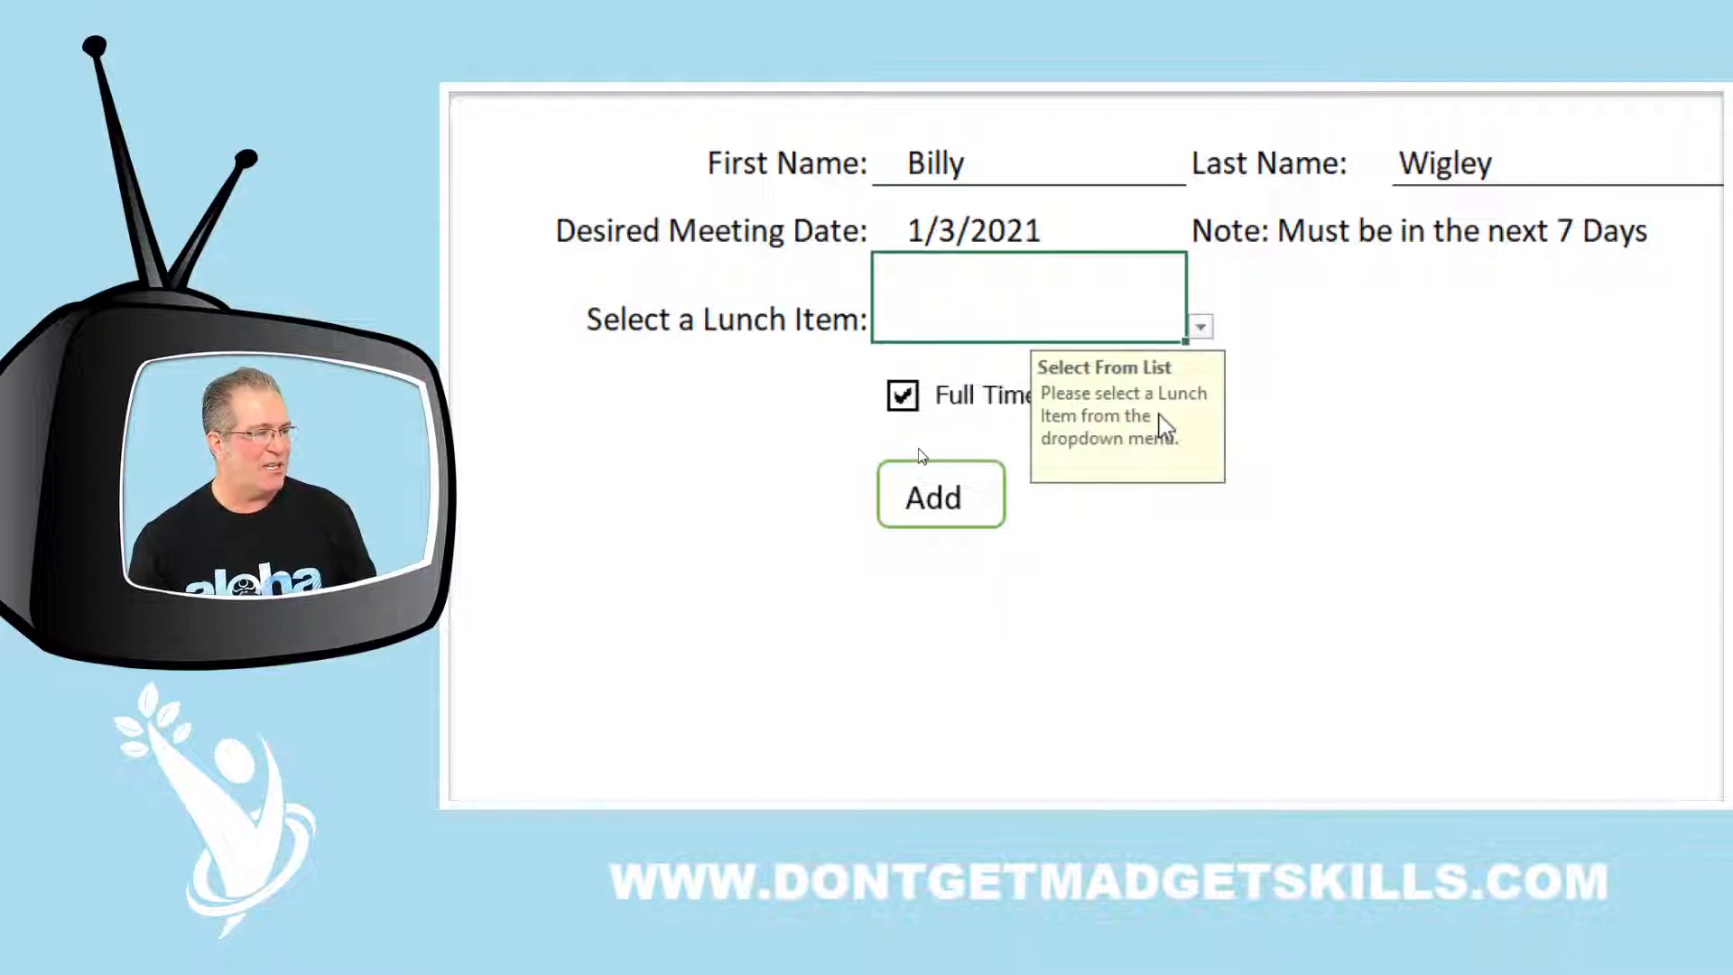
{"action": "left_click", "coordinate": [1202, 329]}
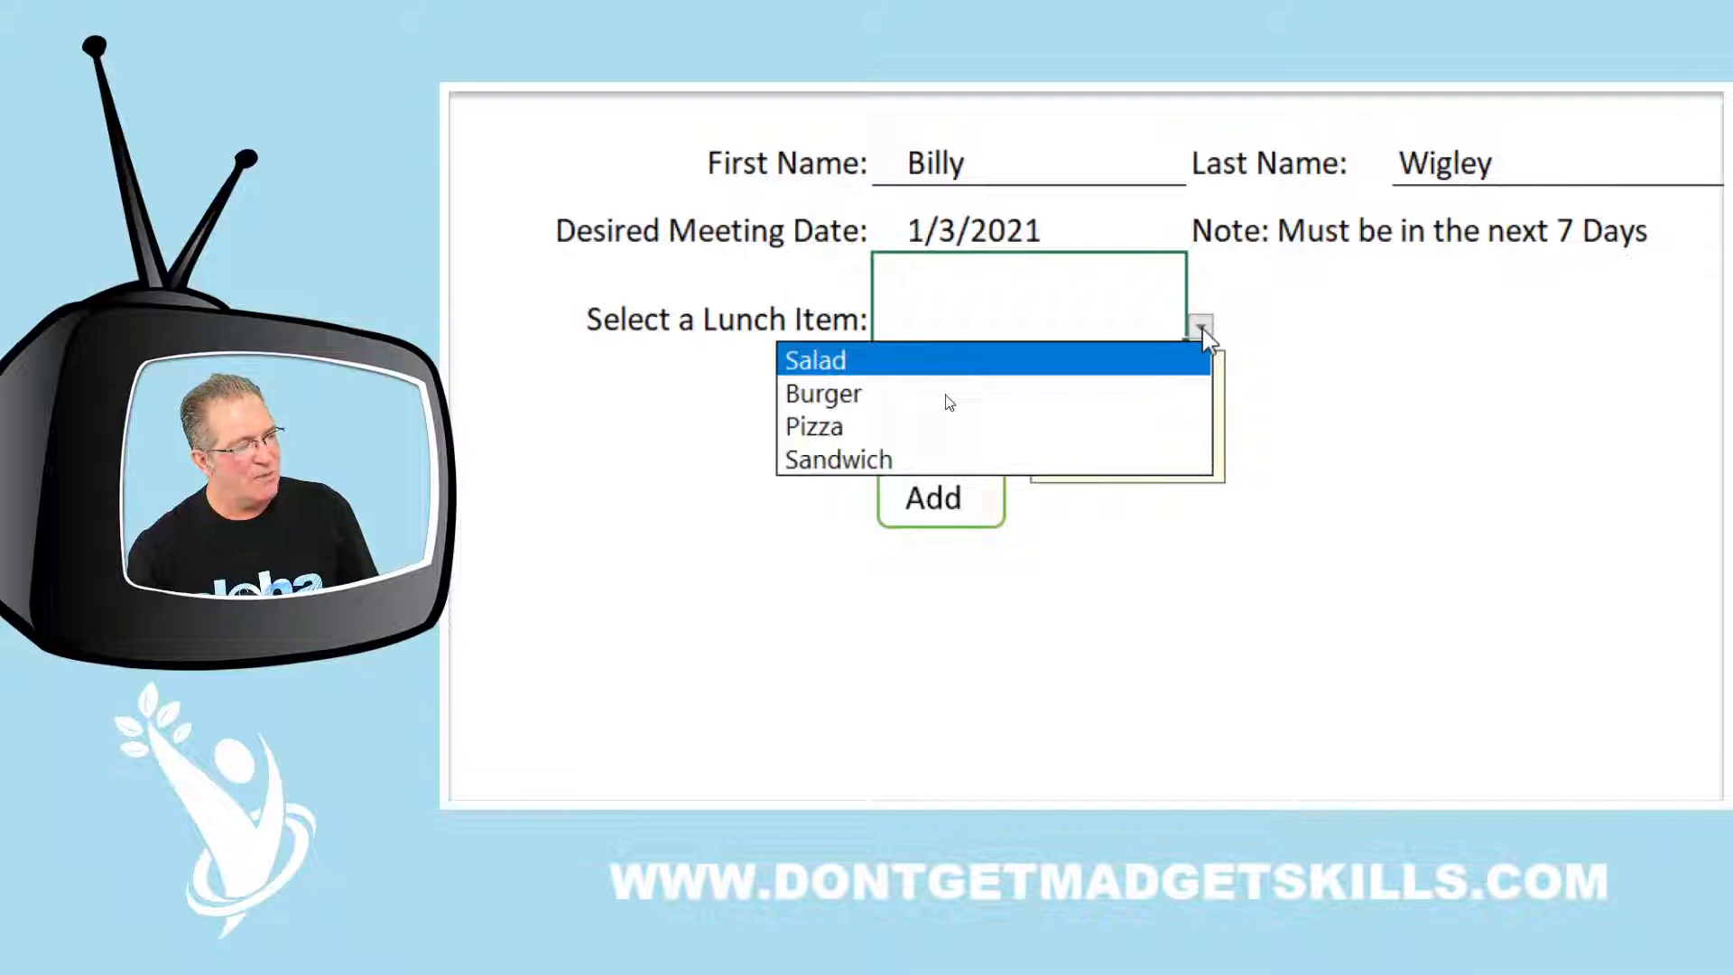
{"action": "left_click", "coordinate": [1082, 370]}
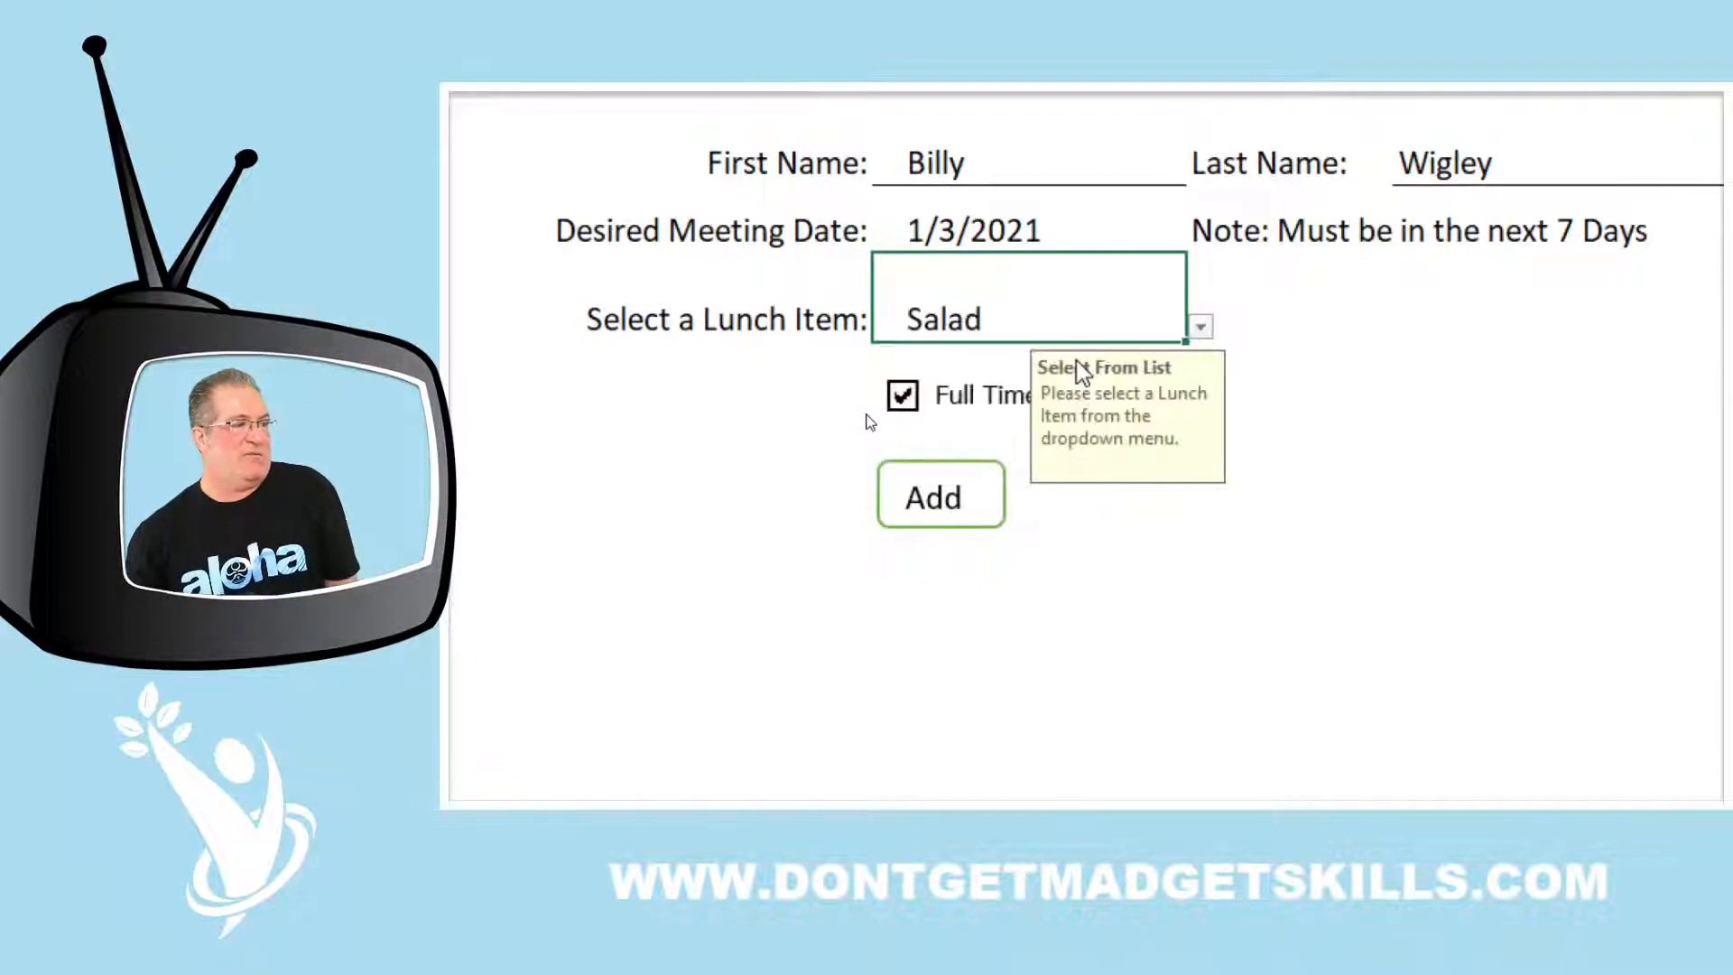
{"action": "left_click", "coordinate": [1404, 371]}
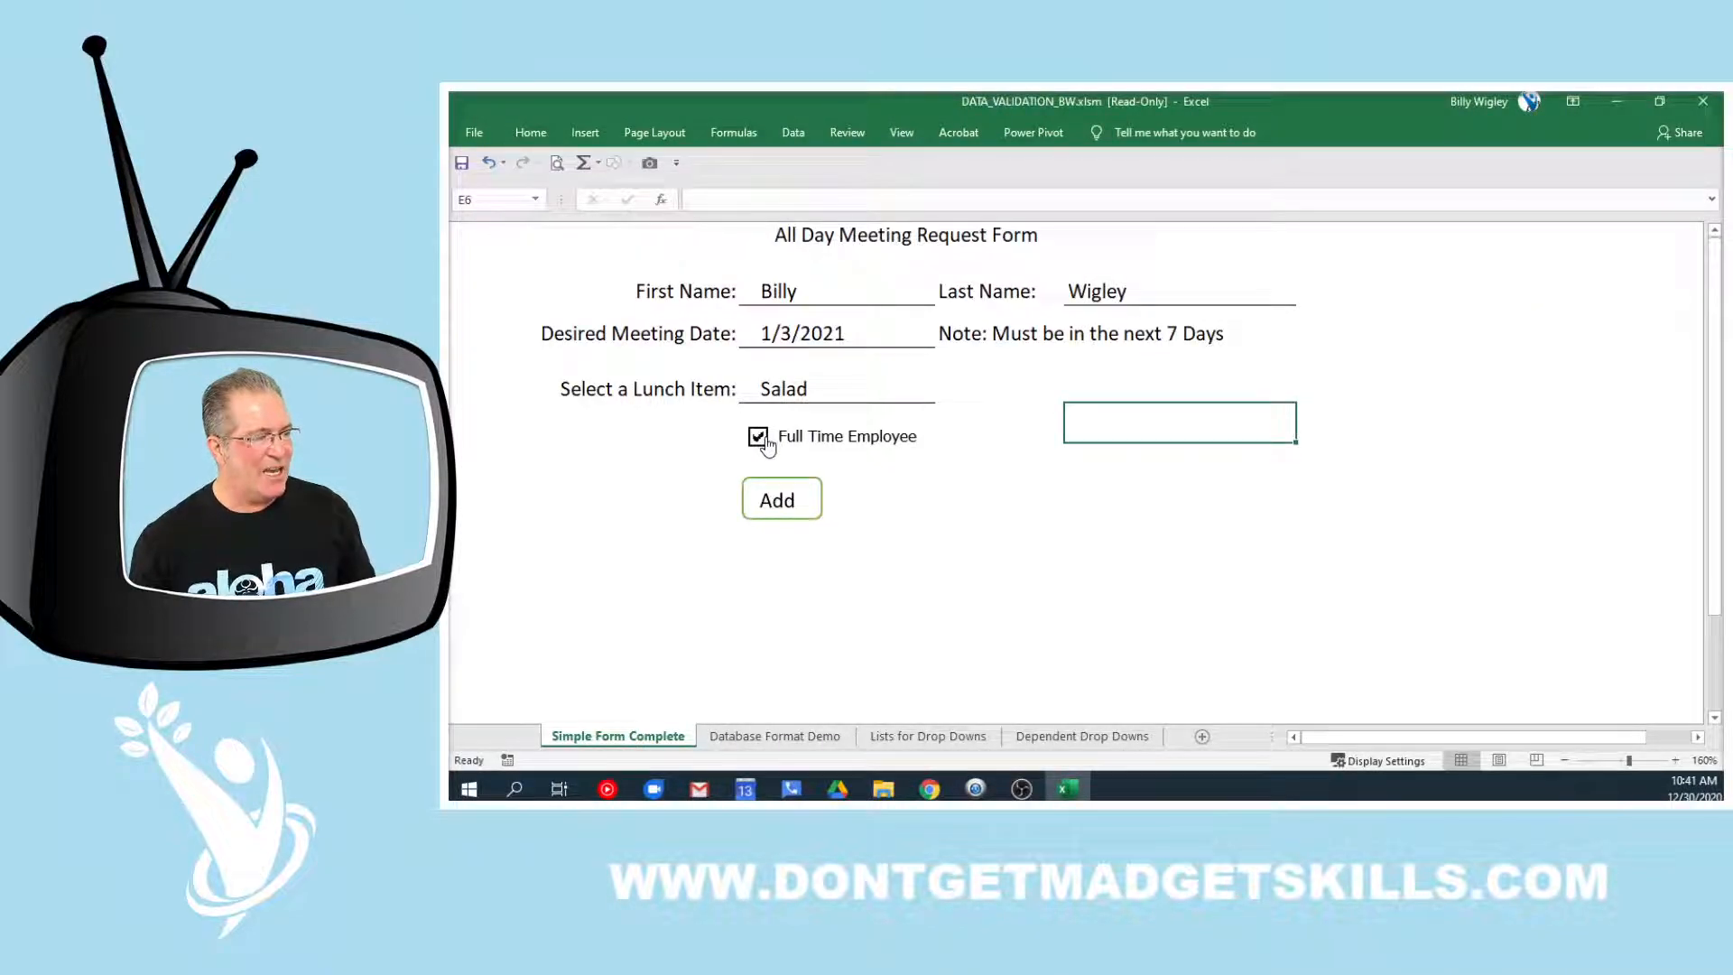
Keep Full Time Employee ticked, submit with Add, and view the Database Format Demo sheet
{"action": "left_click", "coordinate": [759, 439]}
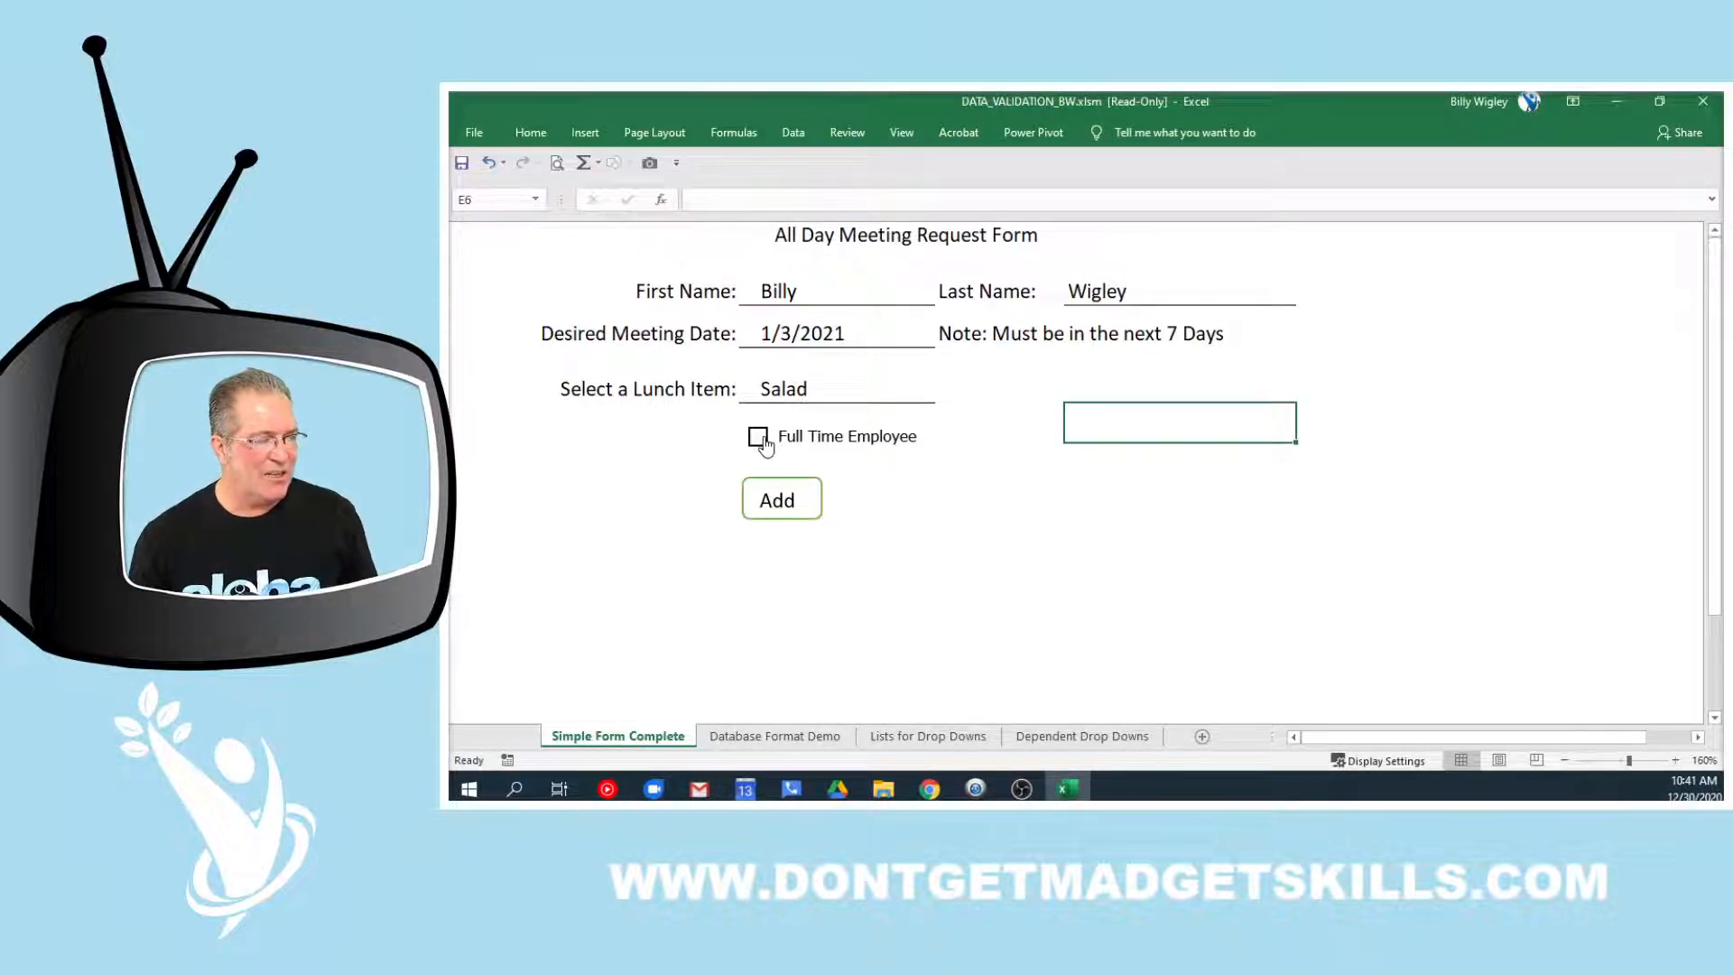
{"action": "left_click", "coordinate": [759, 439]}
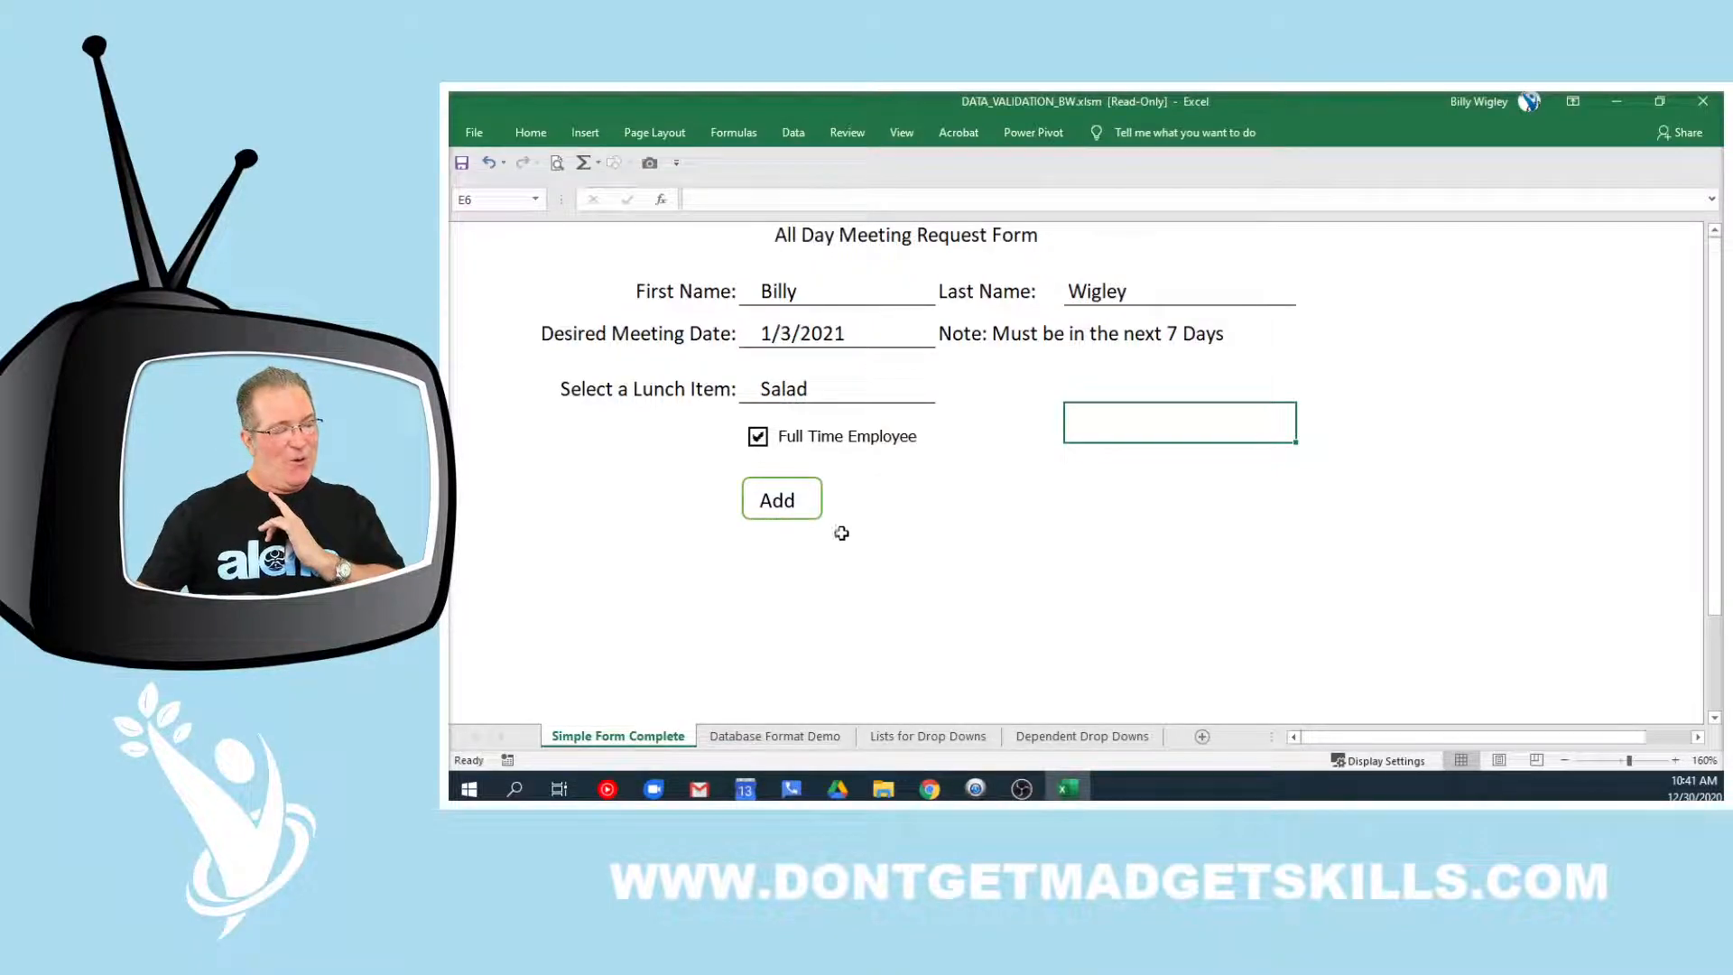
{"action": "left_click", "coordinate": [782, 504]}
{"action": "left_click", "coordinate": [778, 737]}
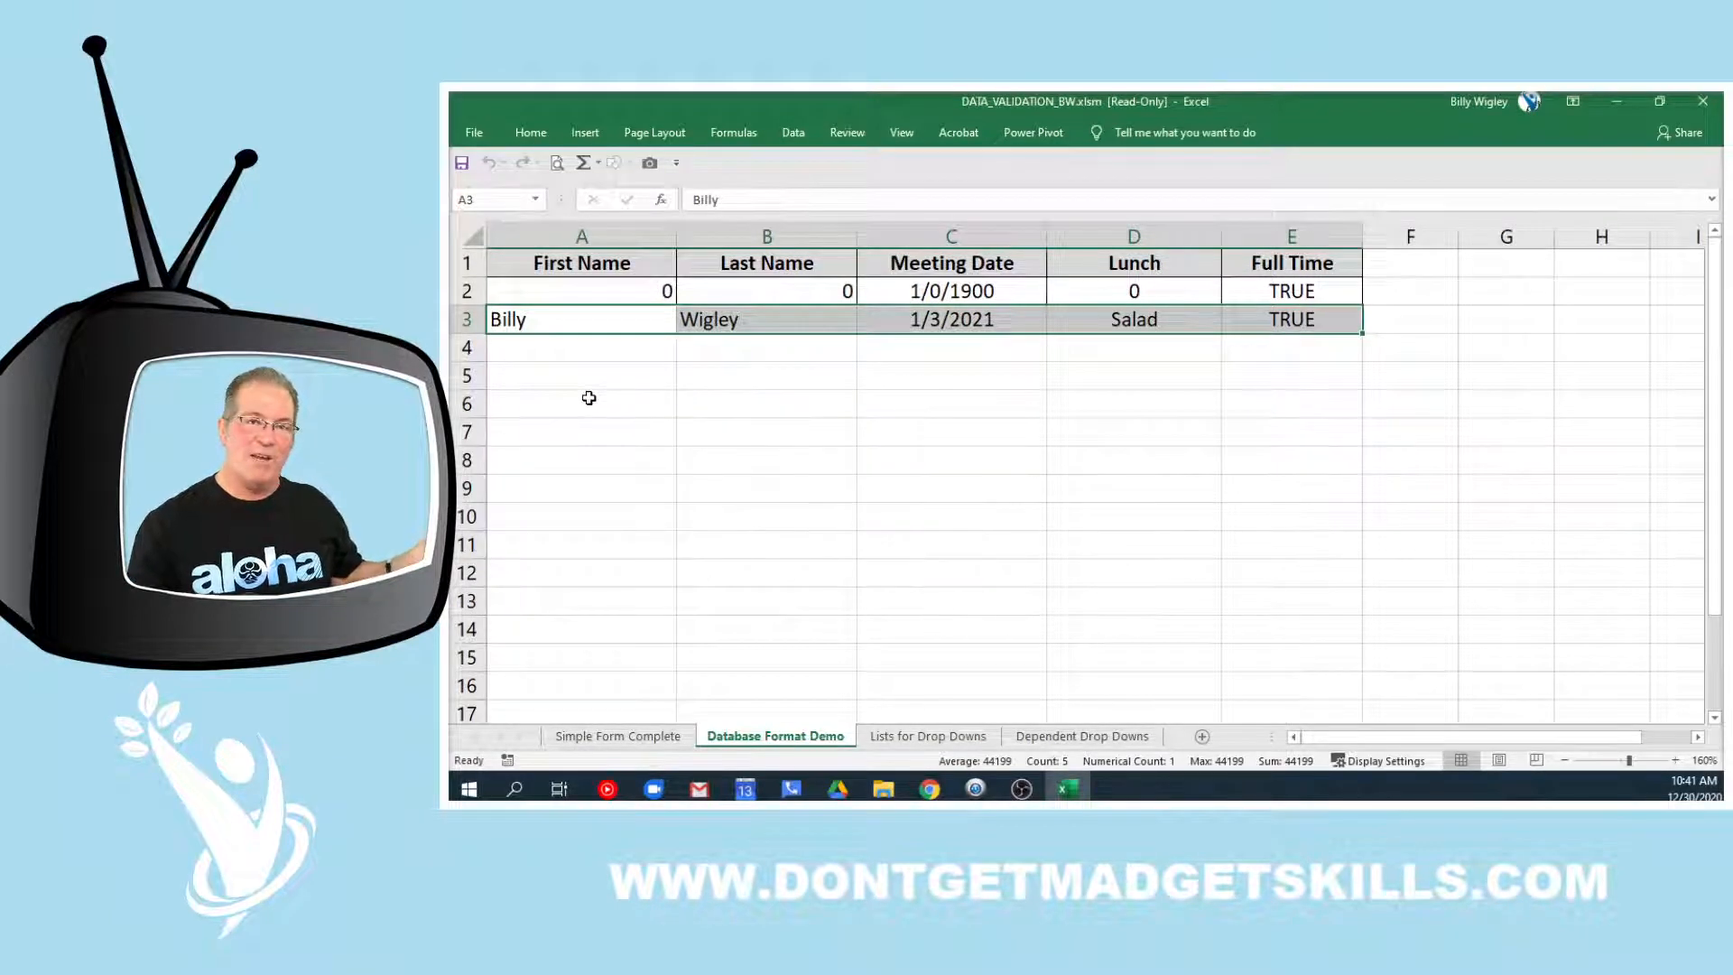
Check the new record's values 1/3/2021, Salad and TRUE, then return to Simple Form Complete
{"action": "left_click", "coordinate": [573, 323]}
{"action": "left_click_drag", "start_coordinate": [575, 321], "coordinate": [1255, 490]}
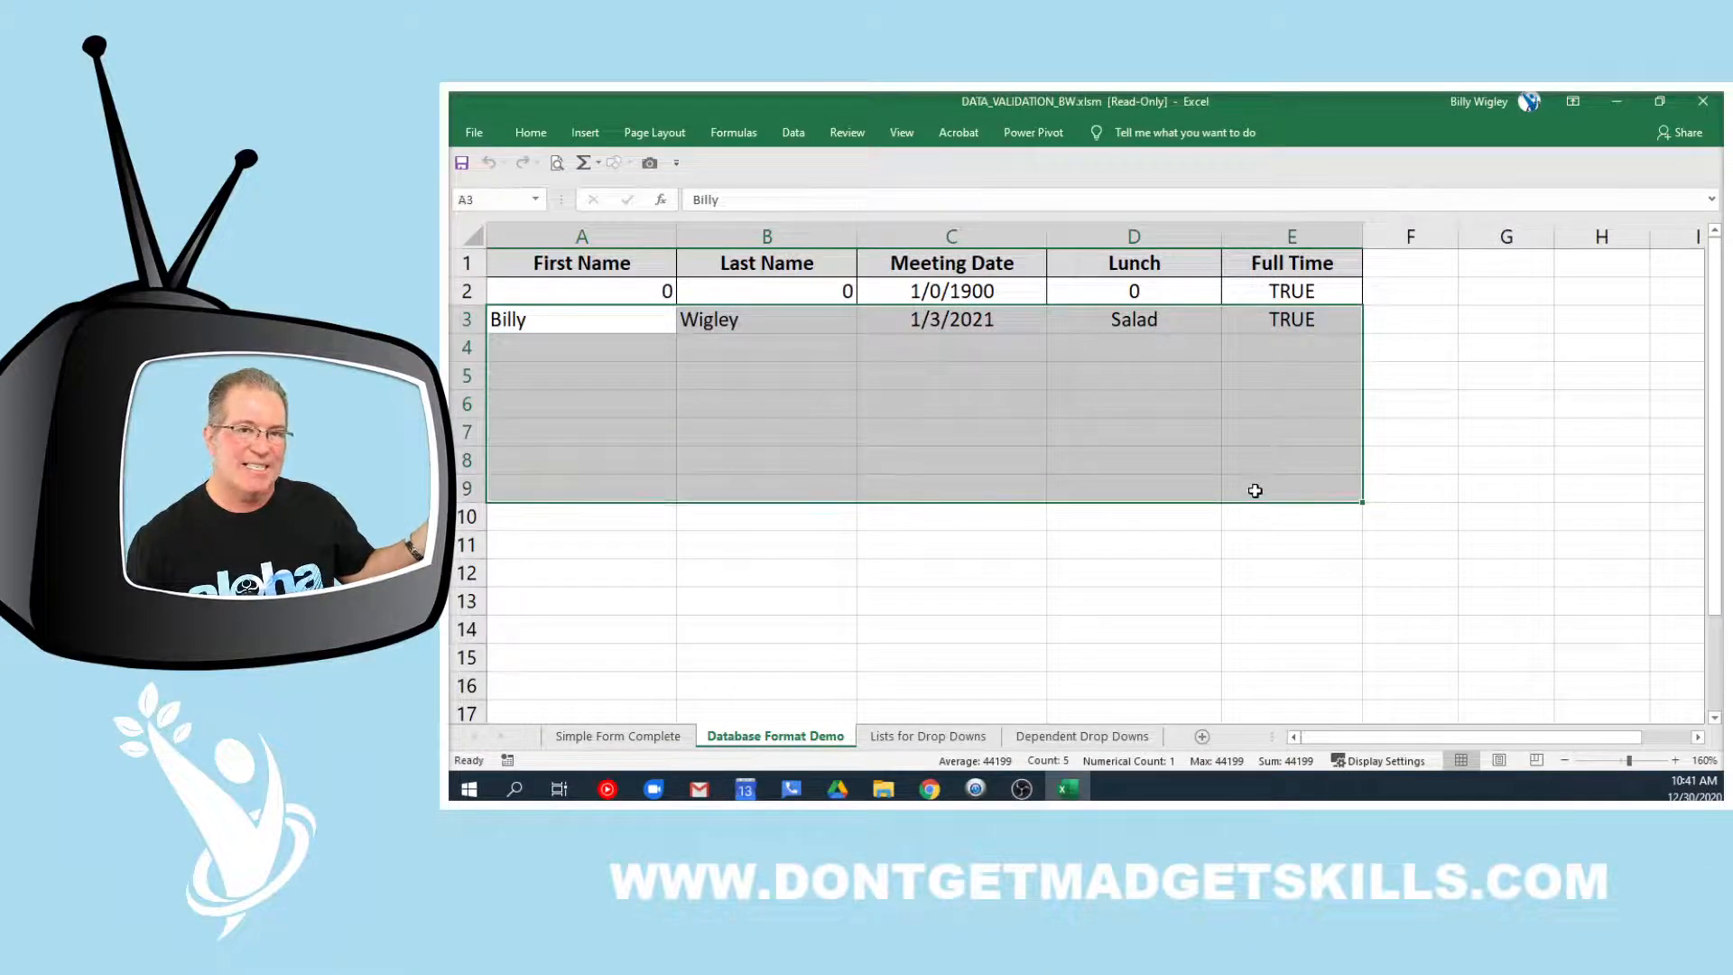
{"action": "left_click", "coordinate": [601, 320]}
{"action": "left_click", "coordinate": [710, 323]}
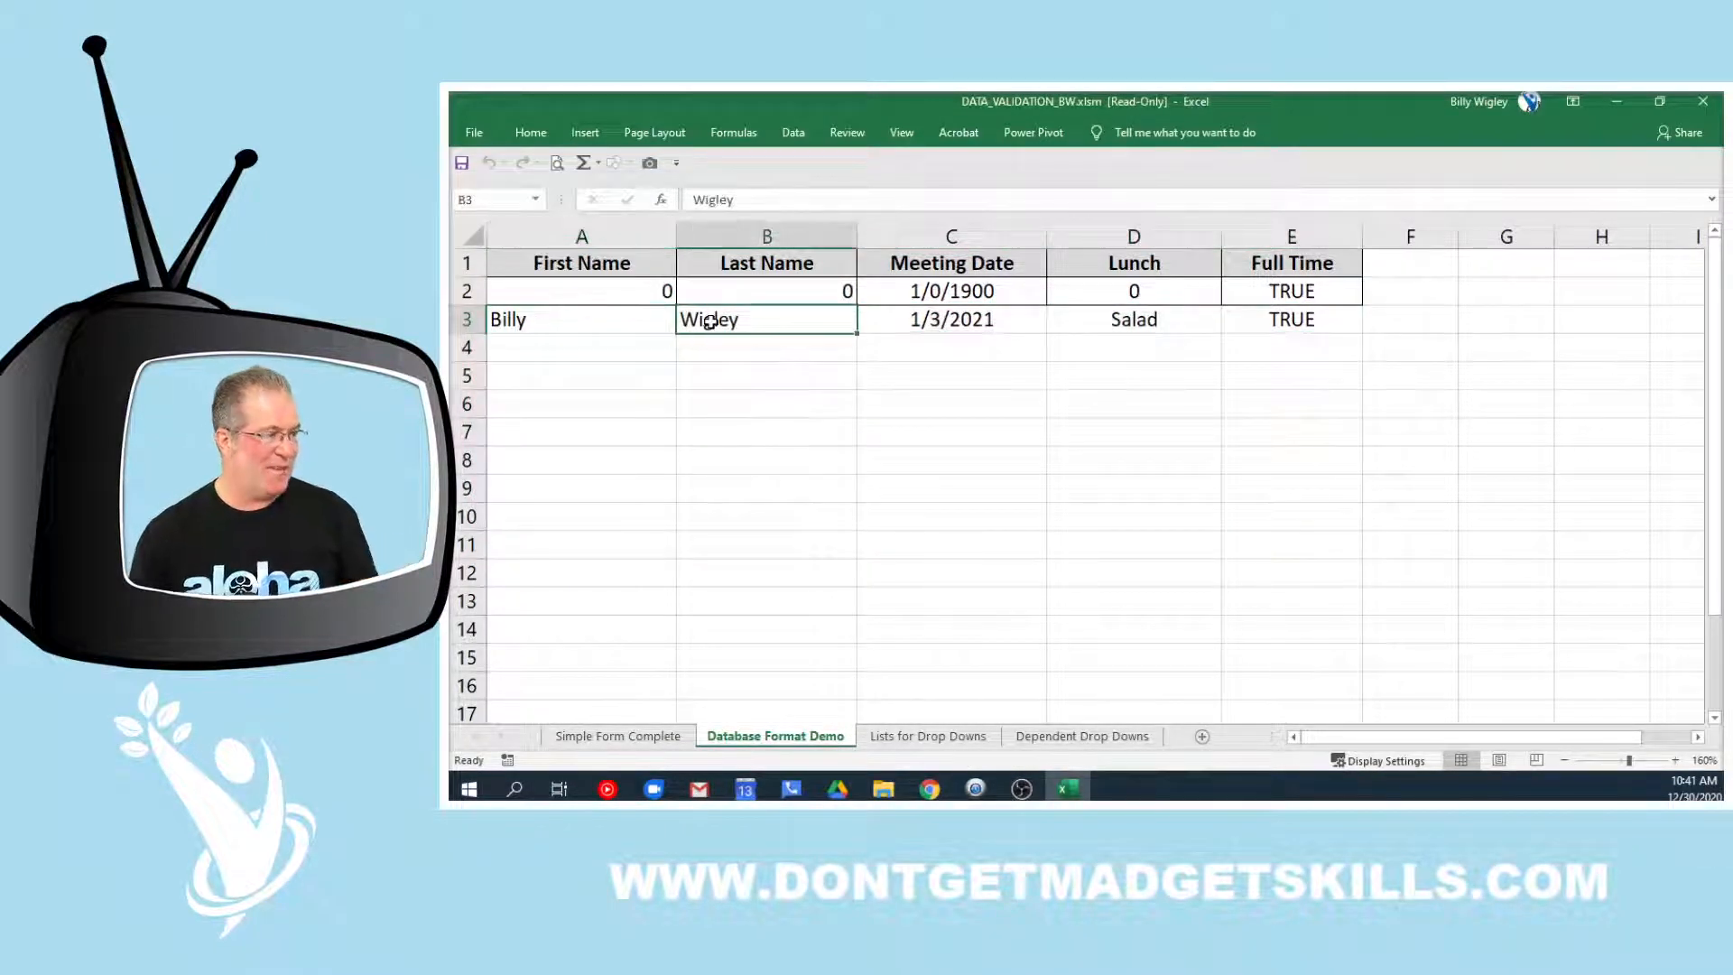
{"action": "left_click", "coordinate": [932, 317]}
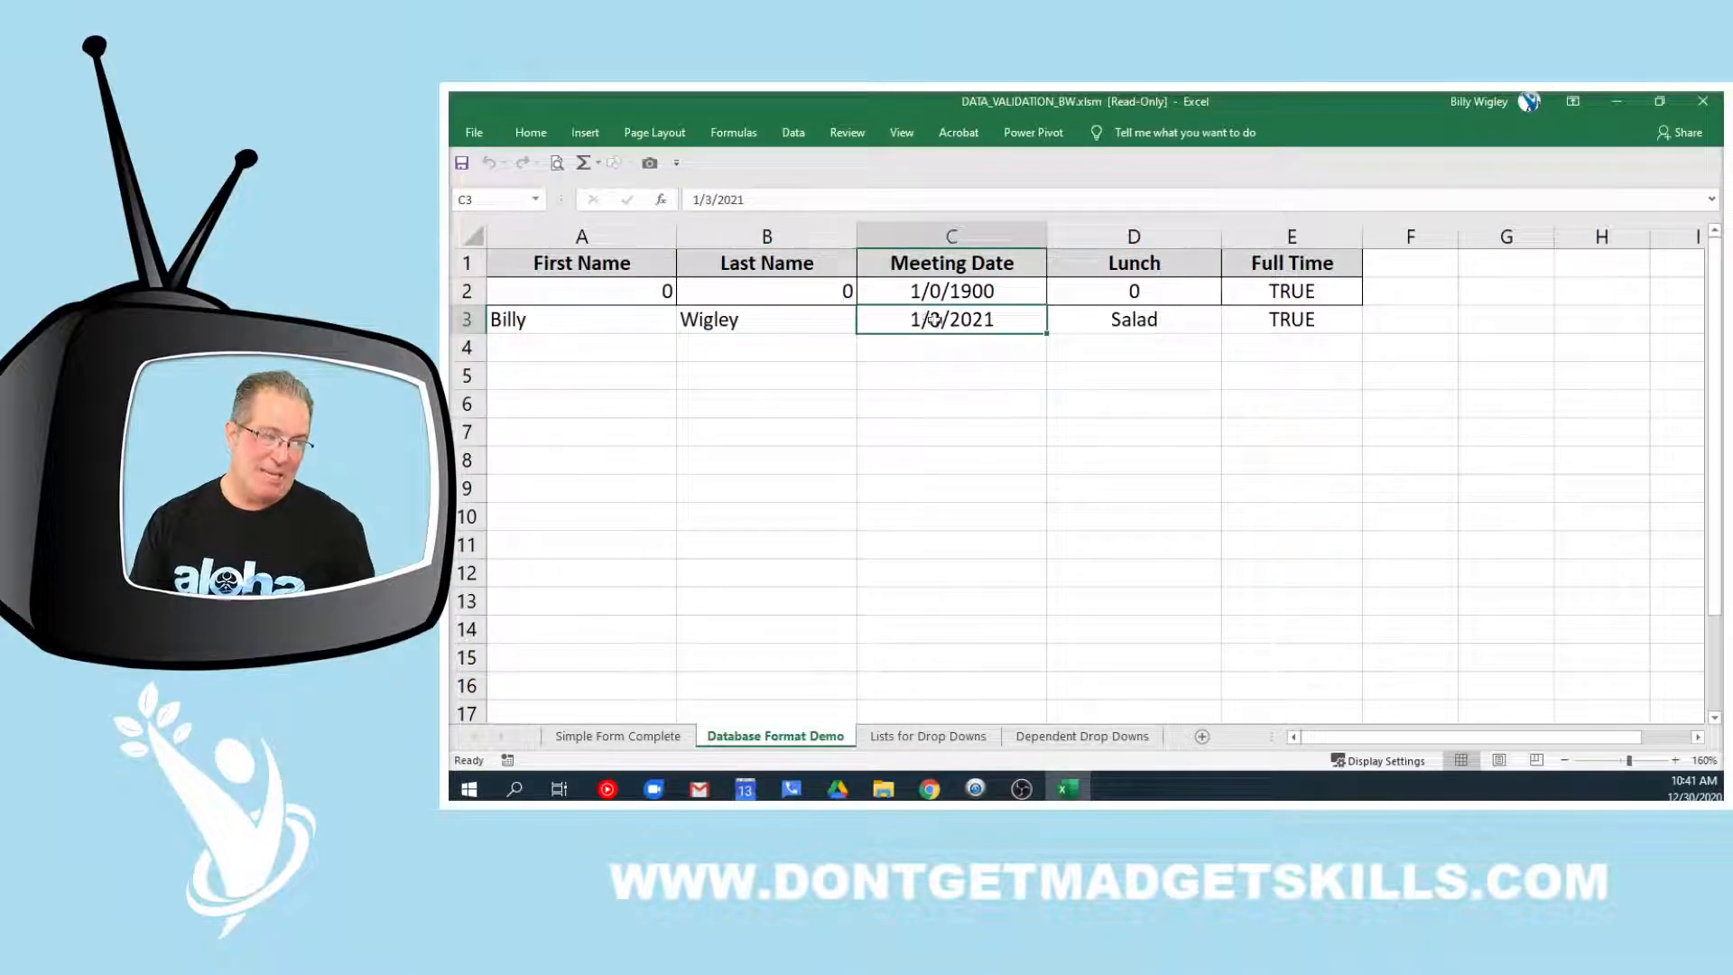
{"action": "left_click", "coordinate": [1103, 317]}
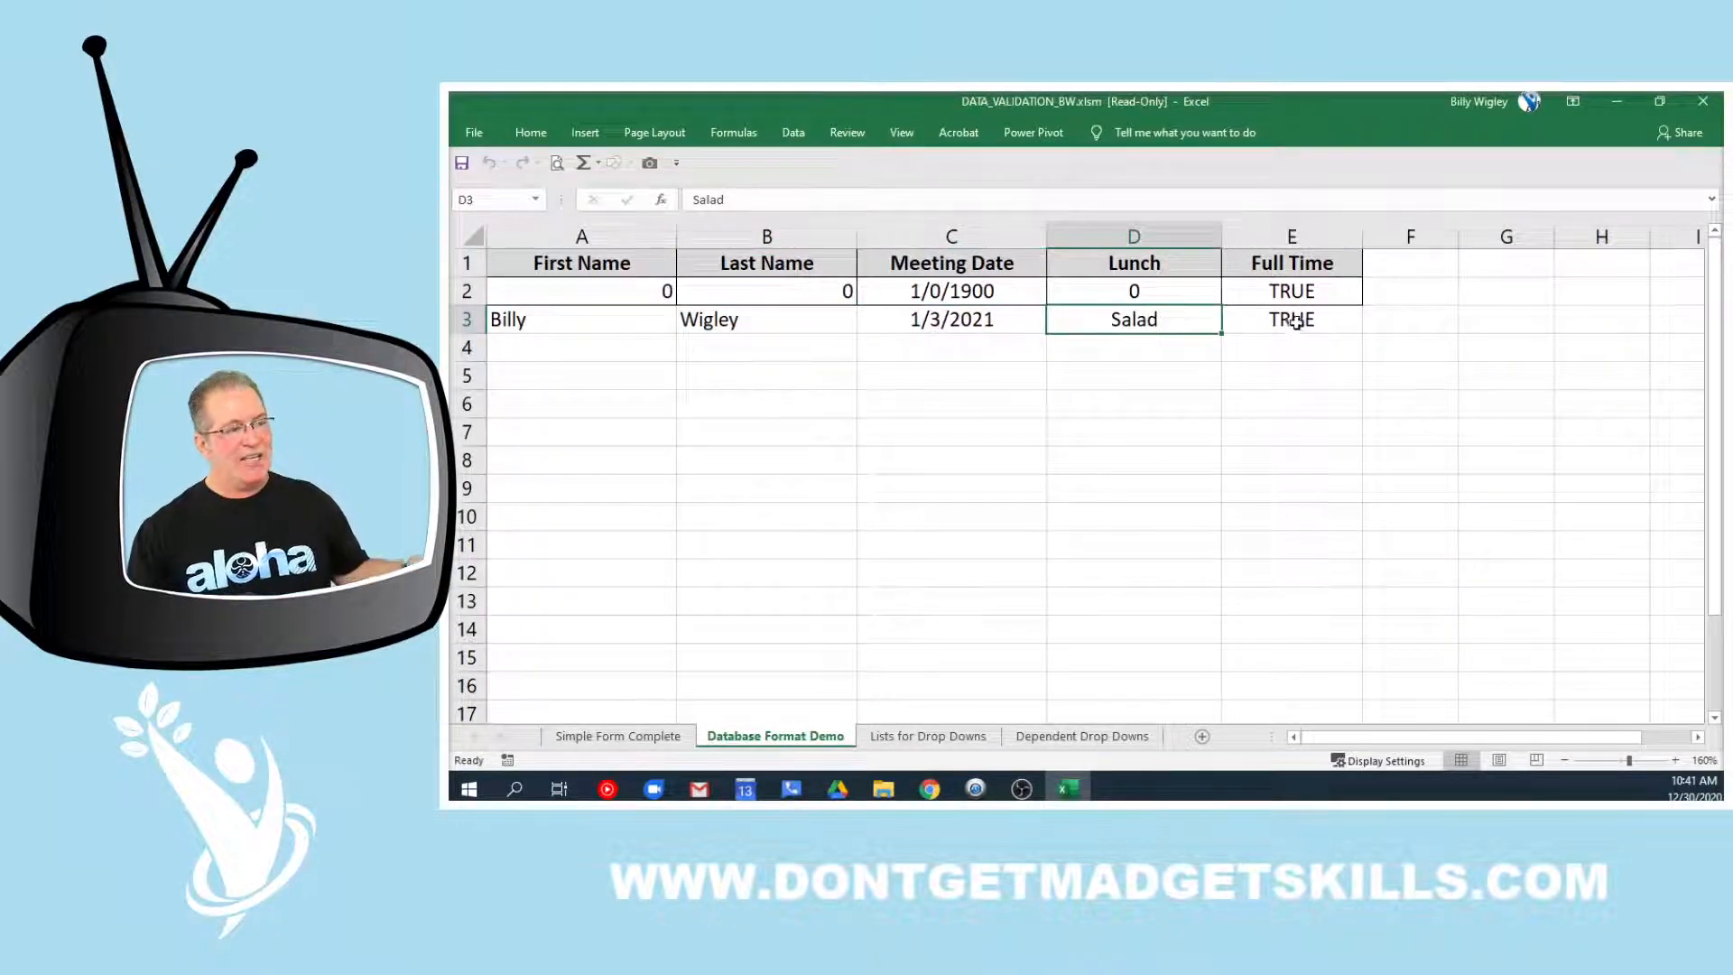
{"action": "left_click", "coordinate": [1330, 324]}
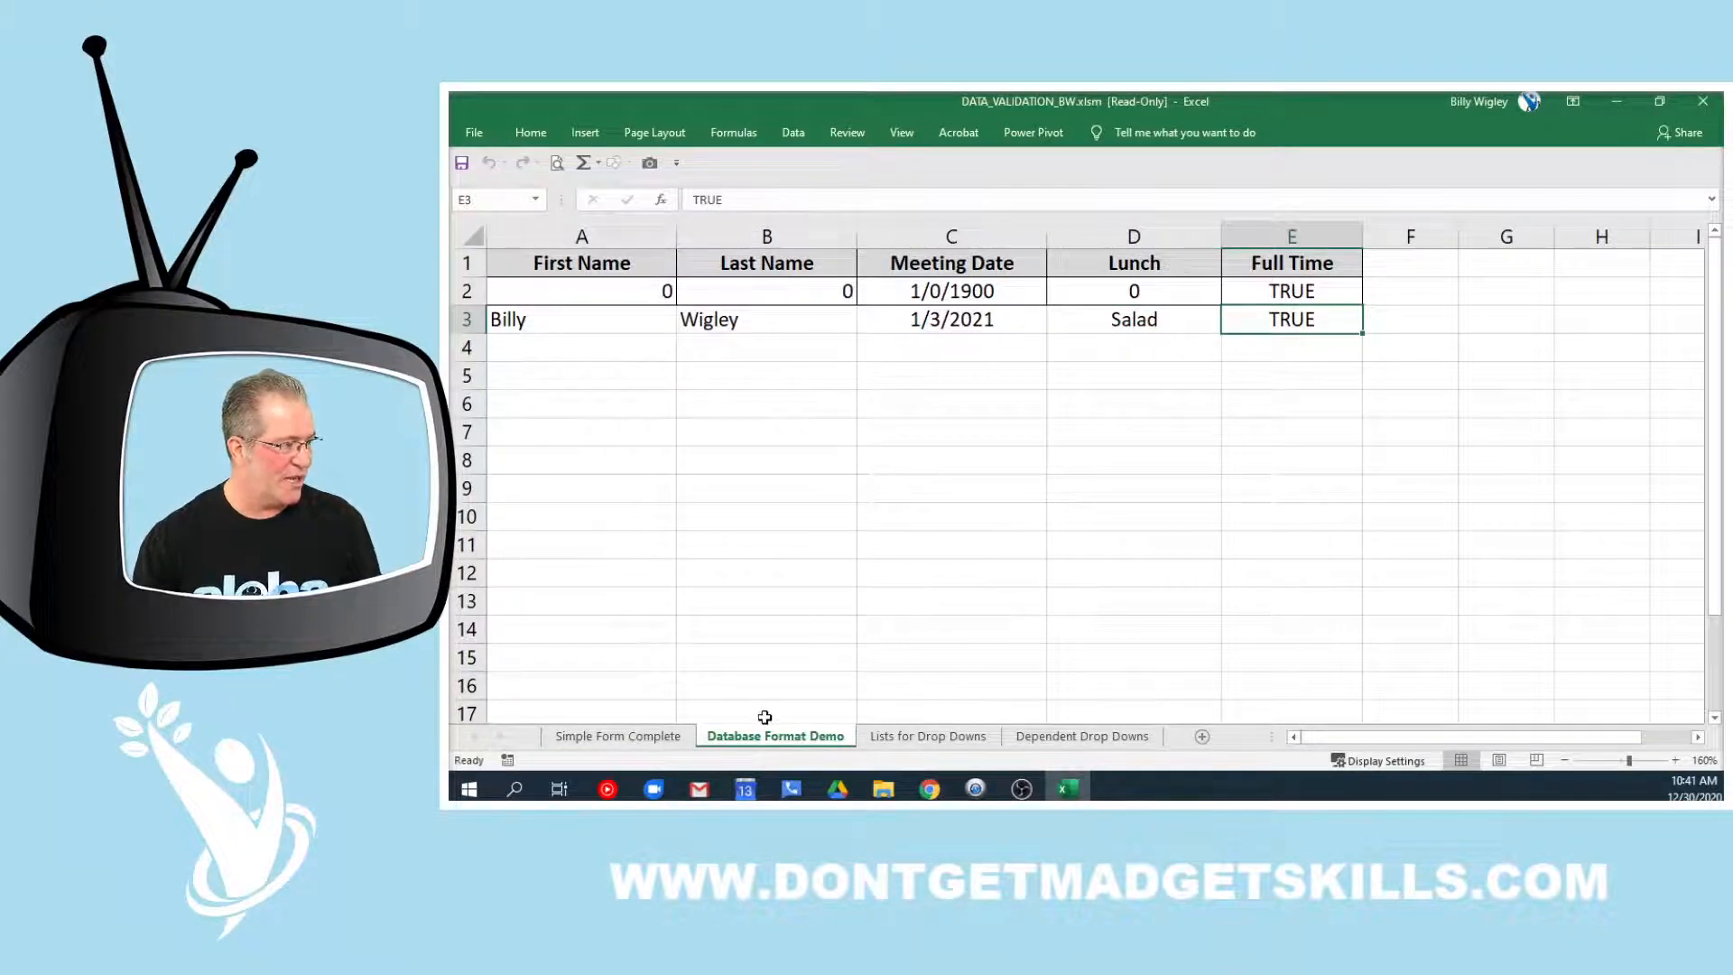
{"action": "left_click", "coordinate": [664, 737]}
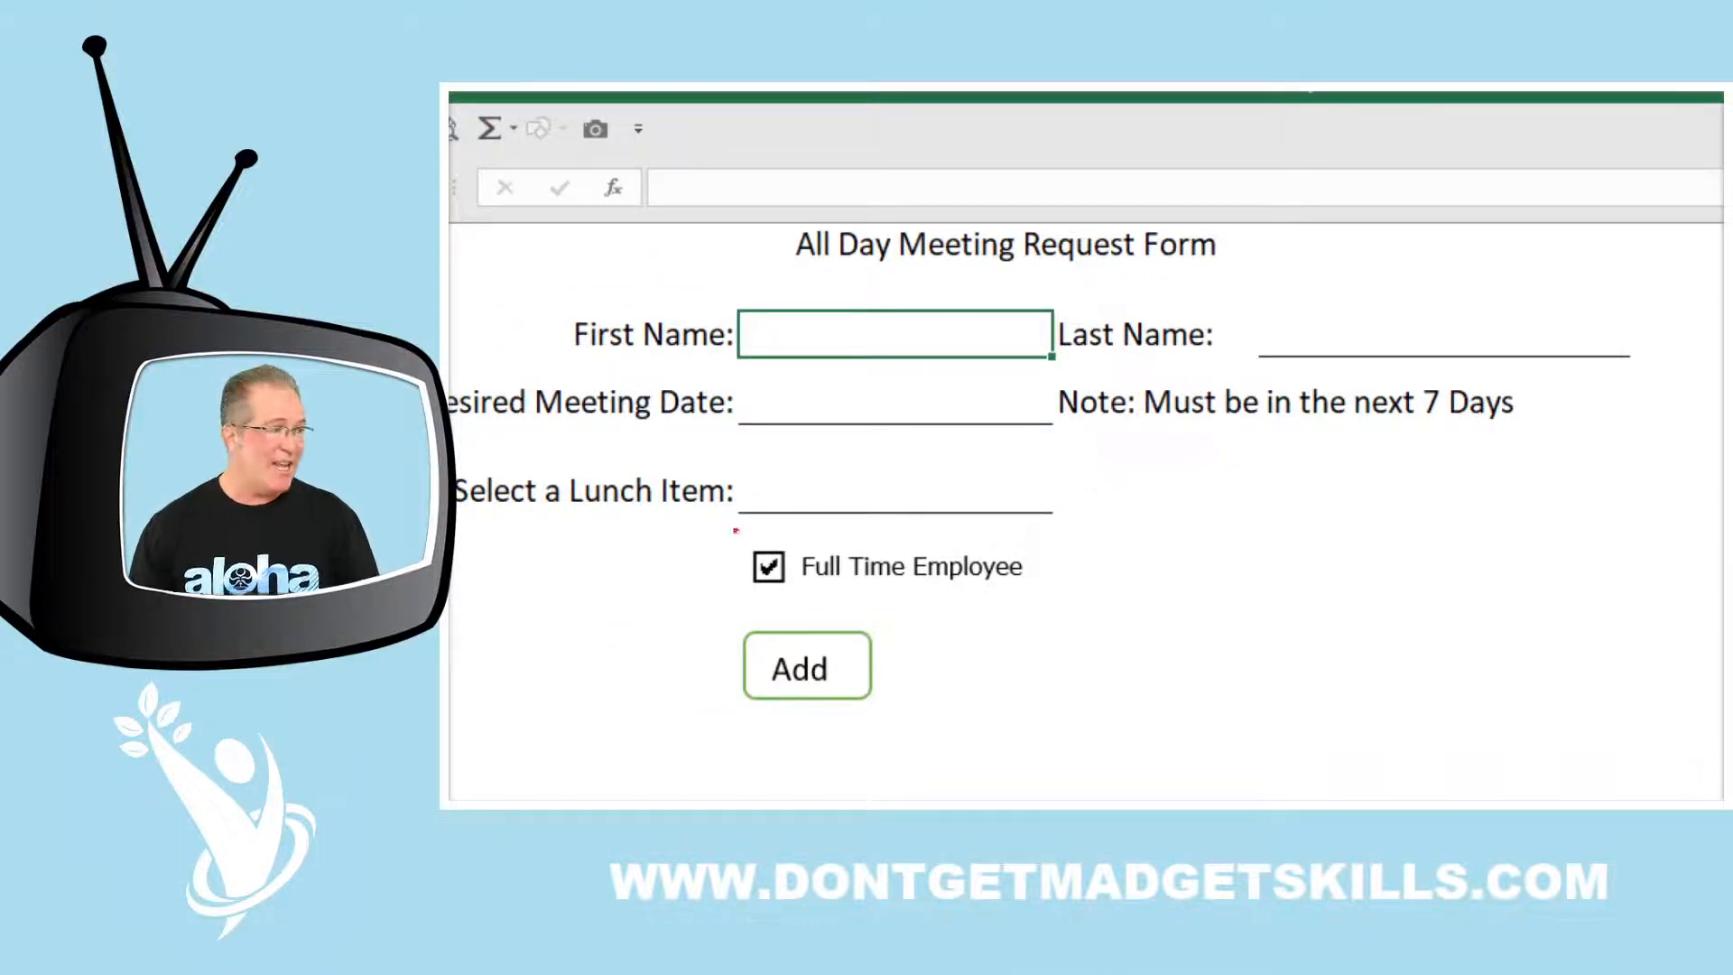
{"action": "mouse_move", "coordinate": [719, 382]}
{"action": "left_mouse_down"}
{"action": "mouse_move", "coordinate": [729, 408]}
{"action": "mouse_move", "coordinate": [1090, 425]}
{"action": "mouse_move", "coordinate": [1060, 426]}
{"action": "left_mouse_up"}
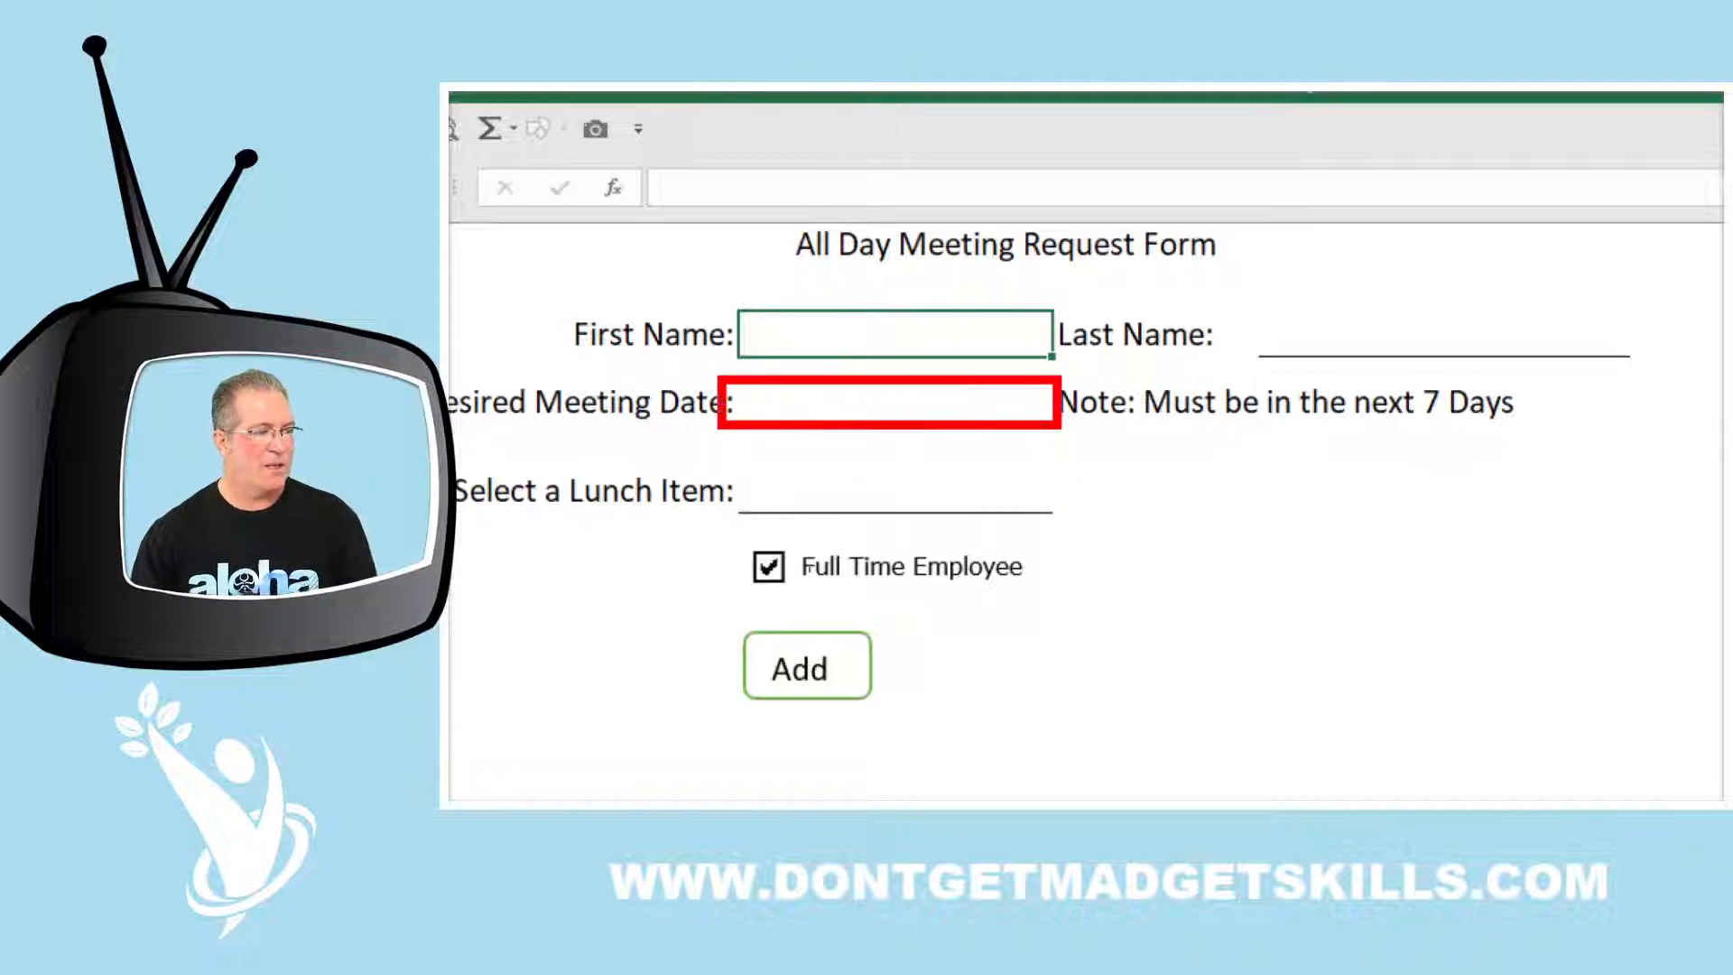
{"action": "mouse_move", "coordinate": [727, 461]}
{"action": "left_mouse_down"}
{"action": "mouse_move", "coordinate": [777, 530]}
{"action": "mouse_move", "coordinate": [1068, 520]}
{"action": "left_mouse_up"}
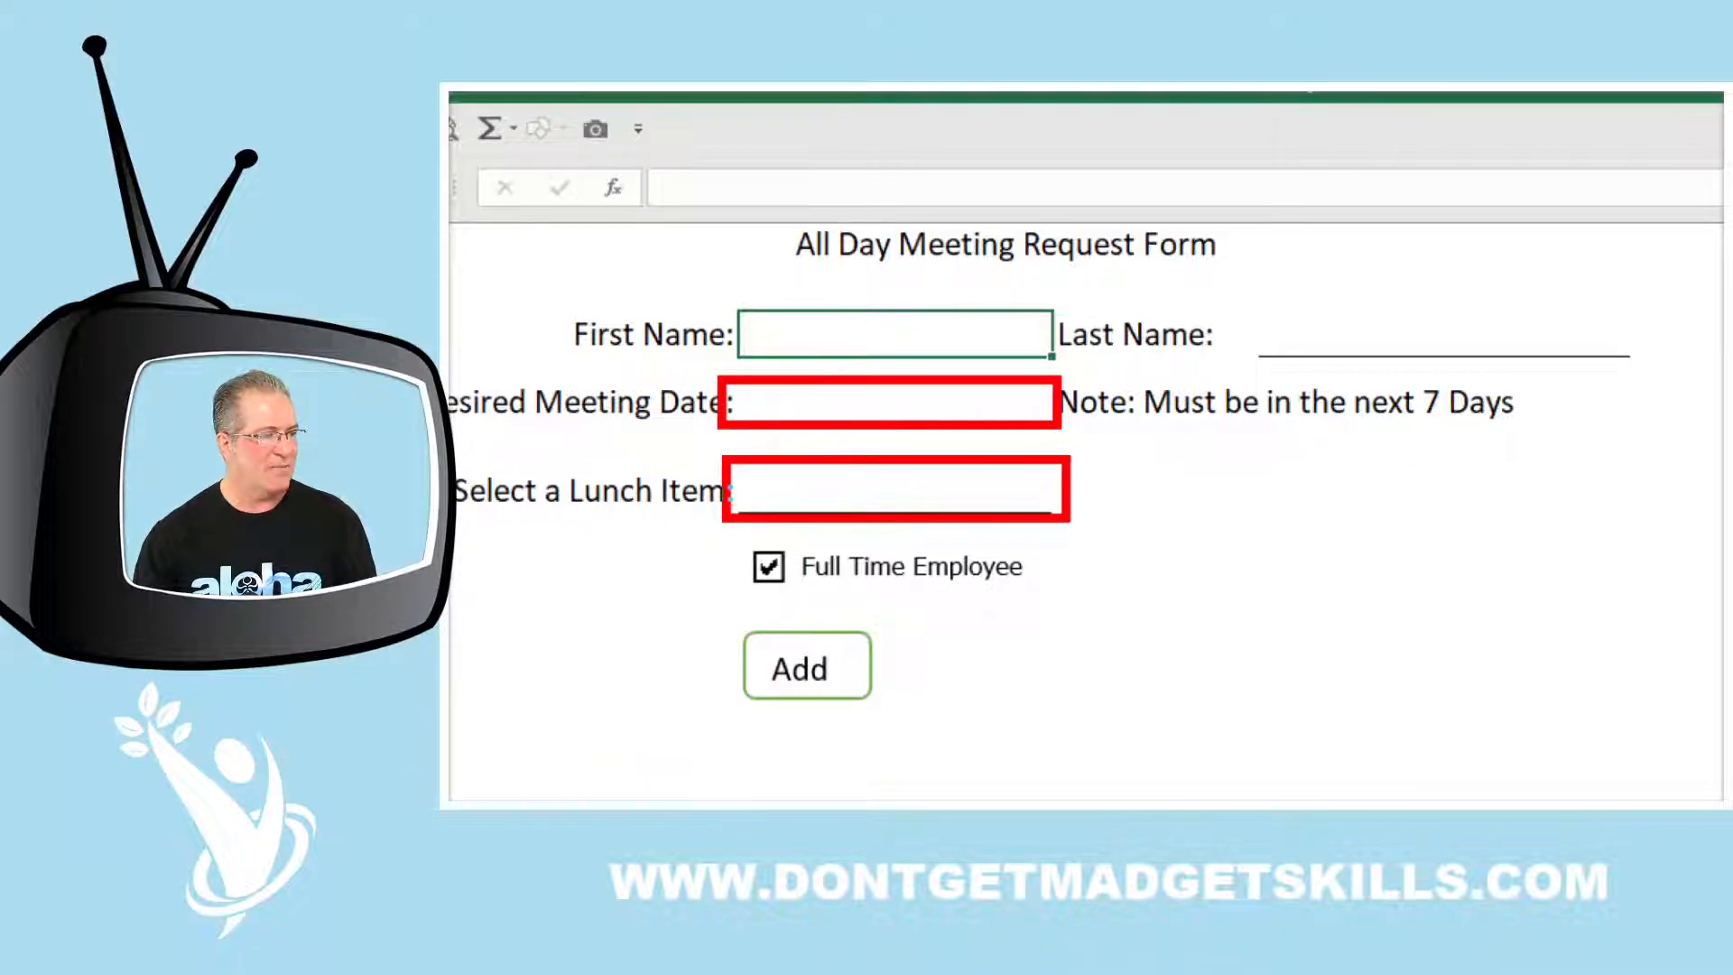
{"action": "left_click_drag", "start_coordinate": [1073, 386], "coordinate": [1148, 353]}
{"action": "mouse_move", "coordinate": [1070, 496]}
{"action": "left_mouse_down"}
{"action": "mouse_move", "coordinate": [1101, 526]}
{"action": "mouse_move", "coordinate": [1174, 526]}
{"action": "left_mouse_up"}
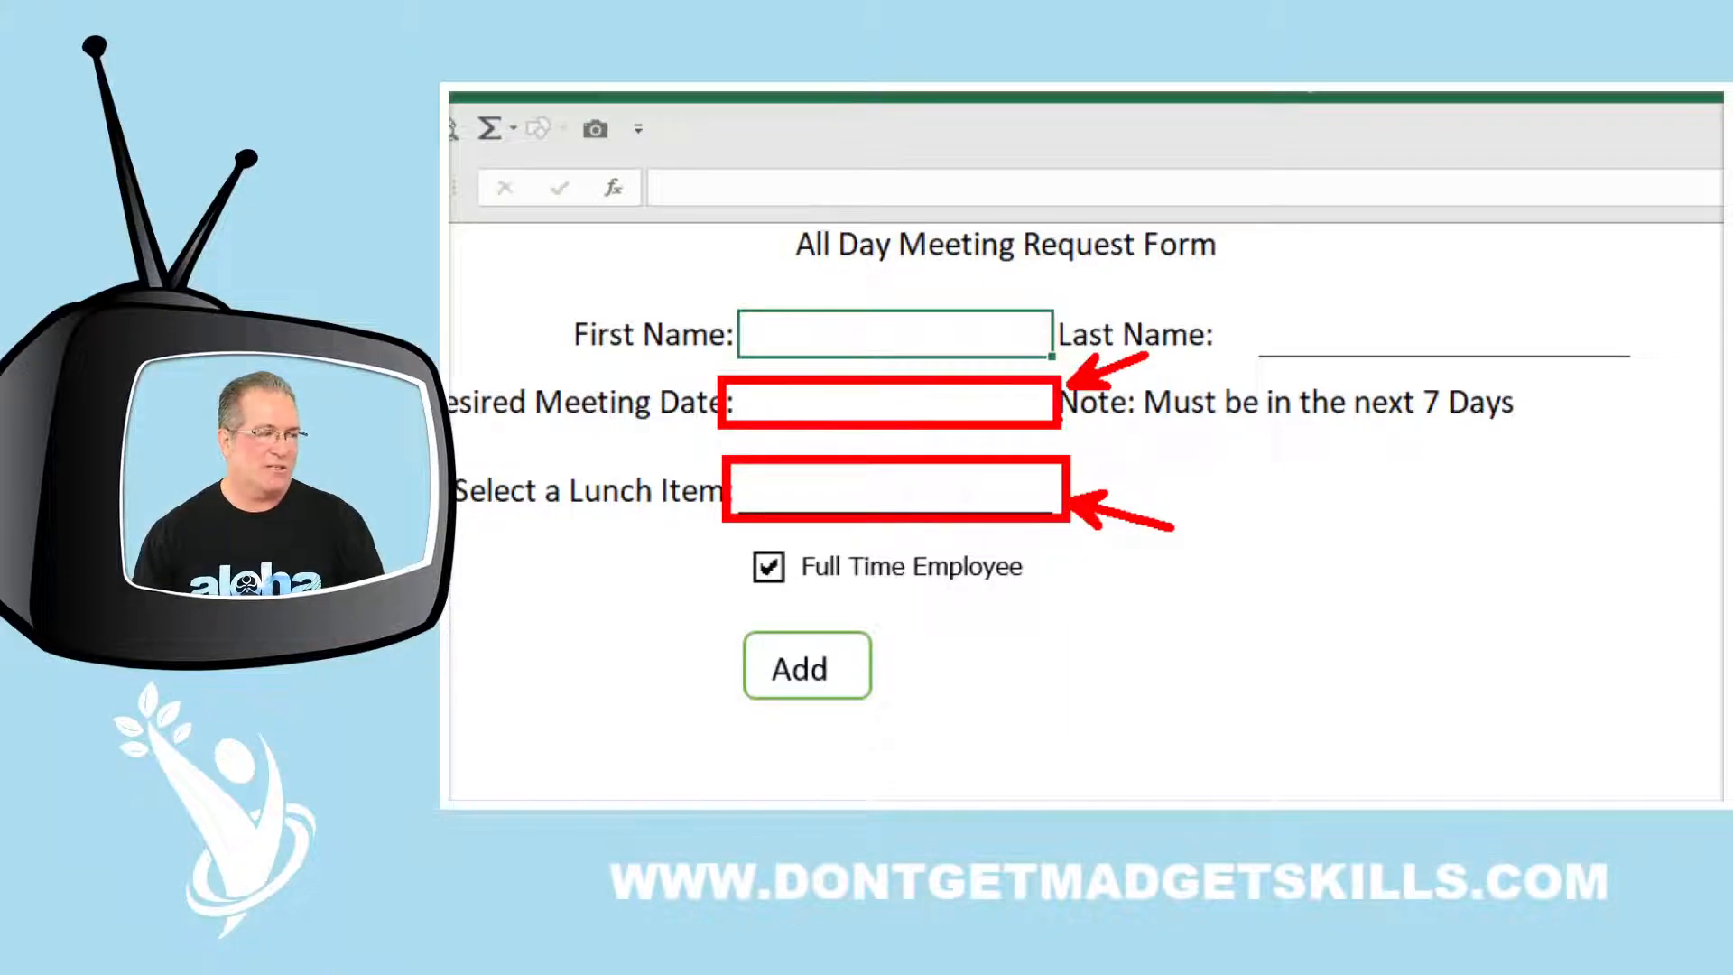
{"action": "left_click_drag", "start_coordinate": [1074, 424], "coordinate": [1232, 472]}
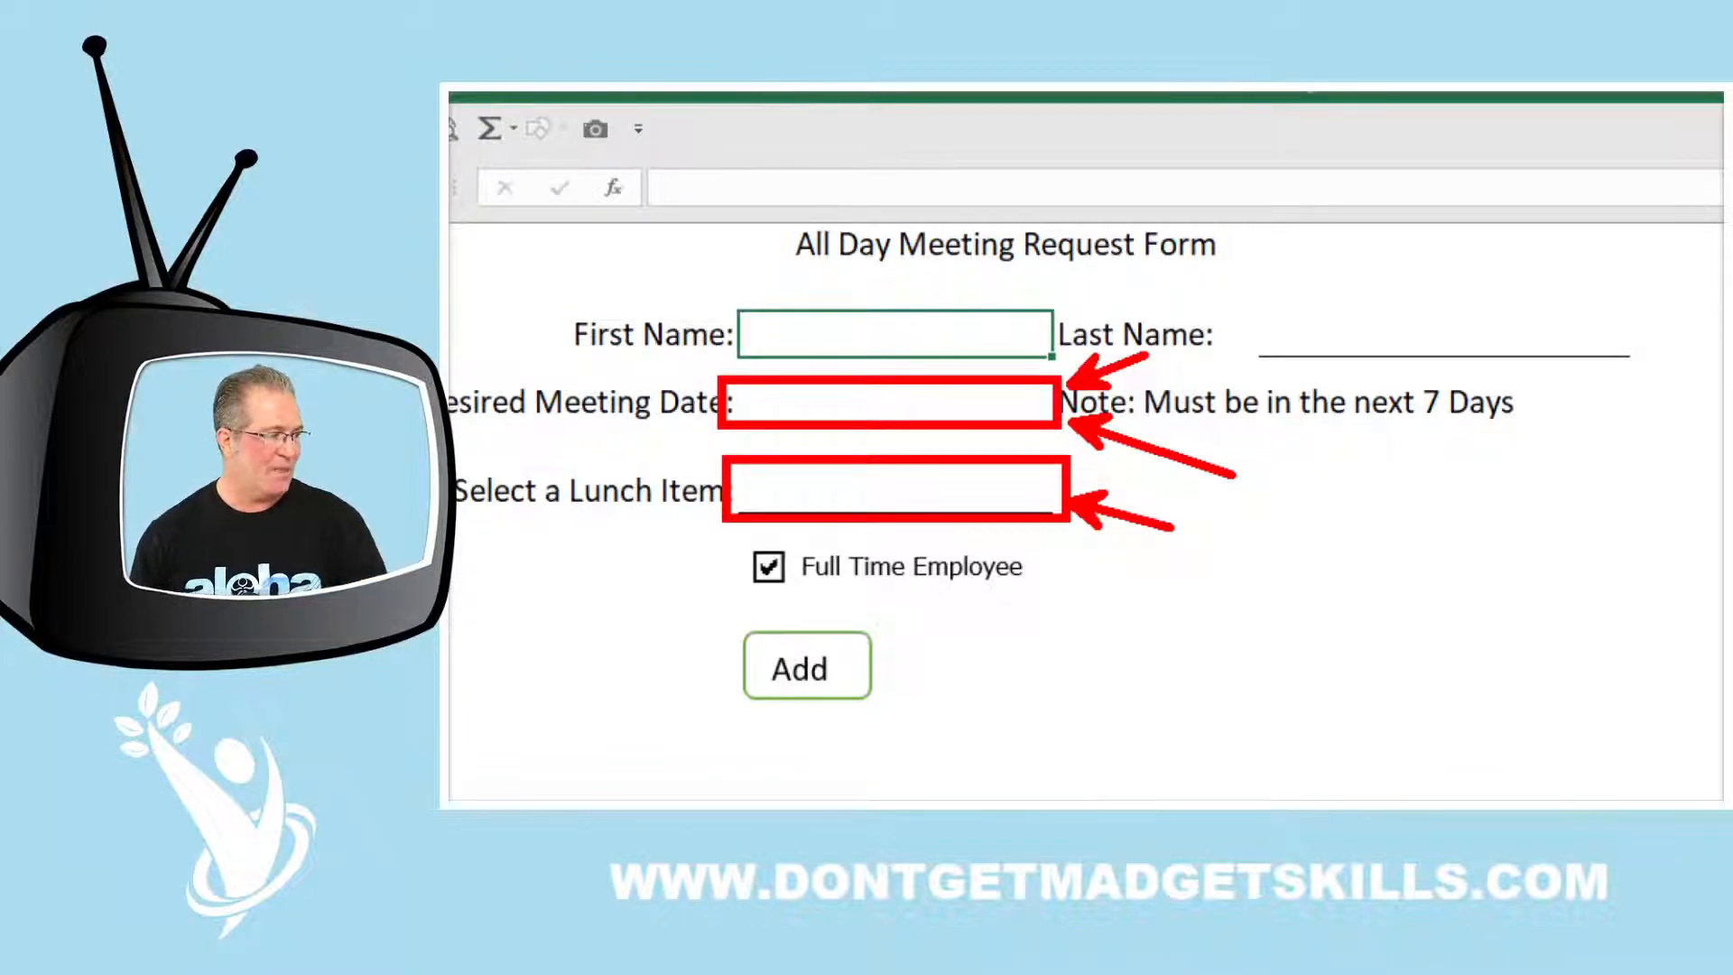
{"action": "left_click_drag", "start_coordinate": [836, 495], "coordinate": [754, 614]}
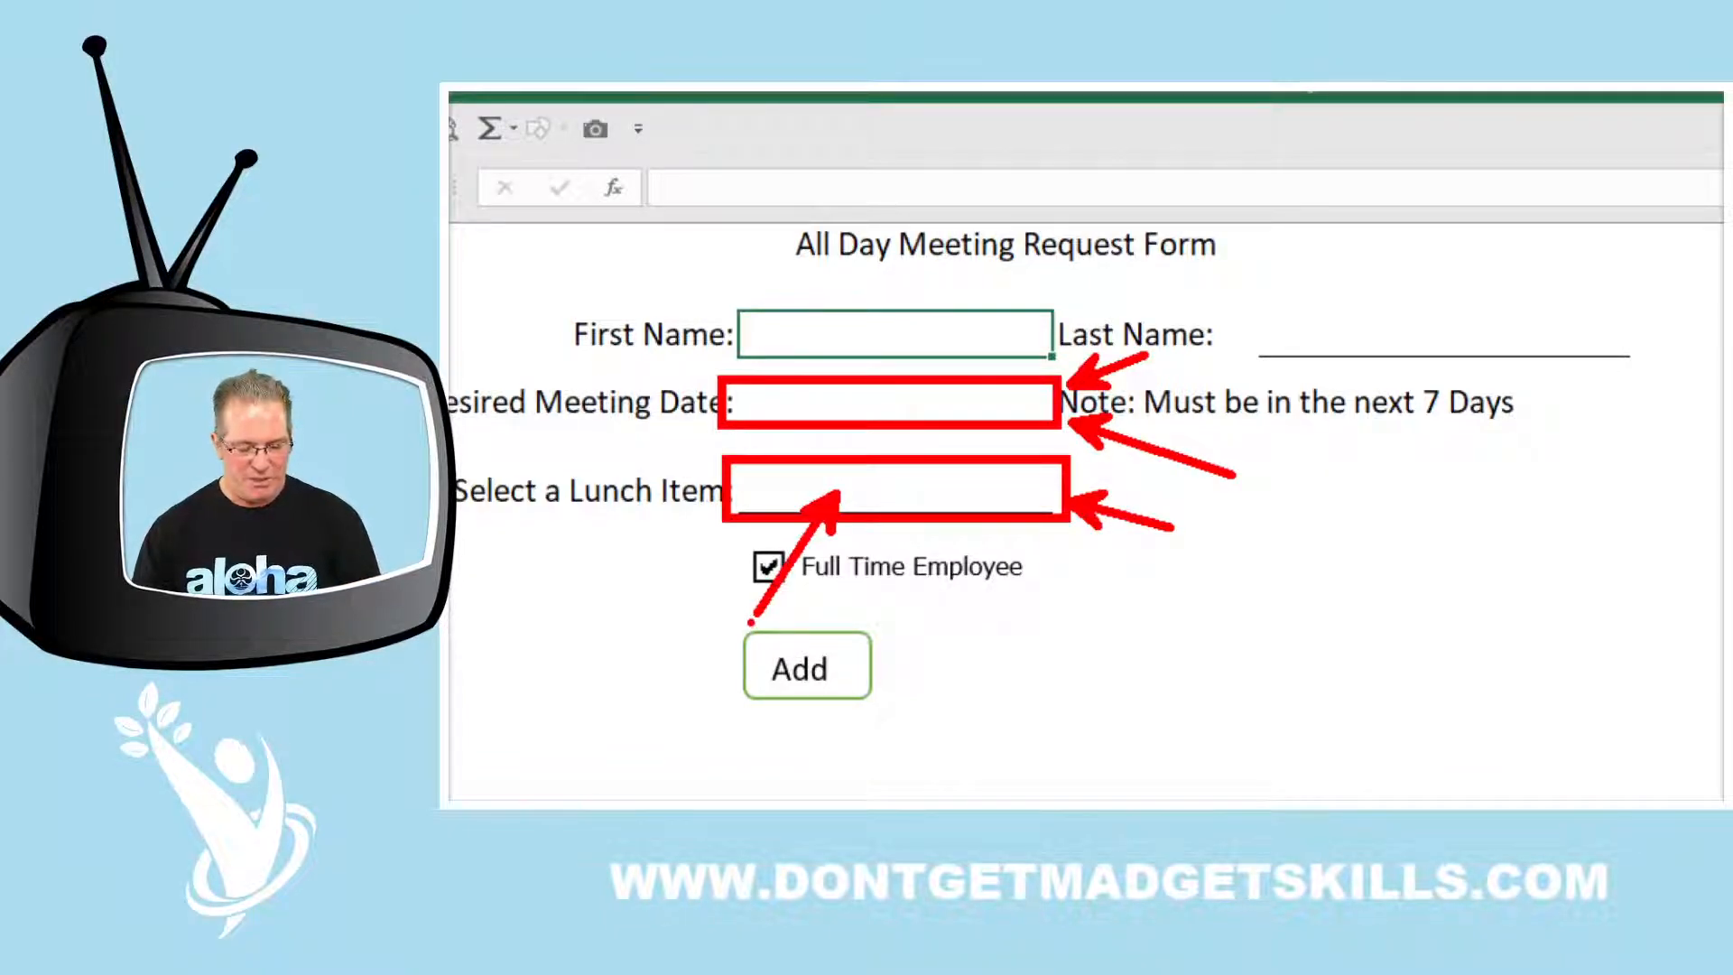
{"action": "key", "text": "e"}
{"action": "mouse_move", "coordinate": [733, 534]}
{"action": "left_mouse_down"}
{"action": "mouse_move", "coordinate": [838, 632]}
{"action": "mouse_move", "coordinate": [1054, 598]}
{"action": "left_mouse_up"}
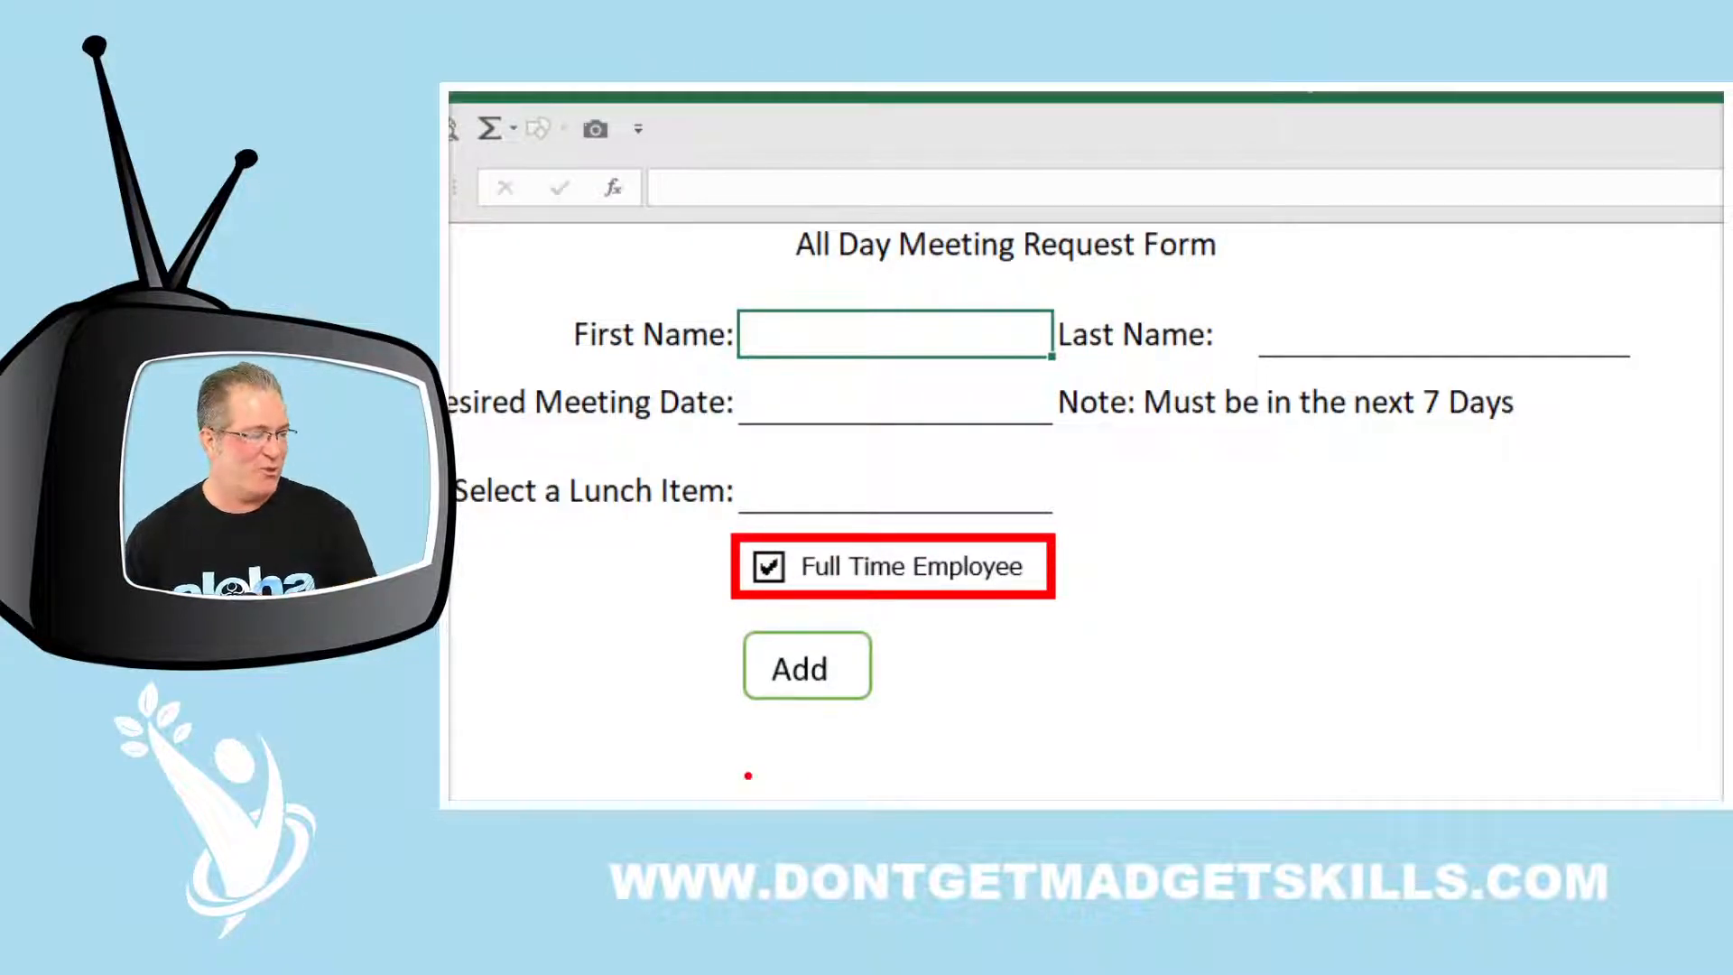
{"action": "mouse_move", "coordinate": [700, 608]}
{"action": "left_mouse_down"}
{"action": "mouse_move", "coordinate": [769, 703]}
{"action": "mouse_move", "coordinate": [909, 728]}
{"action": "left_mouse_up"}
{"action": "left_click_drag", "start_coordinate": [891, 664], "coordinate": [1004, 664]}
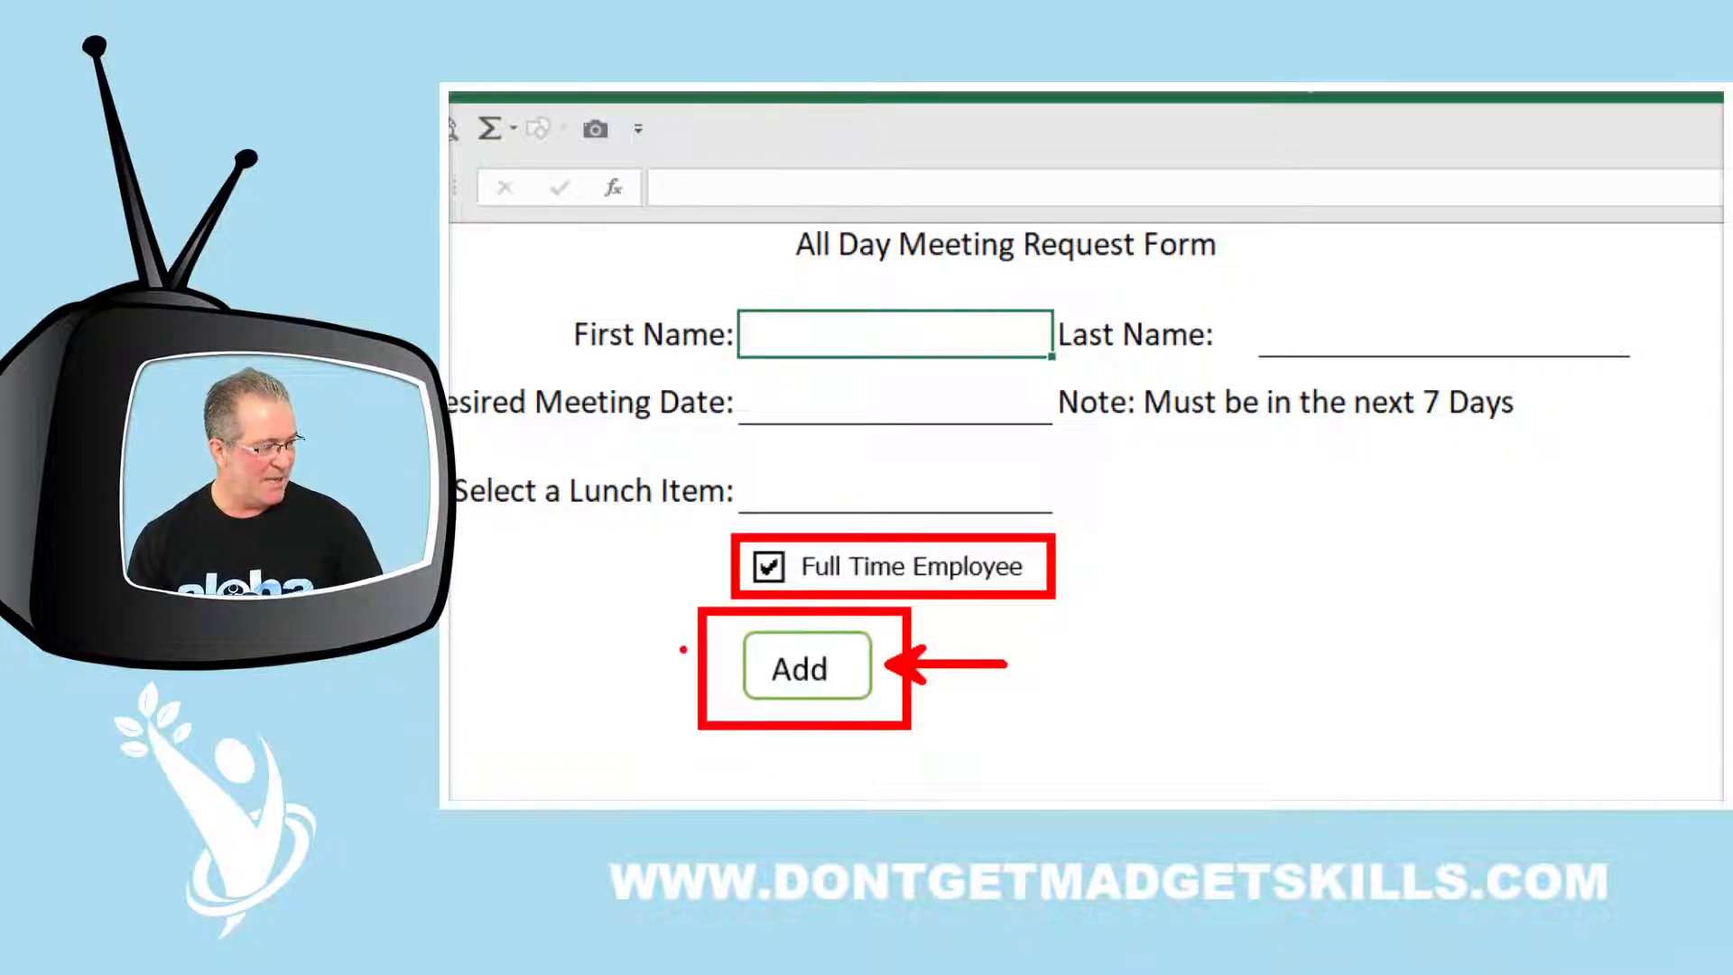
{"action": "left_click_drag", "start_coordinate": [735, 660], "coordinate": [588, 675]}
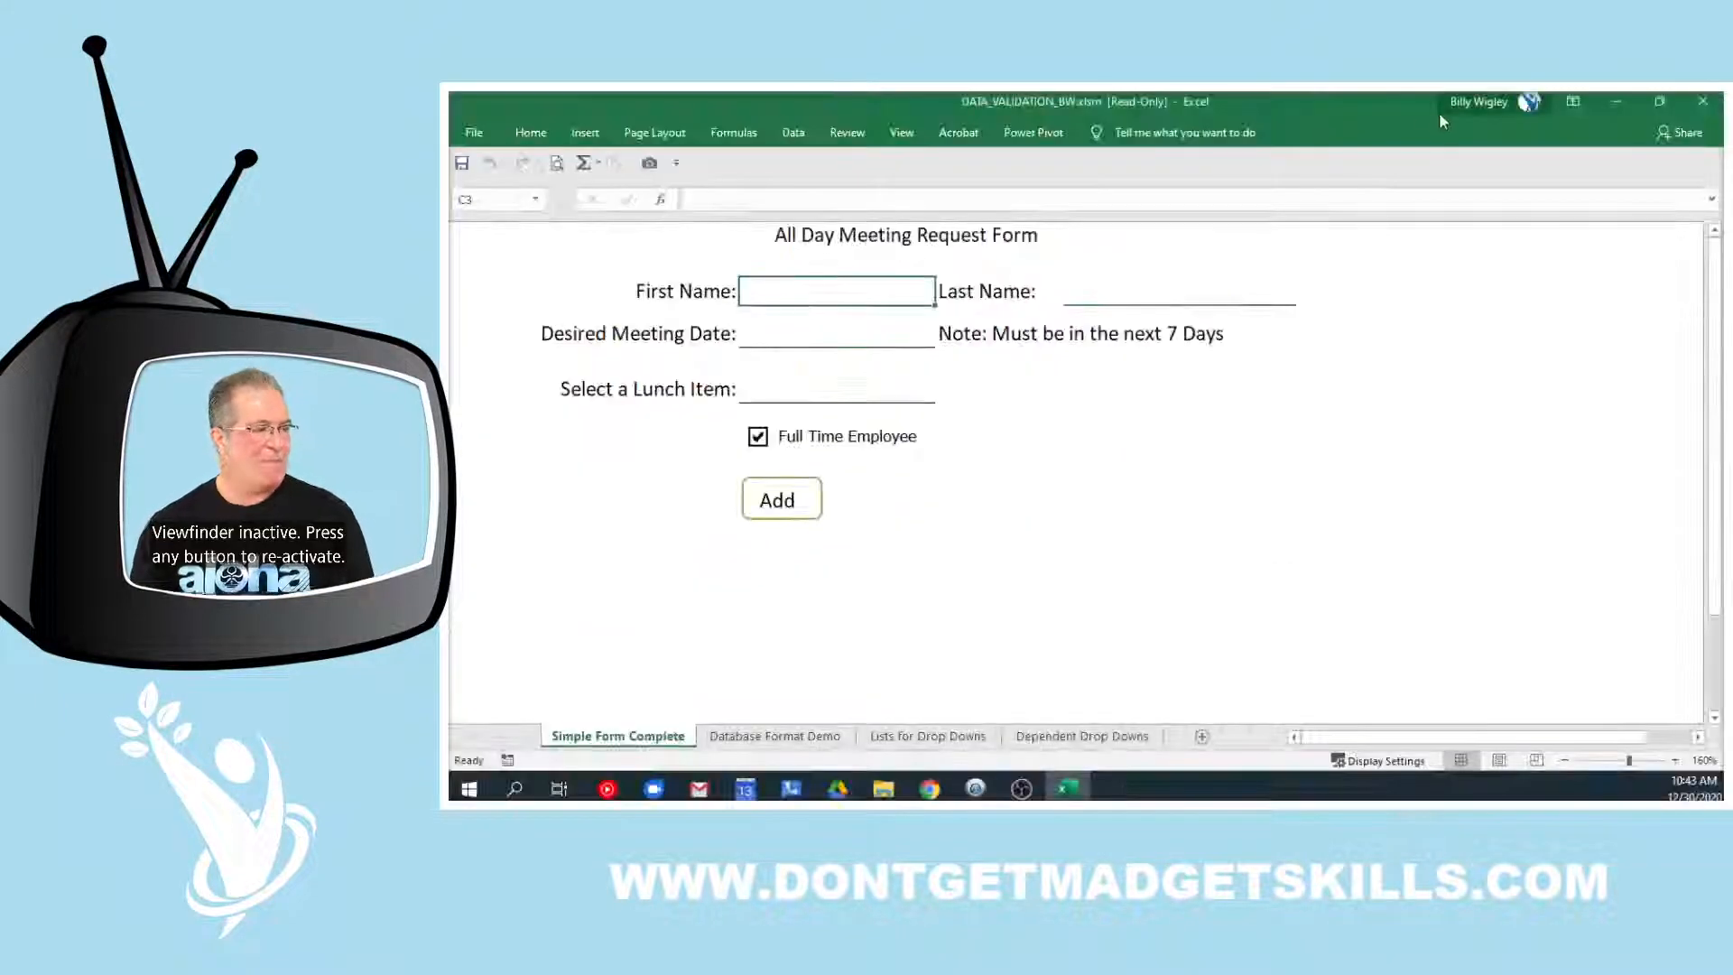
Select the Desired Meeting Date cell C4 and pin the Data ribbon open
{"action": "left_click", "coordinate": [859, 332]}
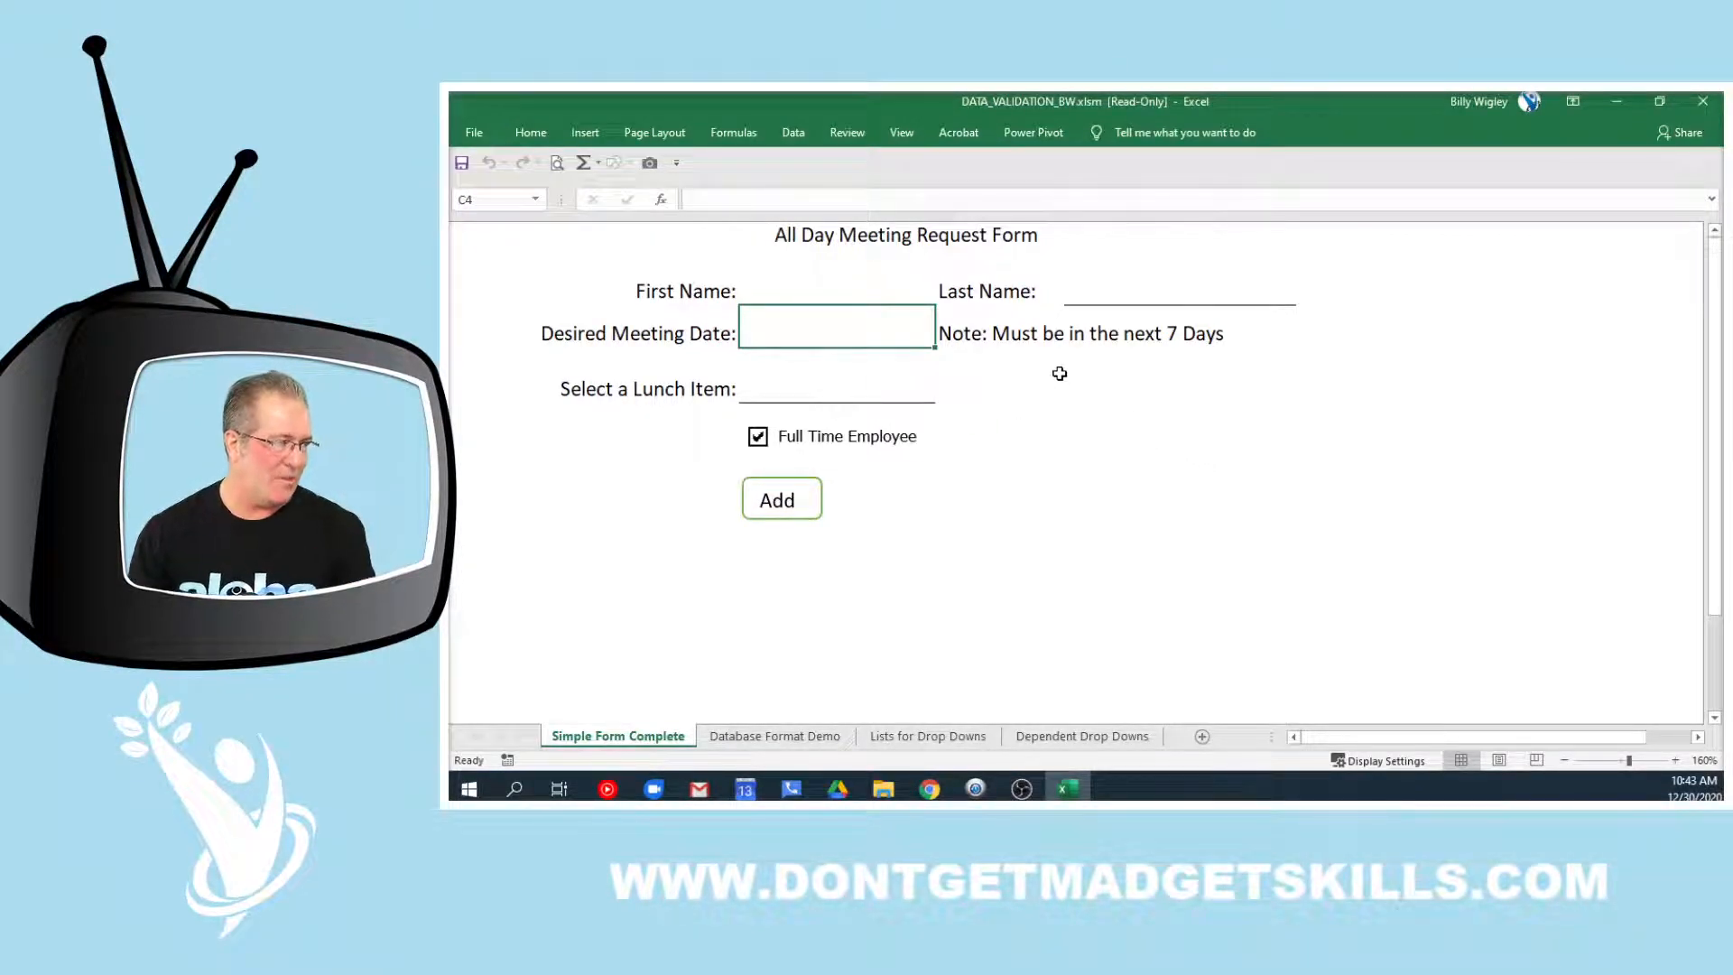
{"action": "left_click", "coordinate": [793, 134]}
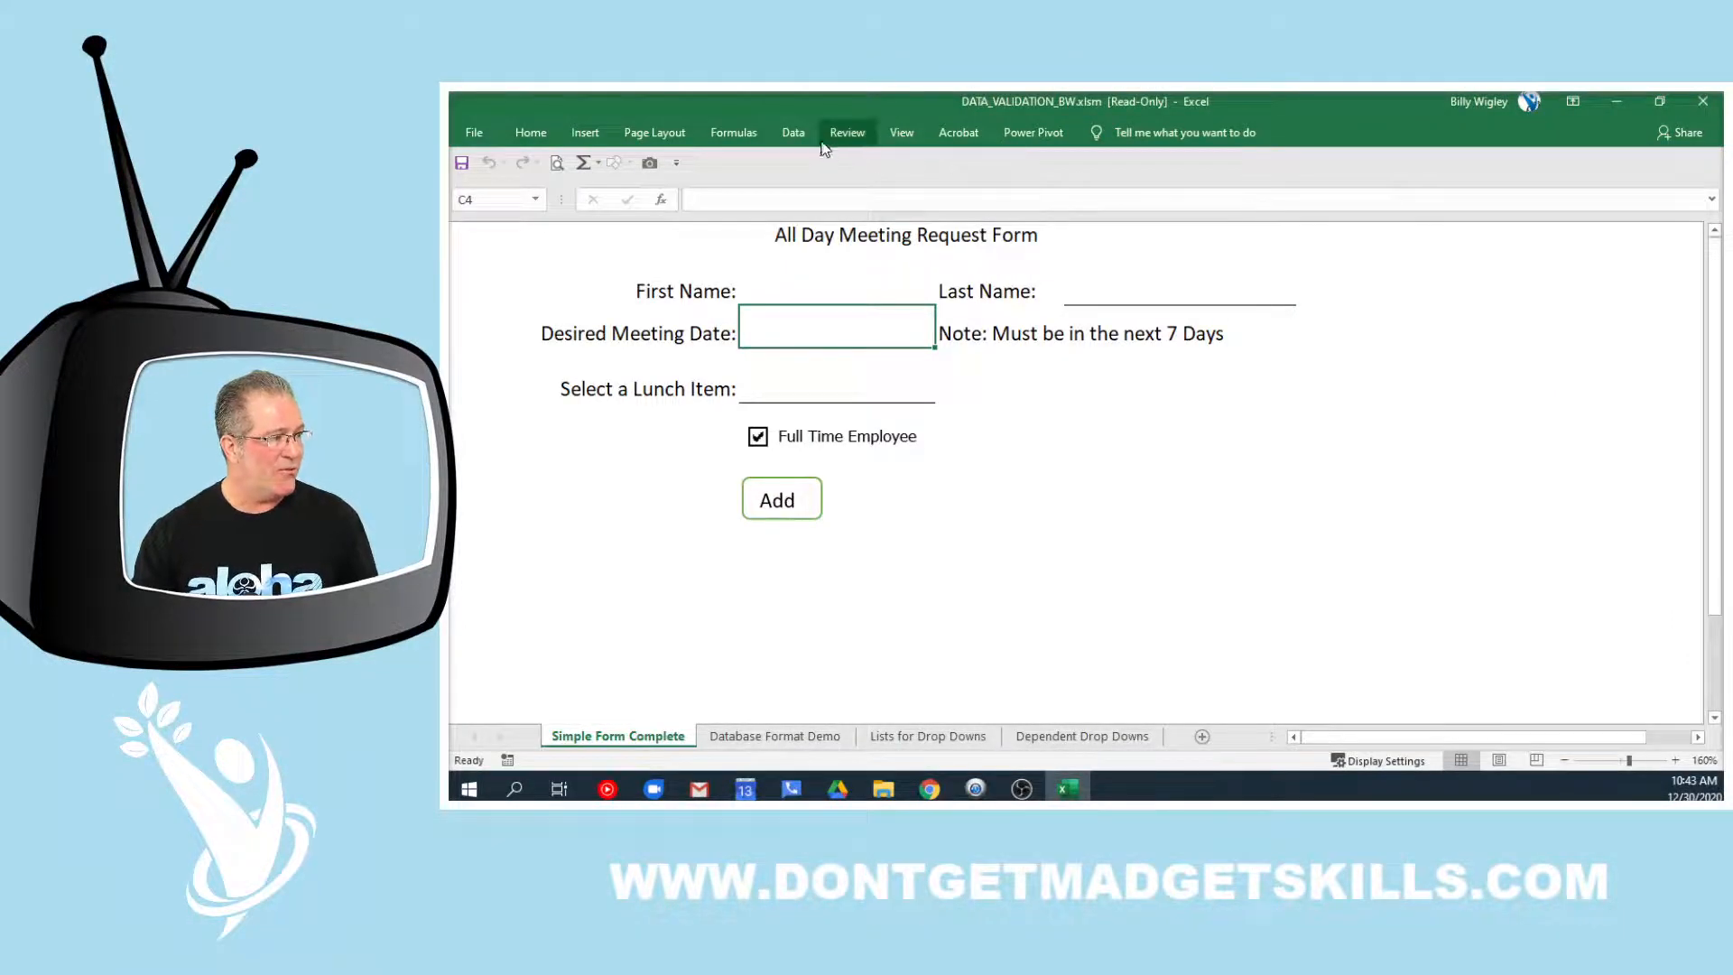
{"action": "double_click", "coordinate": [794, 136]}
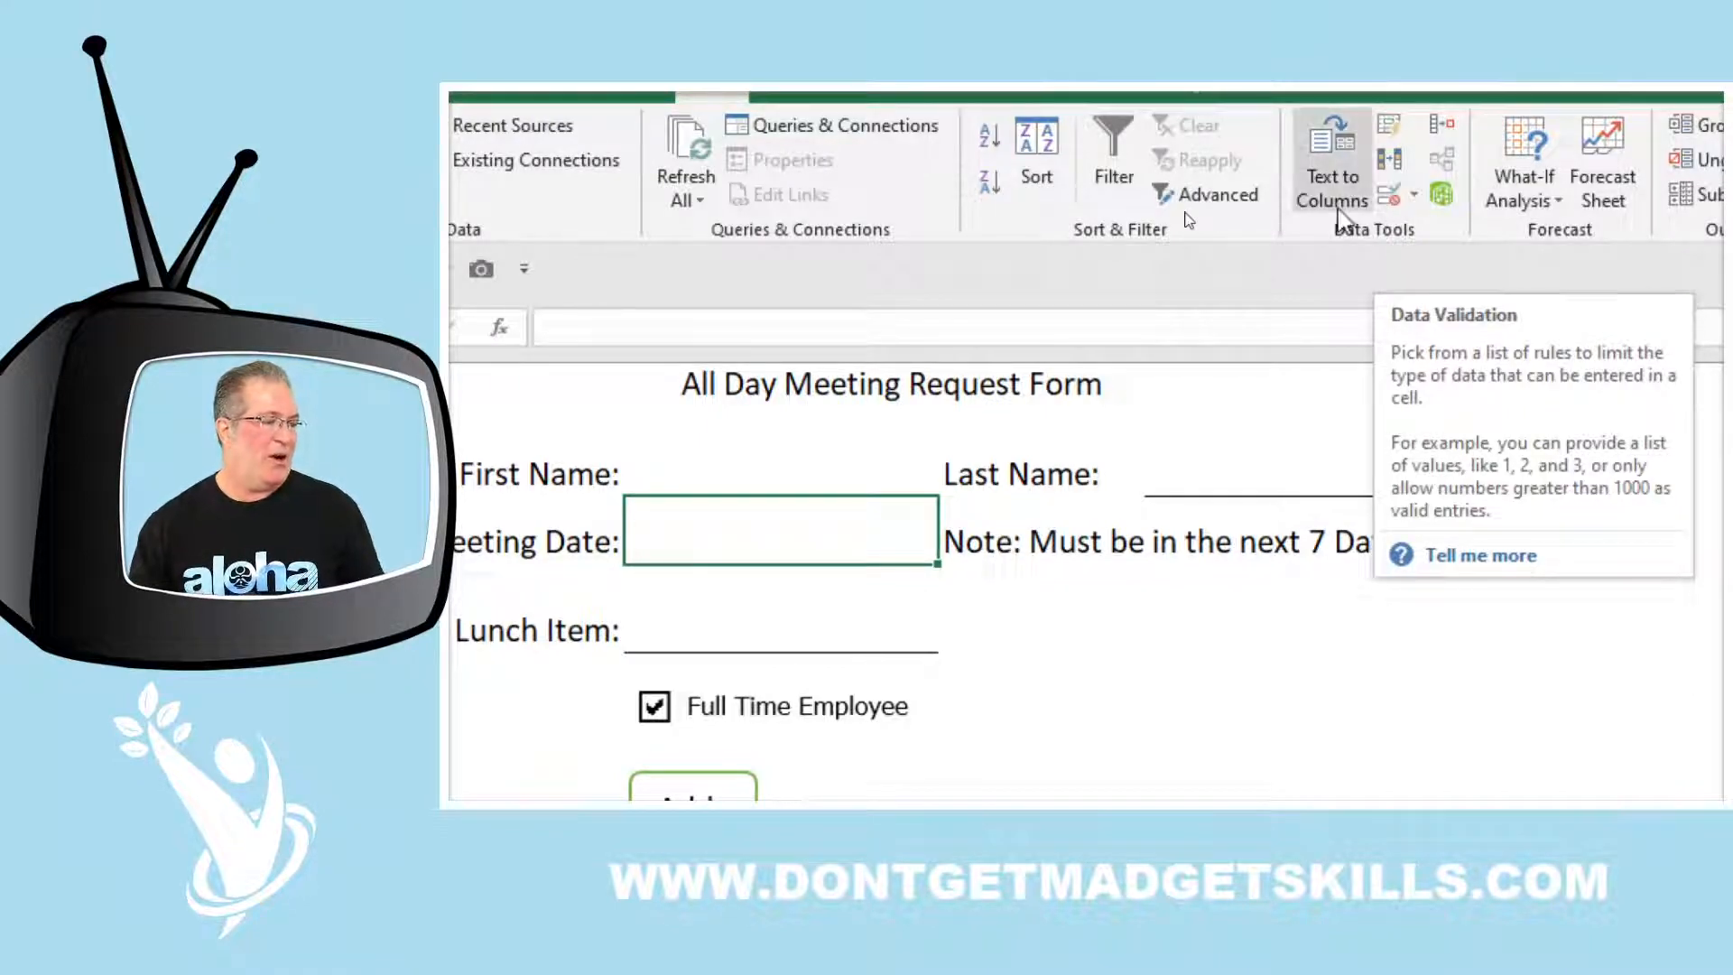
{"action": "left_click", "coordinate": [1390, 198]}
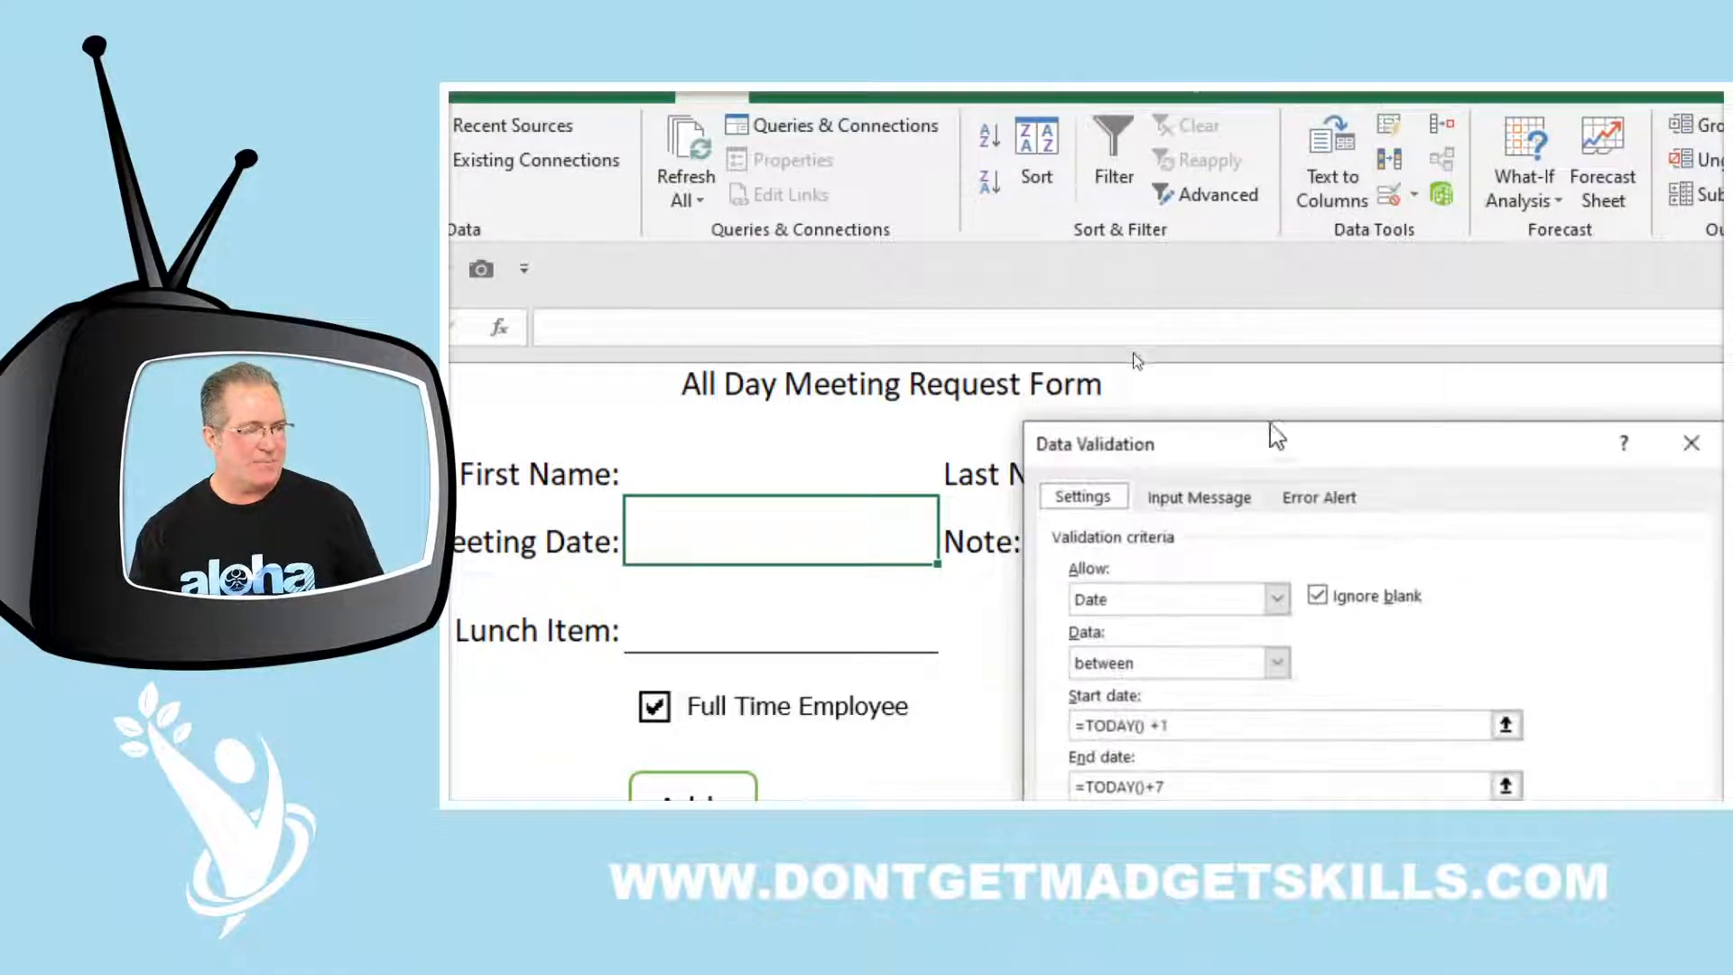
{"action": "left_click_drag", "start_coordinate": [1442, 186], "coordinate": [1384, 180]}
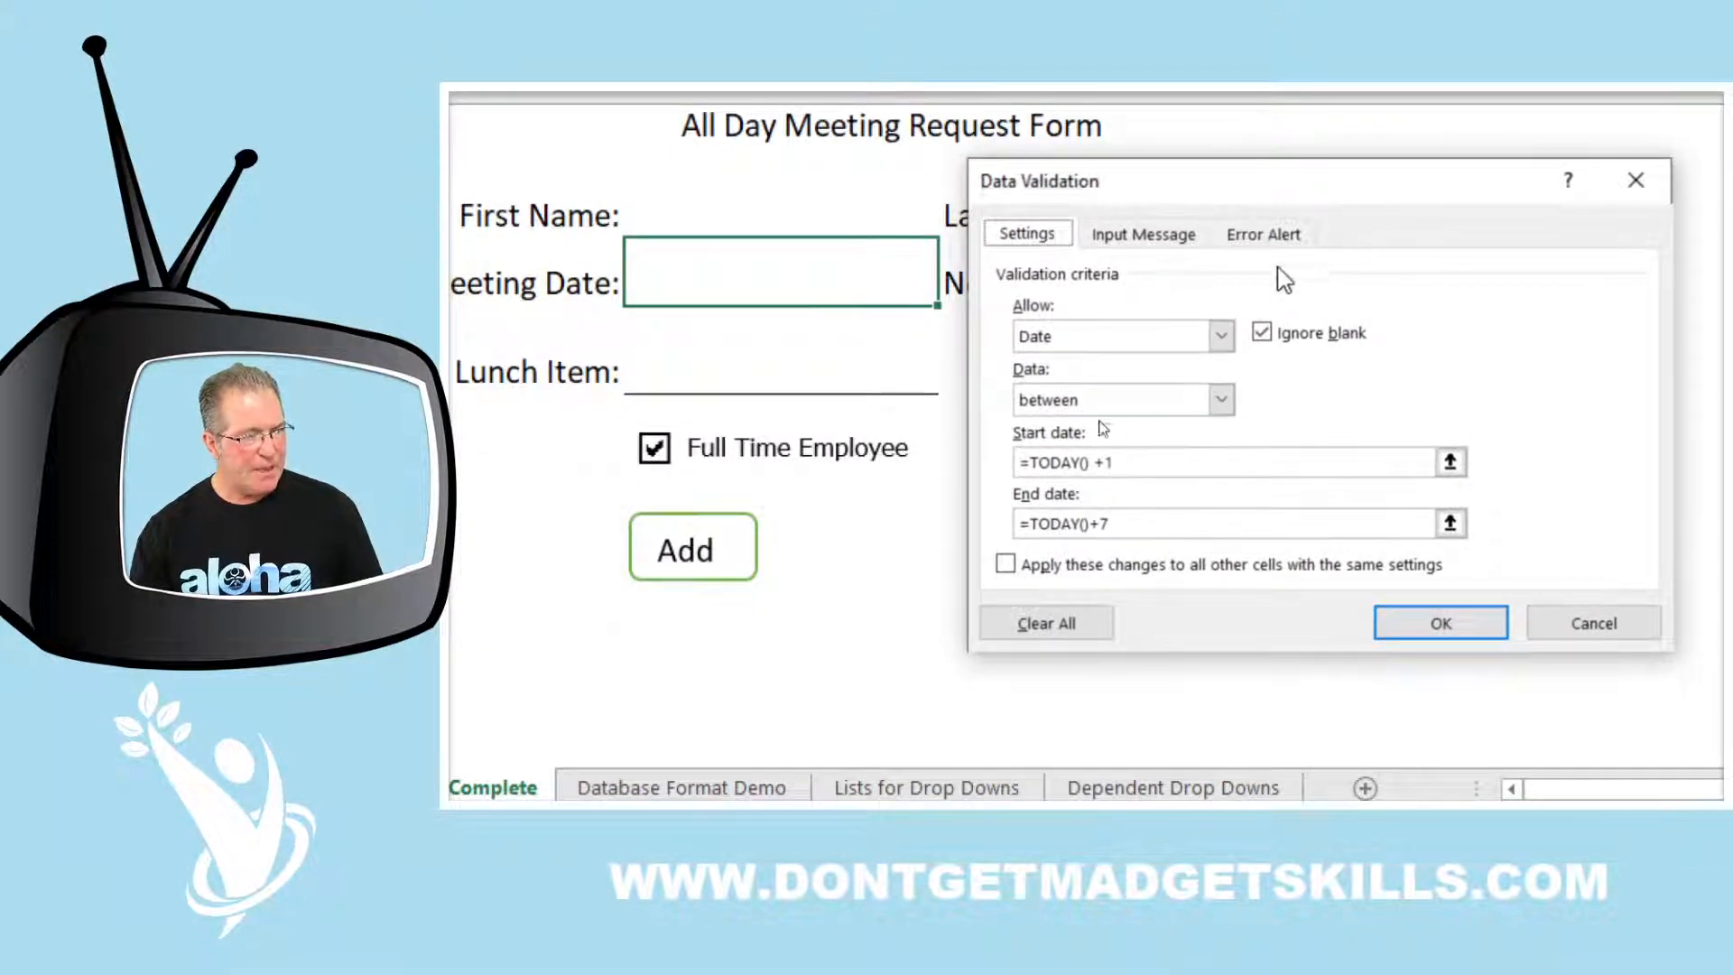
{"action": "left_click", "coordinate": [1163, 346]}
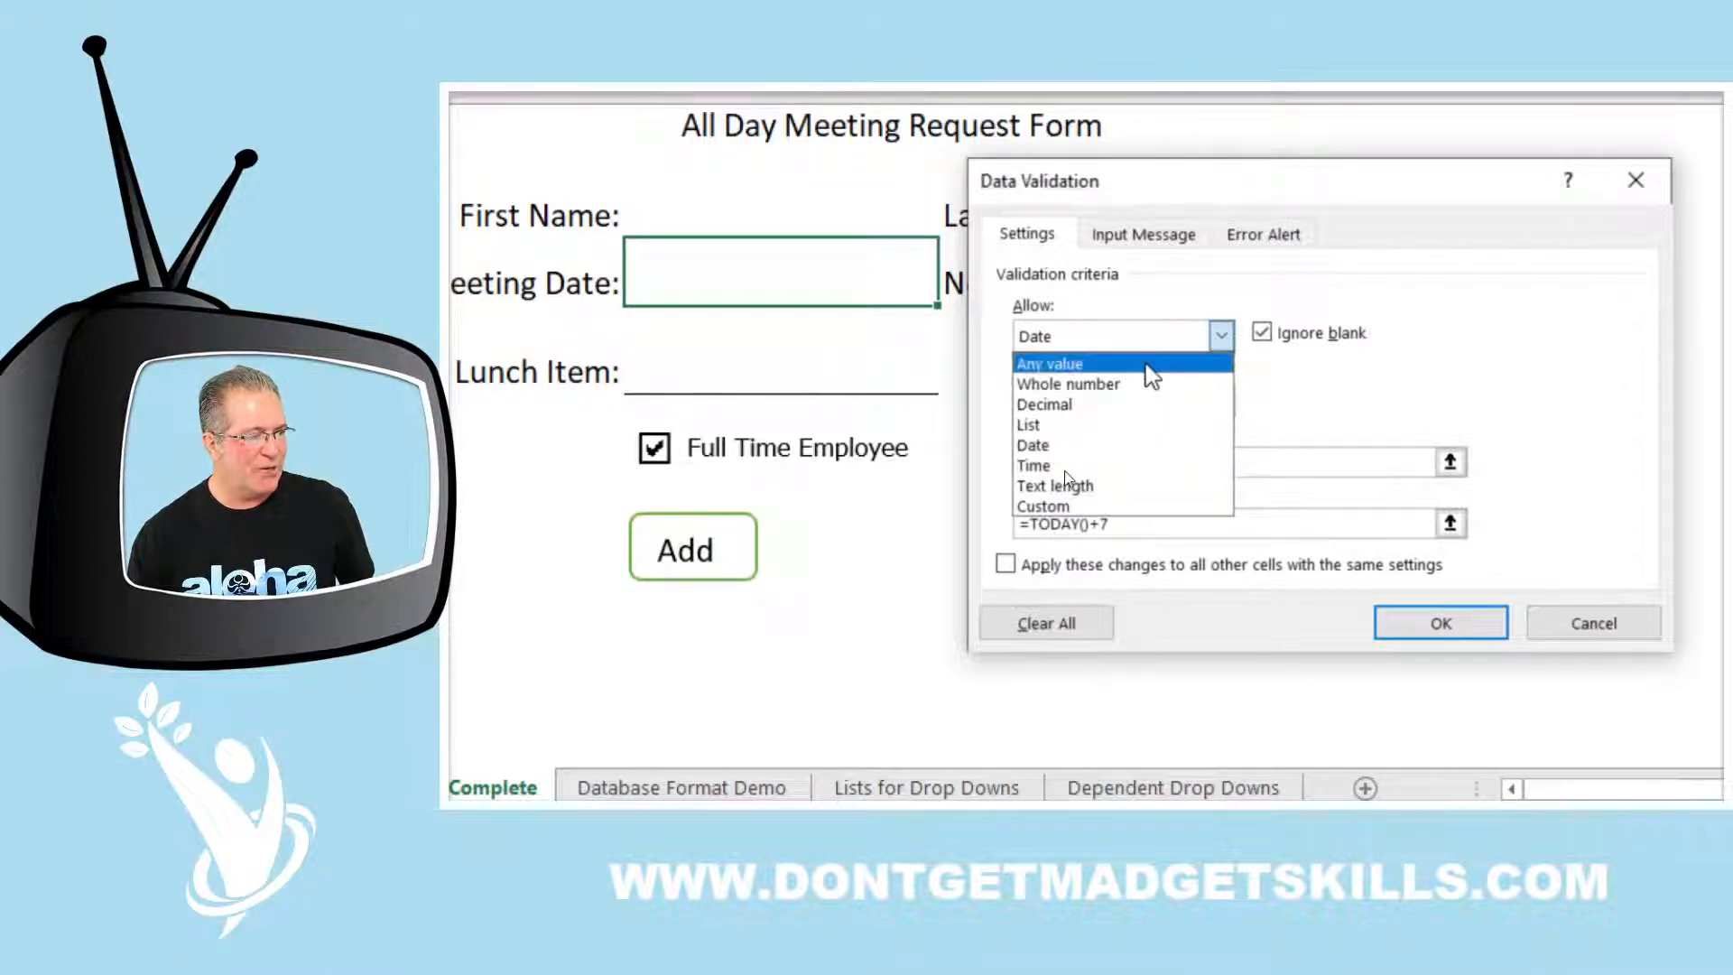
{"action": "left_click", "coordinate": [1145, 365]}
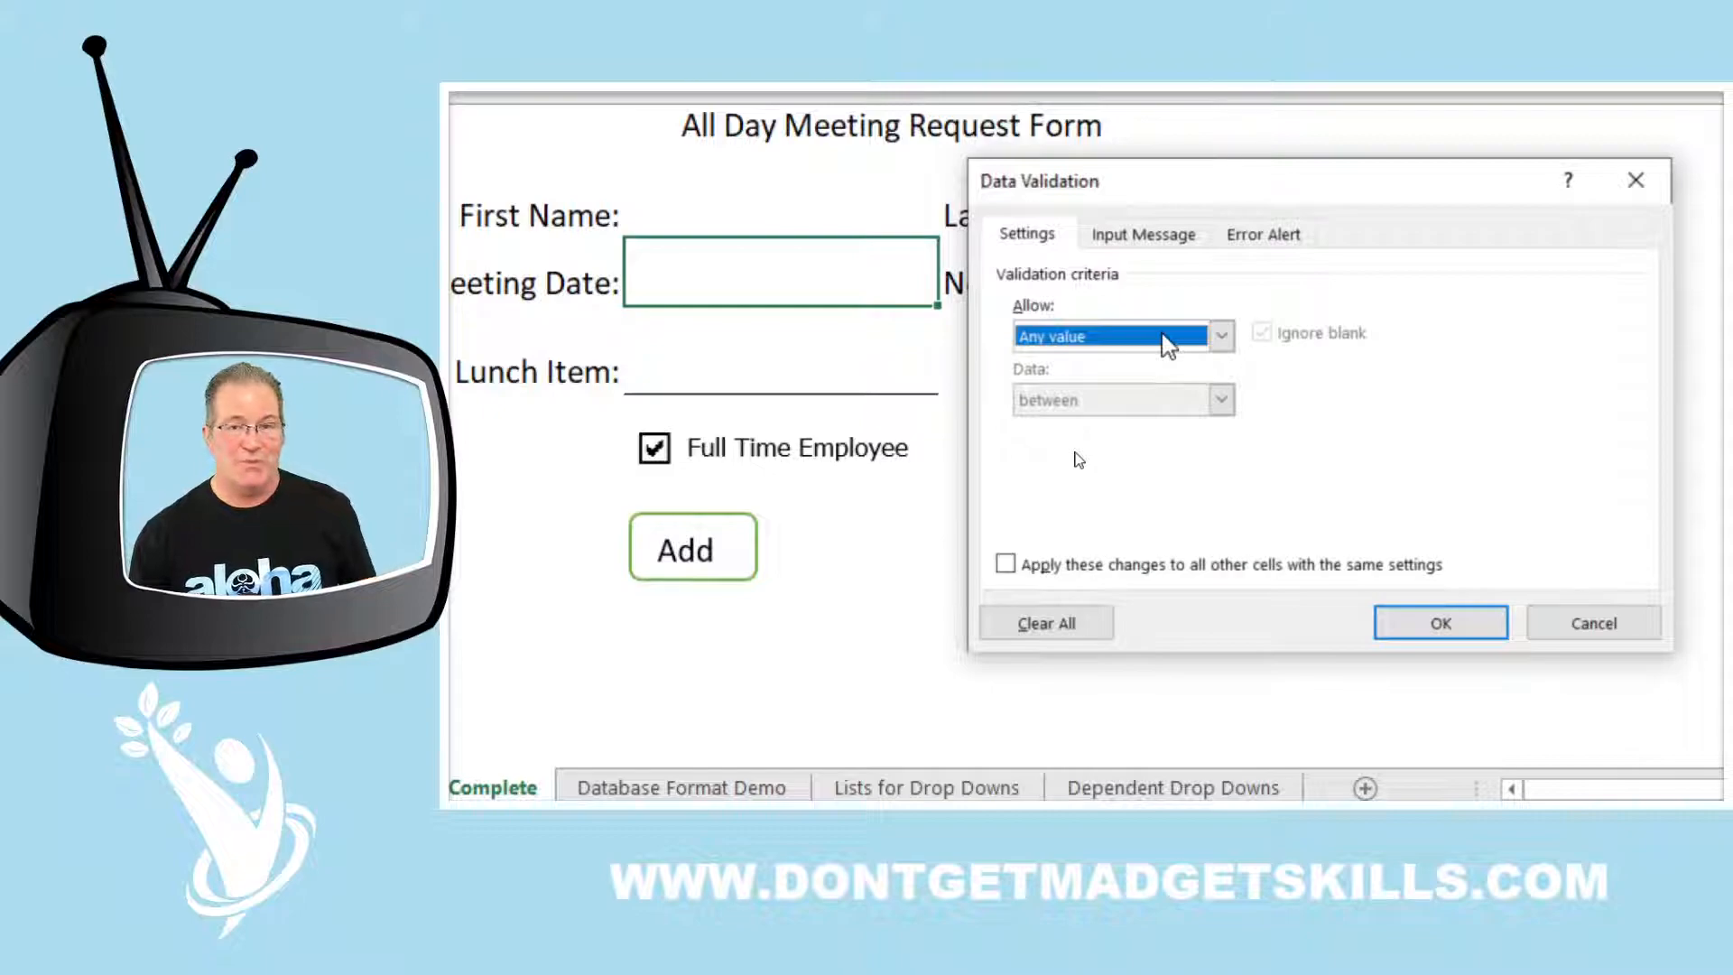
{"action": "left_click", "coordinate": [1165, 341]}
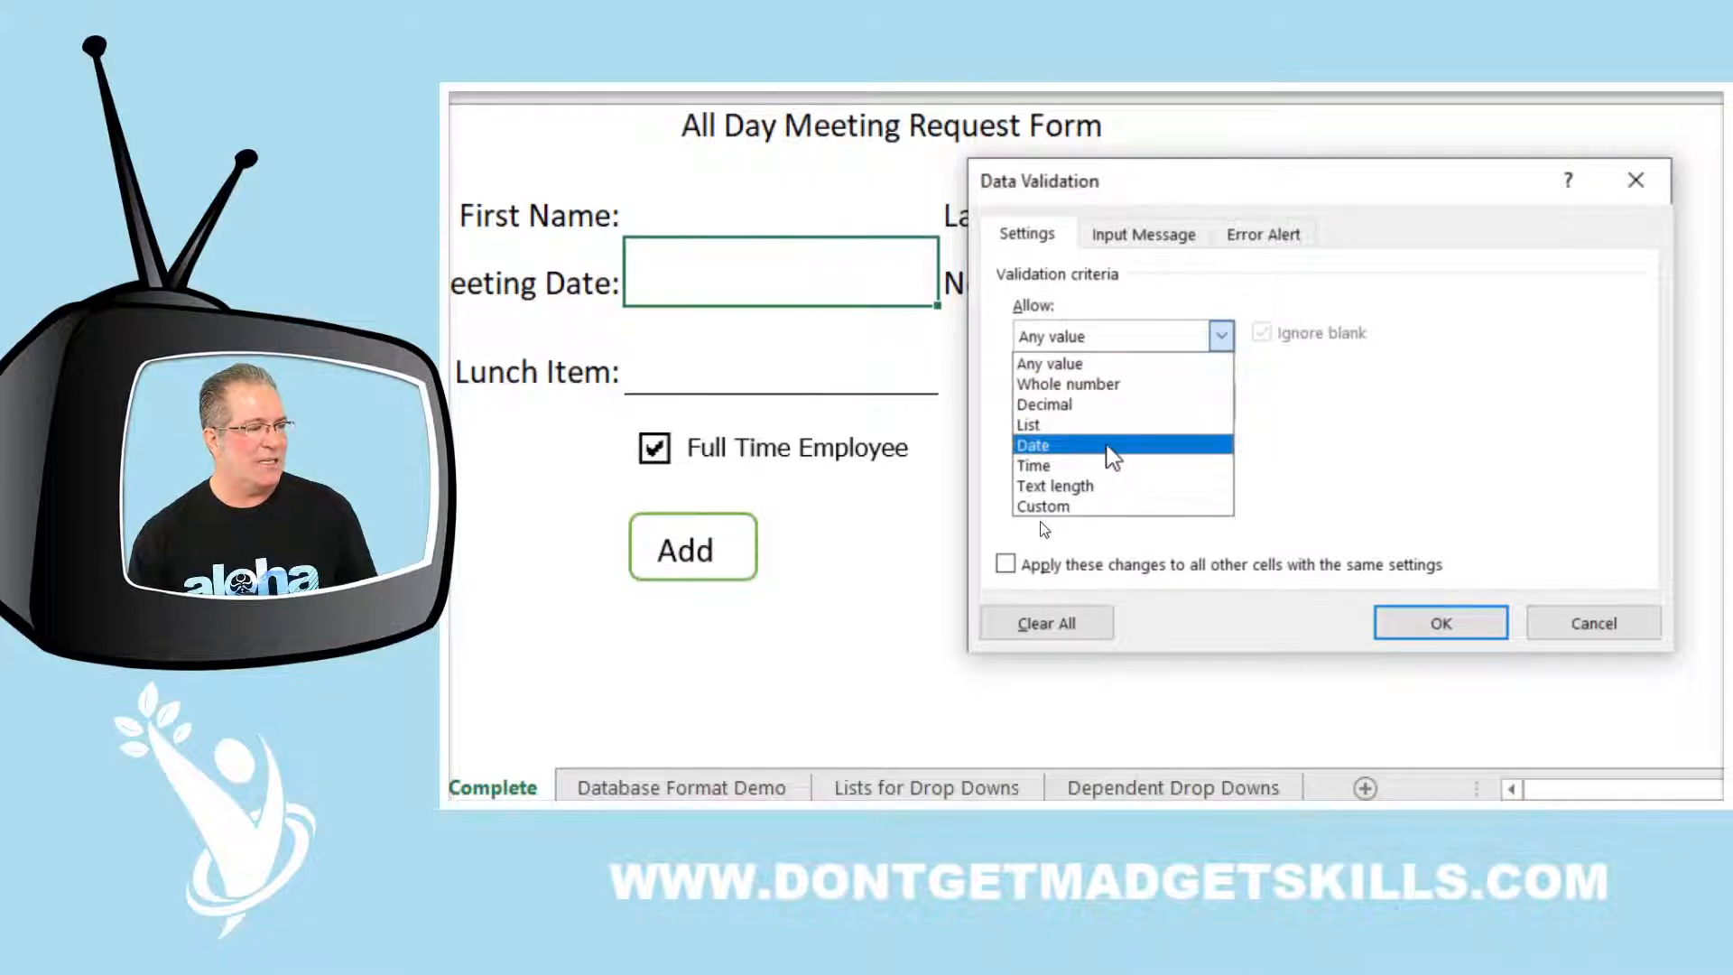
{"action": "left_click", "coordinate": [1109, 447]}
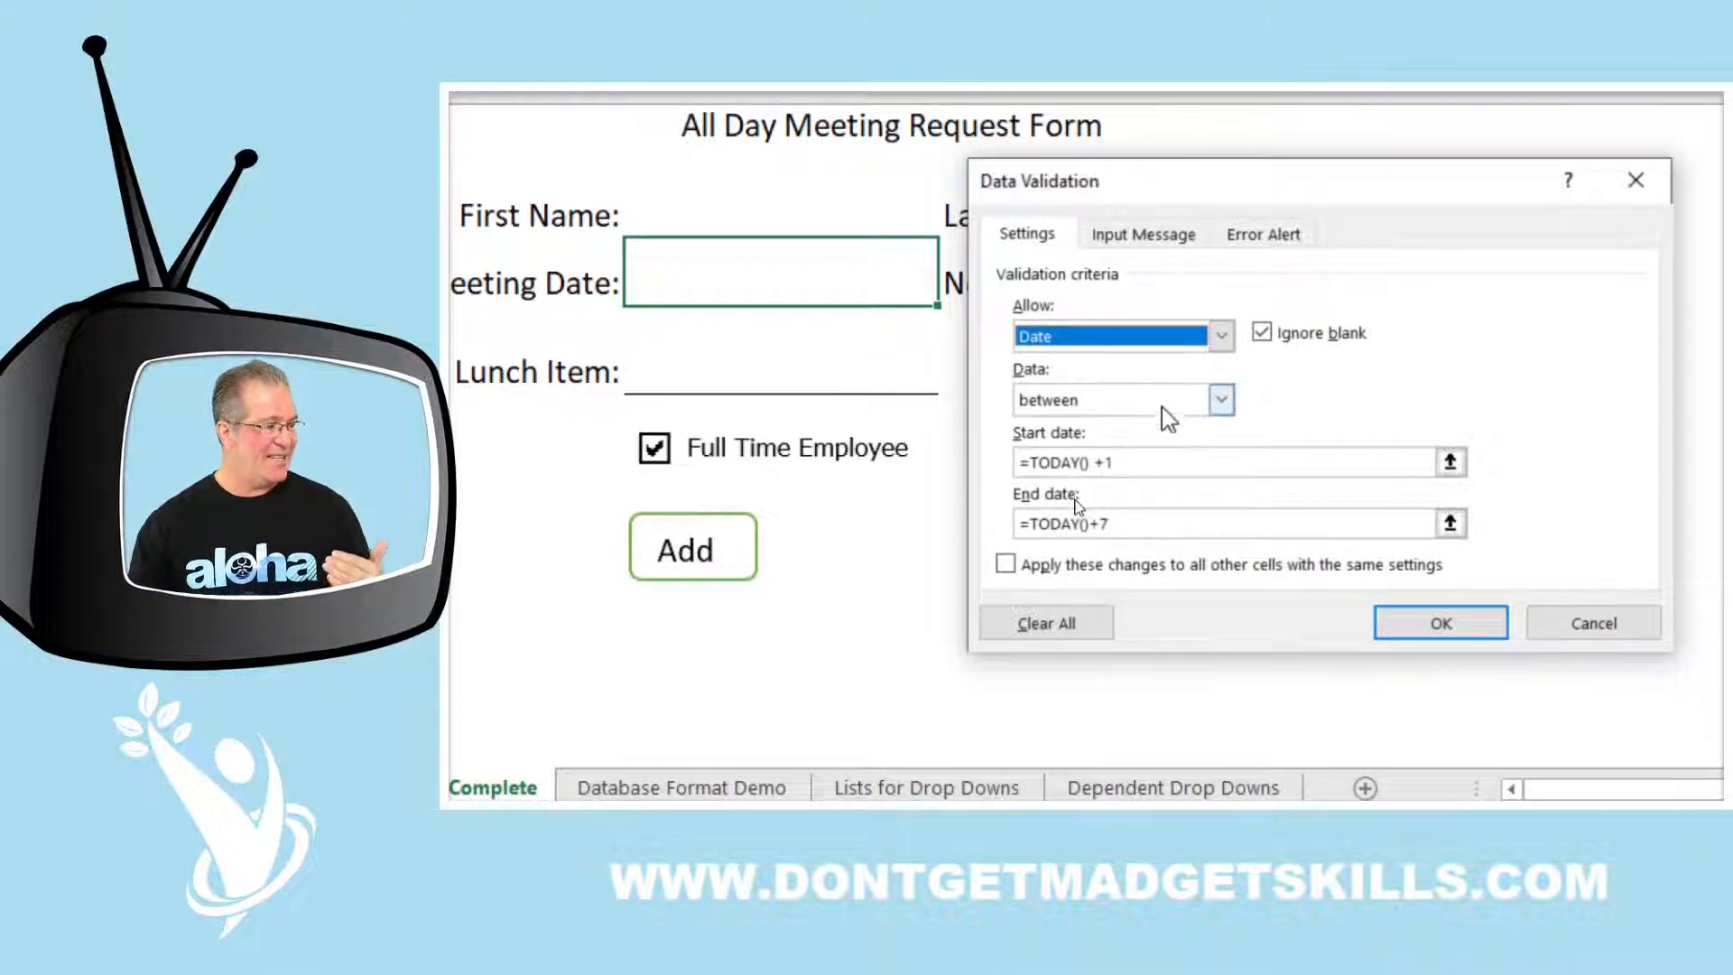
{"action": "left_click", "coordinate": [1221, 402]}
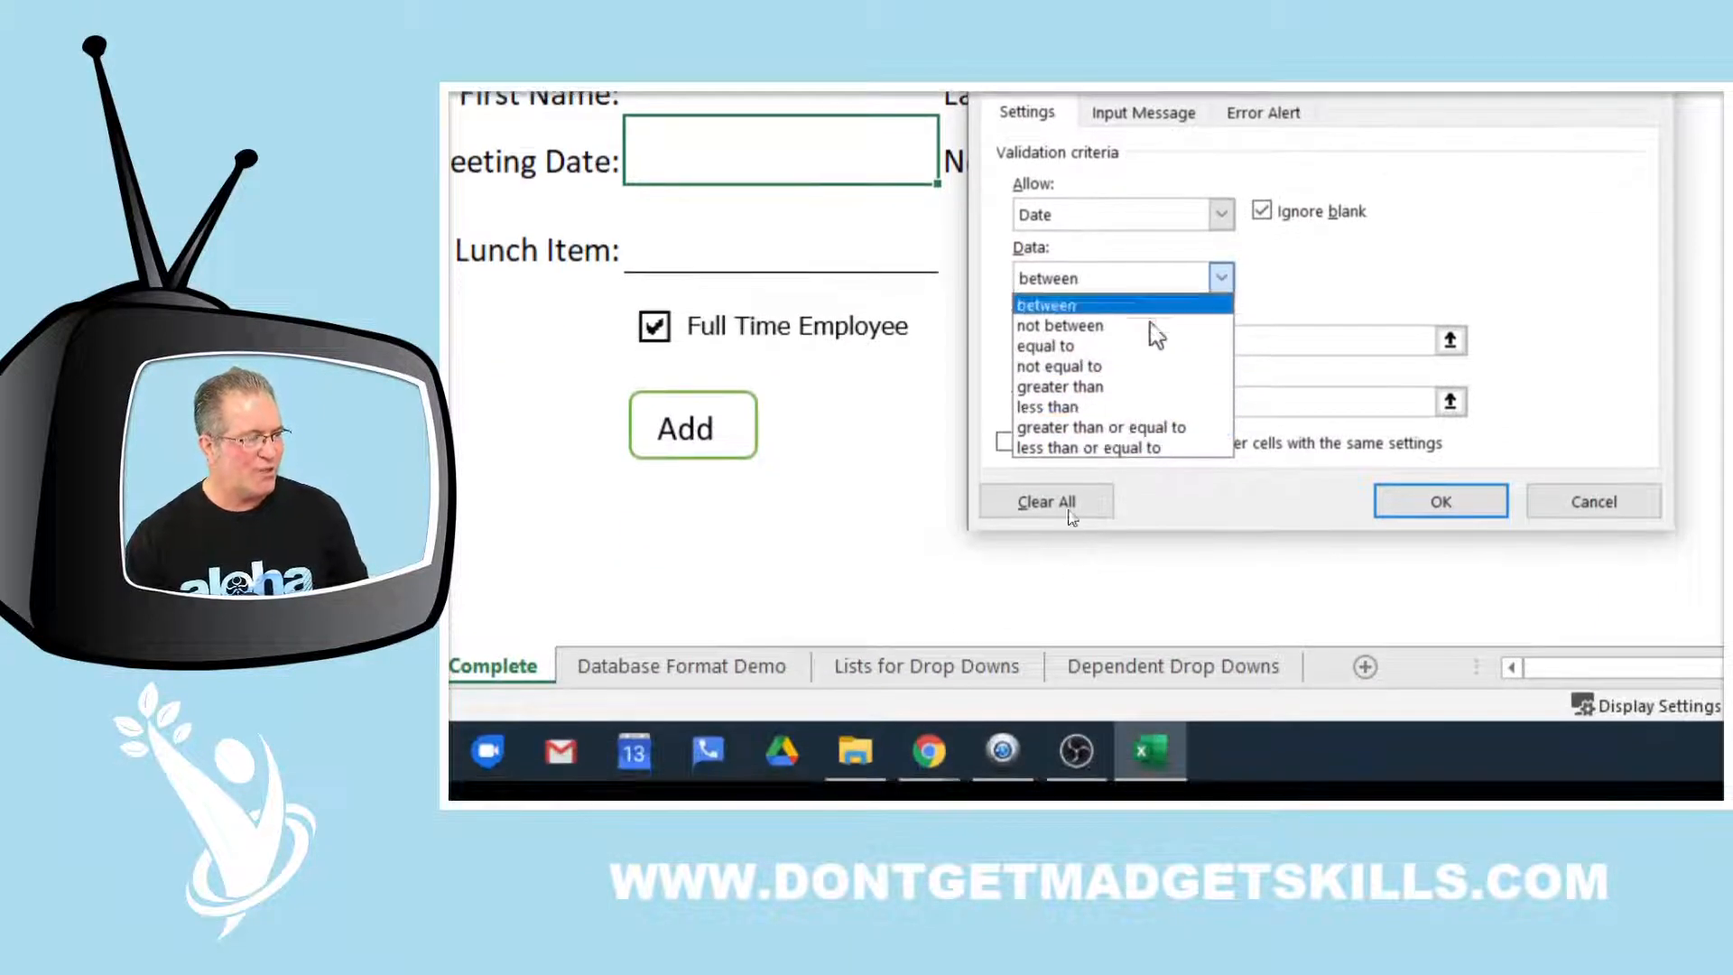
{"action": "left_click", "coordinate": [1102, 306]}
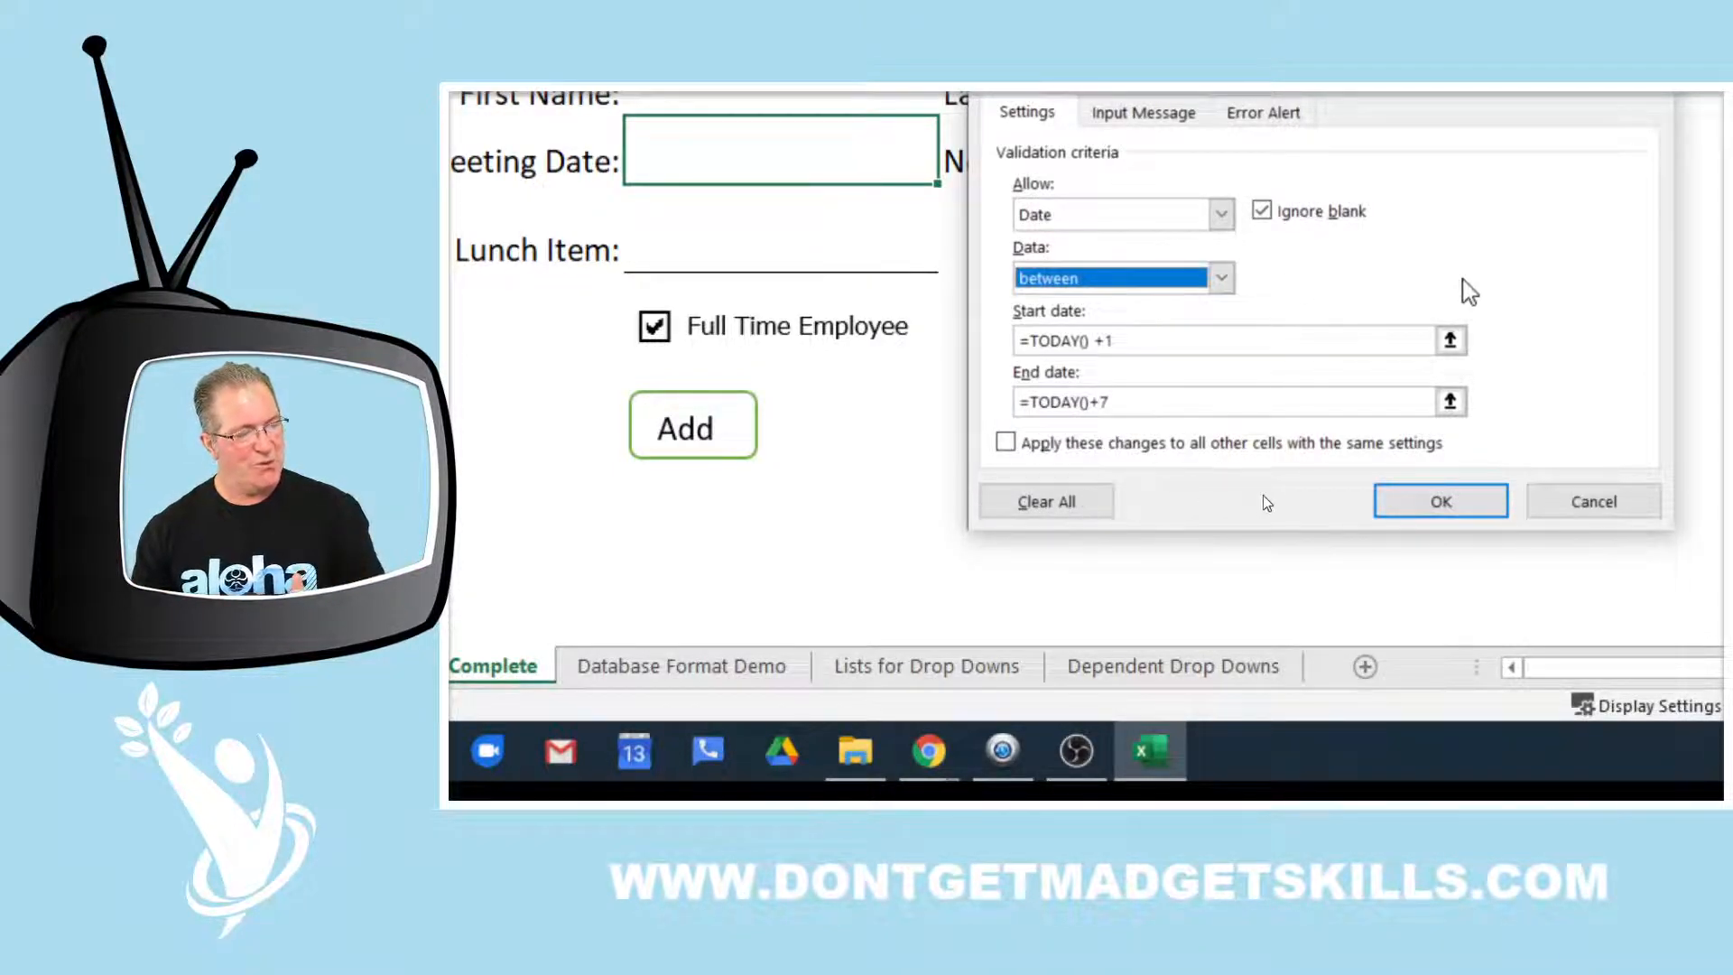
{"action": "left_click", "coordinate": [1184, 339]}
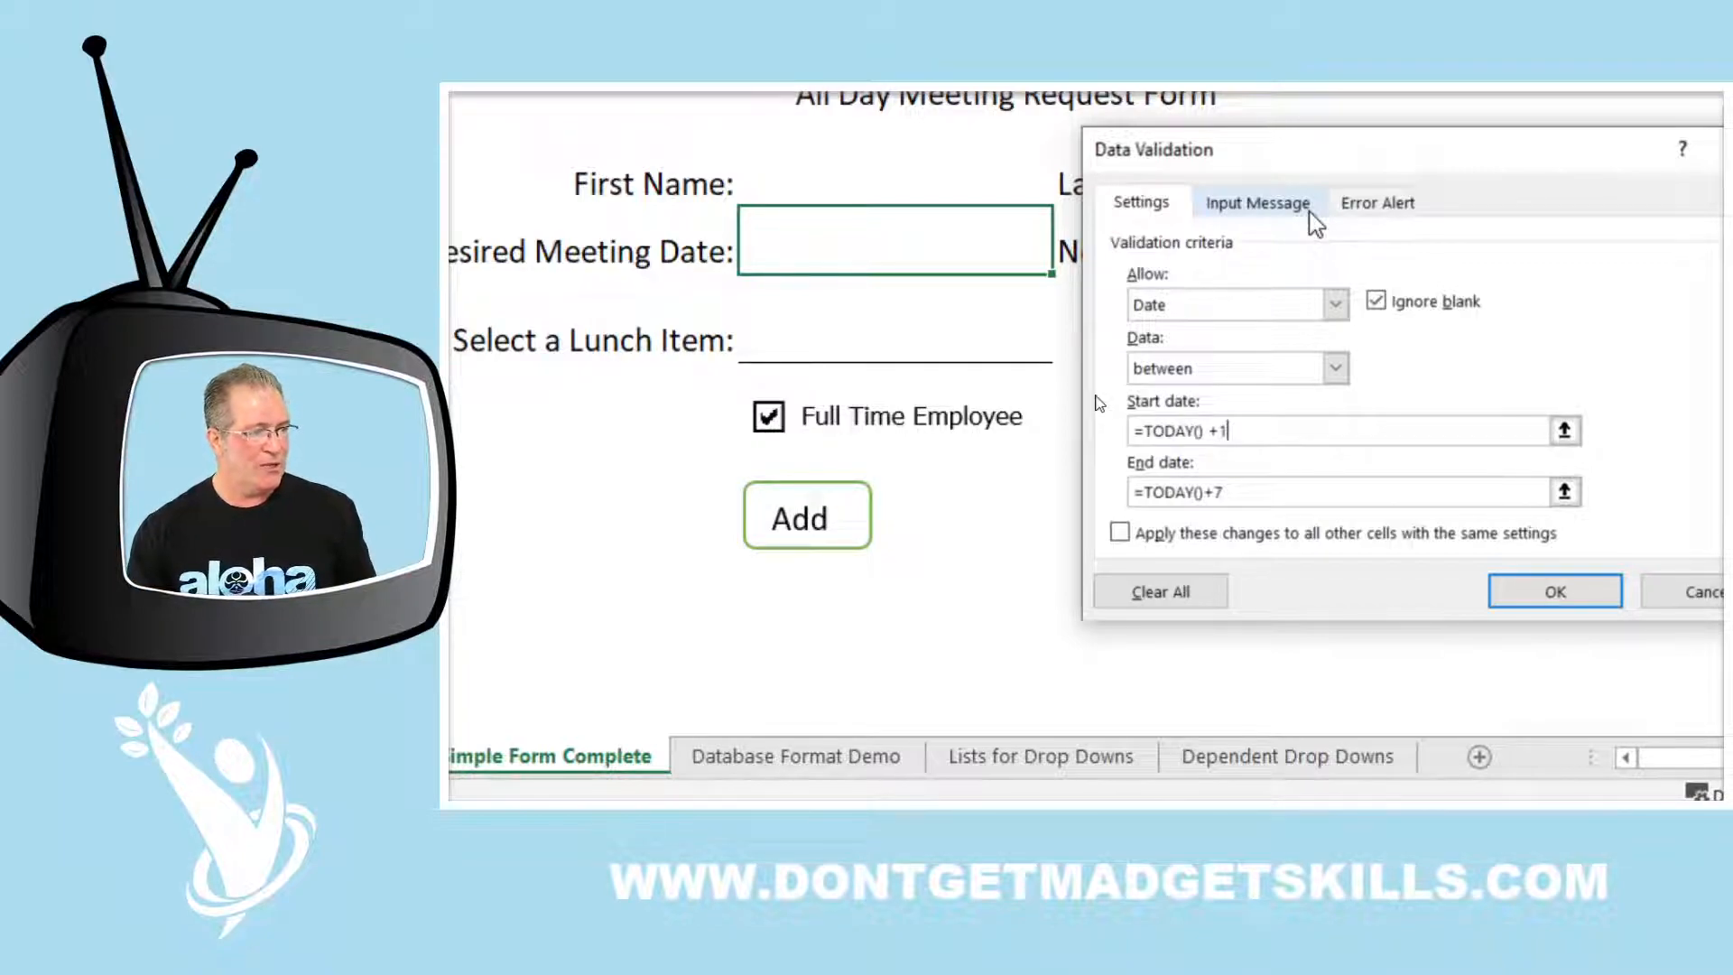
Check the empty input message, move the Data Validation dialog, and display the error alert settings
{"action": "left_click", "coordinate": [1307, 210]}
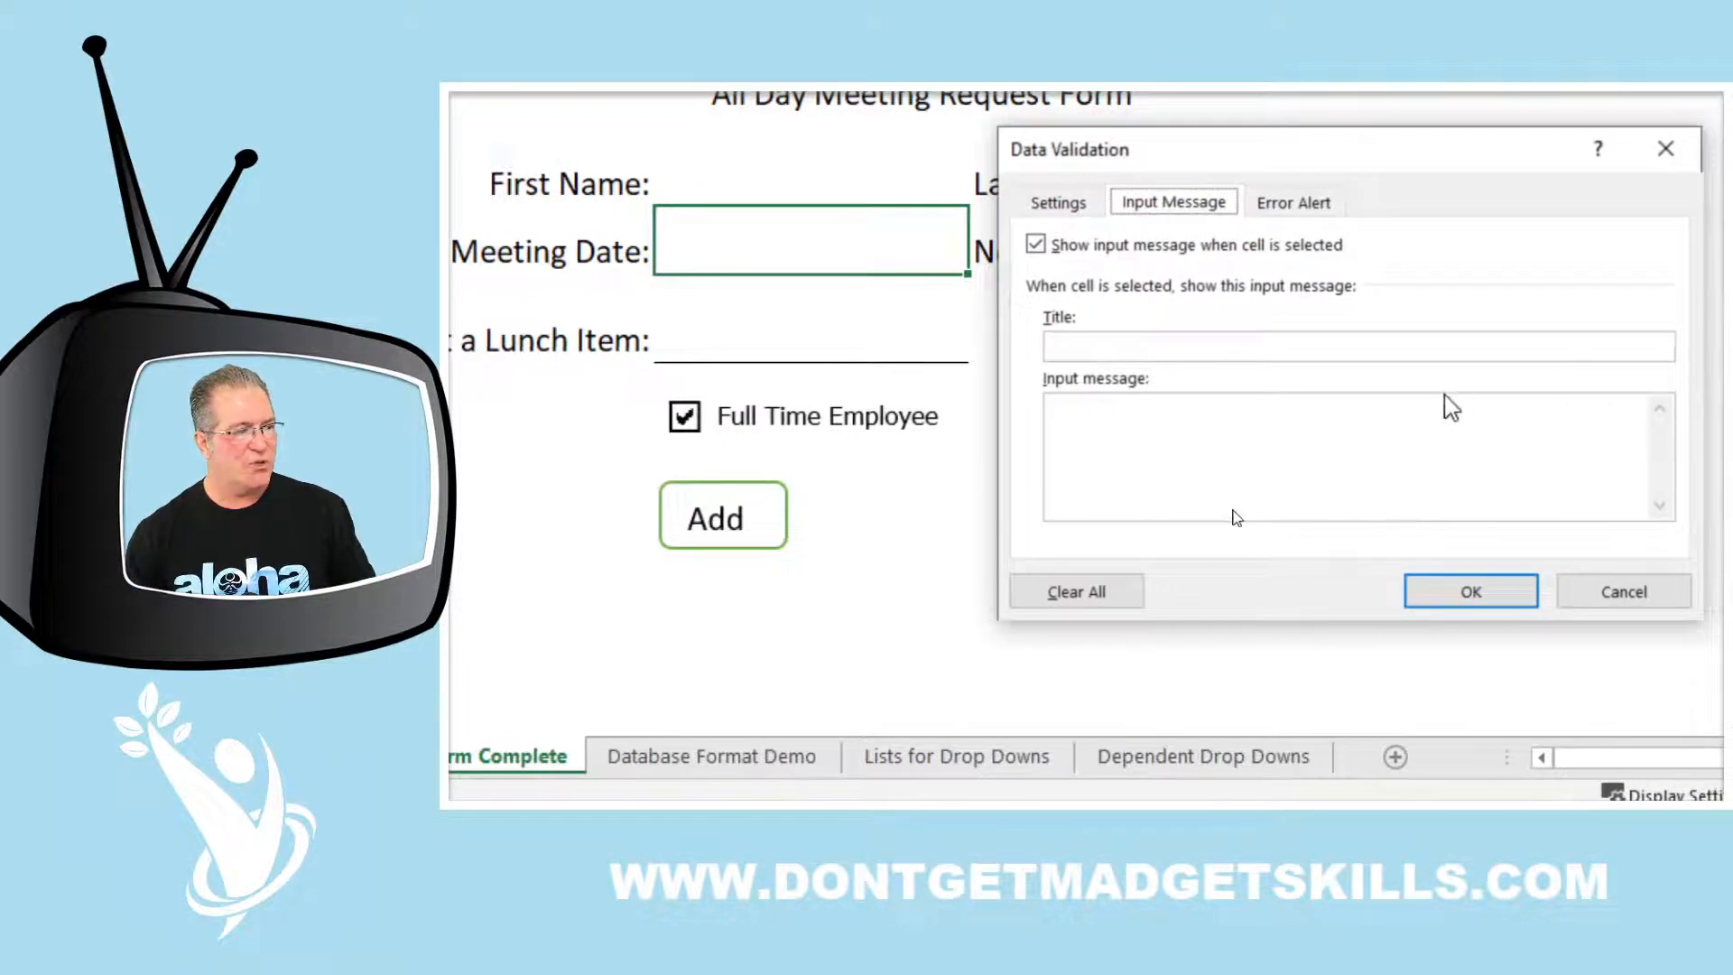
{"action": "left_click_drag", "start_coordinate": [1491, 165], "coordinate": [1238, 344]}
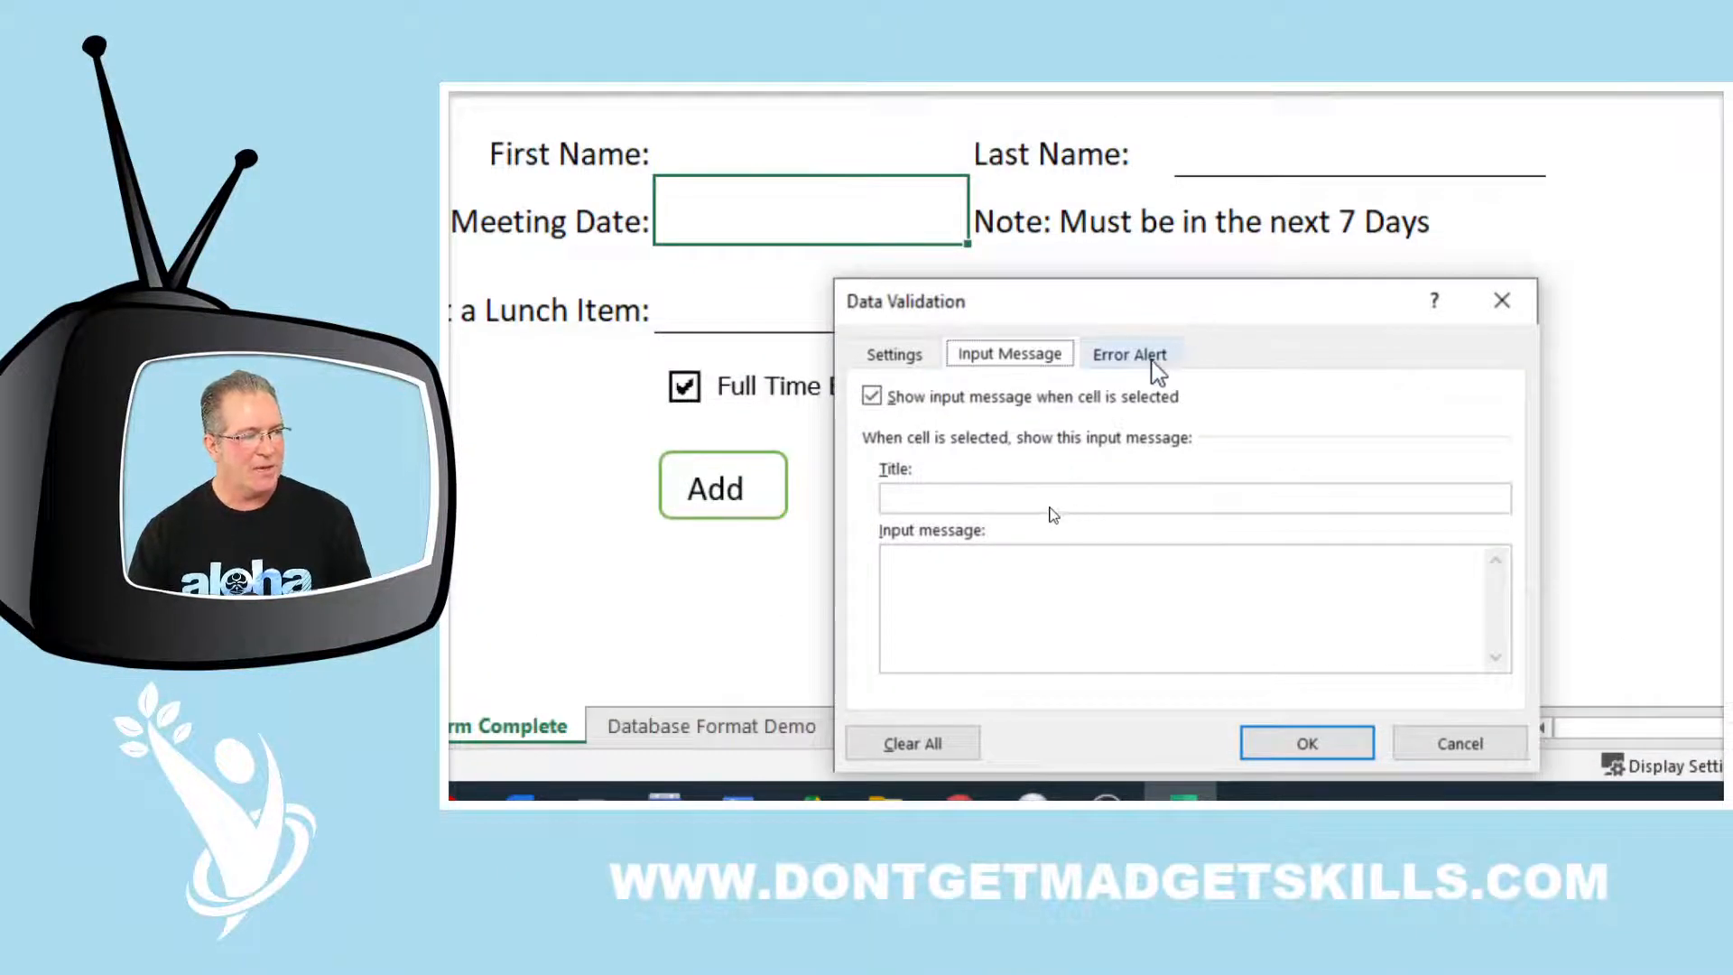
{"action": "left_click", "coordinate": [1154, 363]}
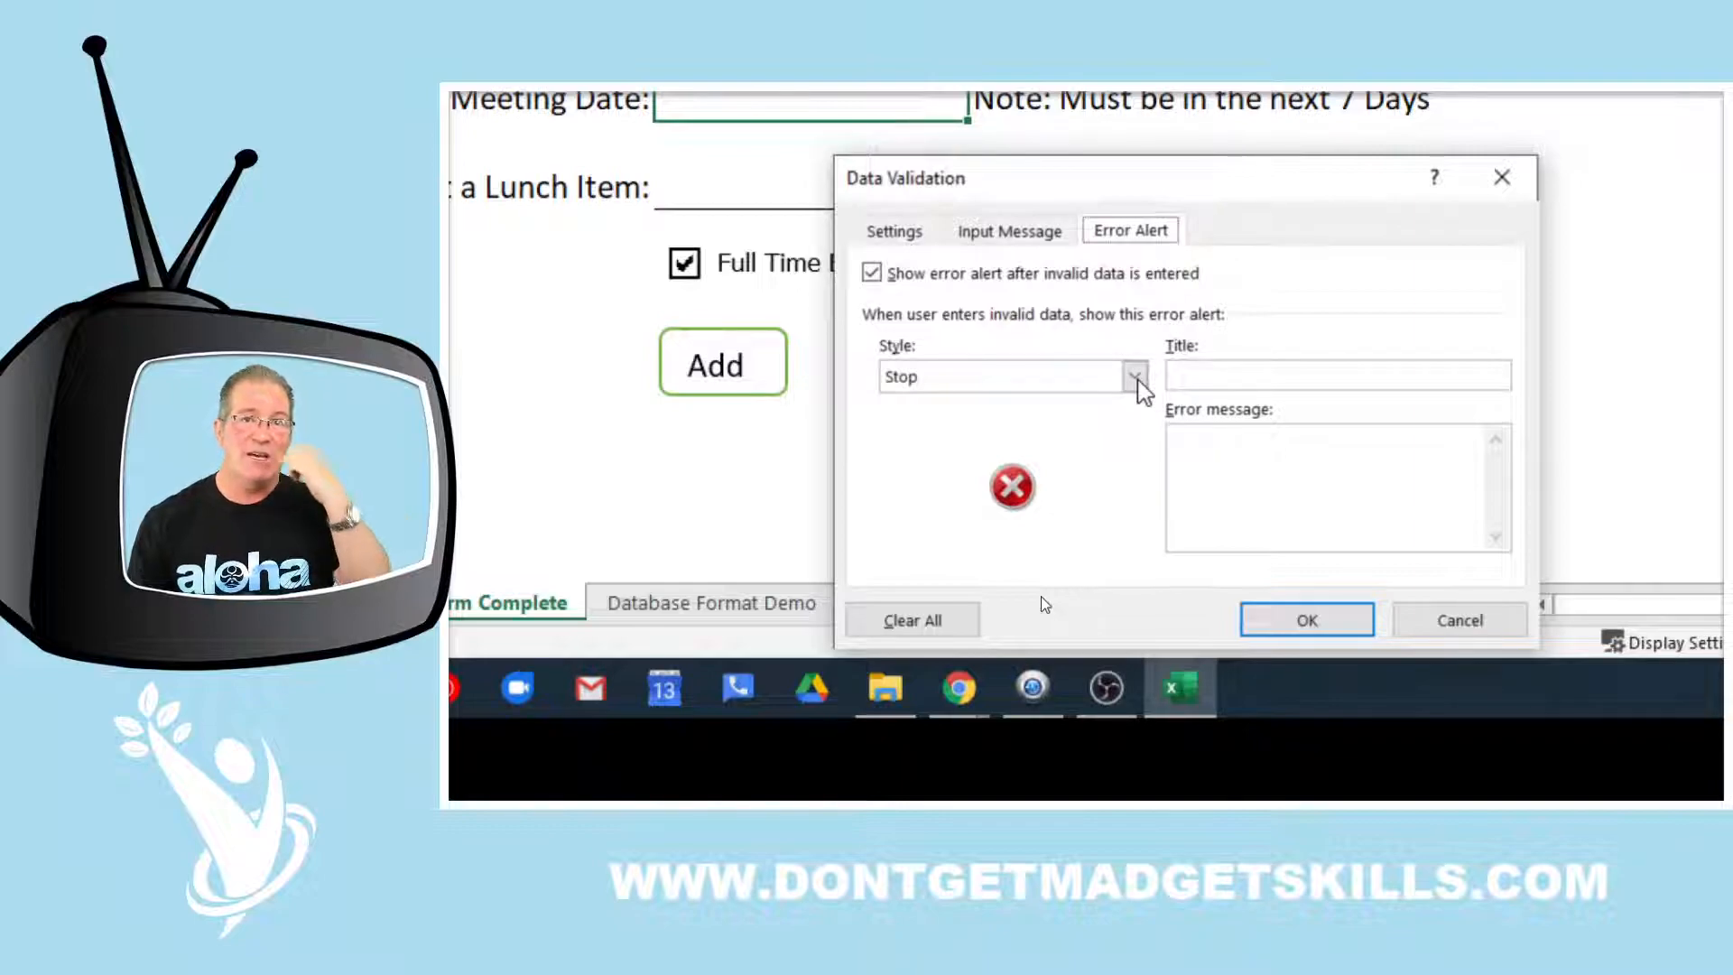
Try the Warning and Information alert styles, then settle on Stop for the meeting date rule
{"action": "left_click", "coordinate": [1280, 387]}
{"action": "left_click", "coordinate": [1277, 438]}
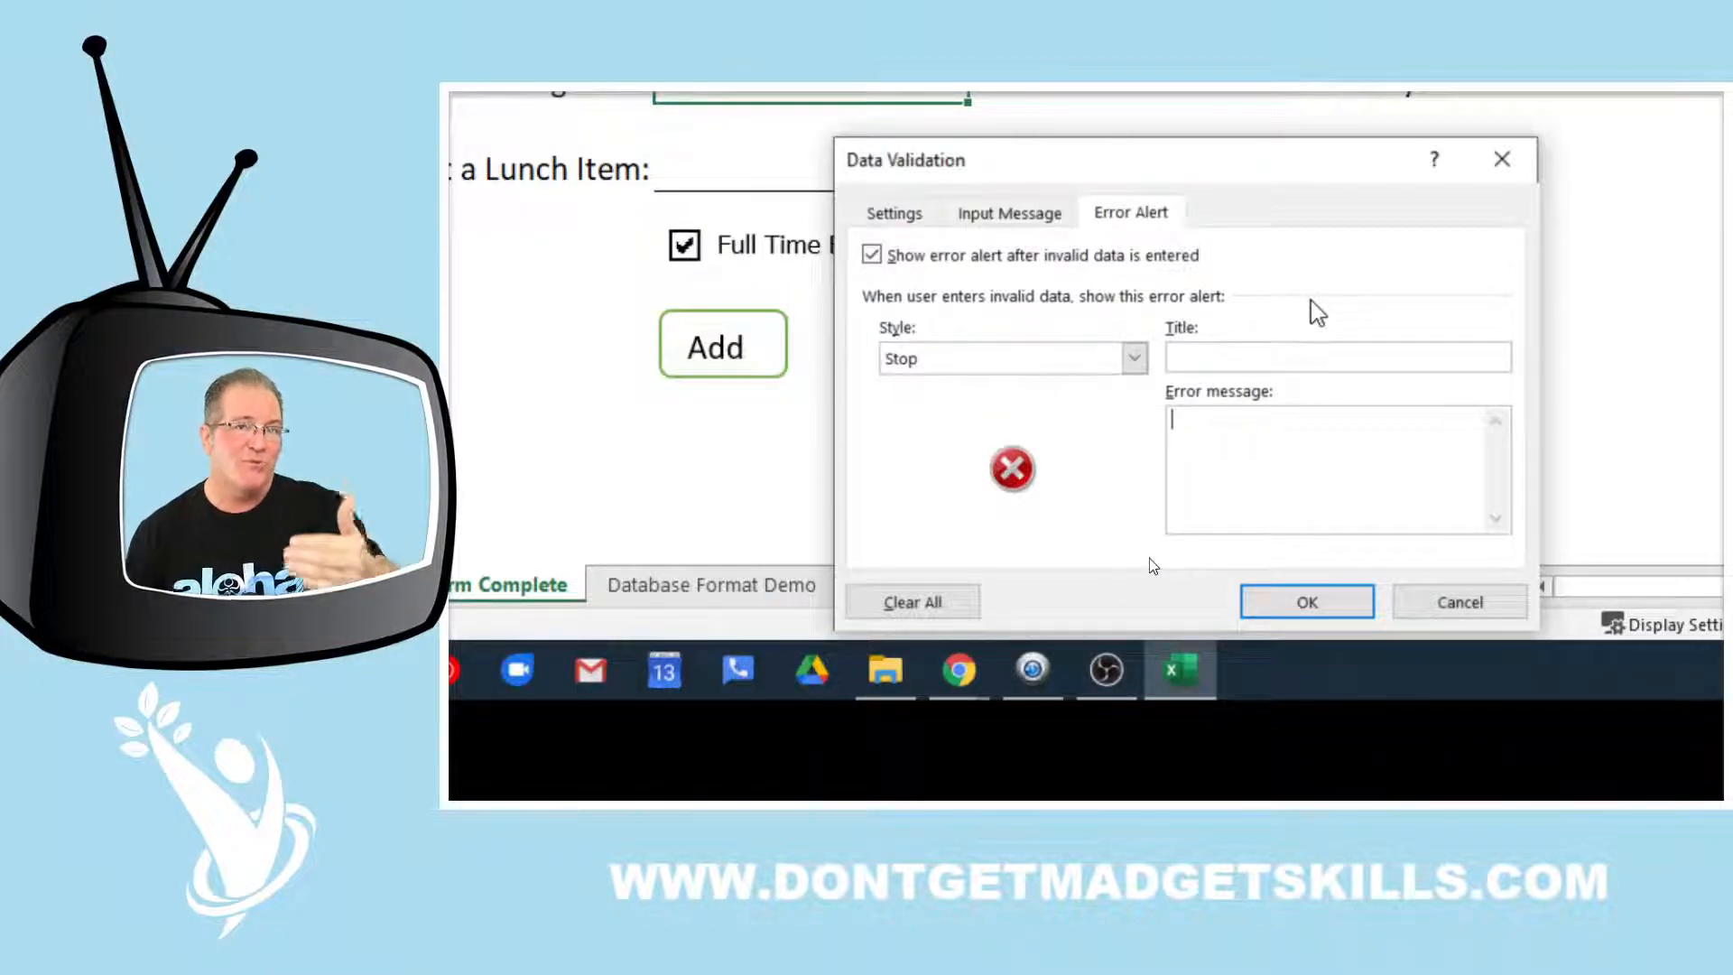
{"action": "left_click", "coordinate": [1135, 358]}
{"action": "left_click", "coordinate": [1080, 411]}
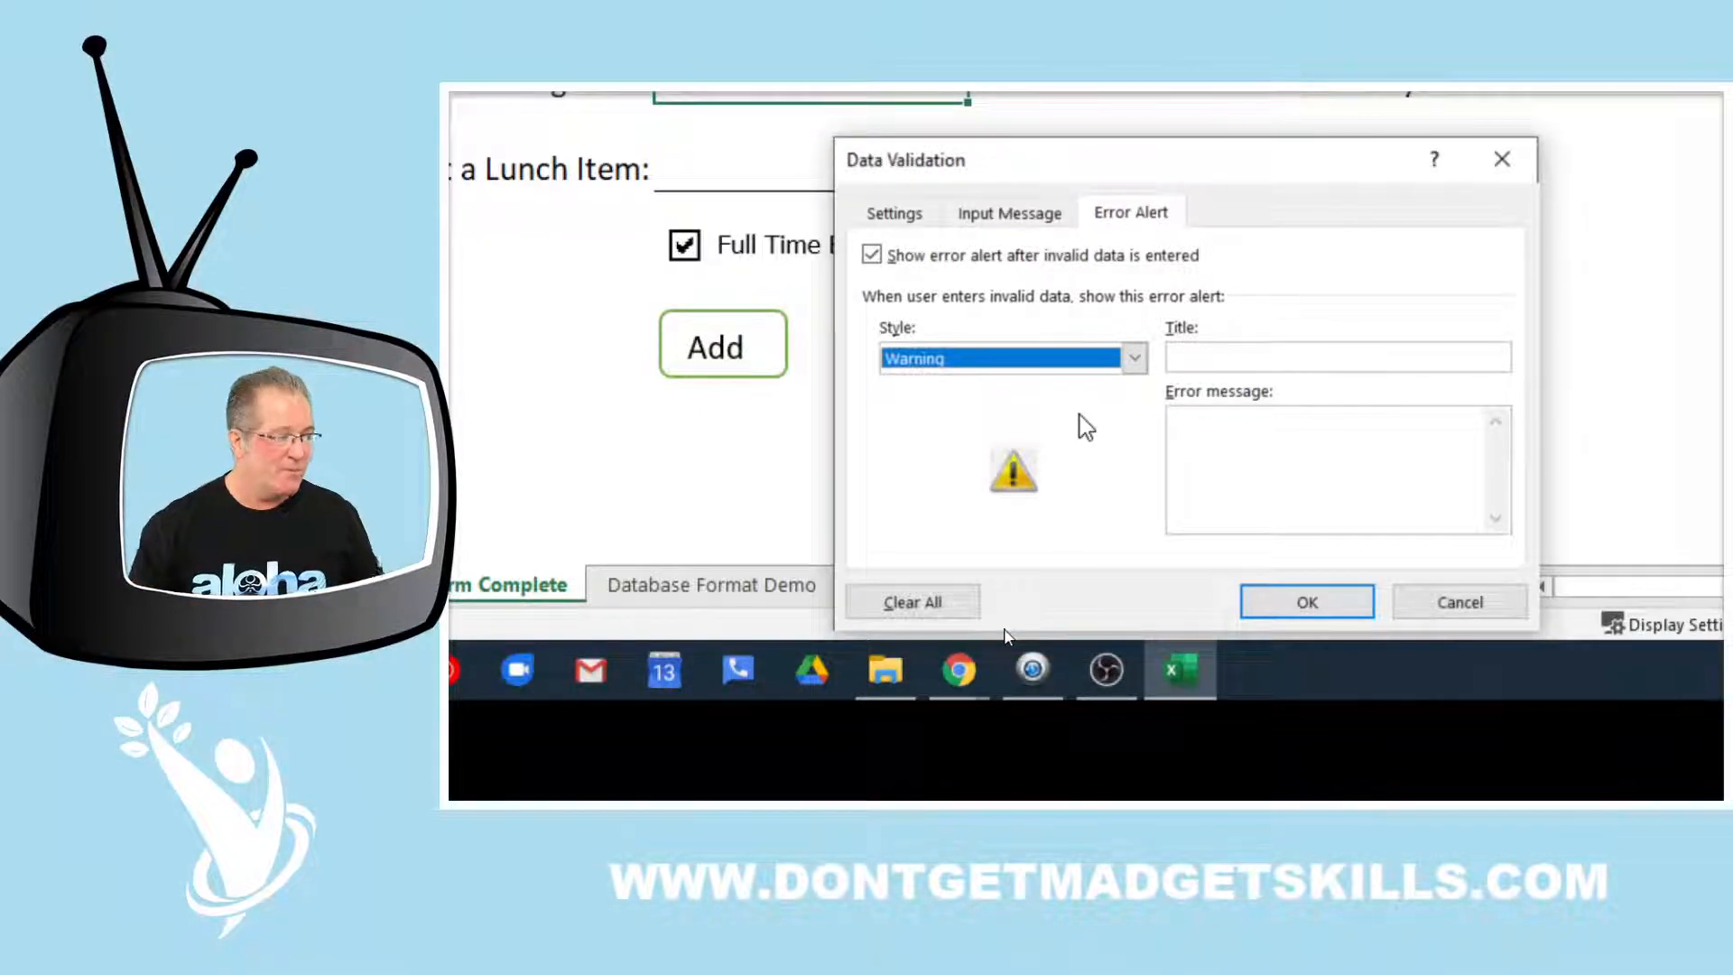
{"action": "left_click", "coordinate": [1016, 353]}
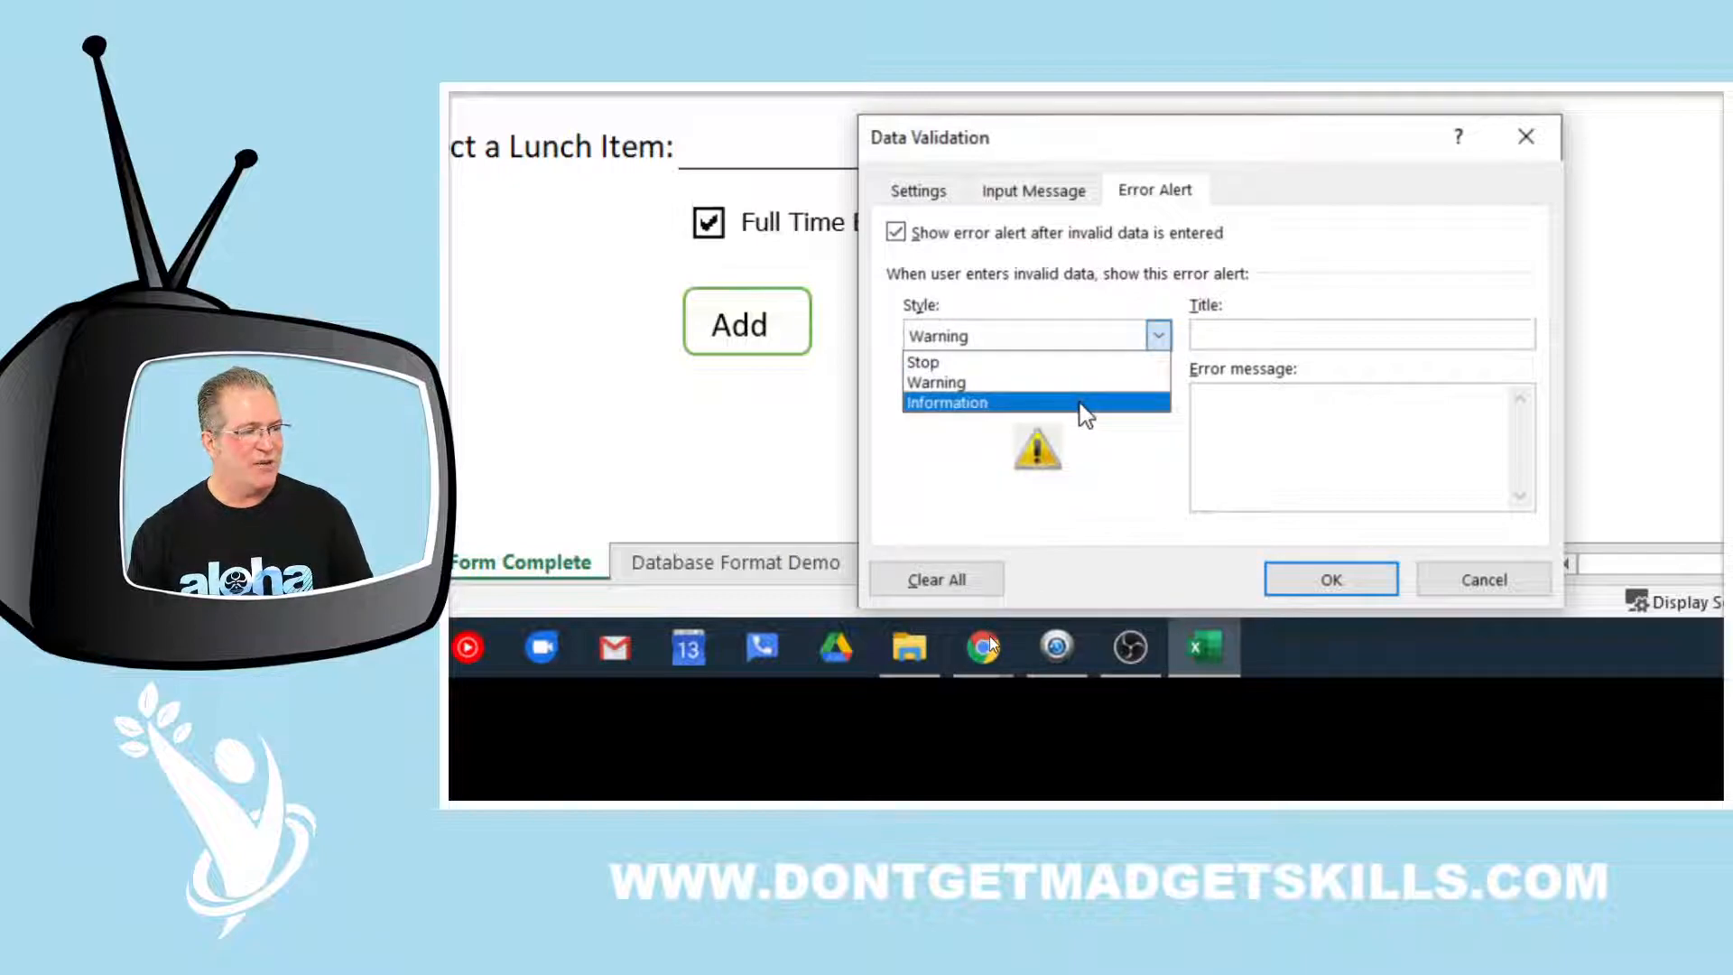
{"action": "left_click", "coordinate": [1083, 402]}
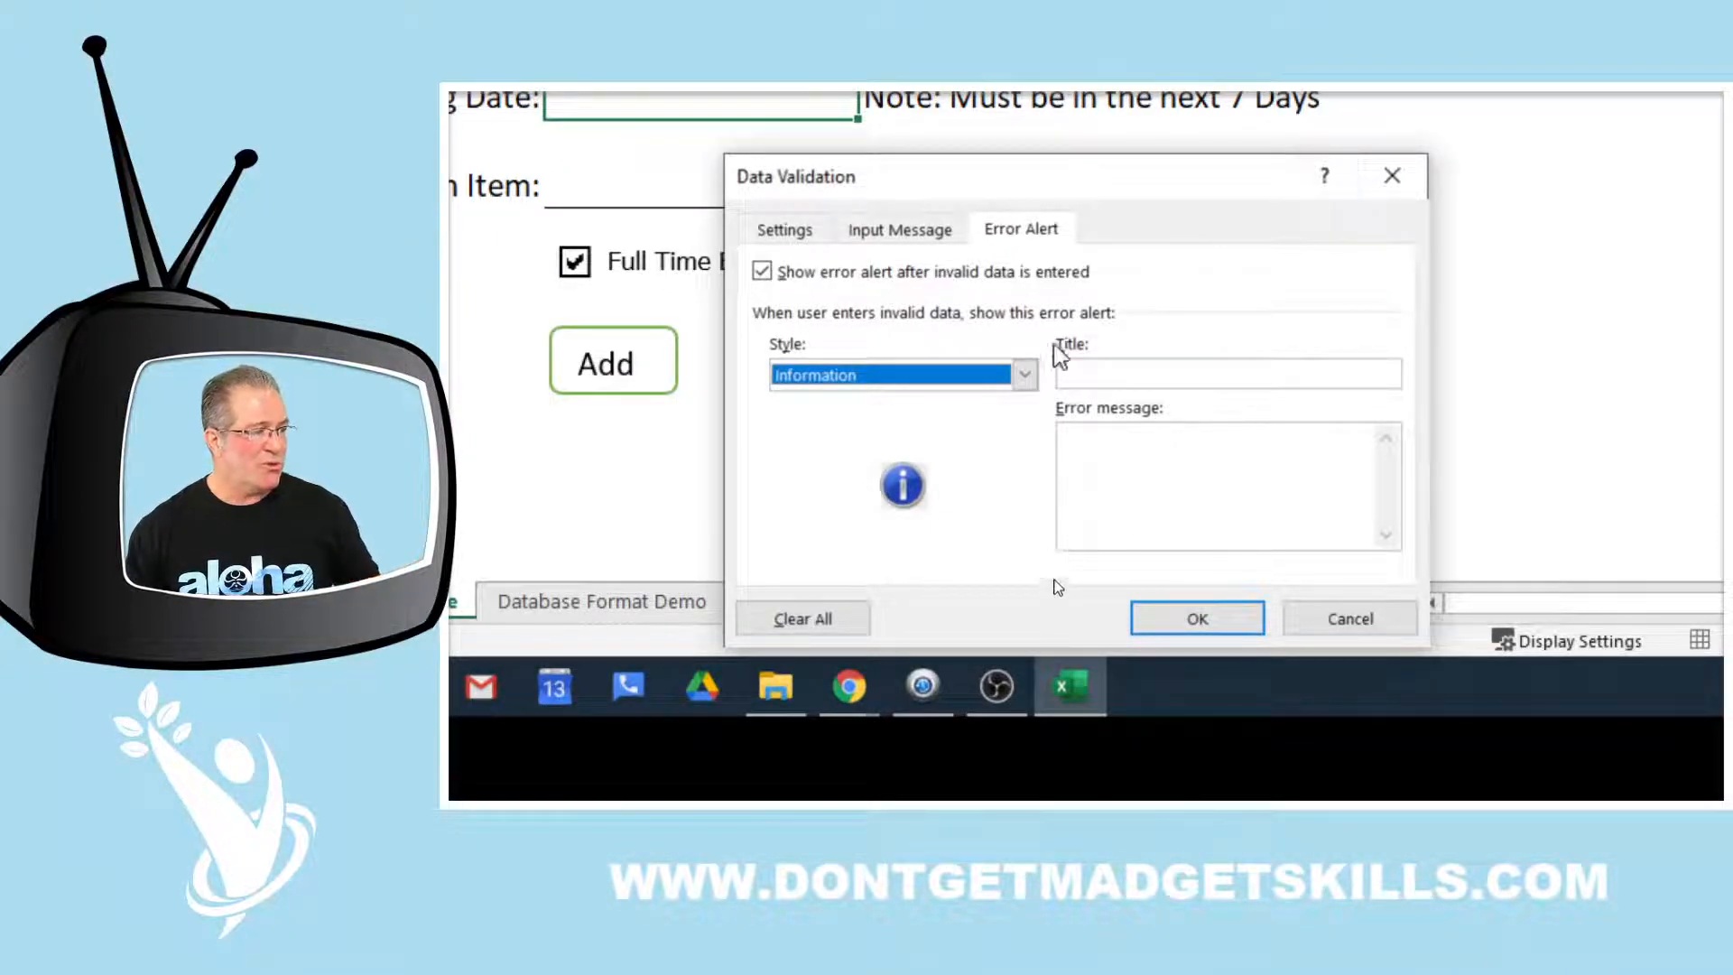
{"action": "left_click", "coordinate": [1024, 375]}
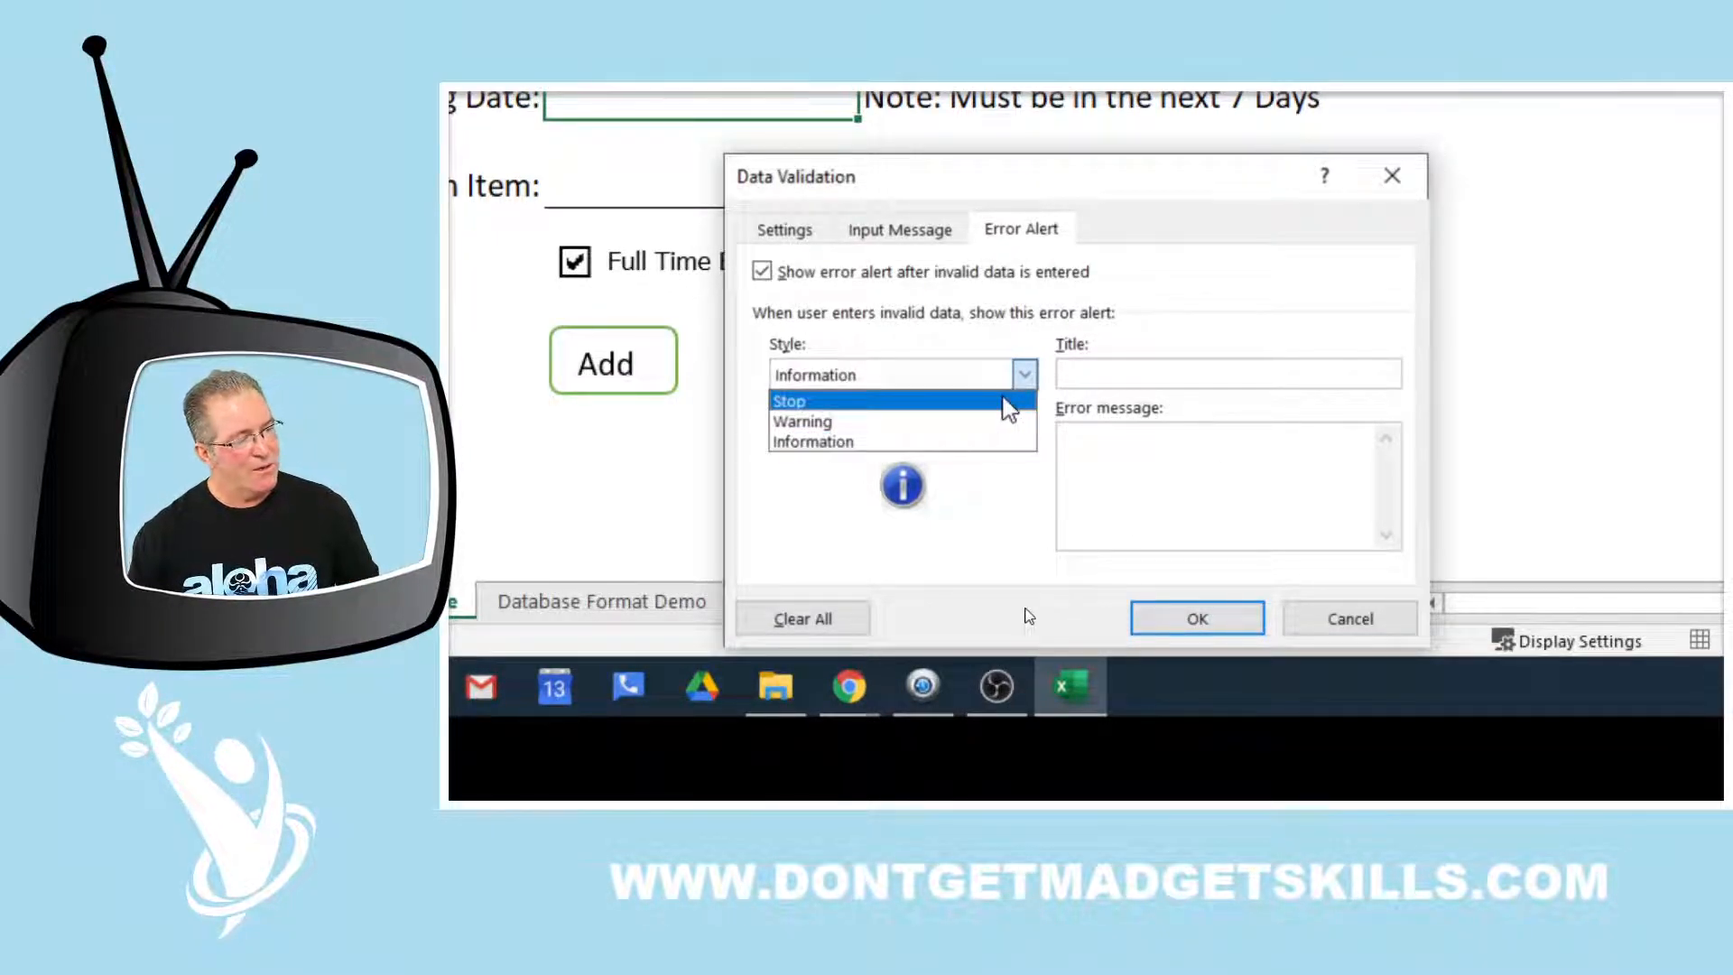
{"action": "left_click", "coordinate": [1008, 401]}
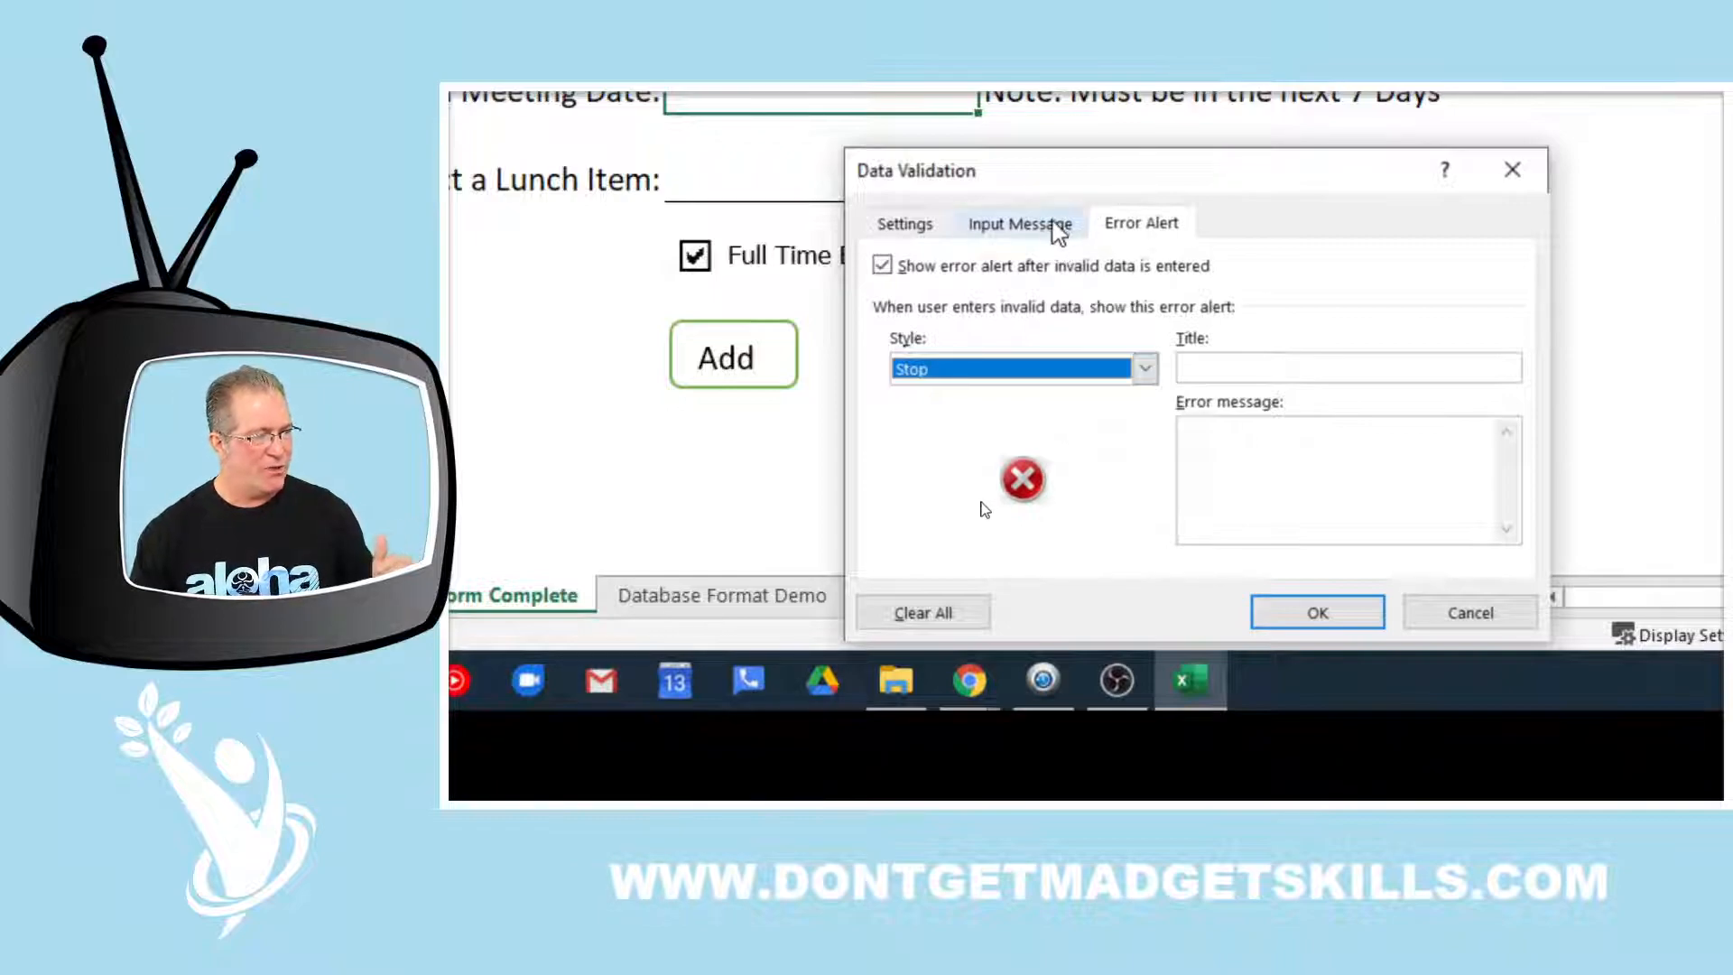
{"action": "left_click", "coordinate": [1053, 228]}
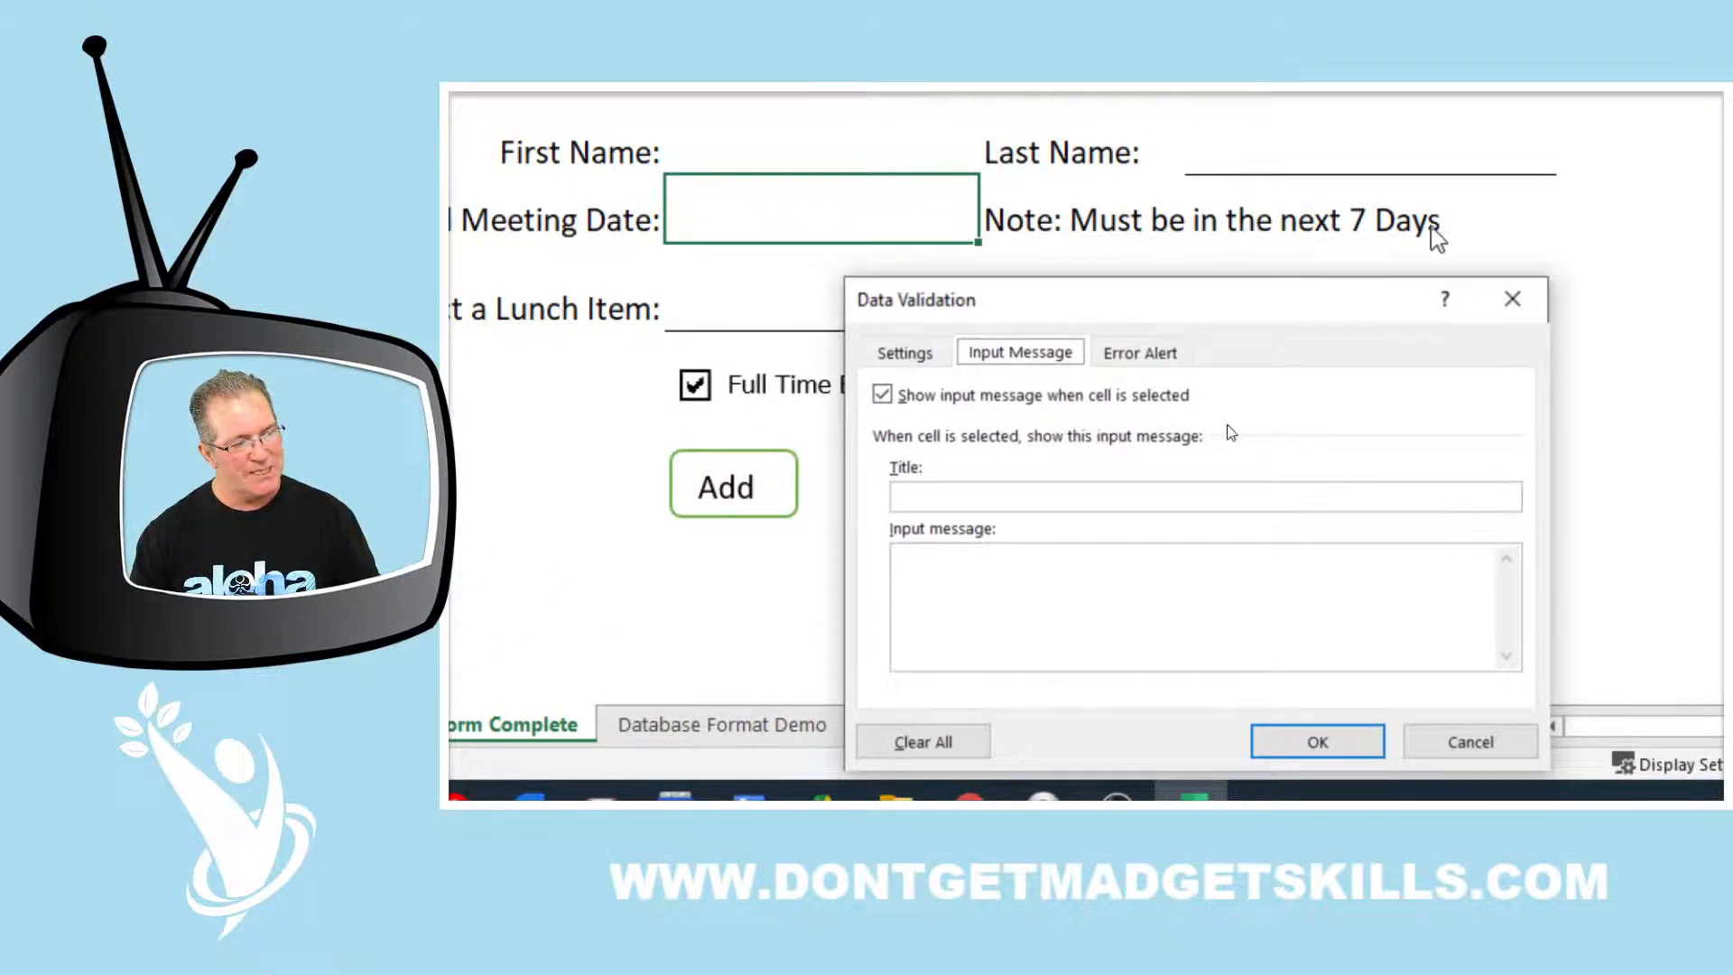
Confirm the Date between =TODAY()+1 and =TODAY()+7 criteria and apply the rule with OK
{"action": "left_click", "coordinate": [922, 354]}
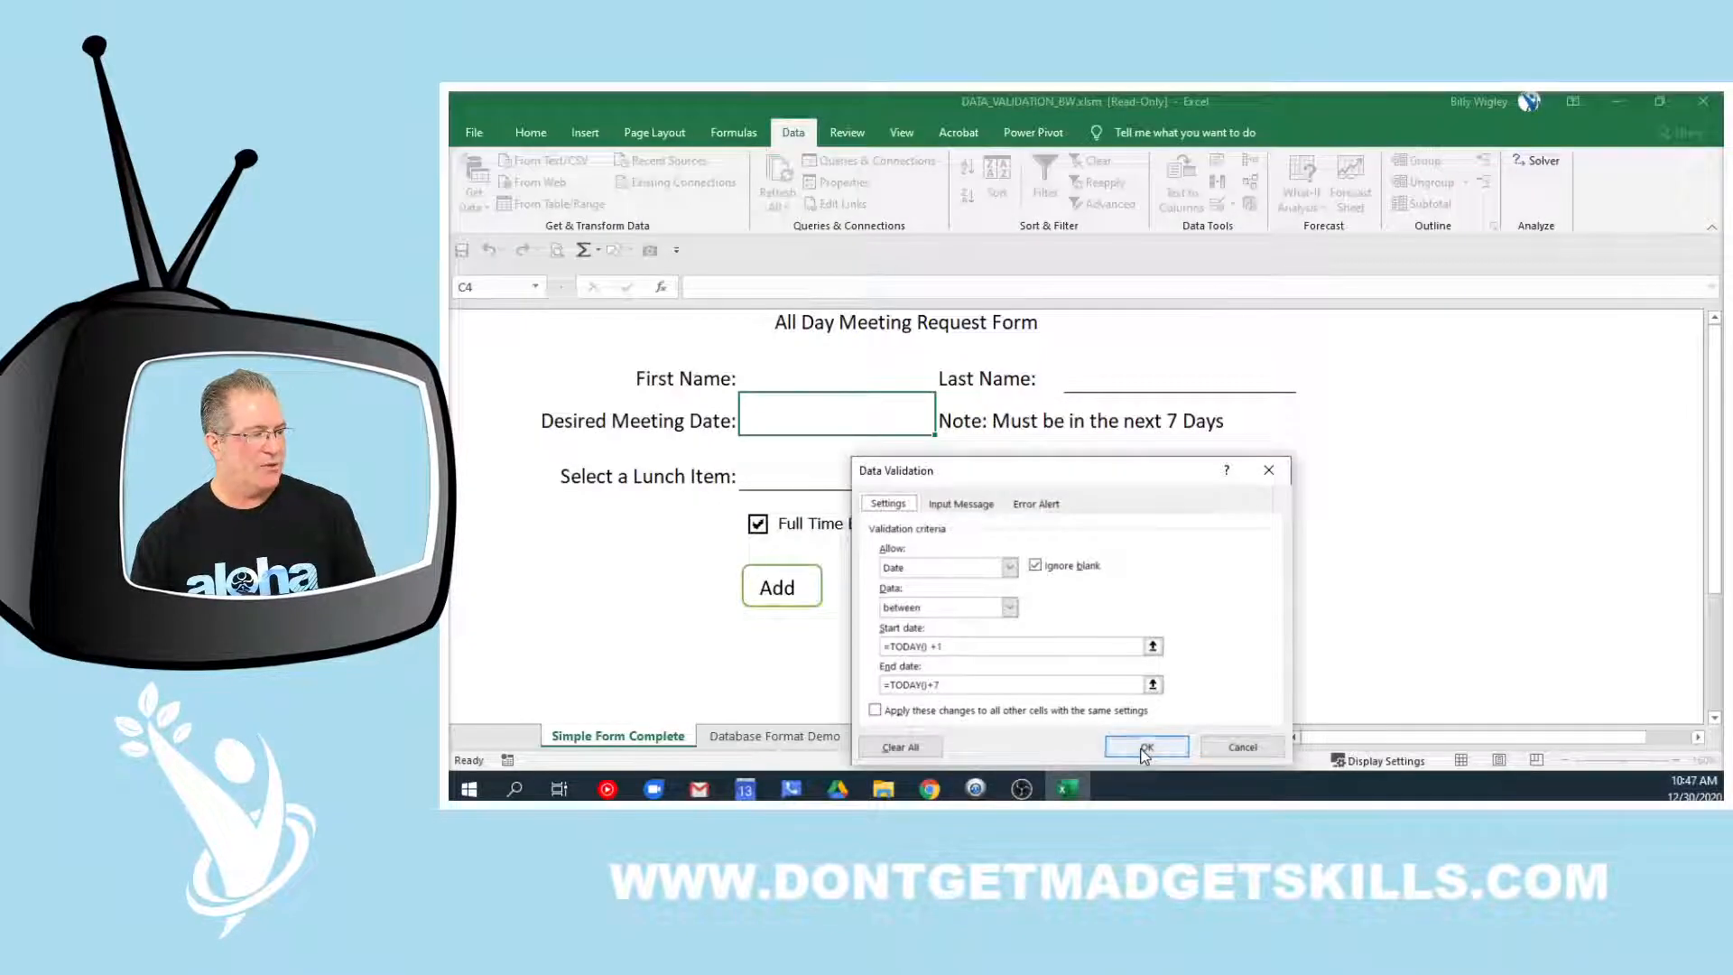
{"action": "left_click", "coordinate": [1434, 523]}
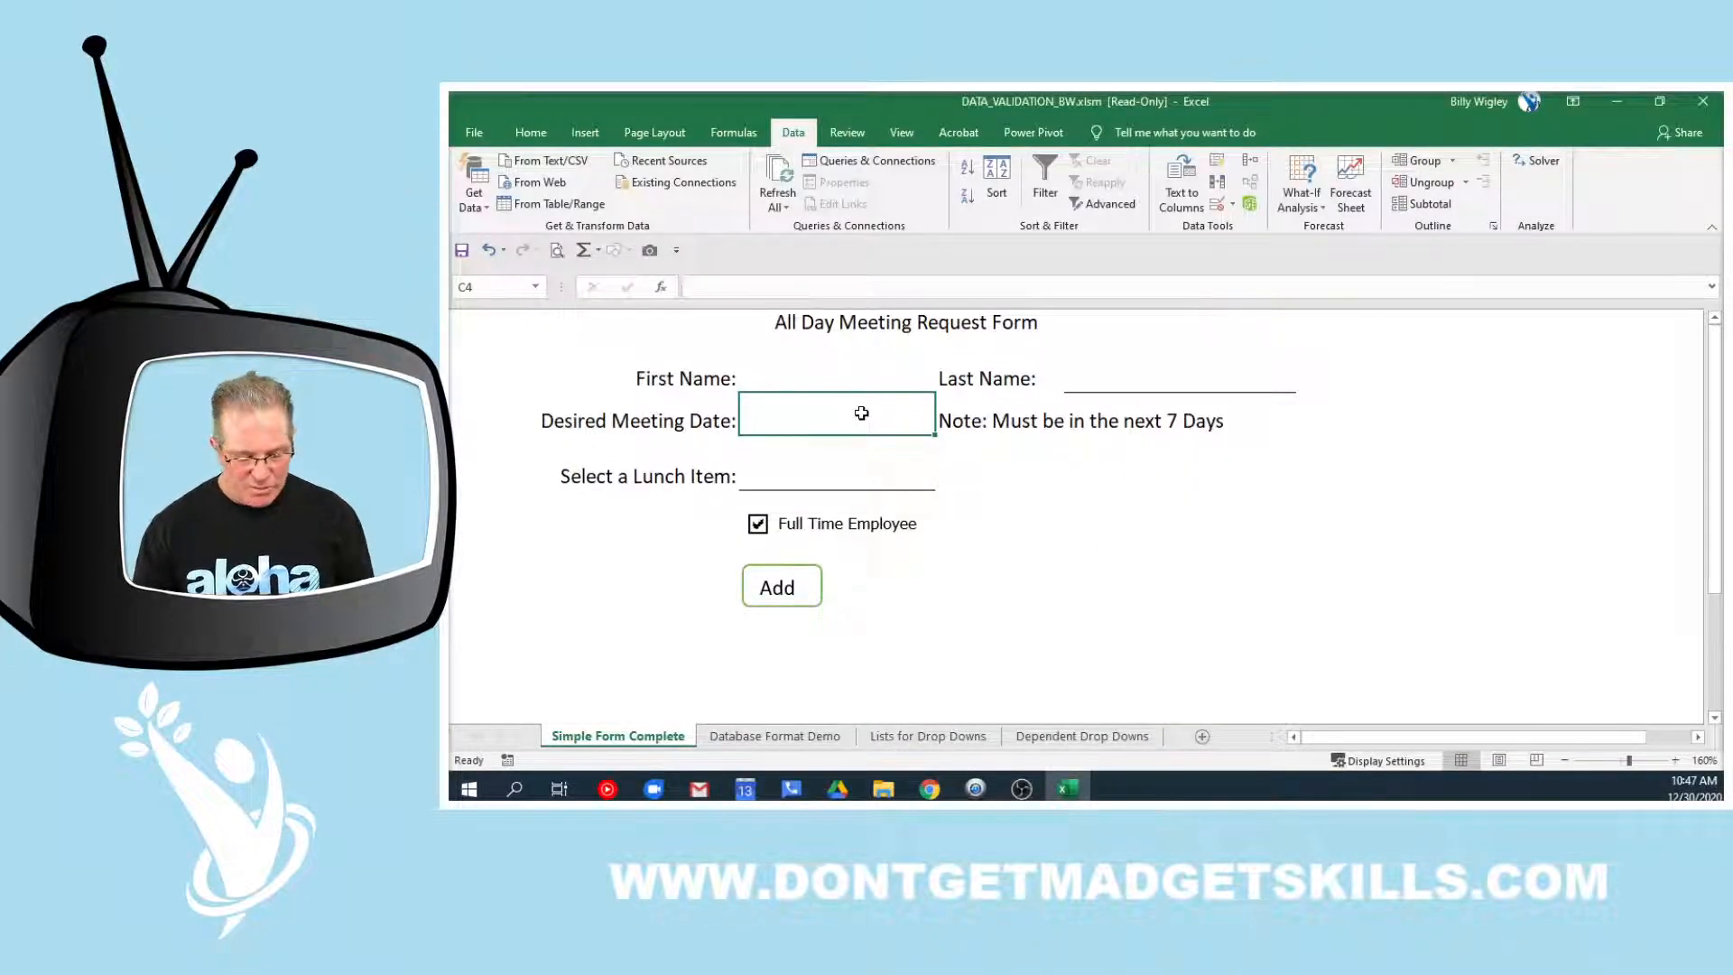
Enter today's date with Ctrl+; to see it rejected, then cancel the error
{"action": "key", "text": "ctrl+semicolon"}
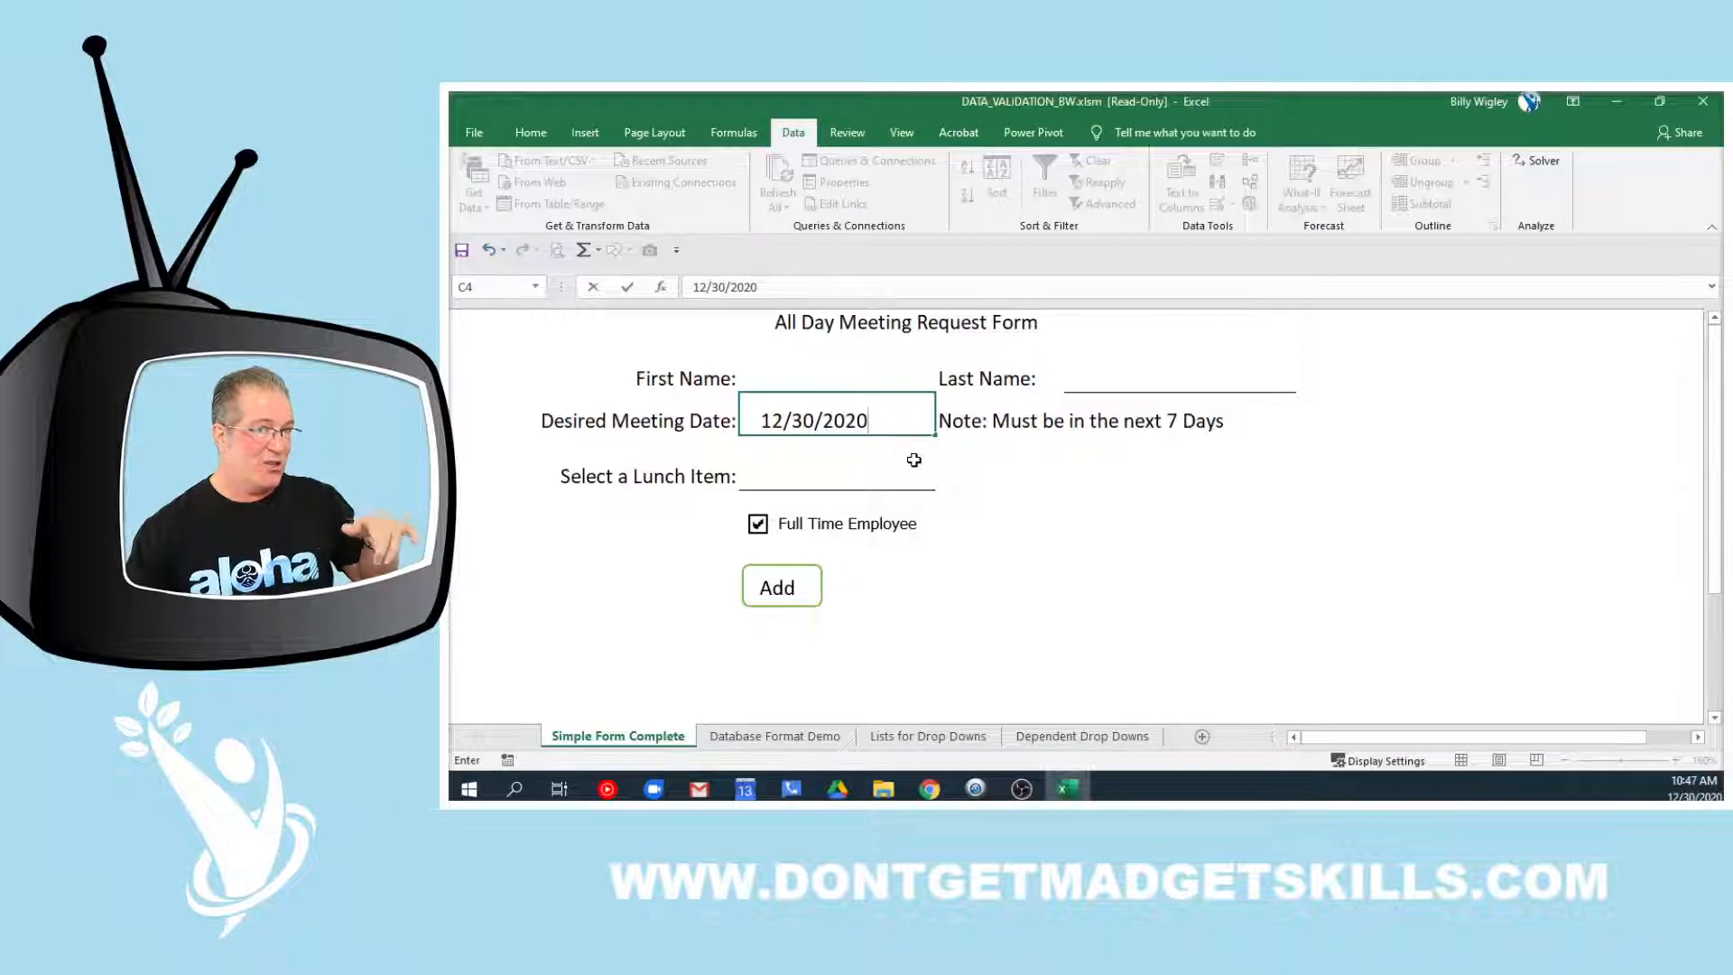
{"action": "key", "text": "Return"}
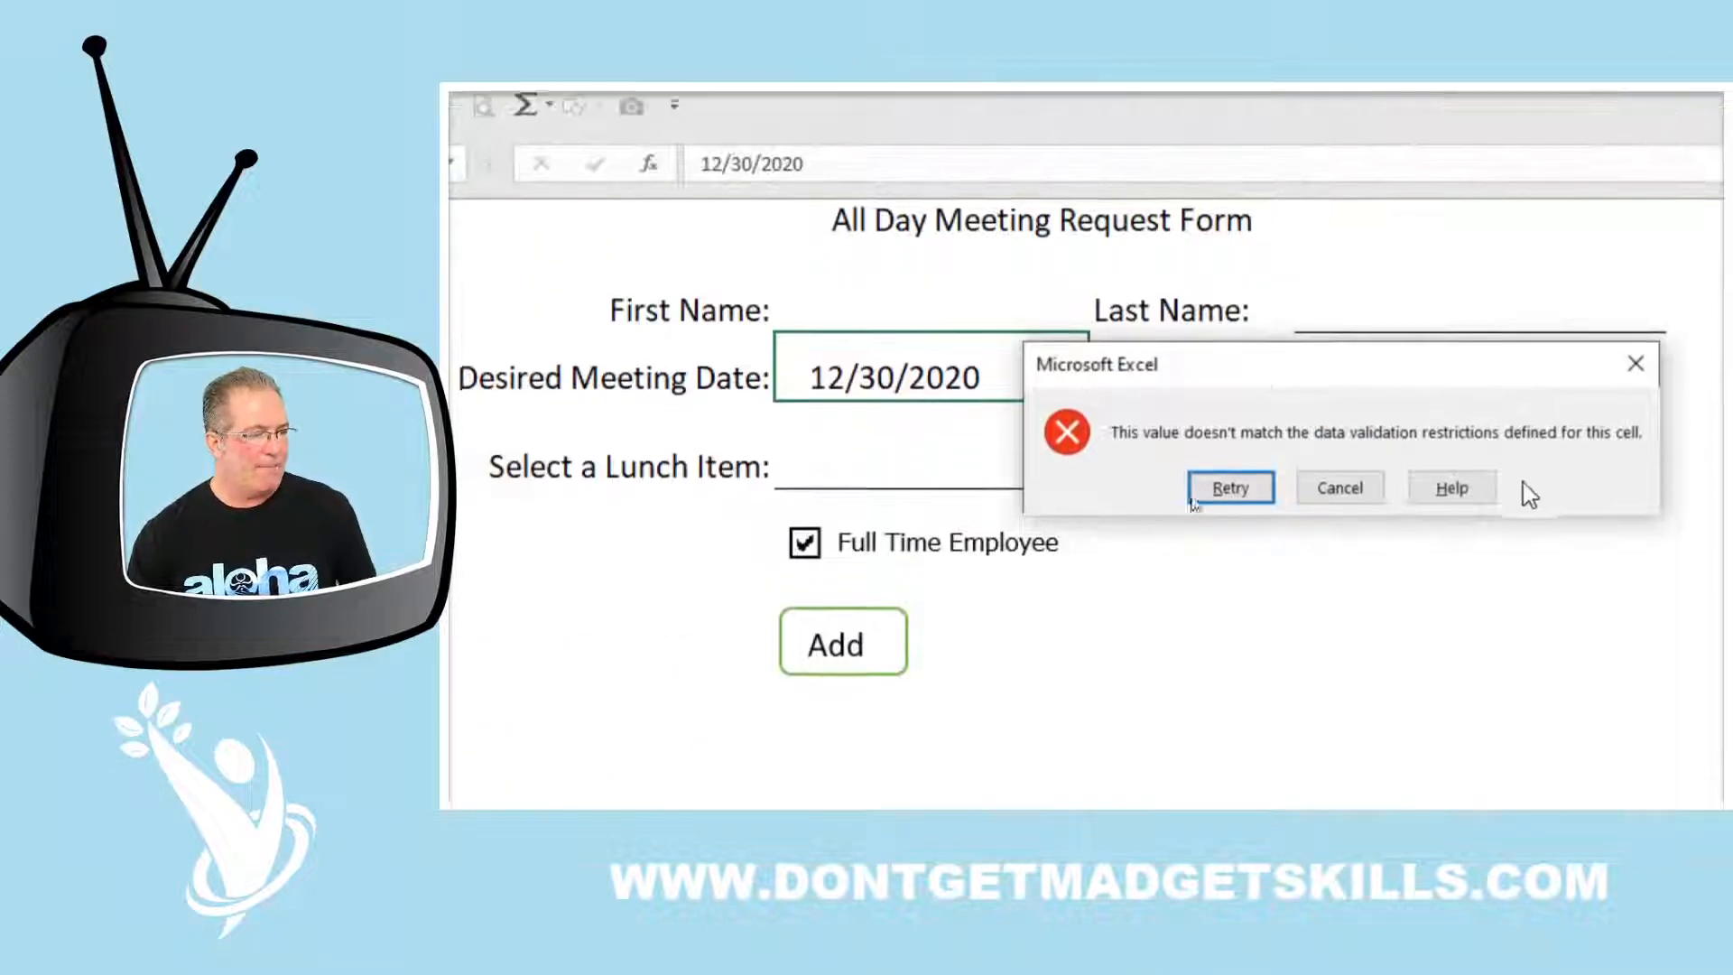
{"action": "left_click", "coordinate": [1339, 488]}
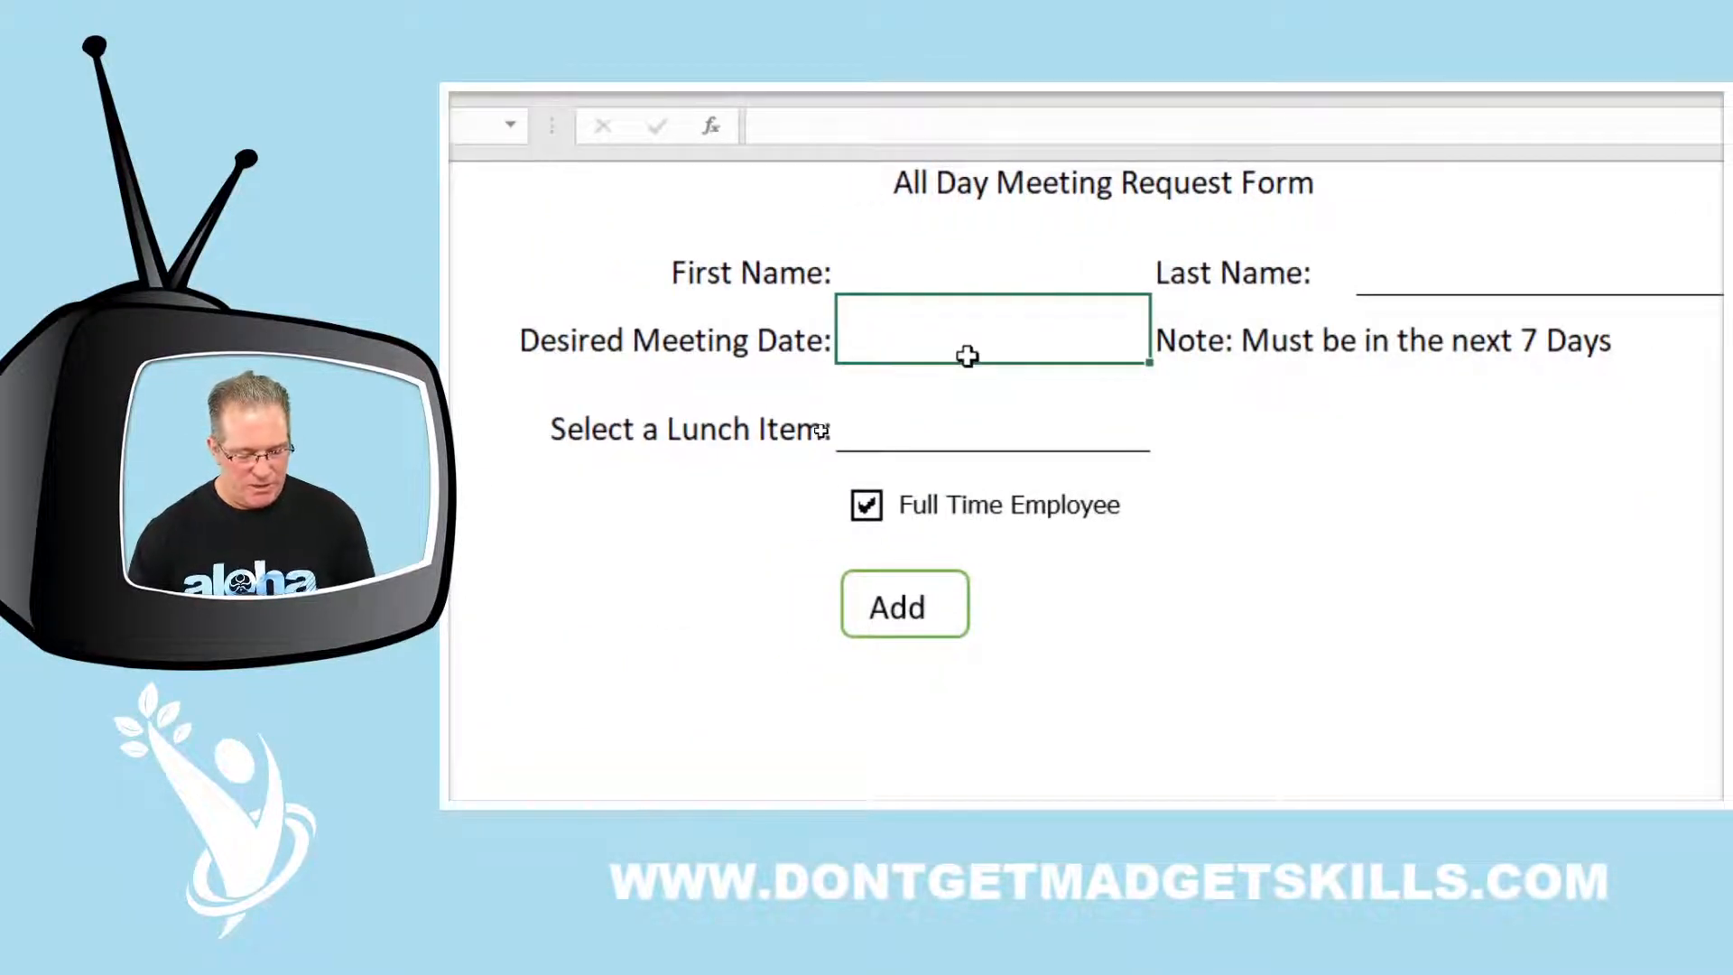
Enter 12/31/2020 as the meeting date, then select the lunch item cell to show its prompt
{"action": "type", "text": "12/30/2020"}
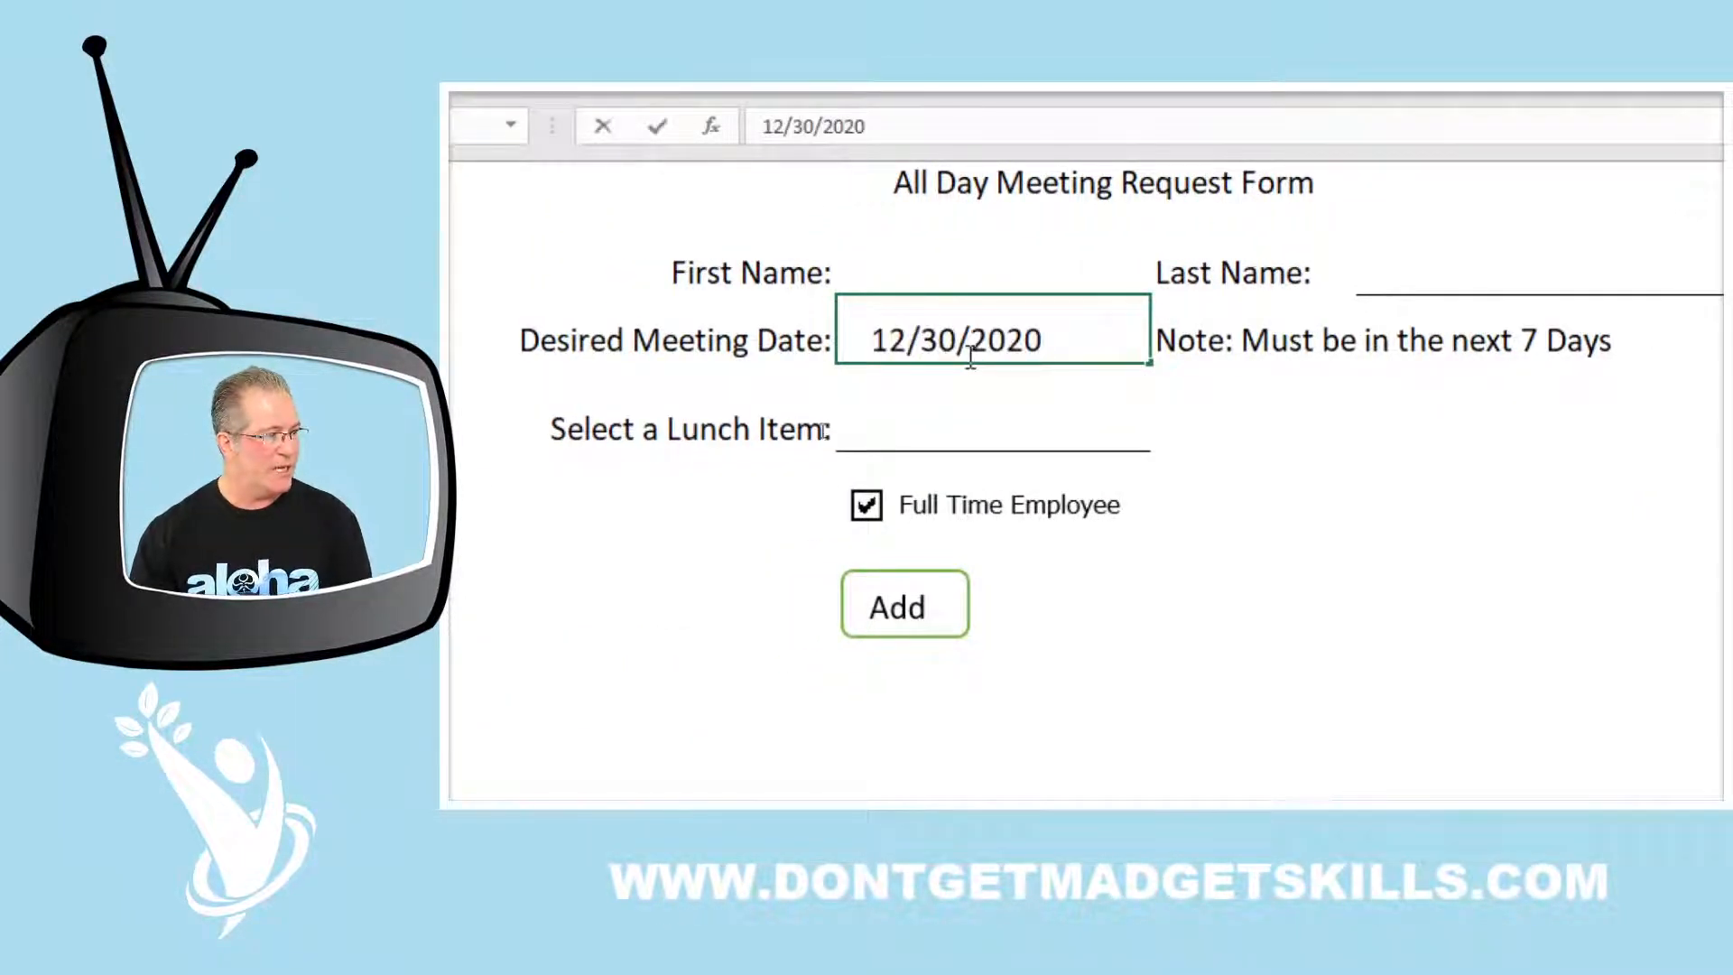
{"action": "left_click", "coordinate": [961, 329]}
{"action": "key", "text": "BackSpace"}
{"action": "type", "text": "1"}
{"action": "key", "text": "Return"}
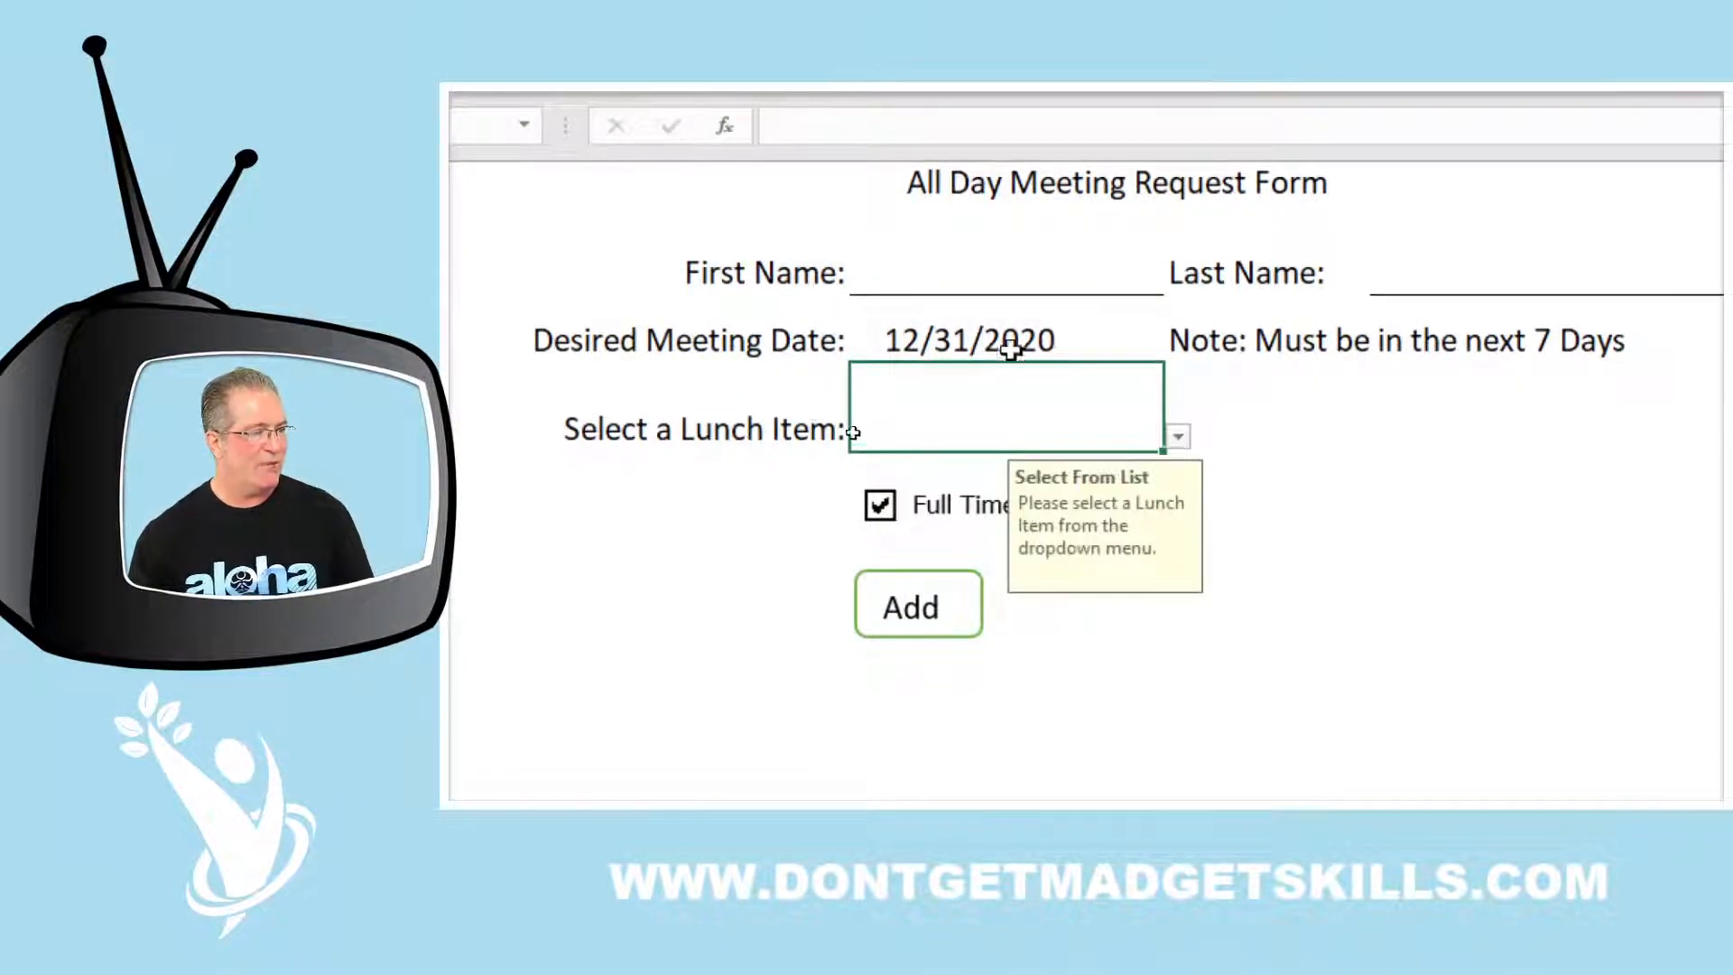
{"action": "left_click", "coordinate": [1065, 339]}
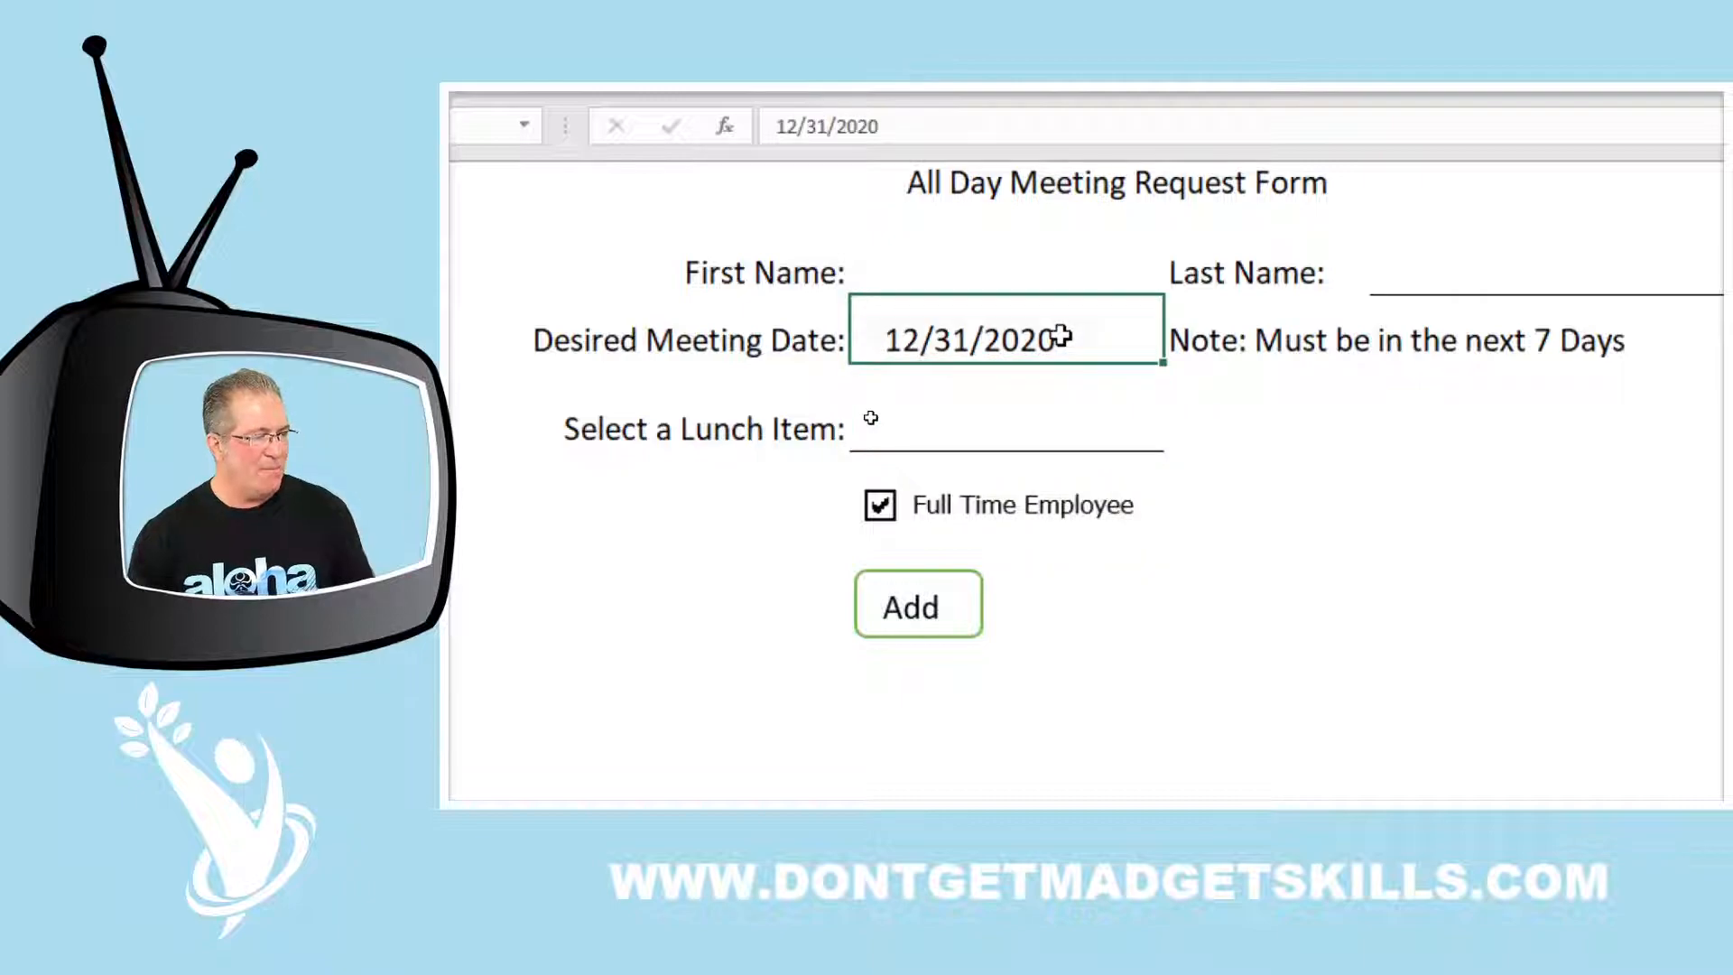
{"action": "left_click", "coordinate": [1045, 436]}
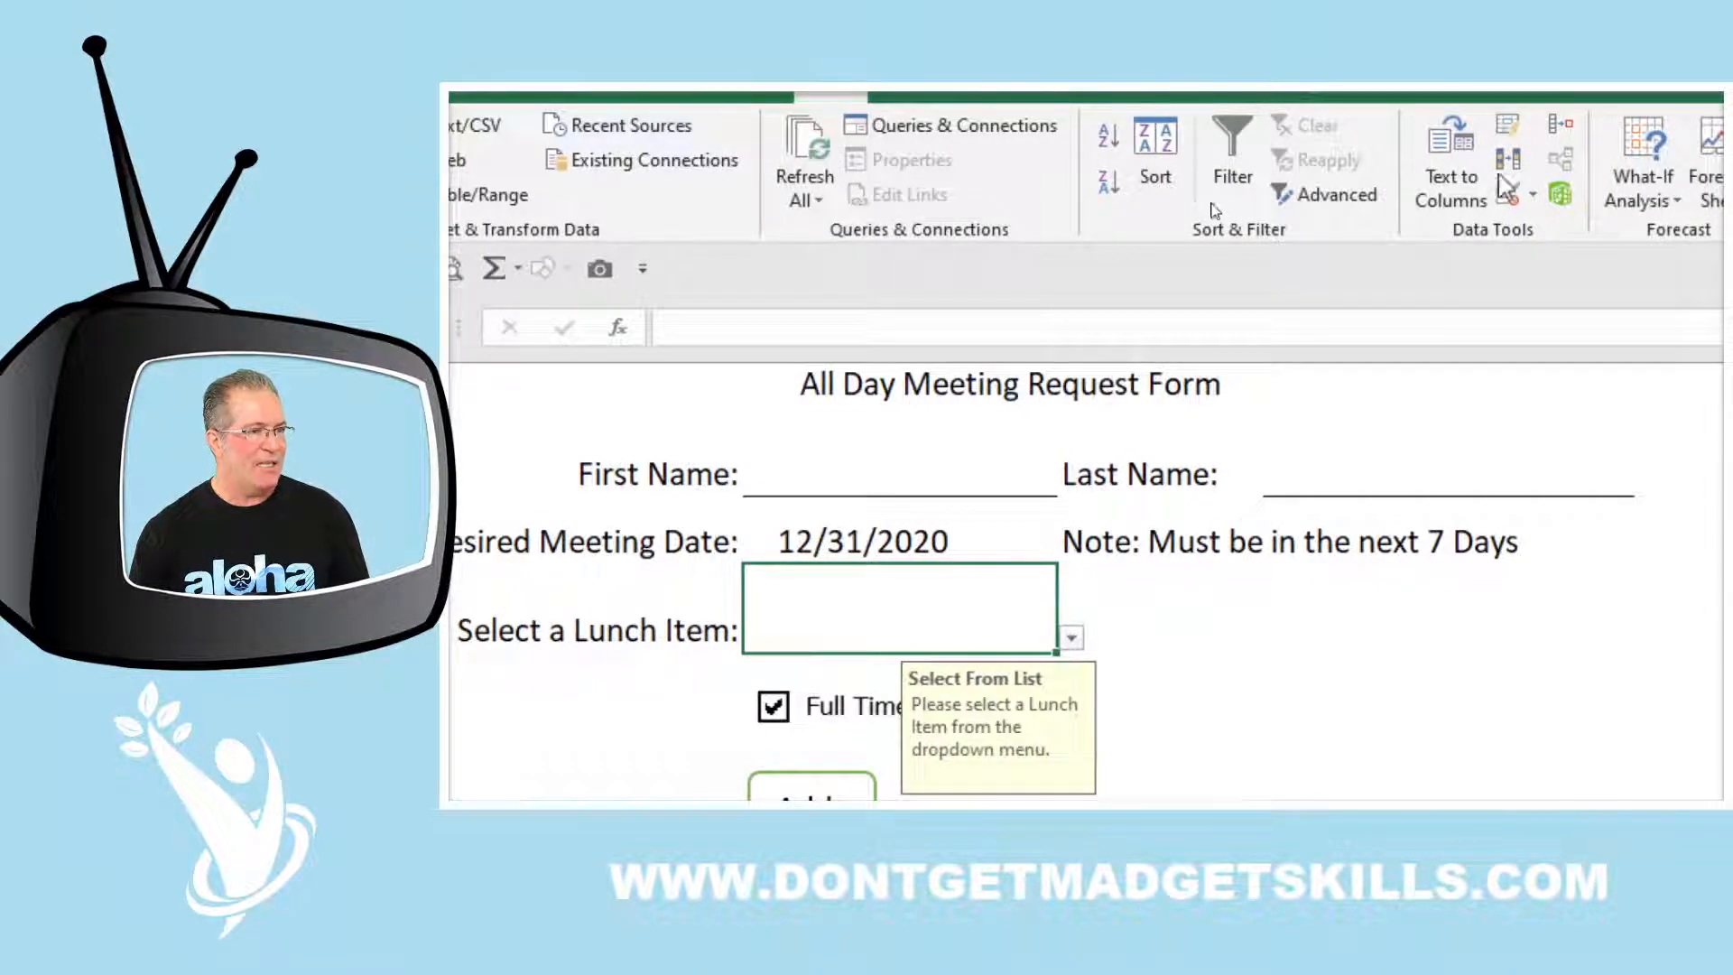
Open the Lunch Item validation, switch Allow to Any value and back to List, and reveal the =Lunch source
{"action": "left_click", "coordinate": [1509, 200]}
{"action": "left_click_drag", "start_coordinate": [1164, 486], "coordinate": [1326, 254]}
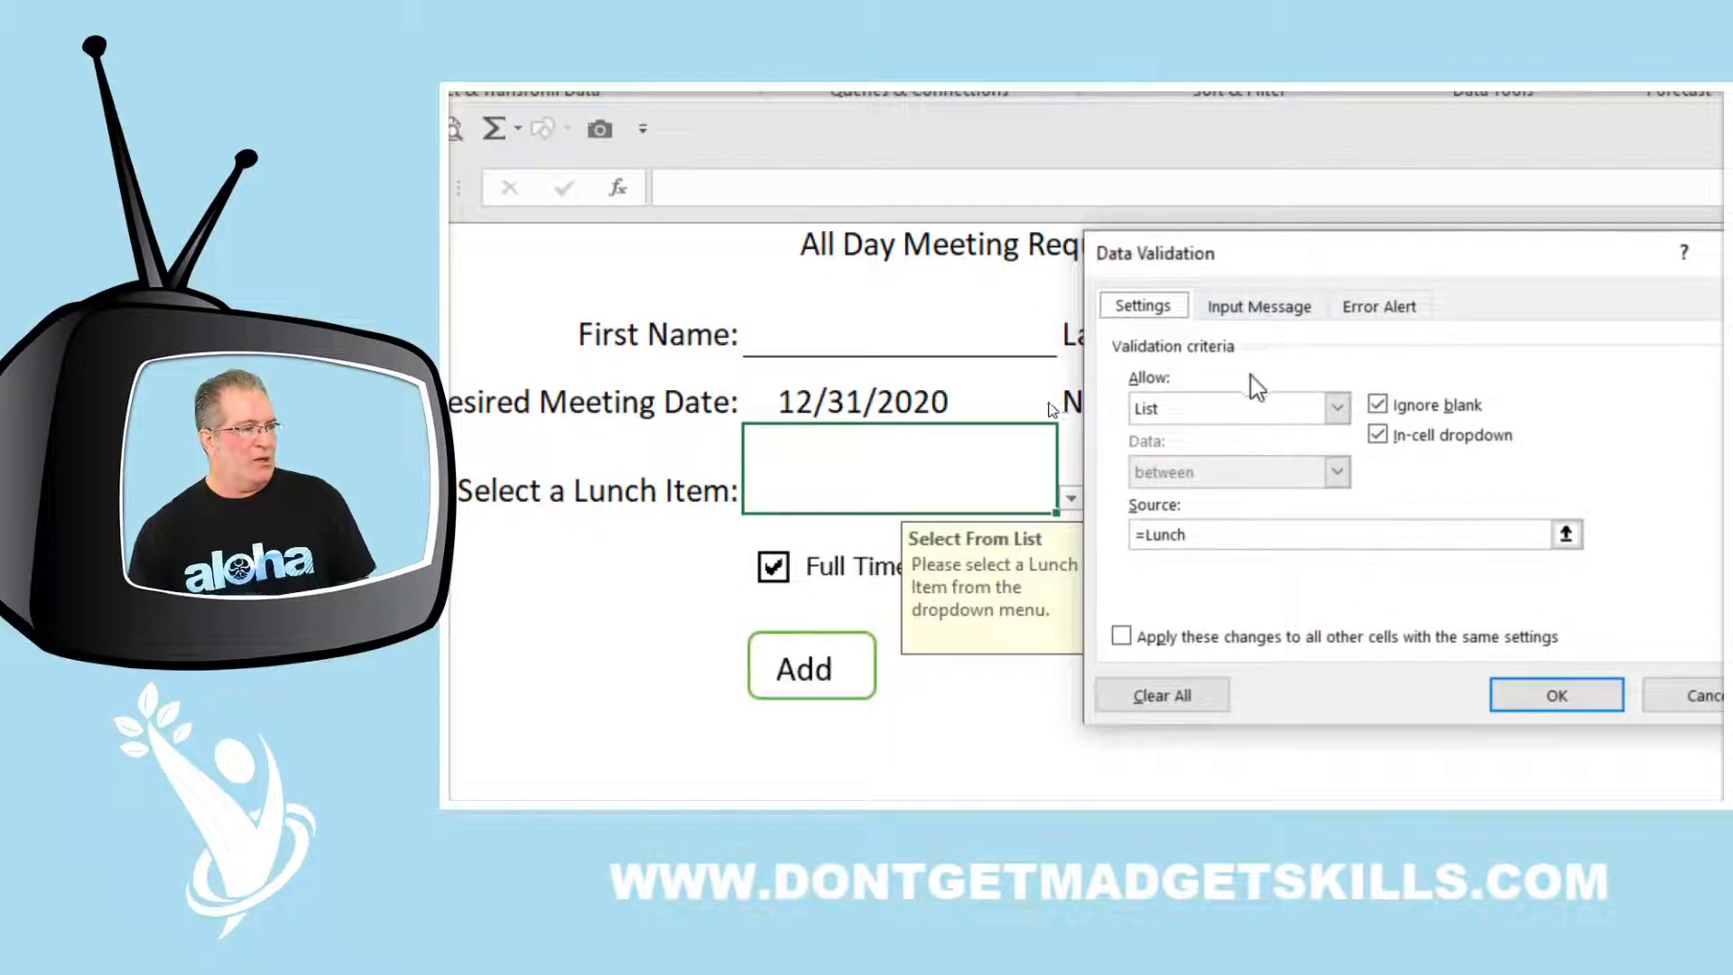
{"action": "left_click", "coordinate": [1334, 408]}
{"action": "left_click", "coordinate": [1299, 434]}
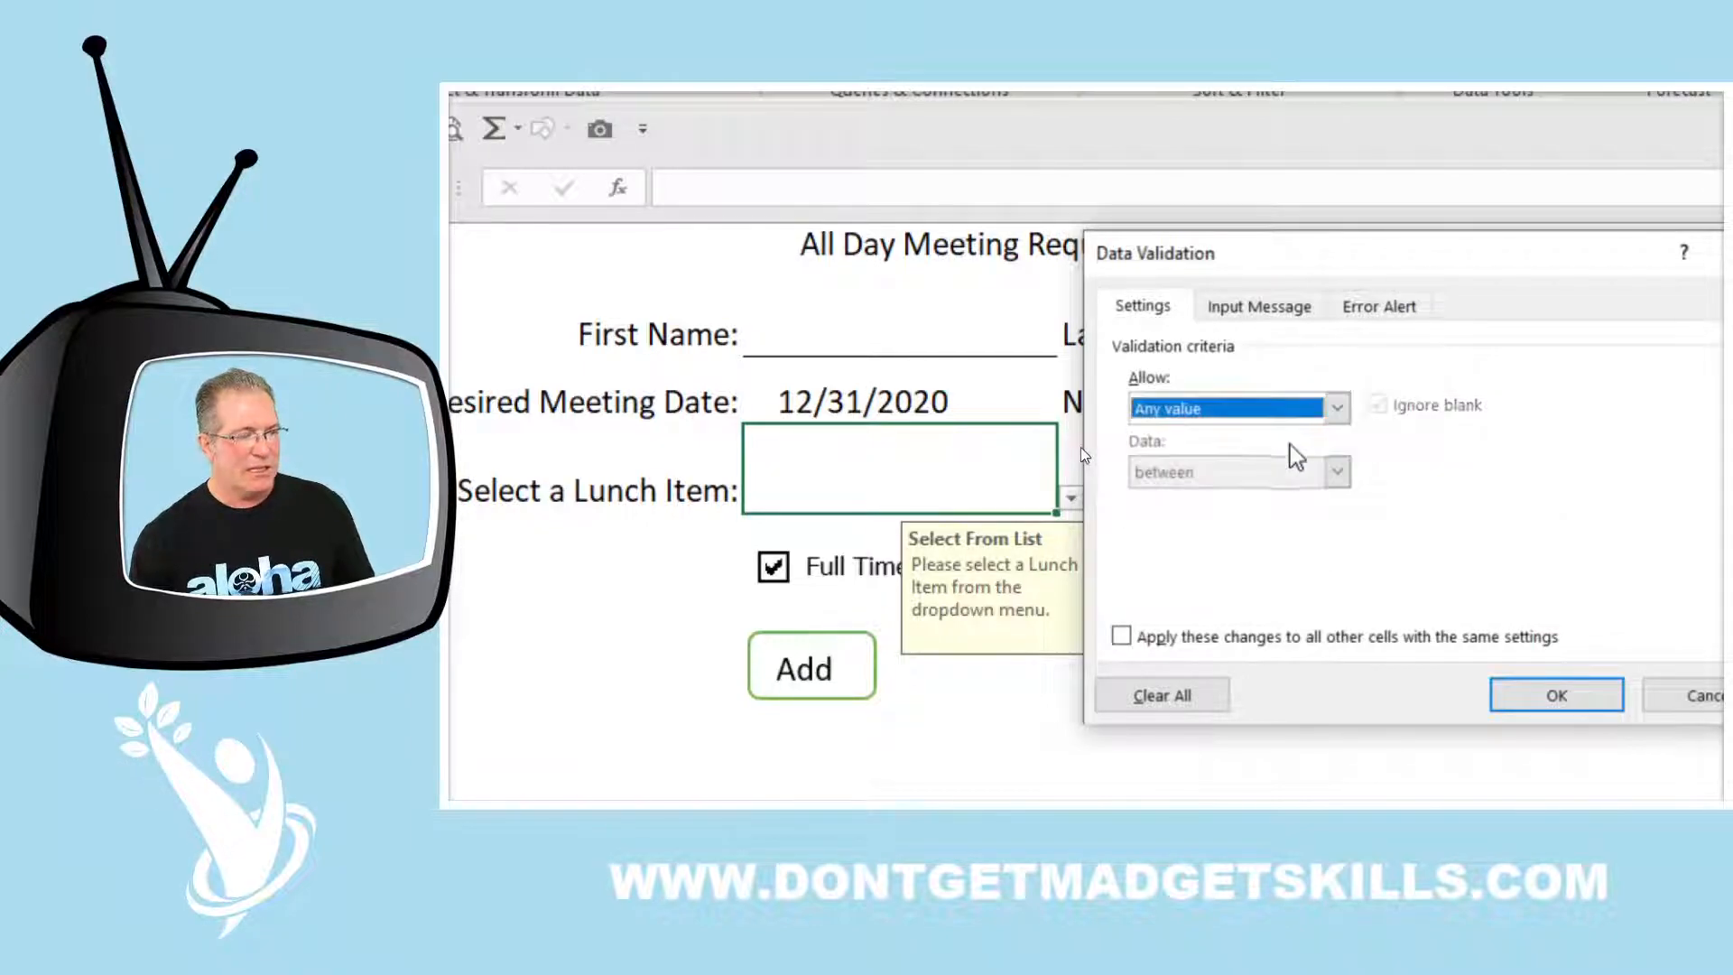
{"action": "left_click", "coordinate": [1336, 408]}
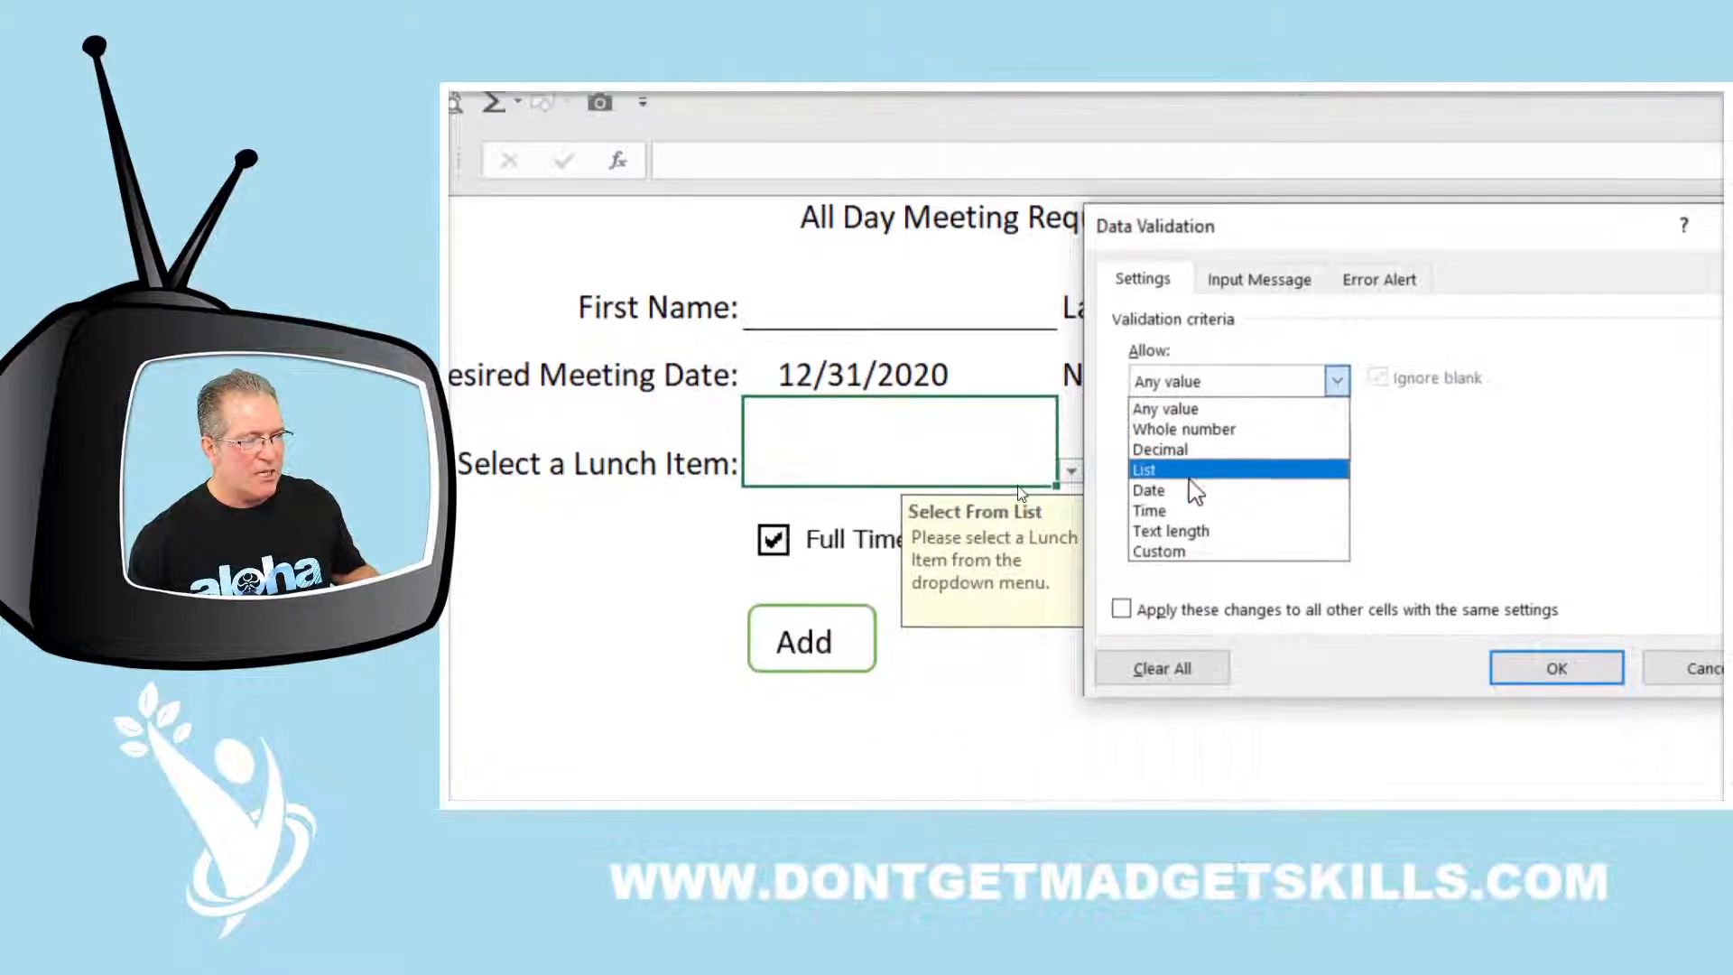
{"action": "left_click", "coordinate": [1183, 496]}
{"action": "left_click", "coordinate": [1208, 475]}
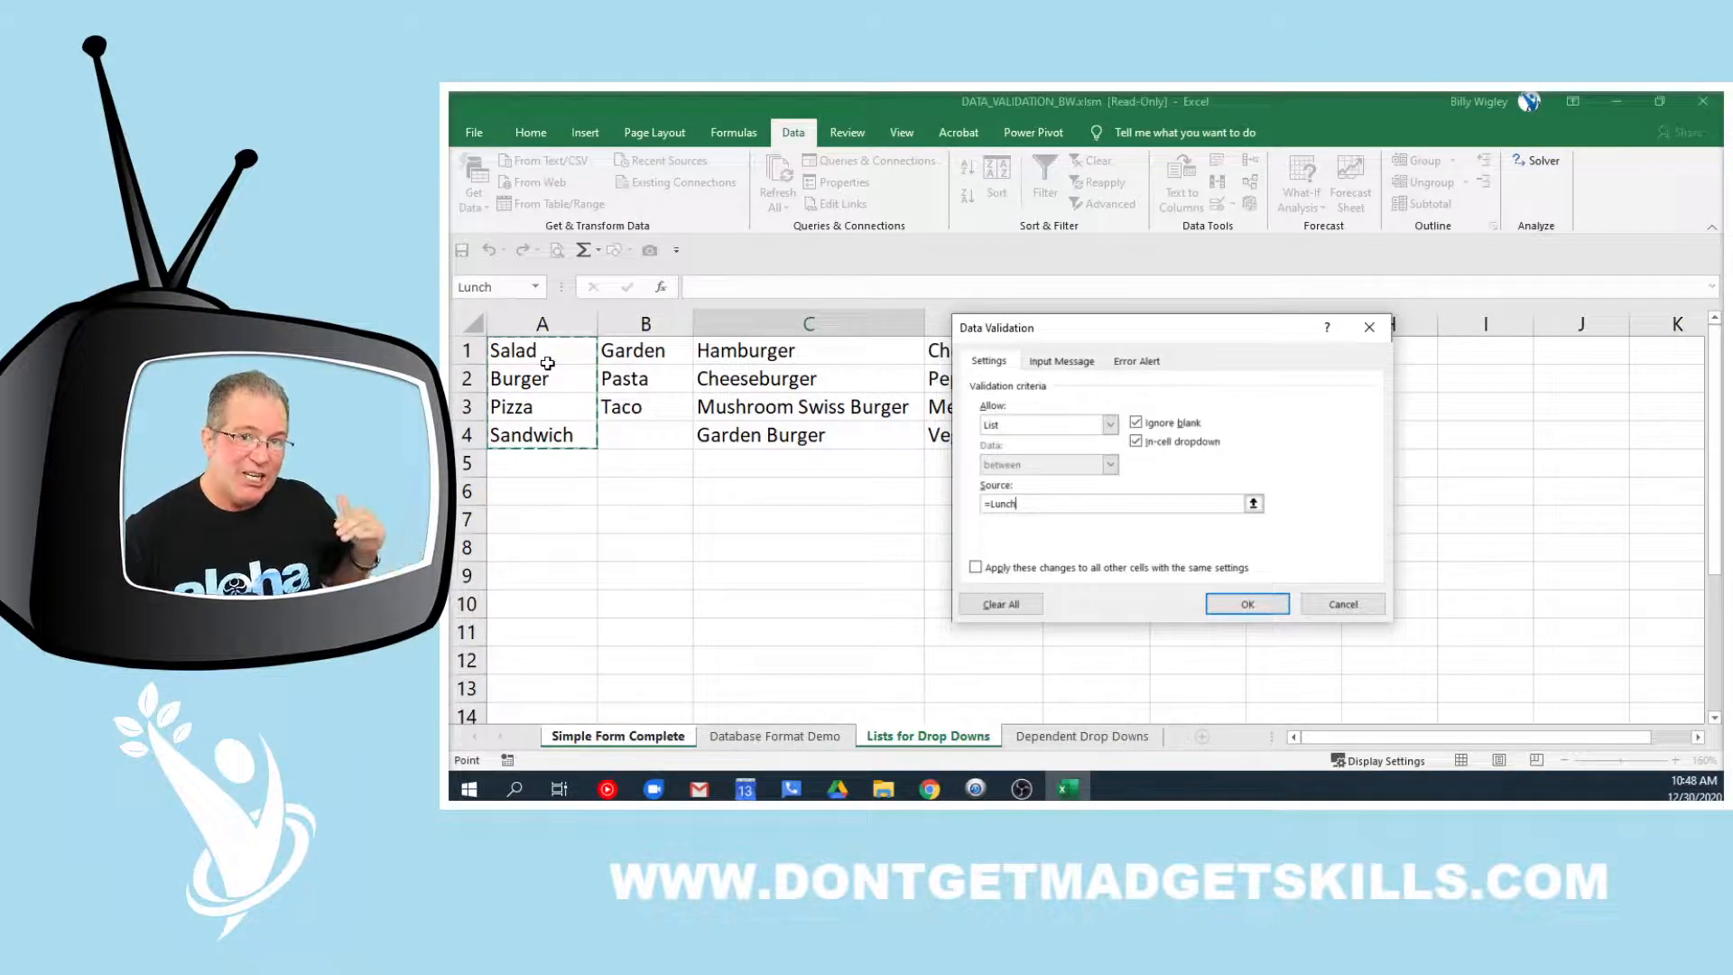
Cancel the Data Validation dialog and bring up the Lists for Drop Downs sheet with the lunch item columns
{"action": "left_click", "coordinate": [1287, 602]}
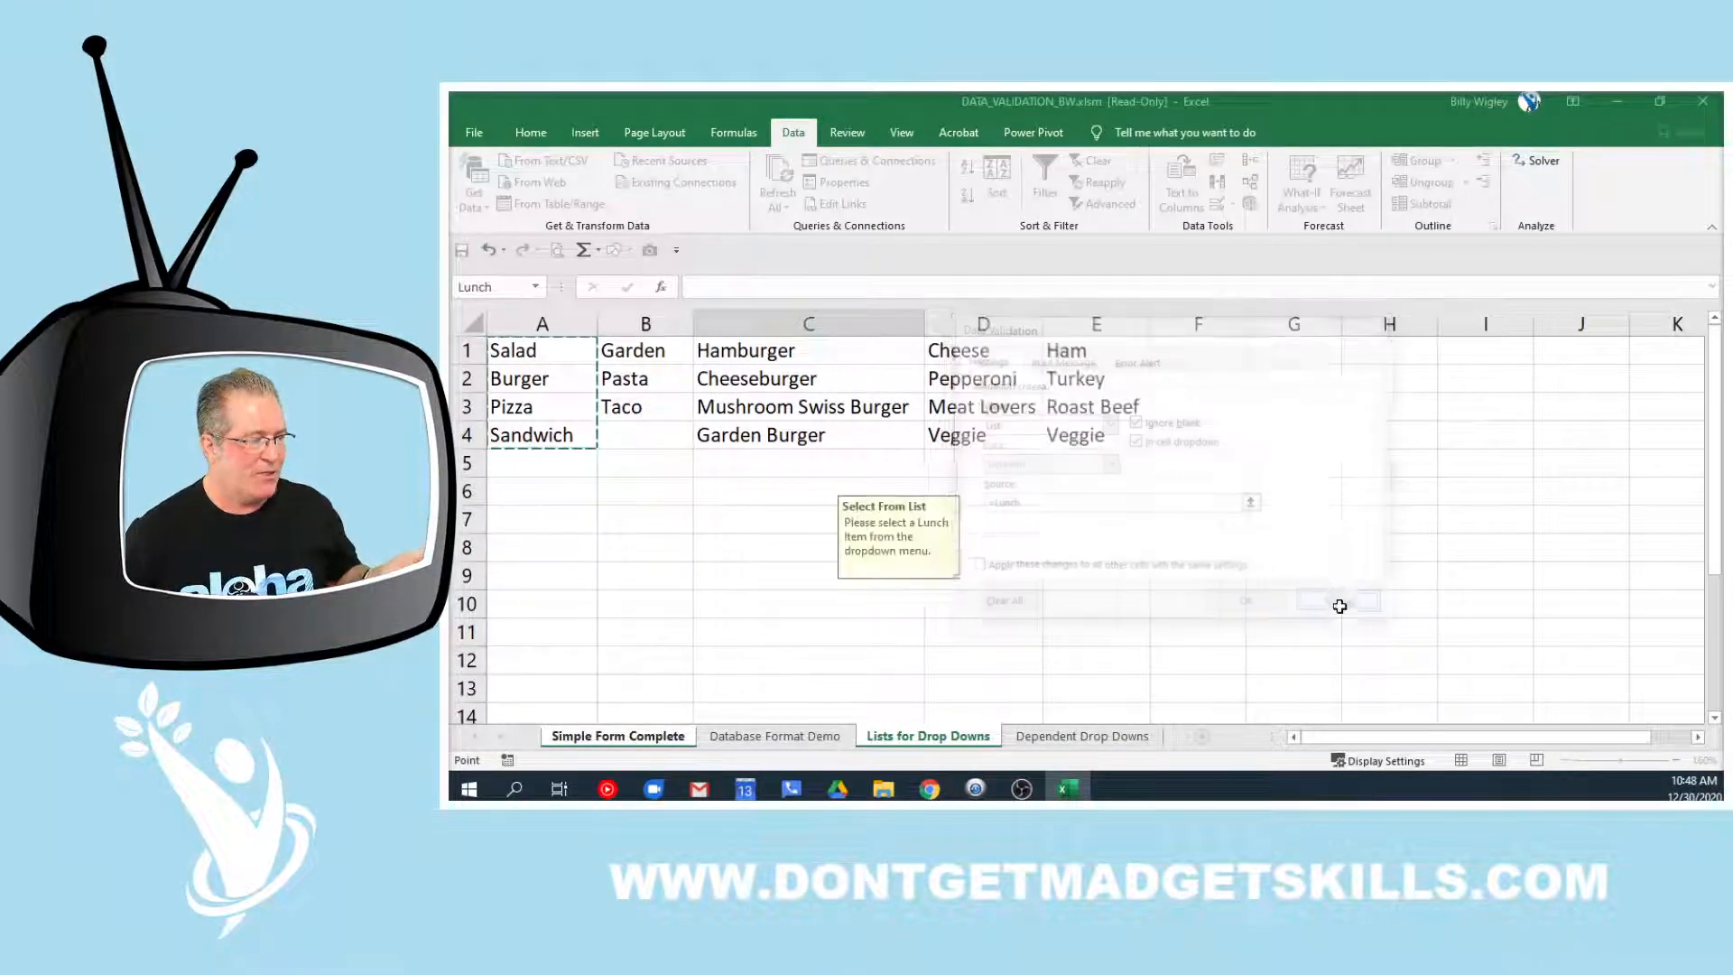
{"action": "left_click", "coordinate": [930, 737]}
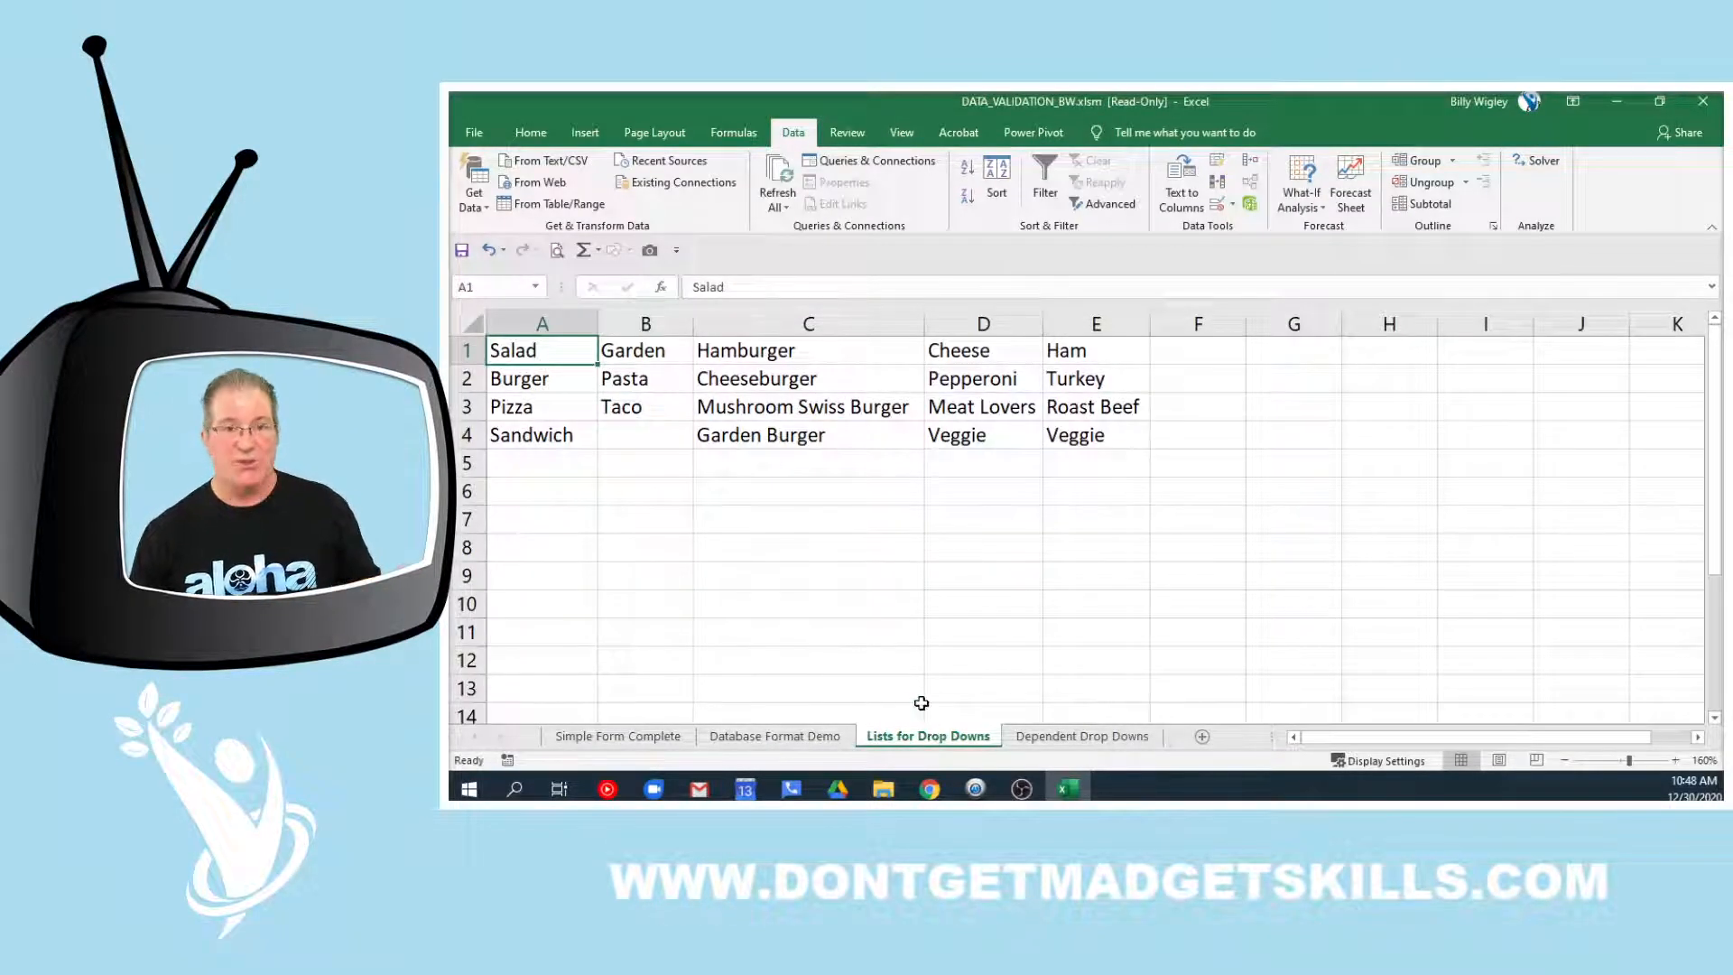
{"action": "left_click", "coordinate": [632, 736]}
{"action": "scroll", "coordinate": [745, 578], "scroll_direction": "down", "scroll_amount": 10}
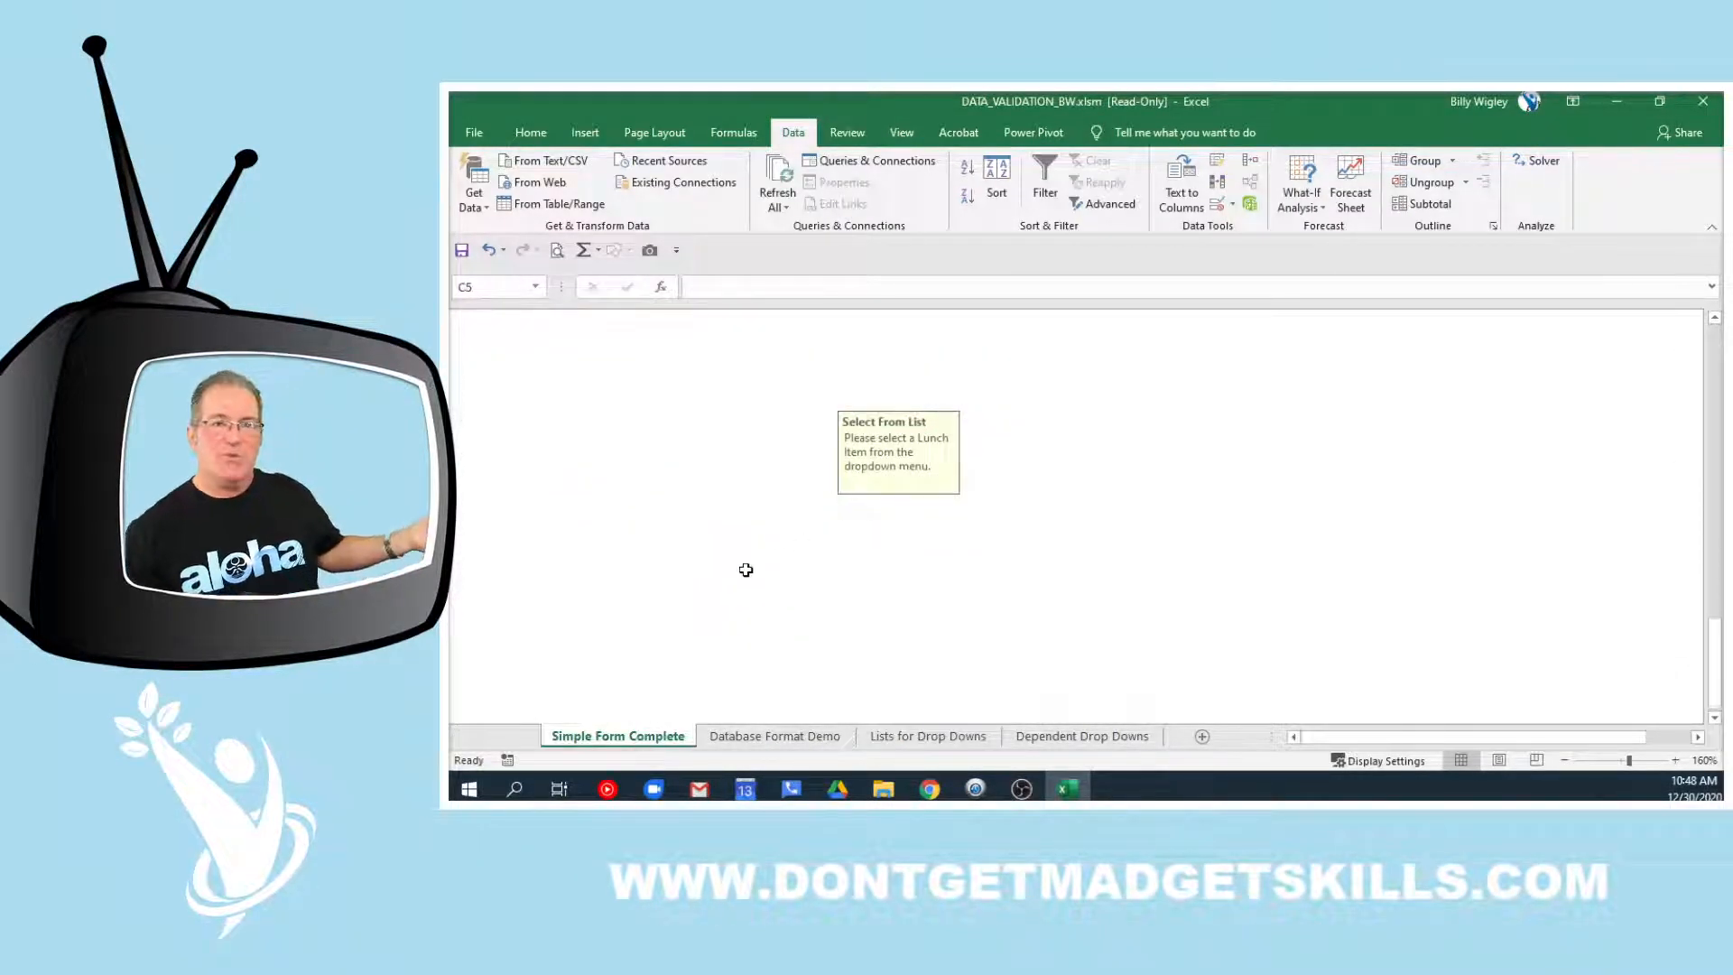
{"action": "scroll", "coordinate": [736, 586], "scroll_direction": "up", "scroll_amount": 10}
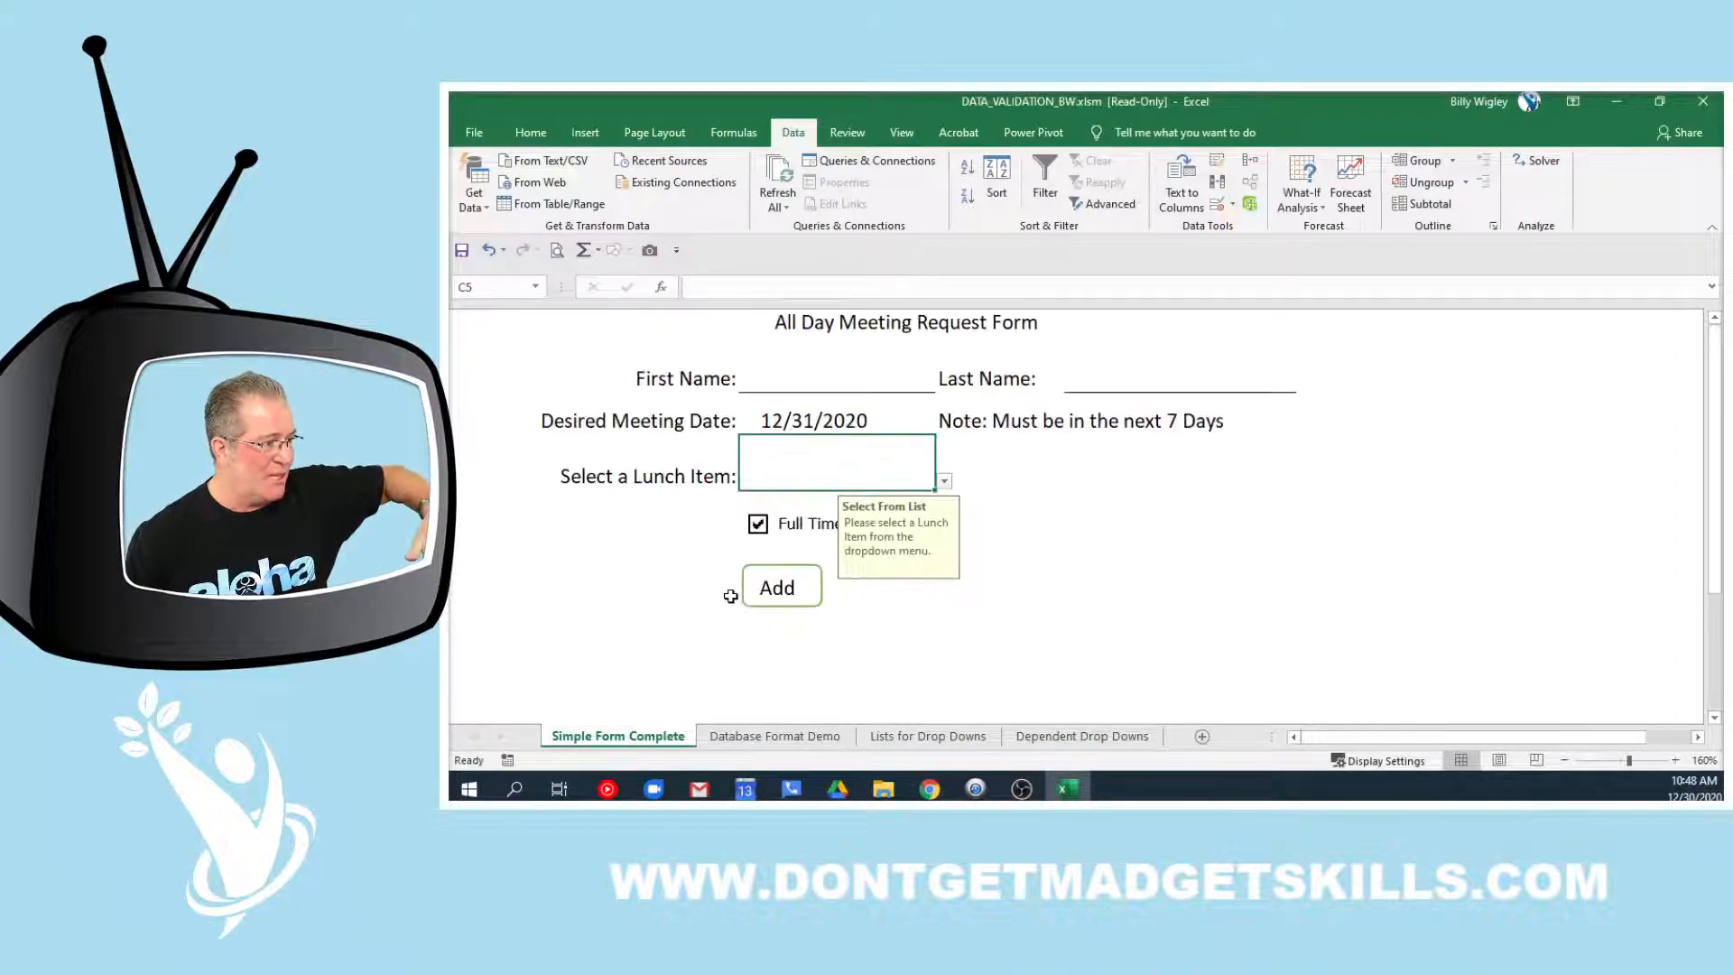
{"action": "left_click", "coordinate": [927, 736]}
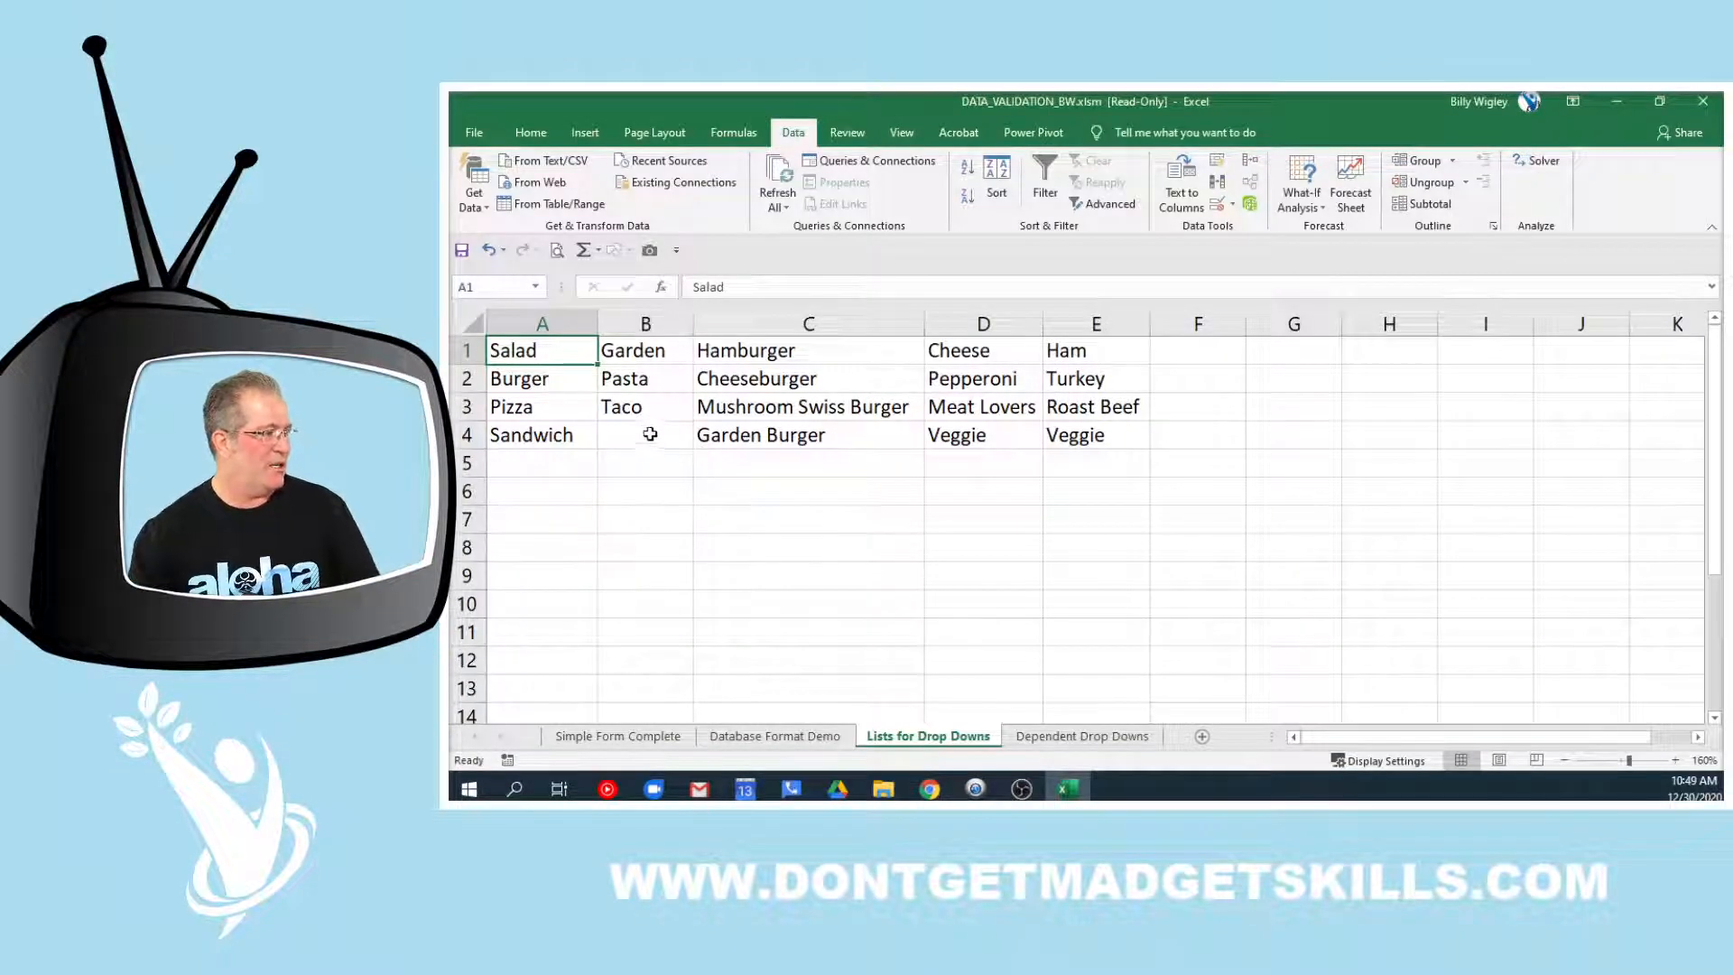
{"action": "left_click_drag", "start_coordinate": [545, 354], "coordinate": [540, 440]}
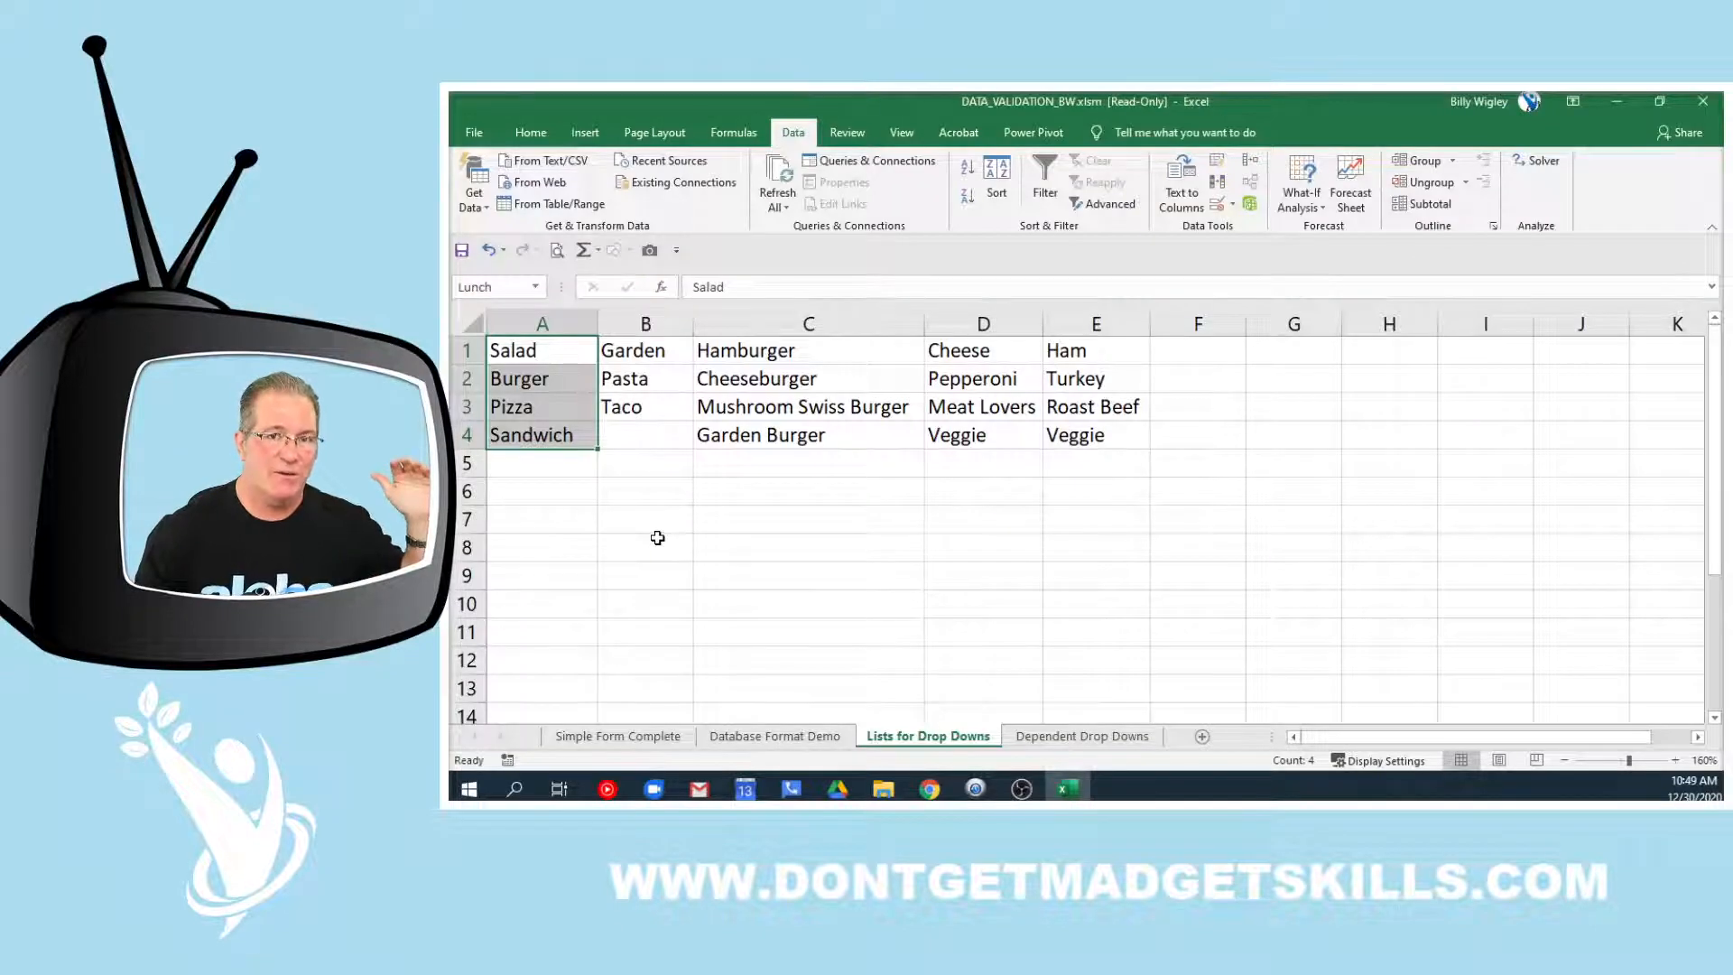
{"action": "left_click", "coordinate": [571, 352]}
{"action": "left_click_drag", "start_coordinate": [567, 349], "coordinate": [547, 439]}
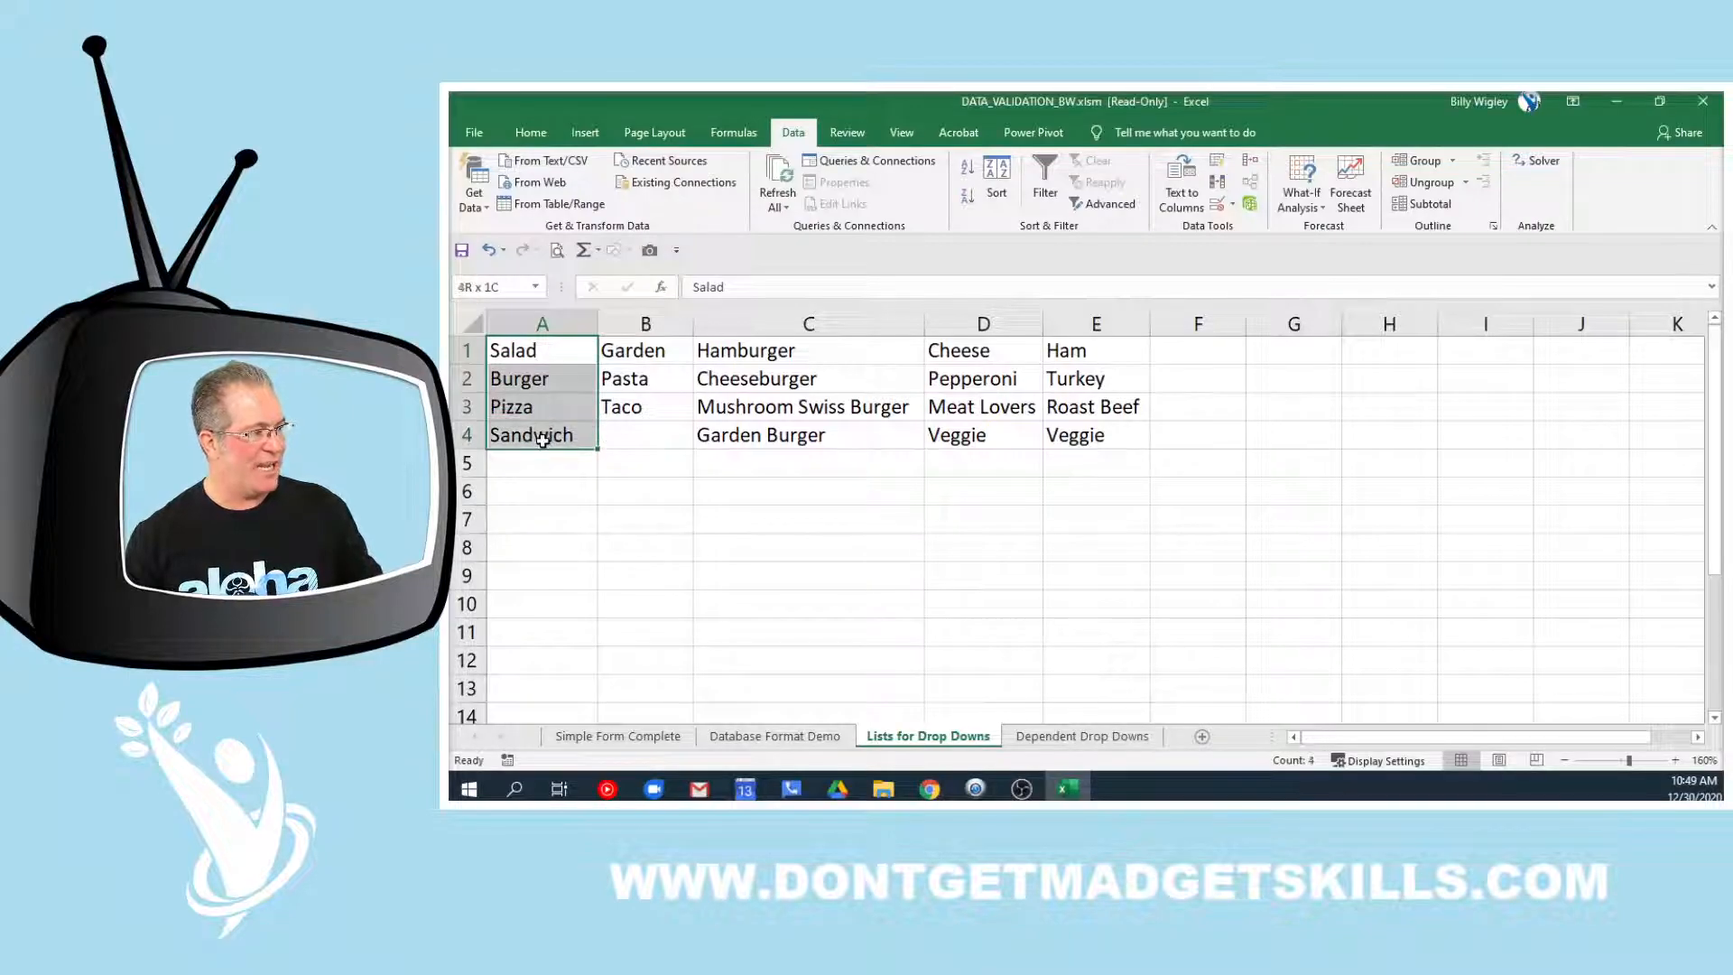
{"action": "left_click_drag", "start_coordinate": [574, 361], "coordinate": [560, 435]}
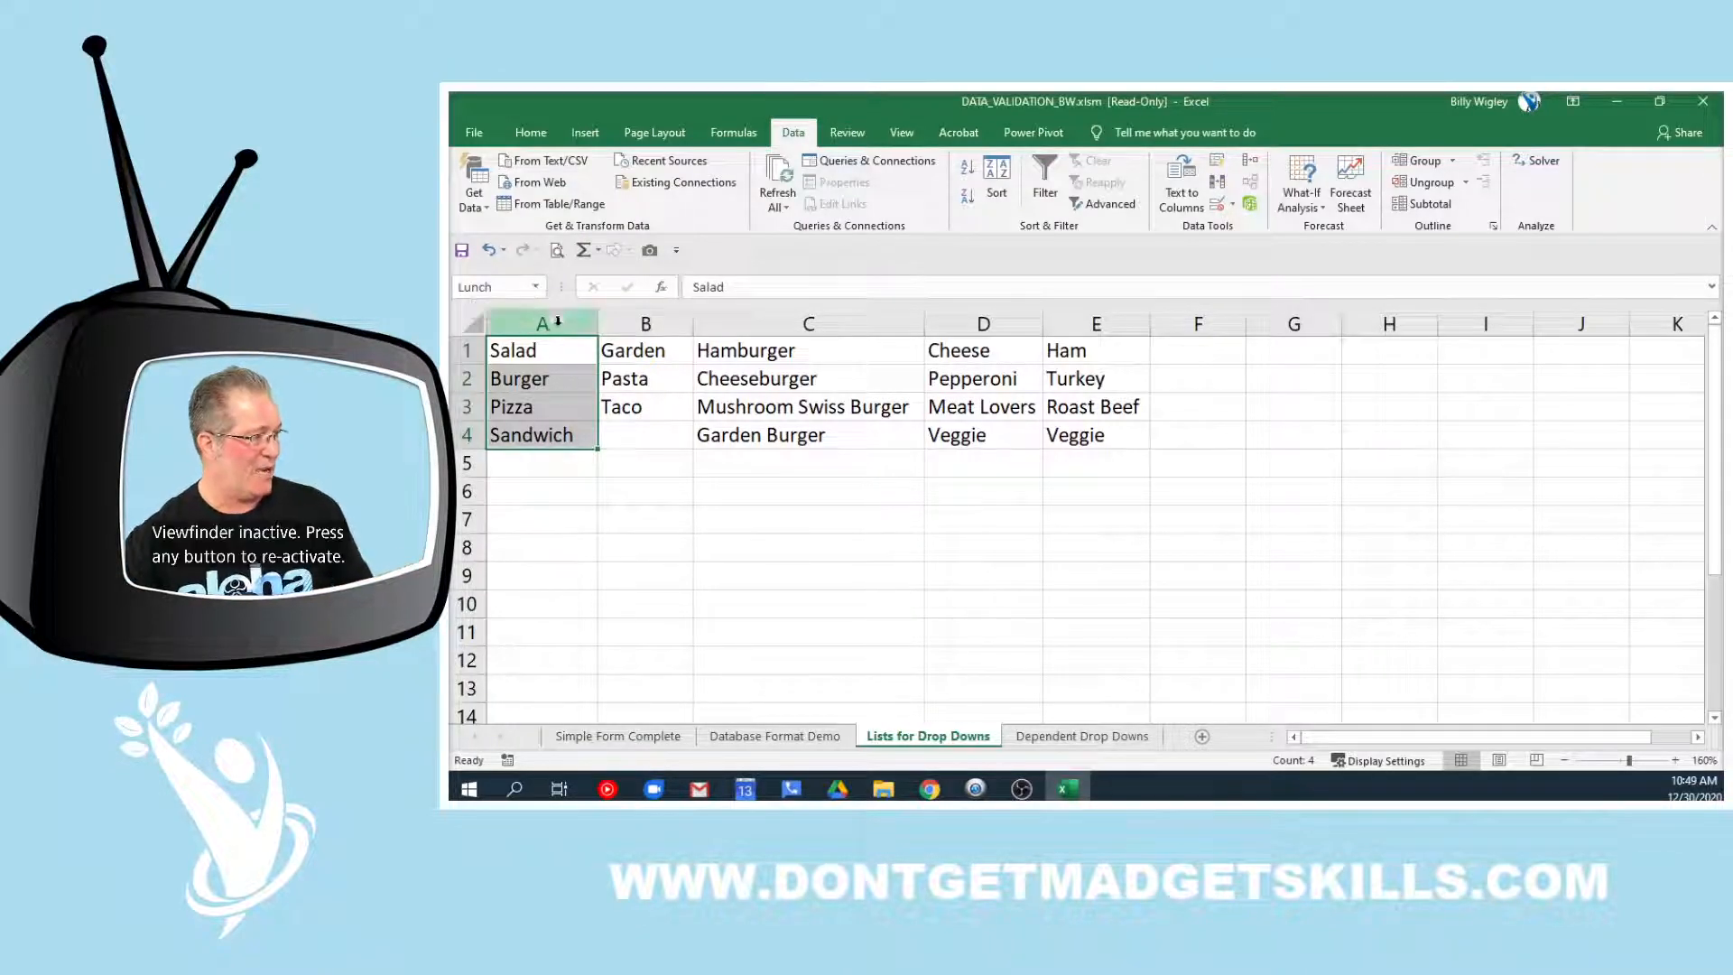
{"action": "left_click_drag", "start_coordinate": [662, 354], "coordinate": [662, 415]}
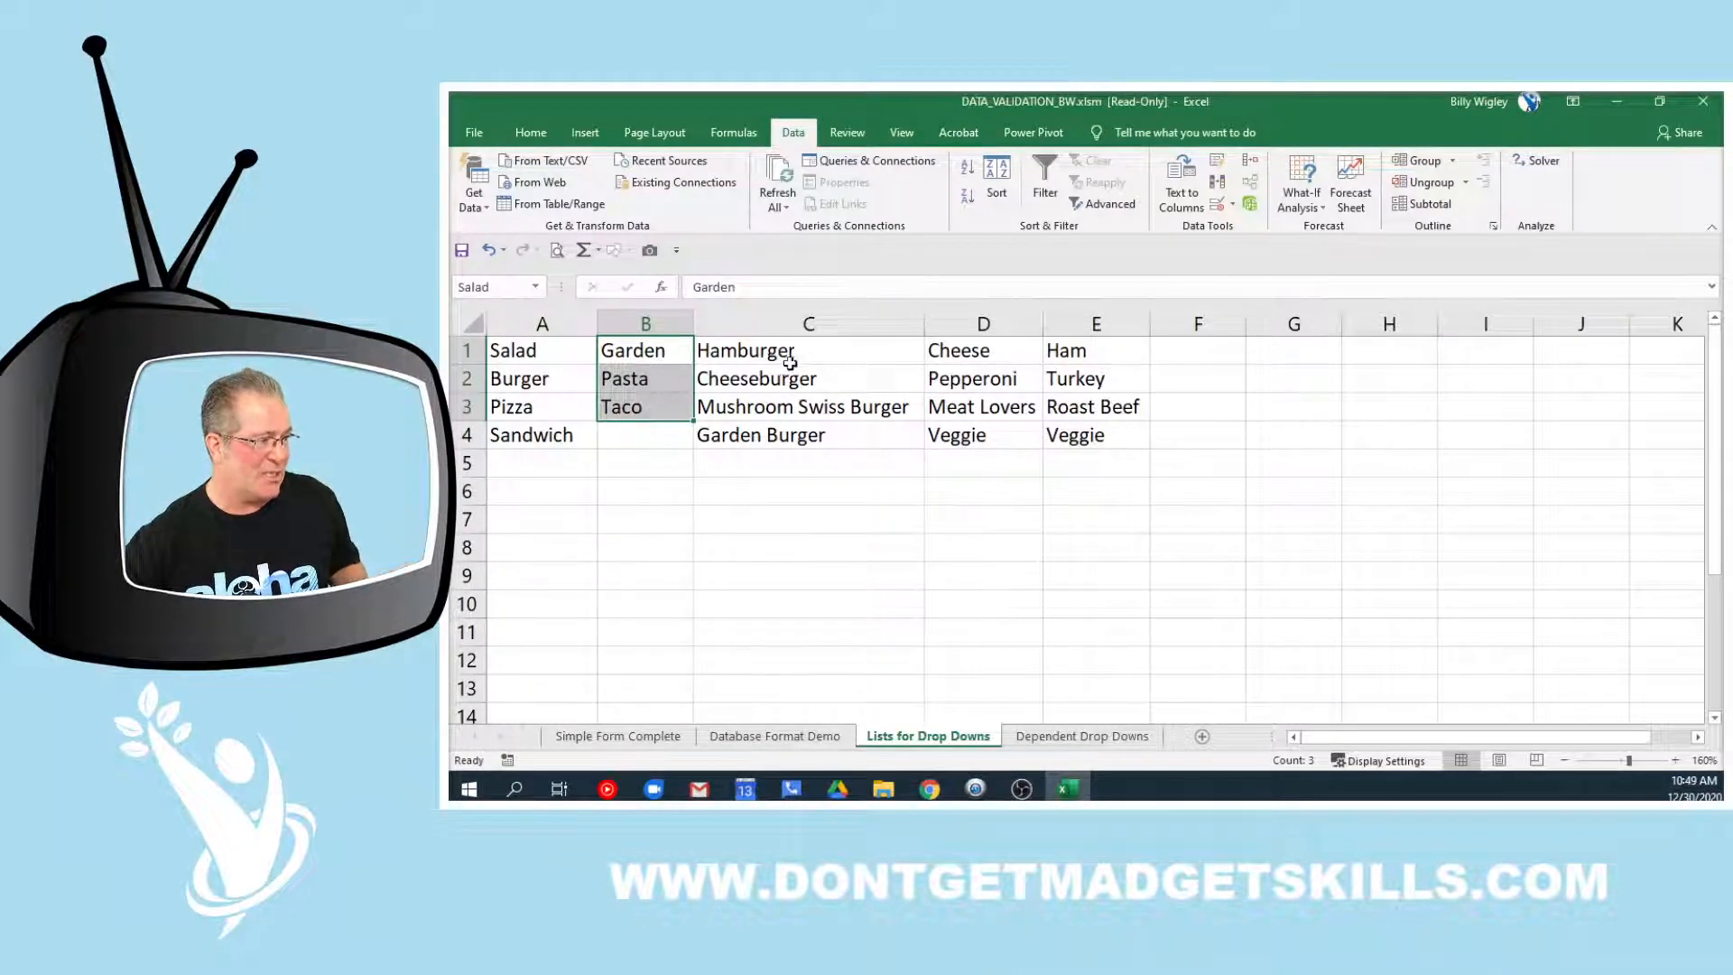
{"action": "left_click_drag", "start_coordinate": [808, 356], "coordinate": [802, 435]}
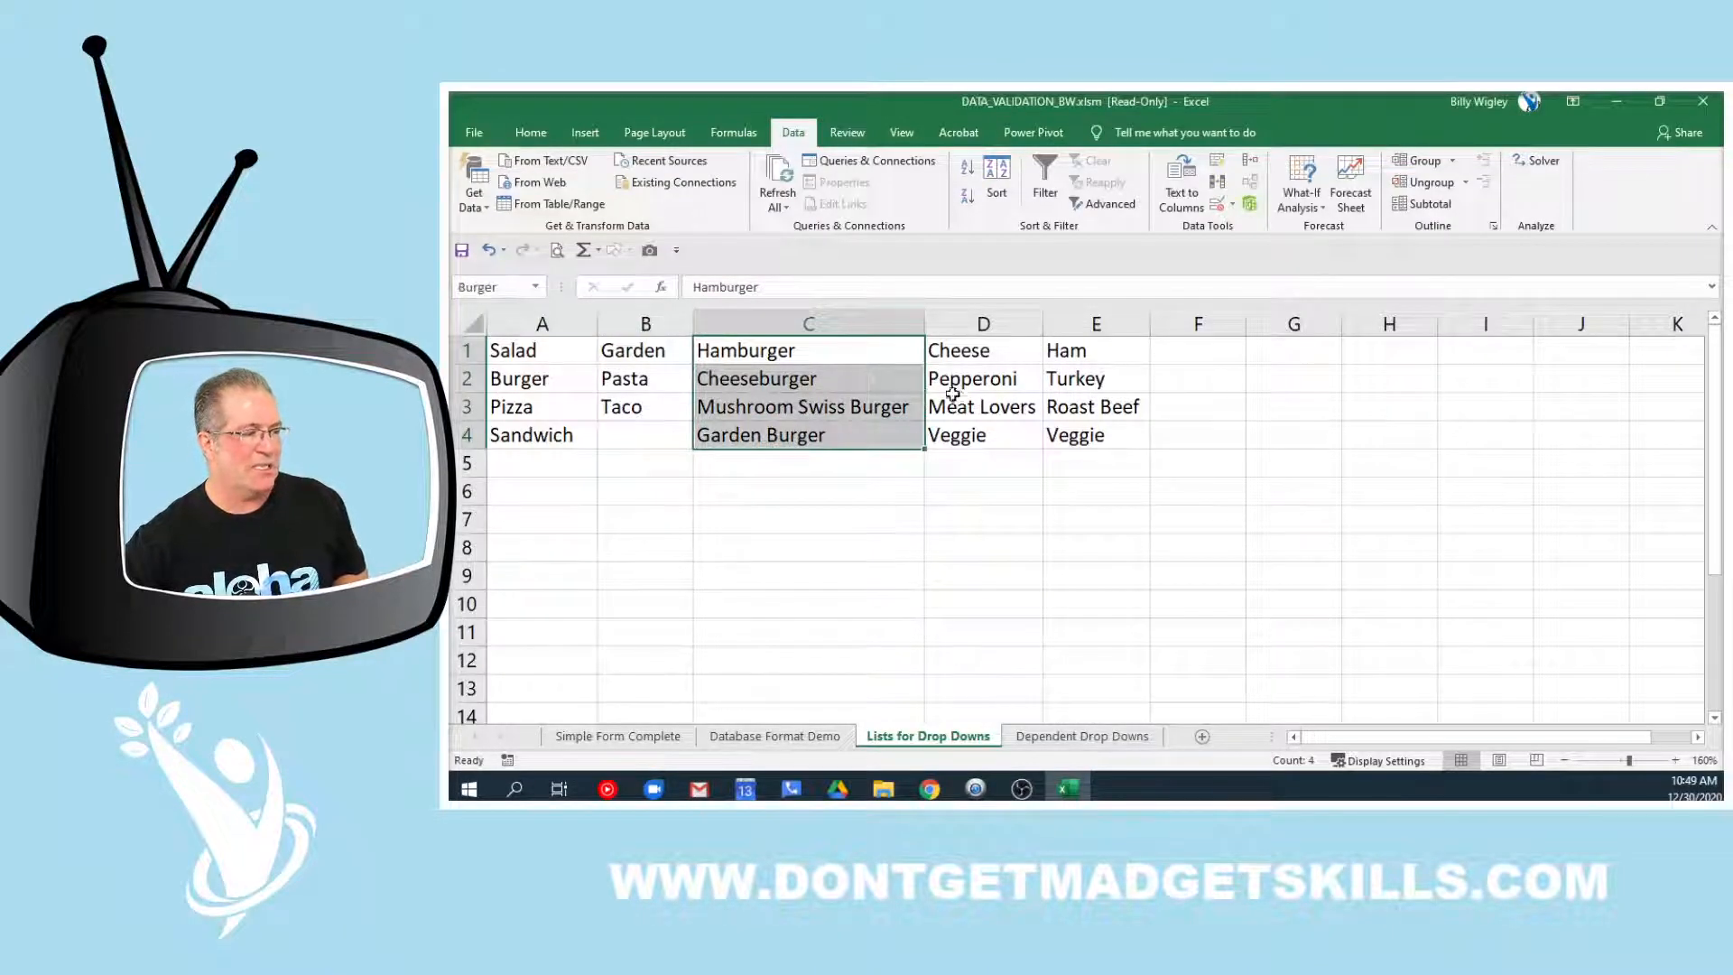
{"action": "left_click_drag", "start_coordinate": [985, 349], "coordinate": [1002, 435]}
{"action": "left_click_drag", "start_coordinate": [1118, 347], "coordinate": [1116, 423]}
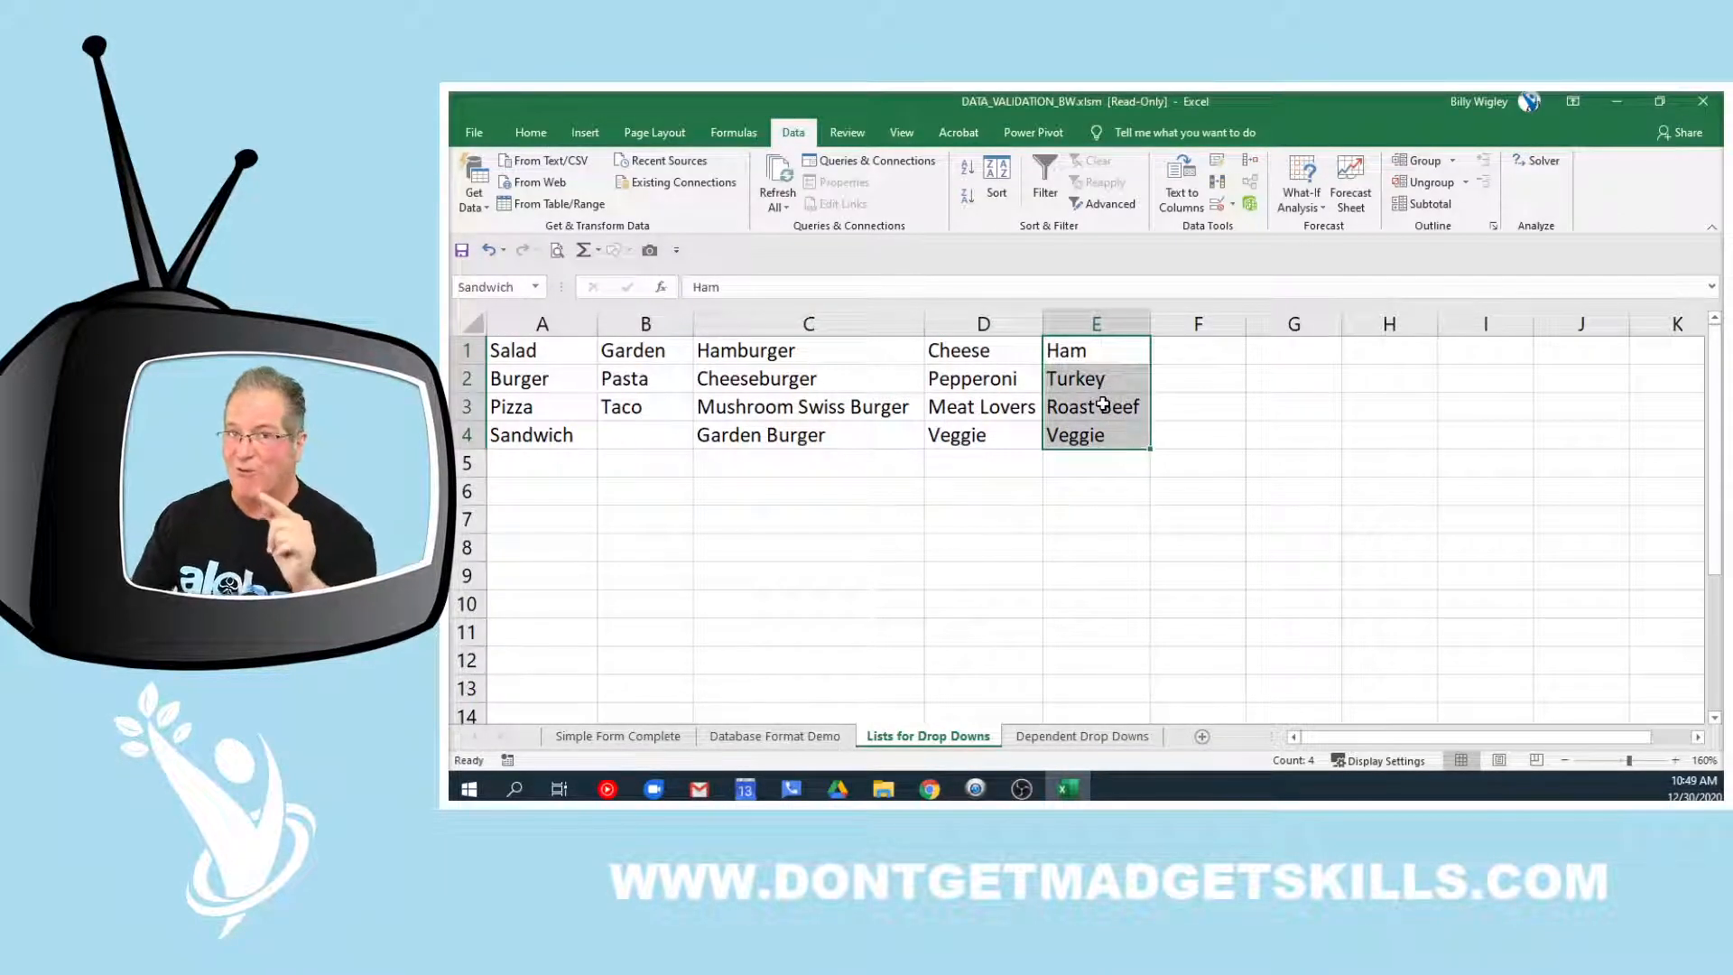
{"action": "left_click_drag", "start_coordinate": [537, 354], "coordinate": [525, 440]}
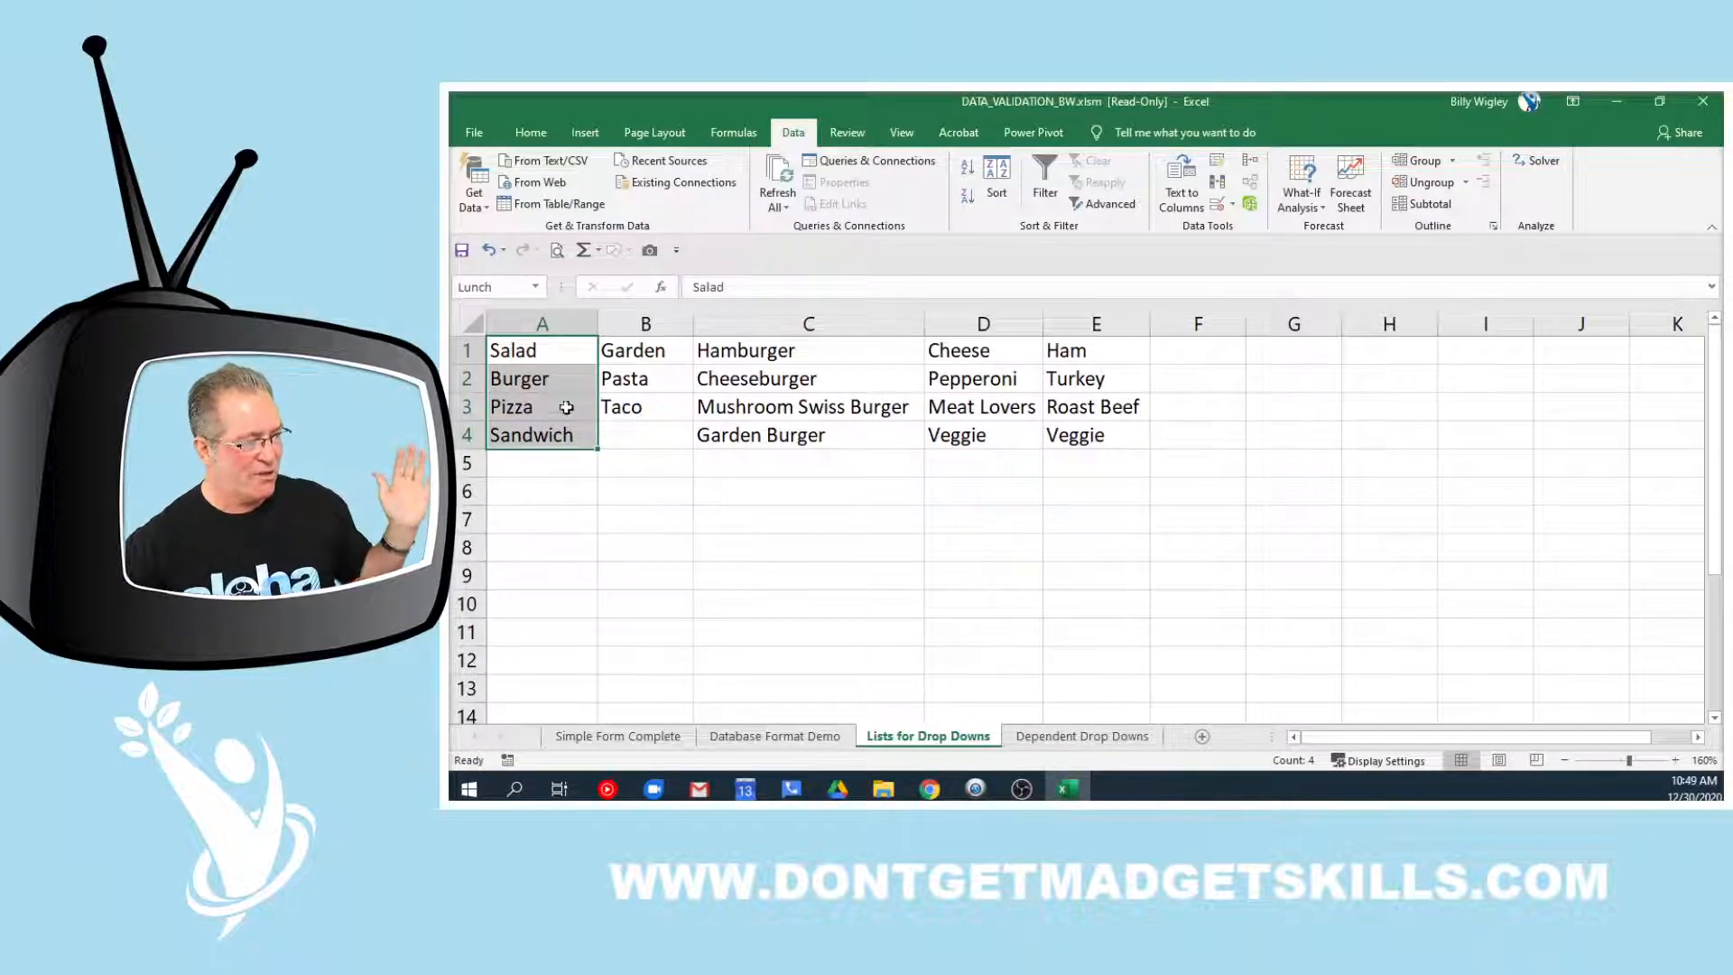
{"action": "left_click", "coordinate": [650, 743]}
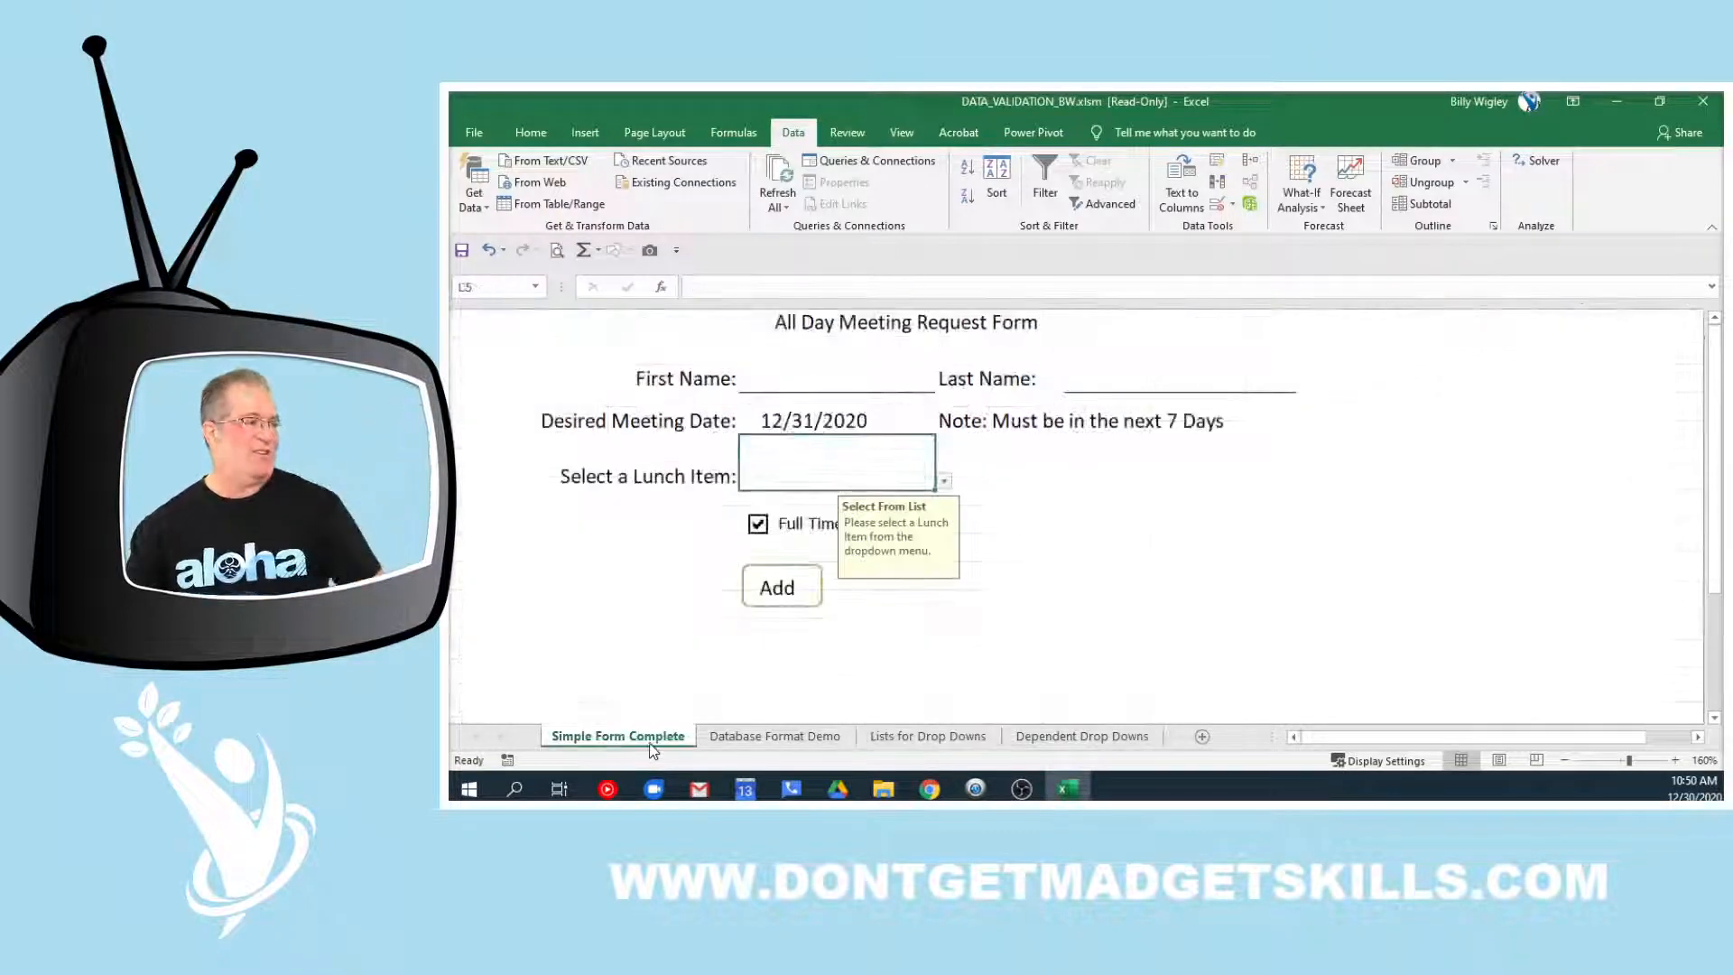
{"action": "left_click", "coordinate": [1216, 203]}
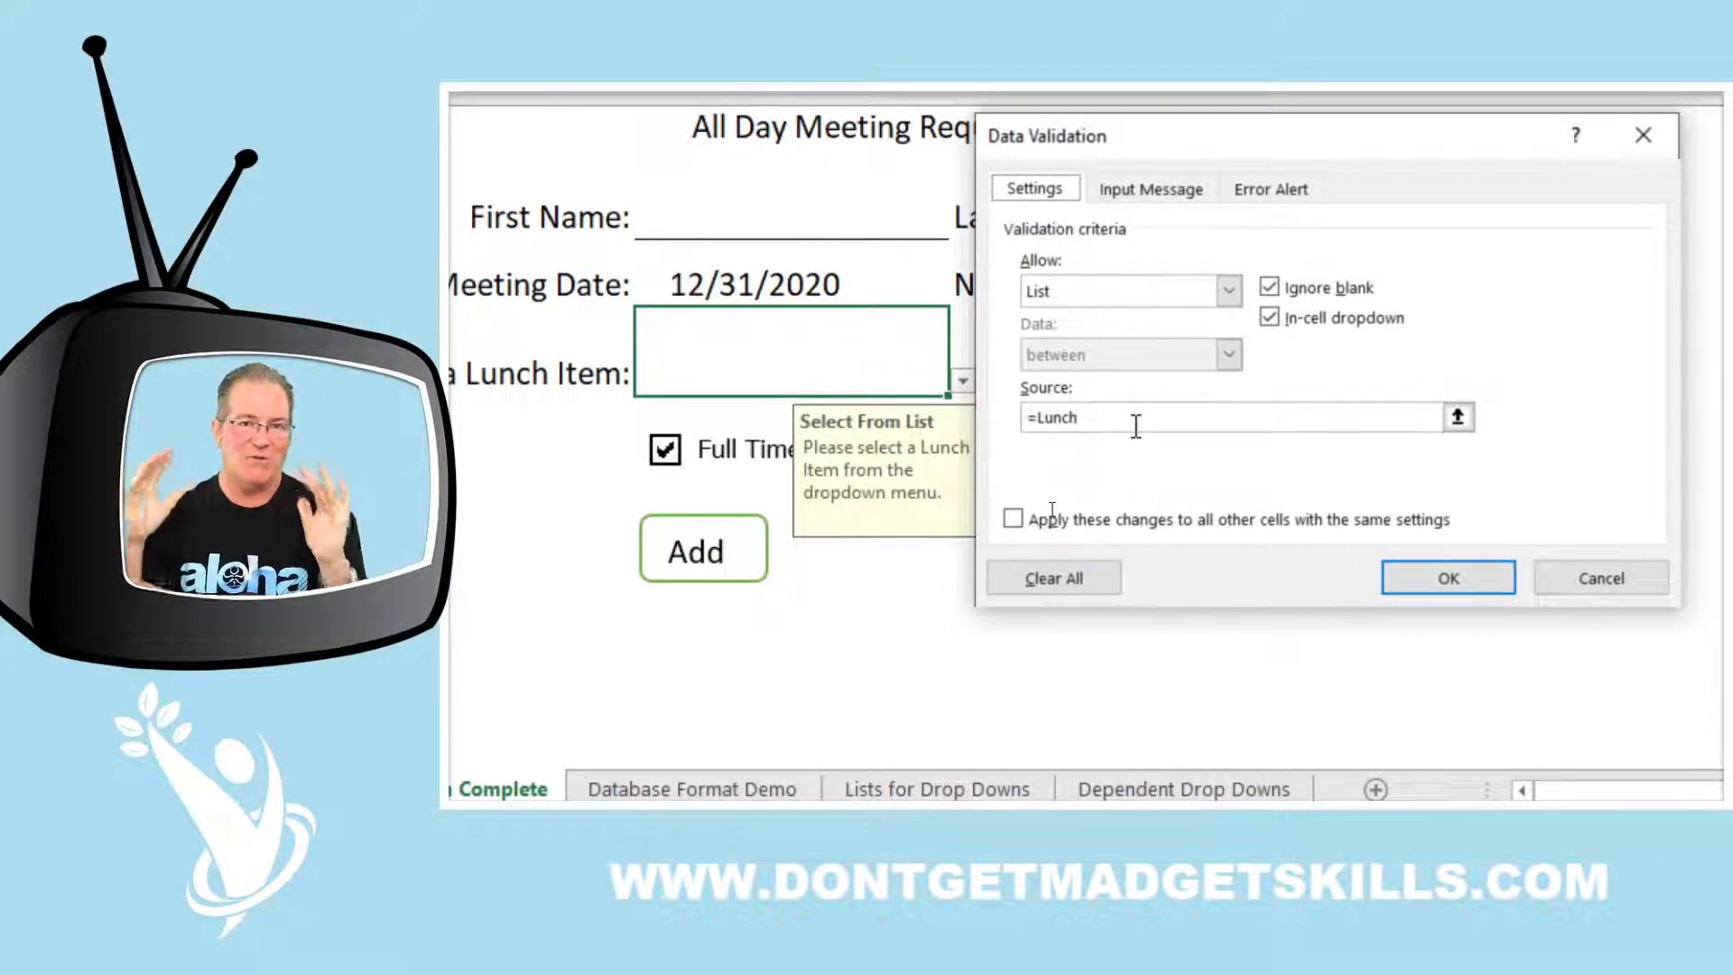
{"action": "left_click", "coordinate": [1141, 191]}
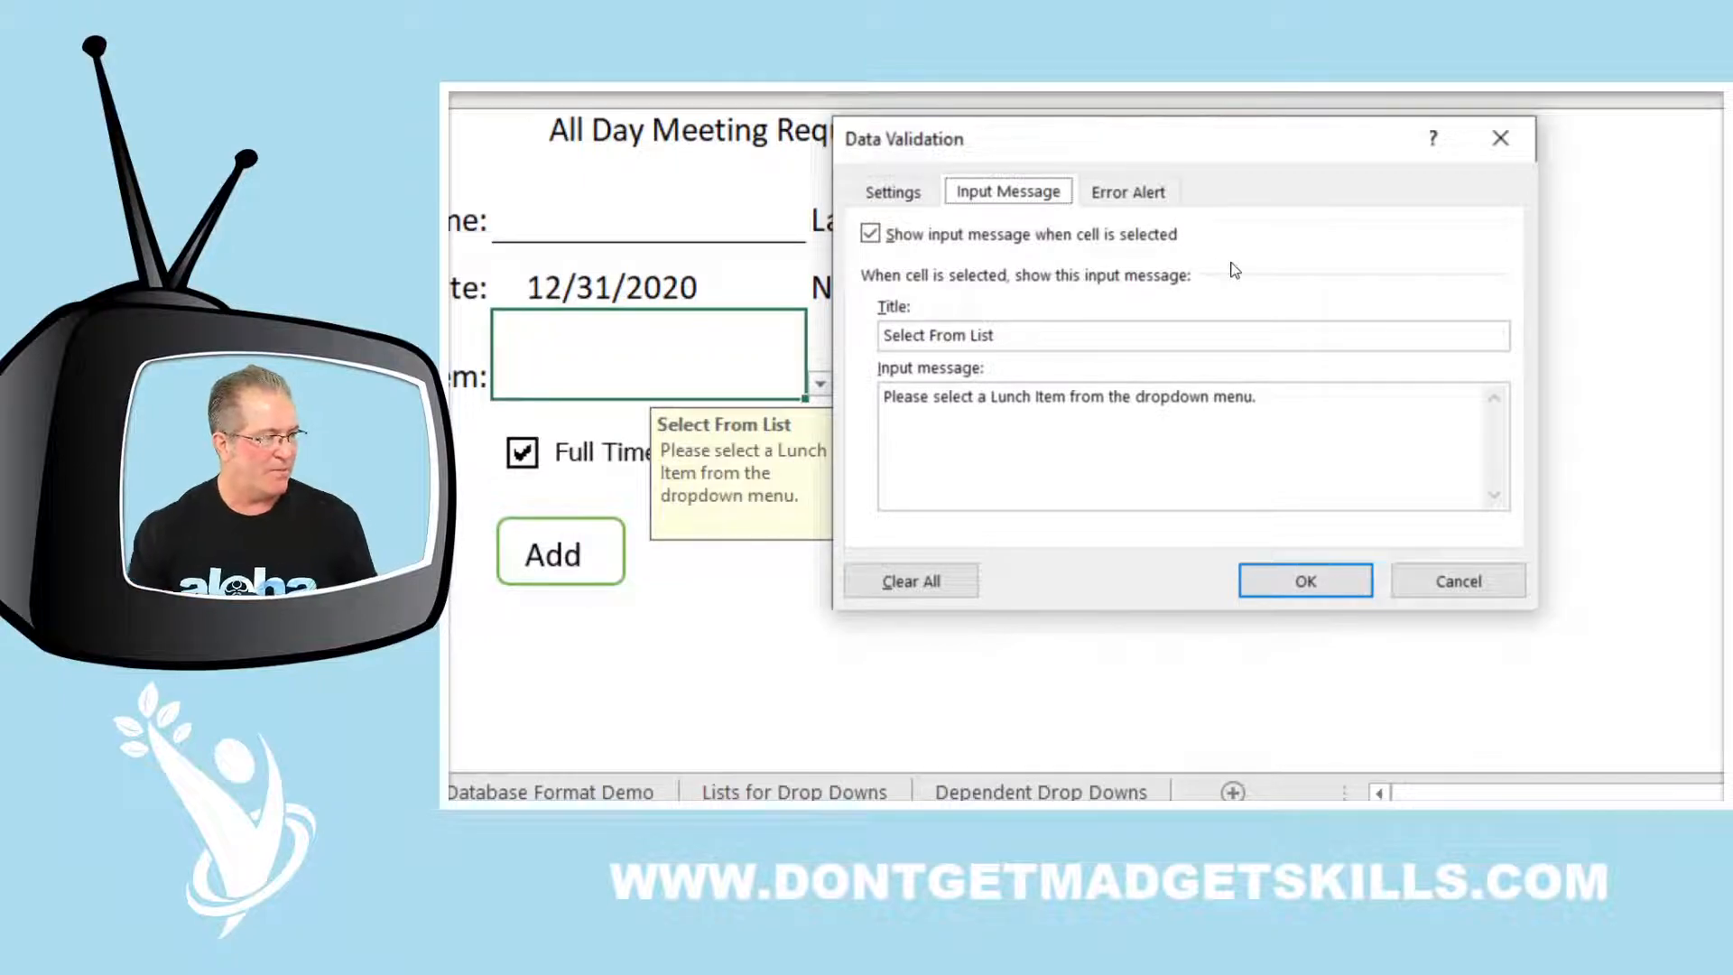
{"action": "left_click_drag", "start_coordinate": [881, 397], "coordinate": [1068, 404]}
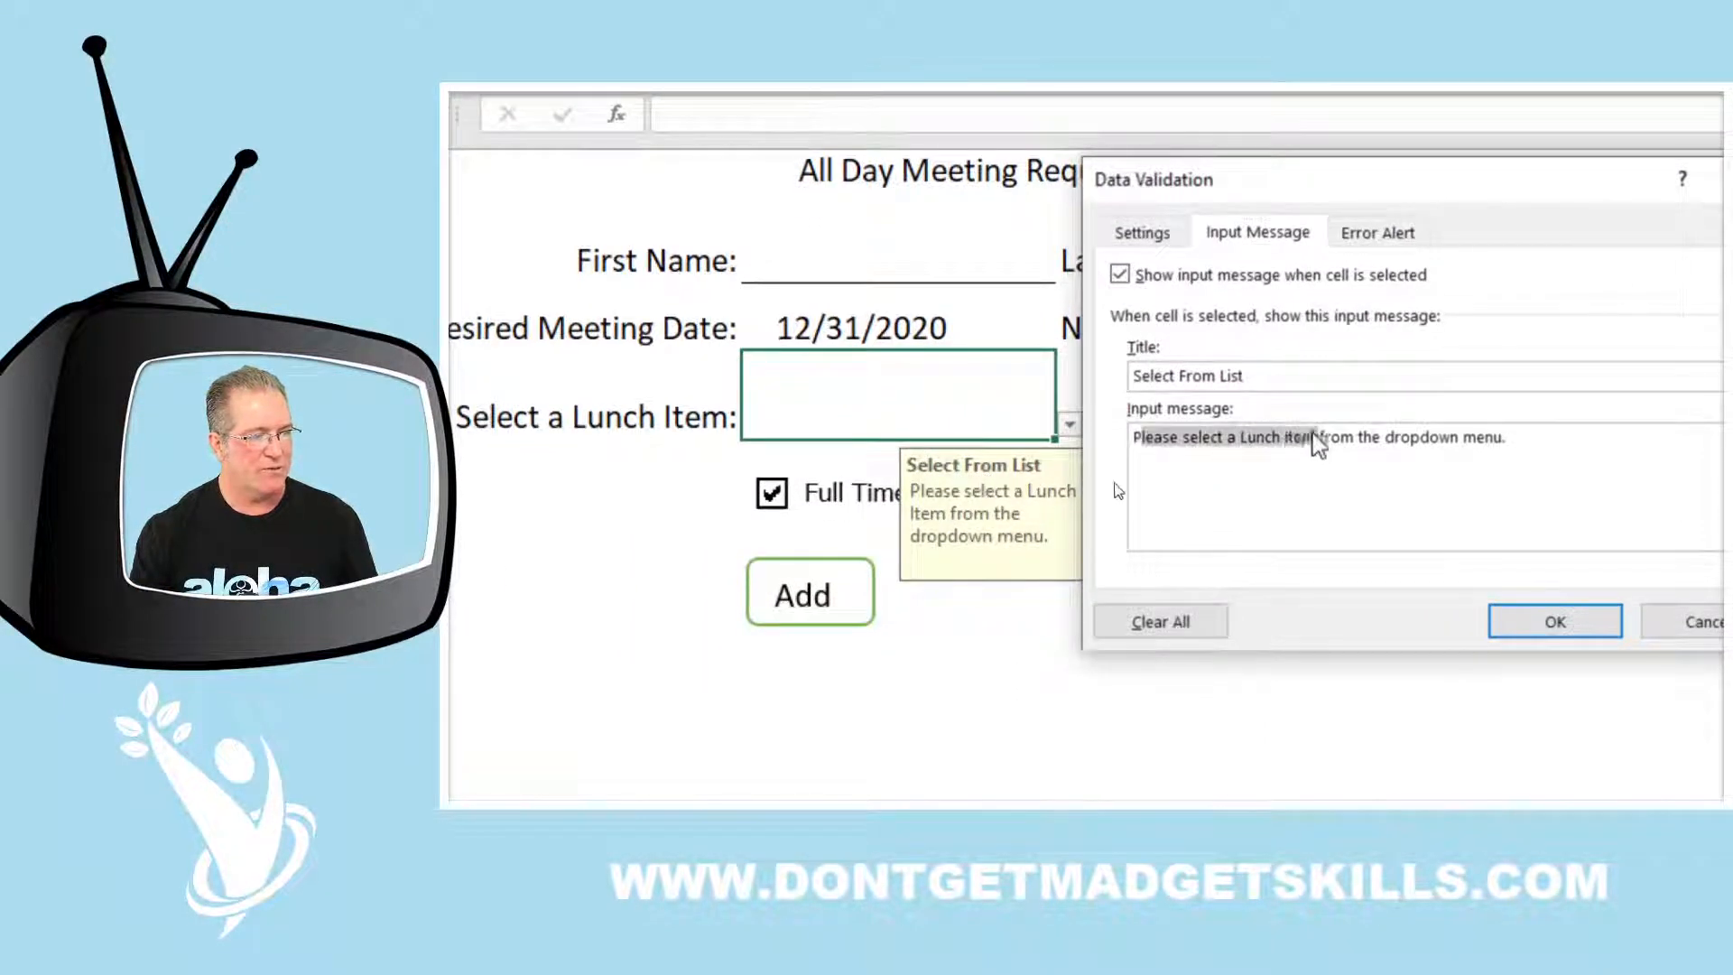
{"action": "left_click_drag", "start_coordinate": [1318, 442], "coordinate": [1535, 437]}
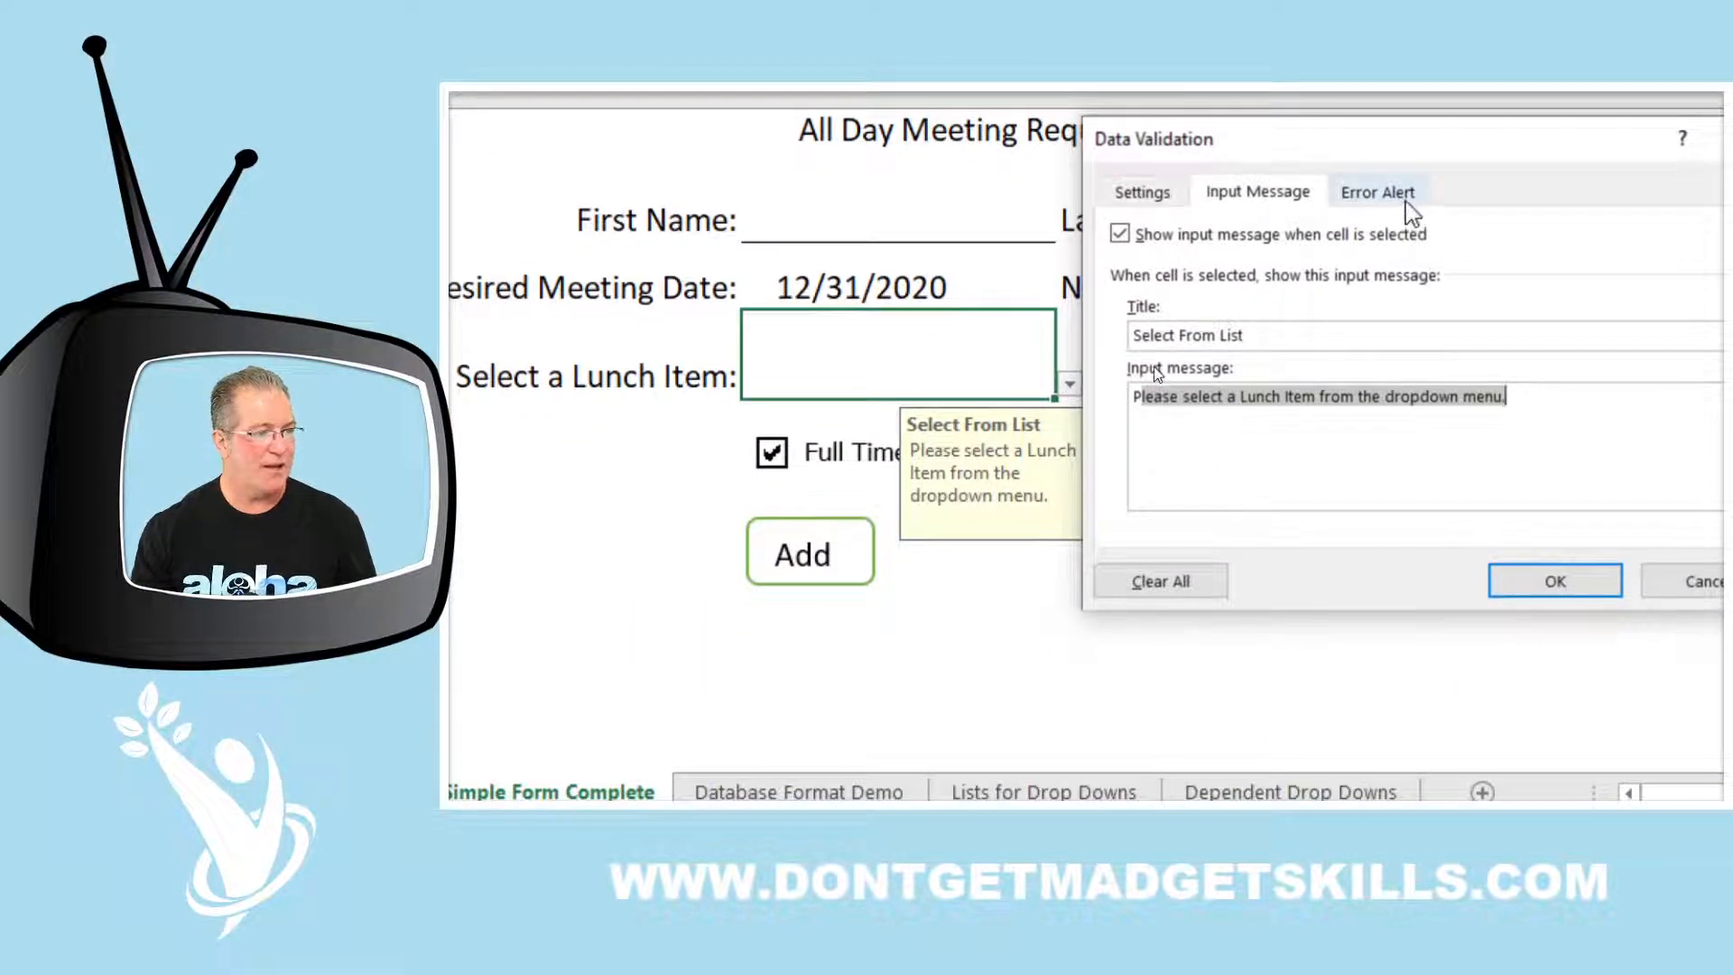
{"action": "left_click", "coordinate": [1406, 203]}
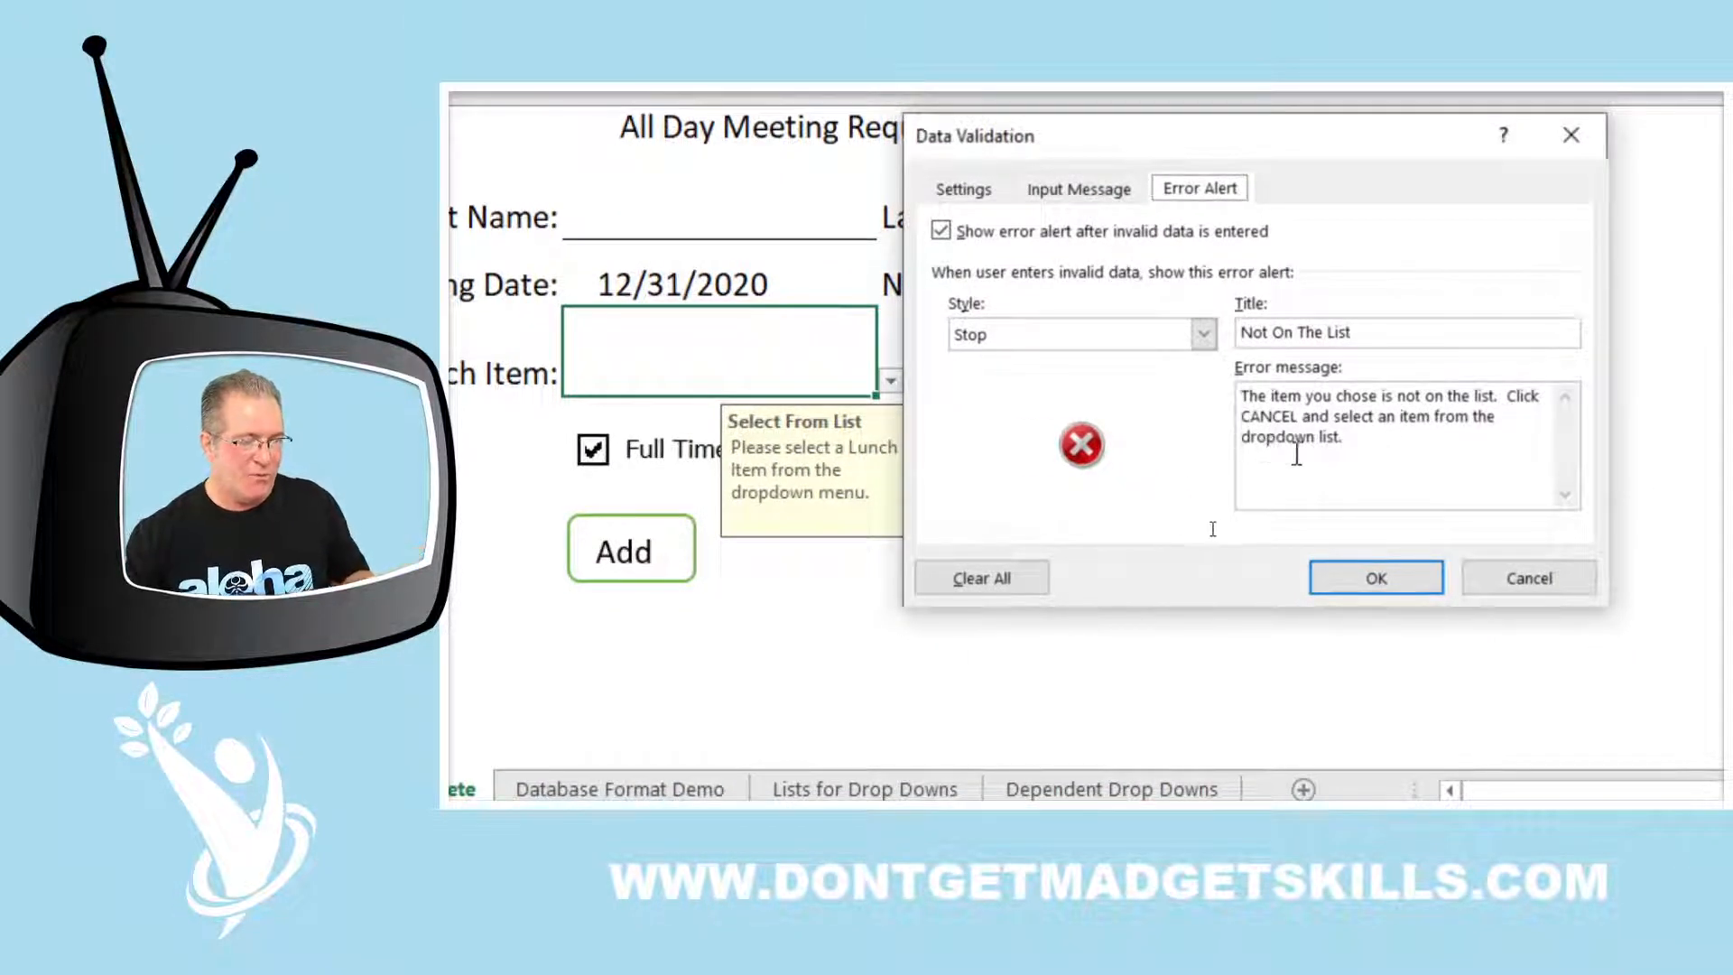
{"action": "left_click_drag", "start_coordinate": [1345, 438], "coordinate": [1227, 406]}
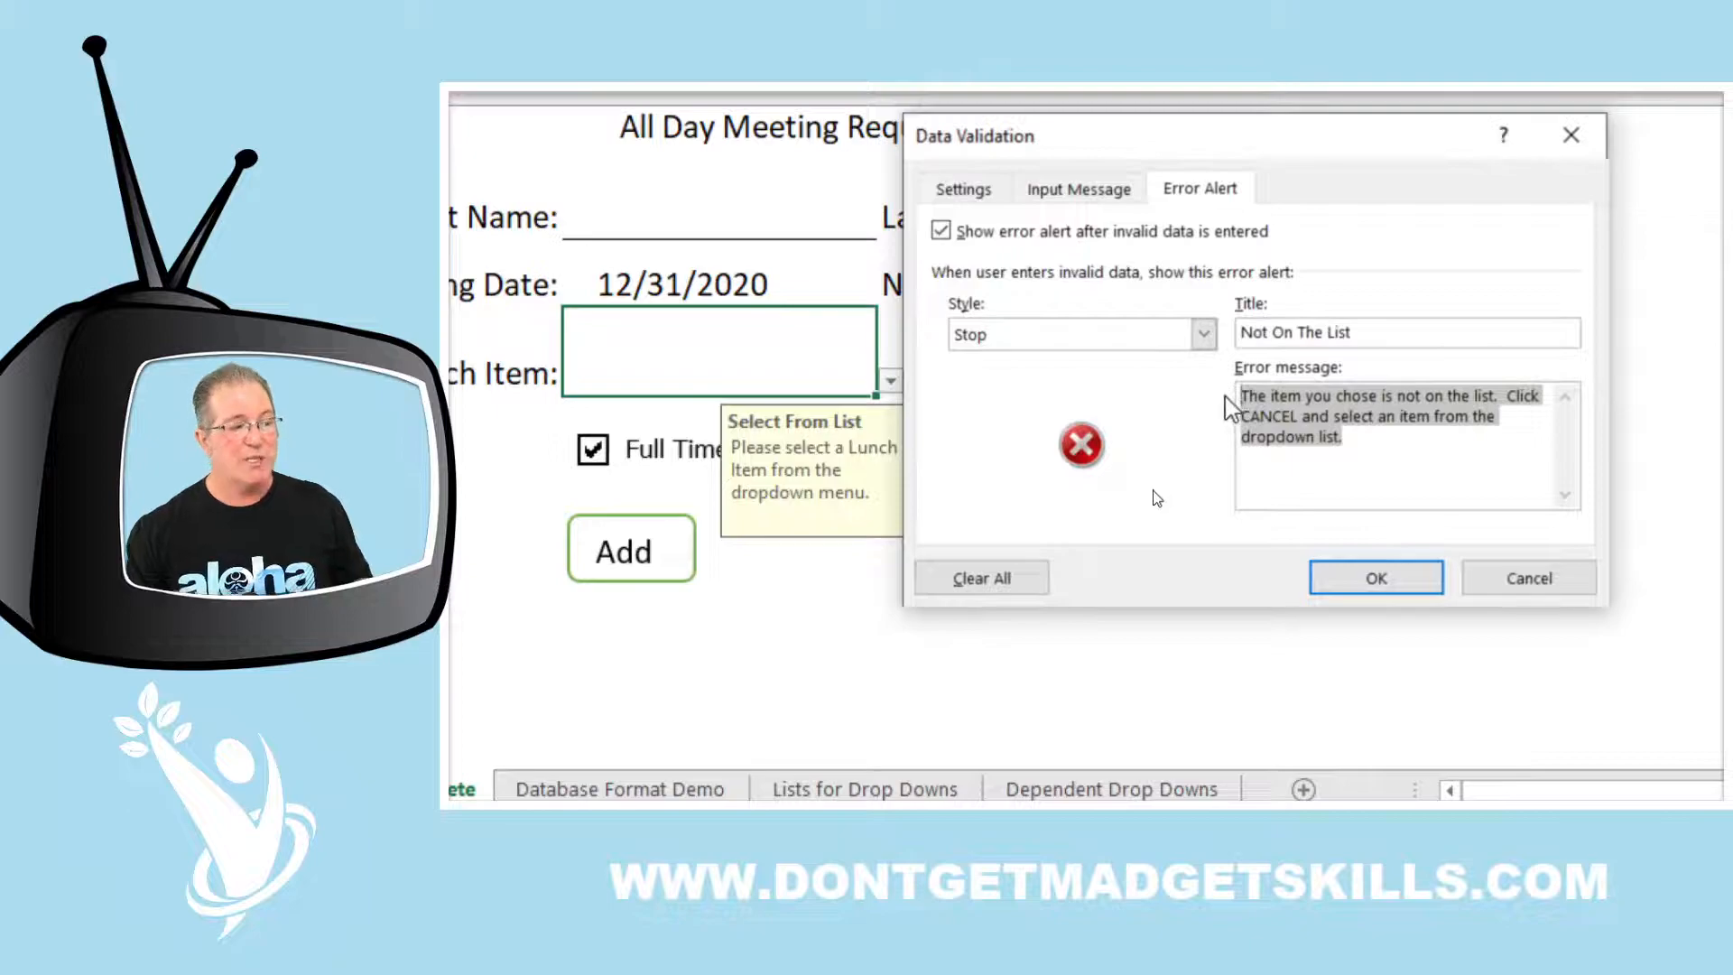
{"action": "left_click_drag", "start_coordinate": [1389, 334], "coordinate": [1210, 348]}
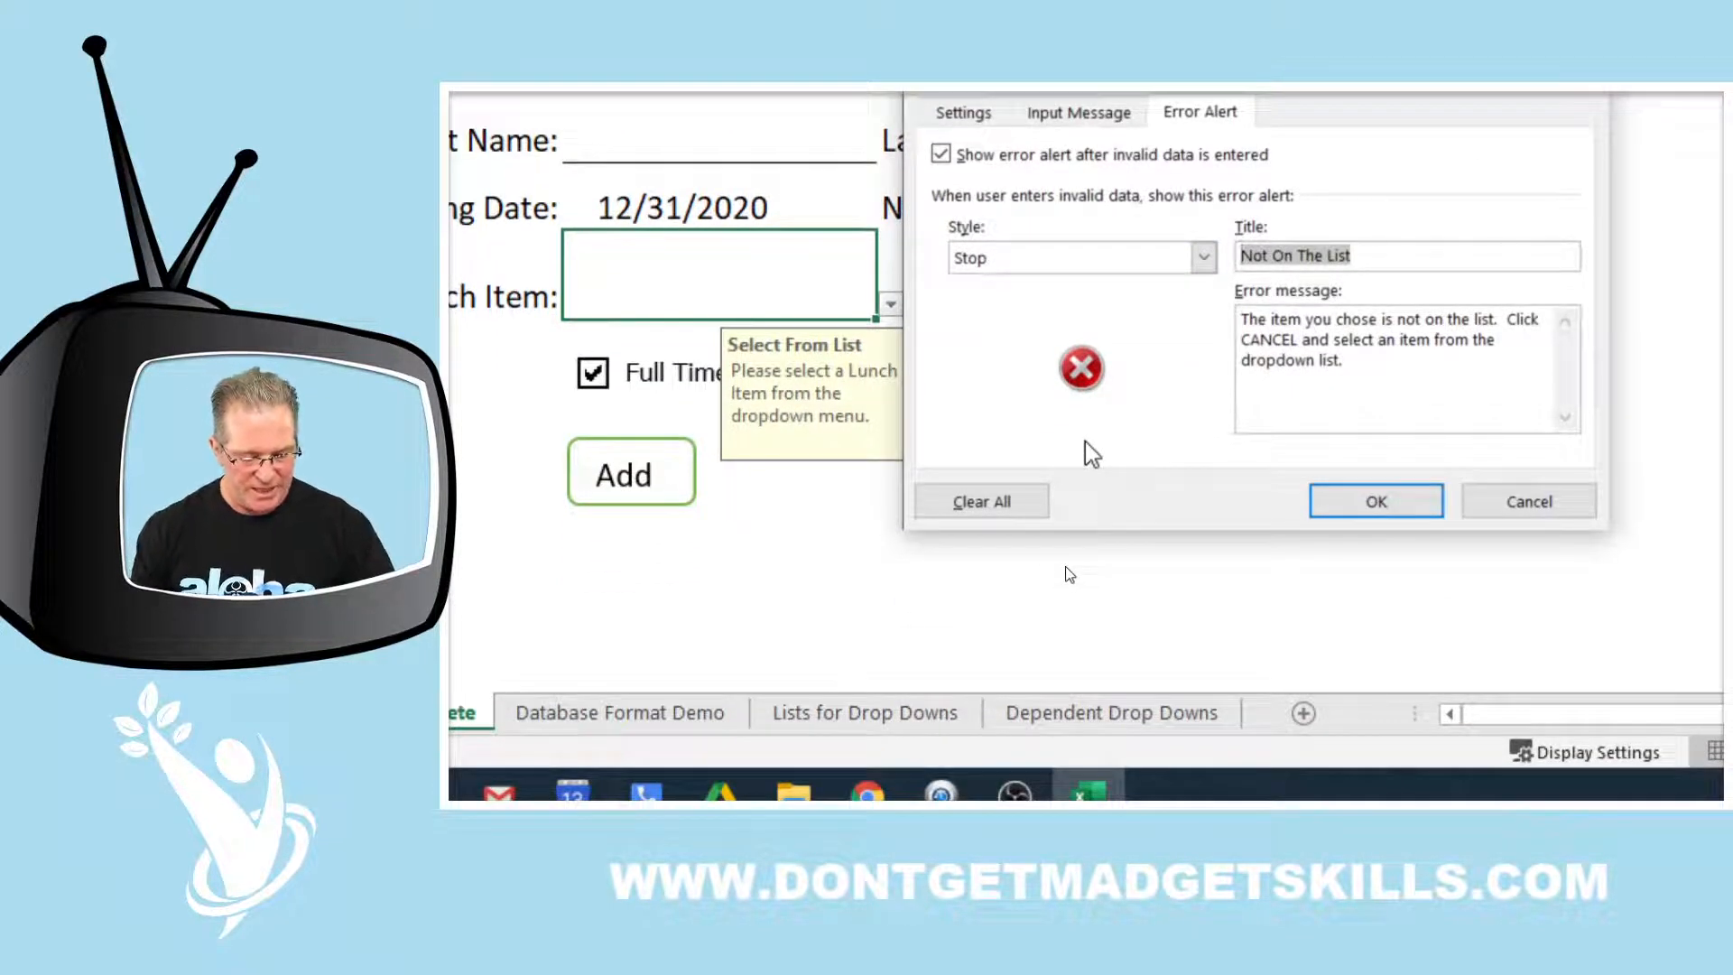
Close the validation rules and choose Burger as the lunch item in C5
{"action": "left_click", "coordinate": [1376, 501]}
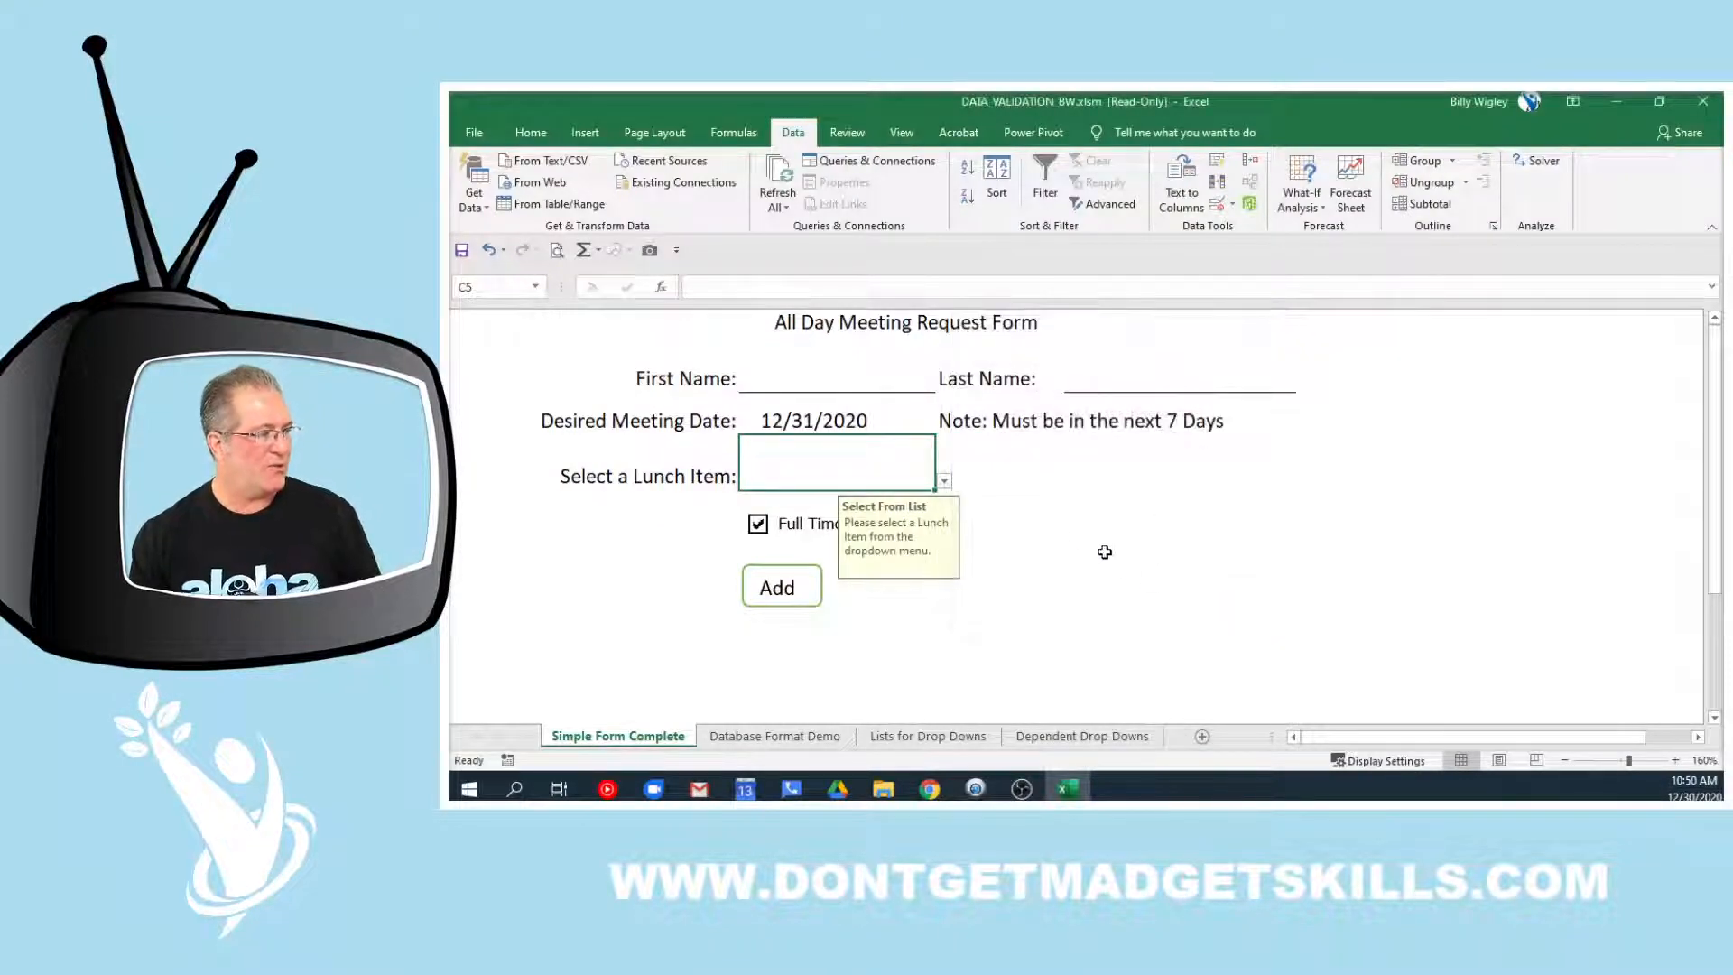
{"action": "left_click", "coordinate": [944, 483]}
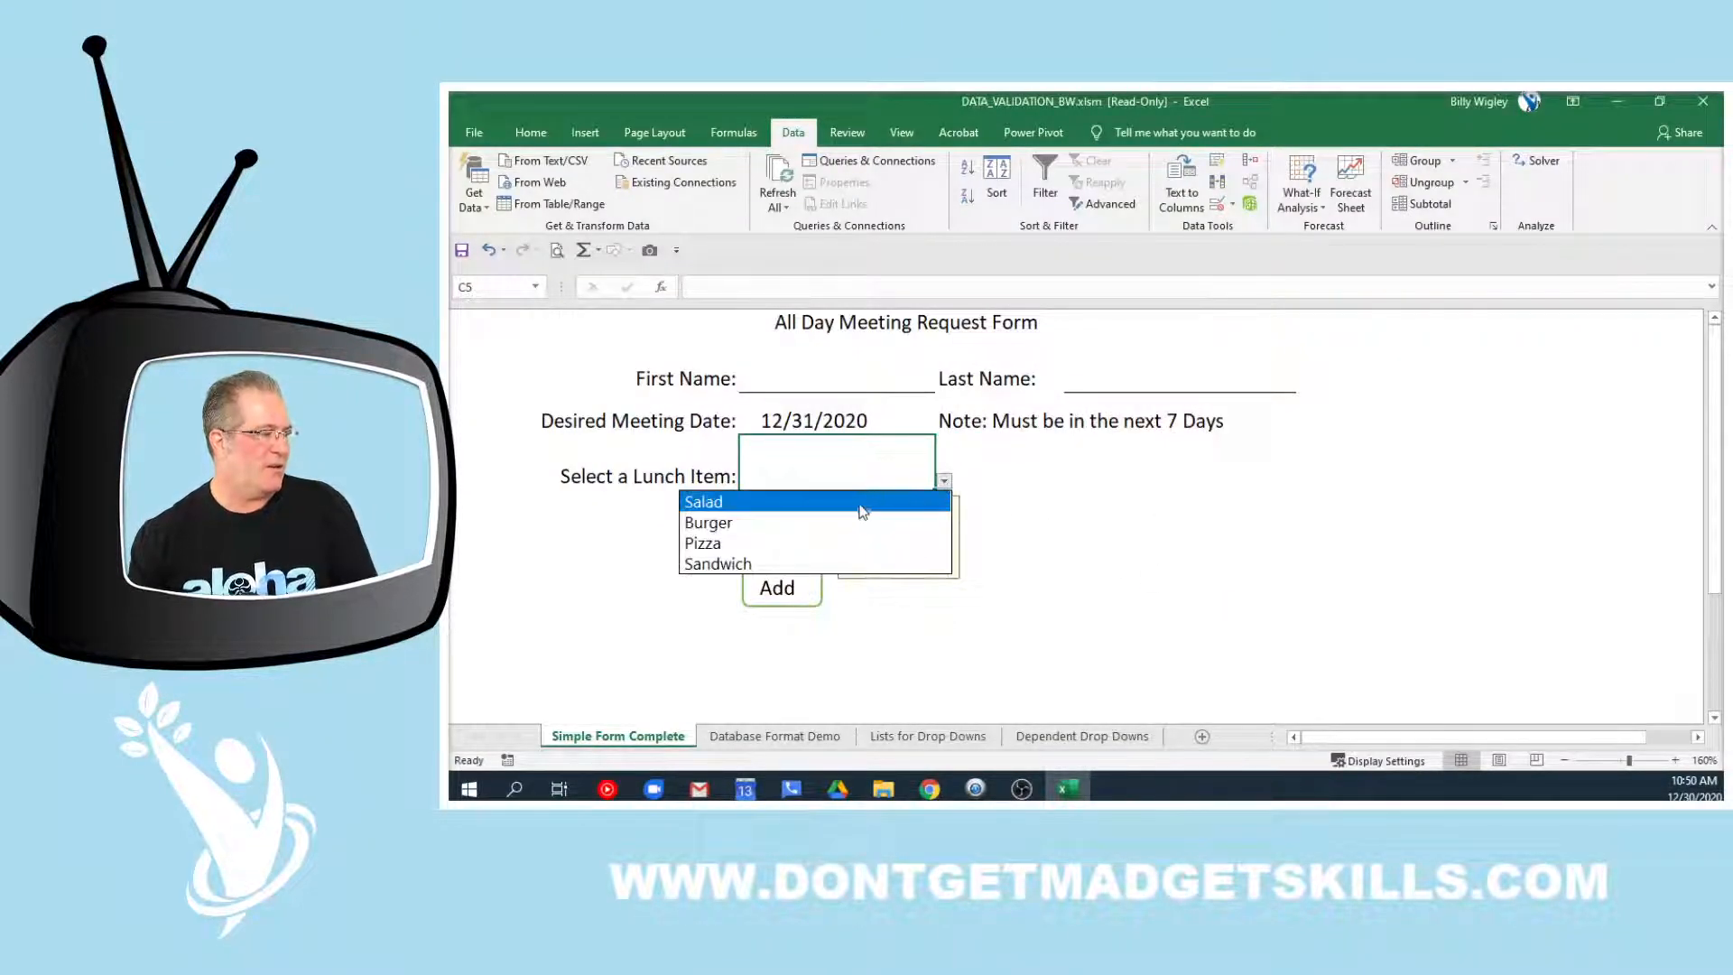
{"action": "left_click", "coordinate": [823, 526]}
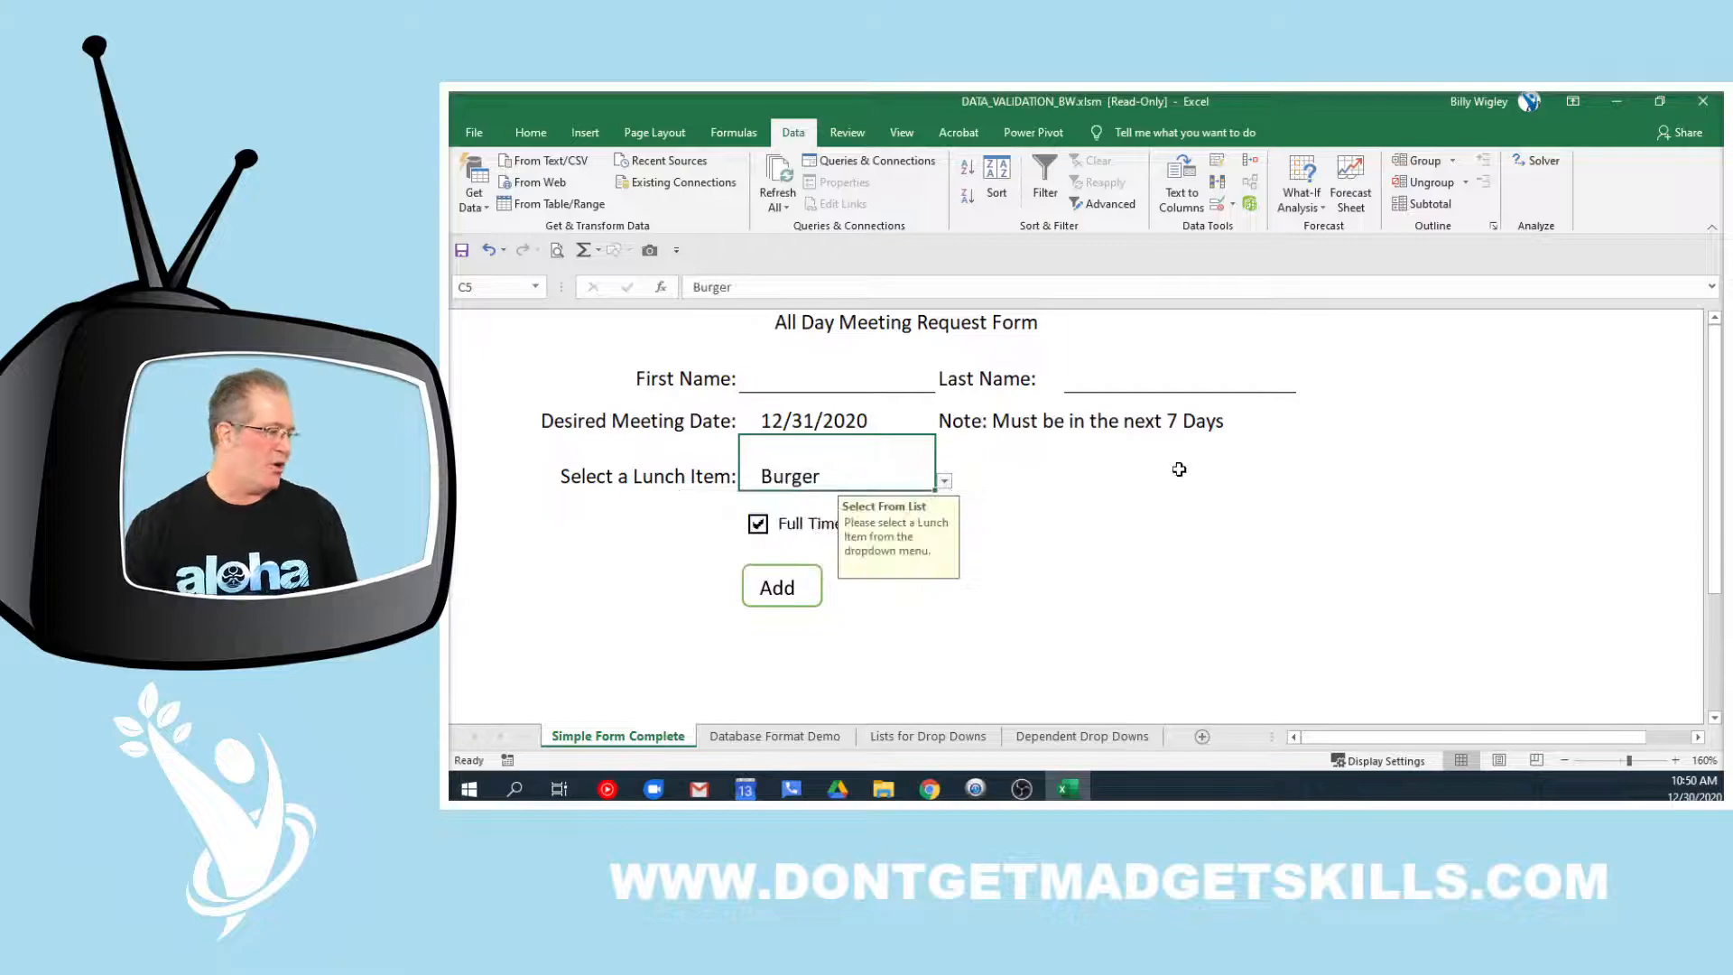
{"action": "left_click", "coordinate": [1187, 469]}
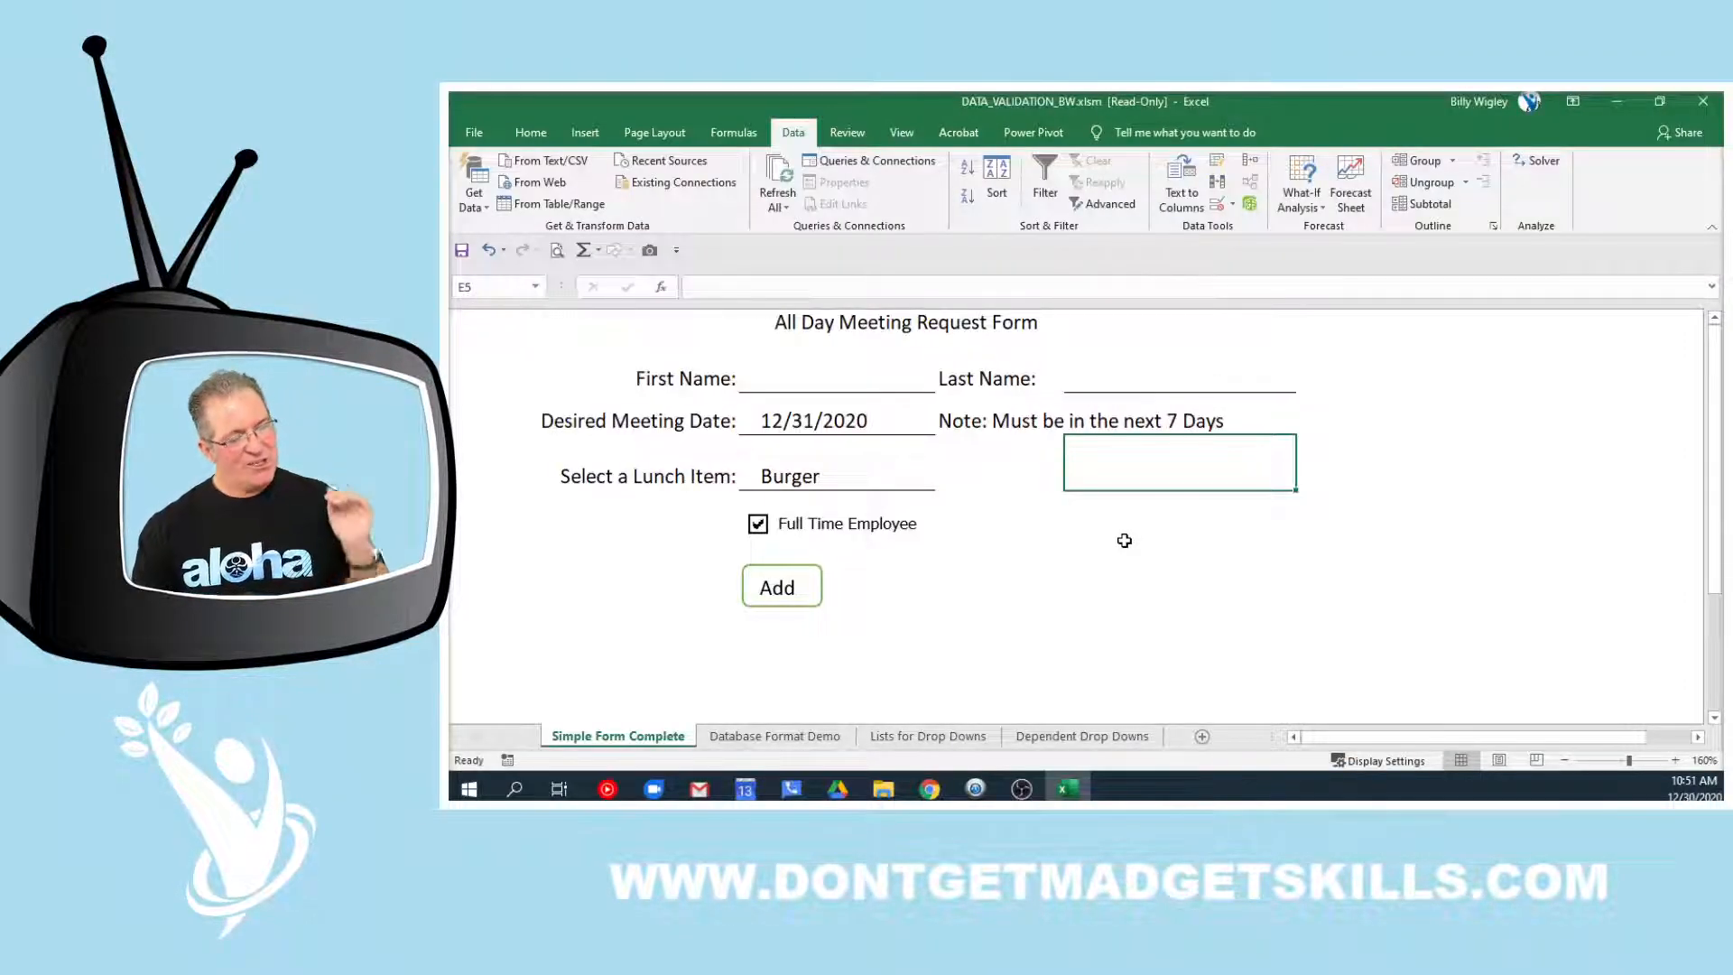
Change the lunch item from Burger to Pizza using C5's dropdown
{"action": "left_click", "coordinate": [870, 481]}
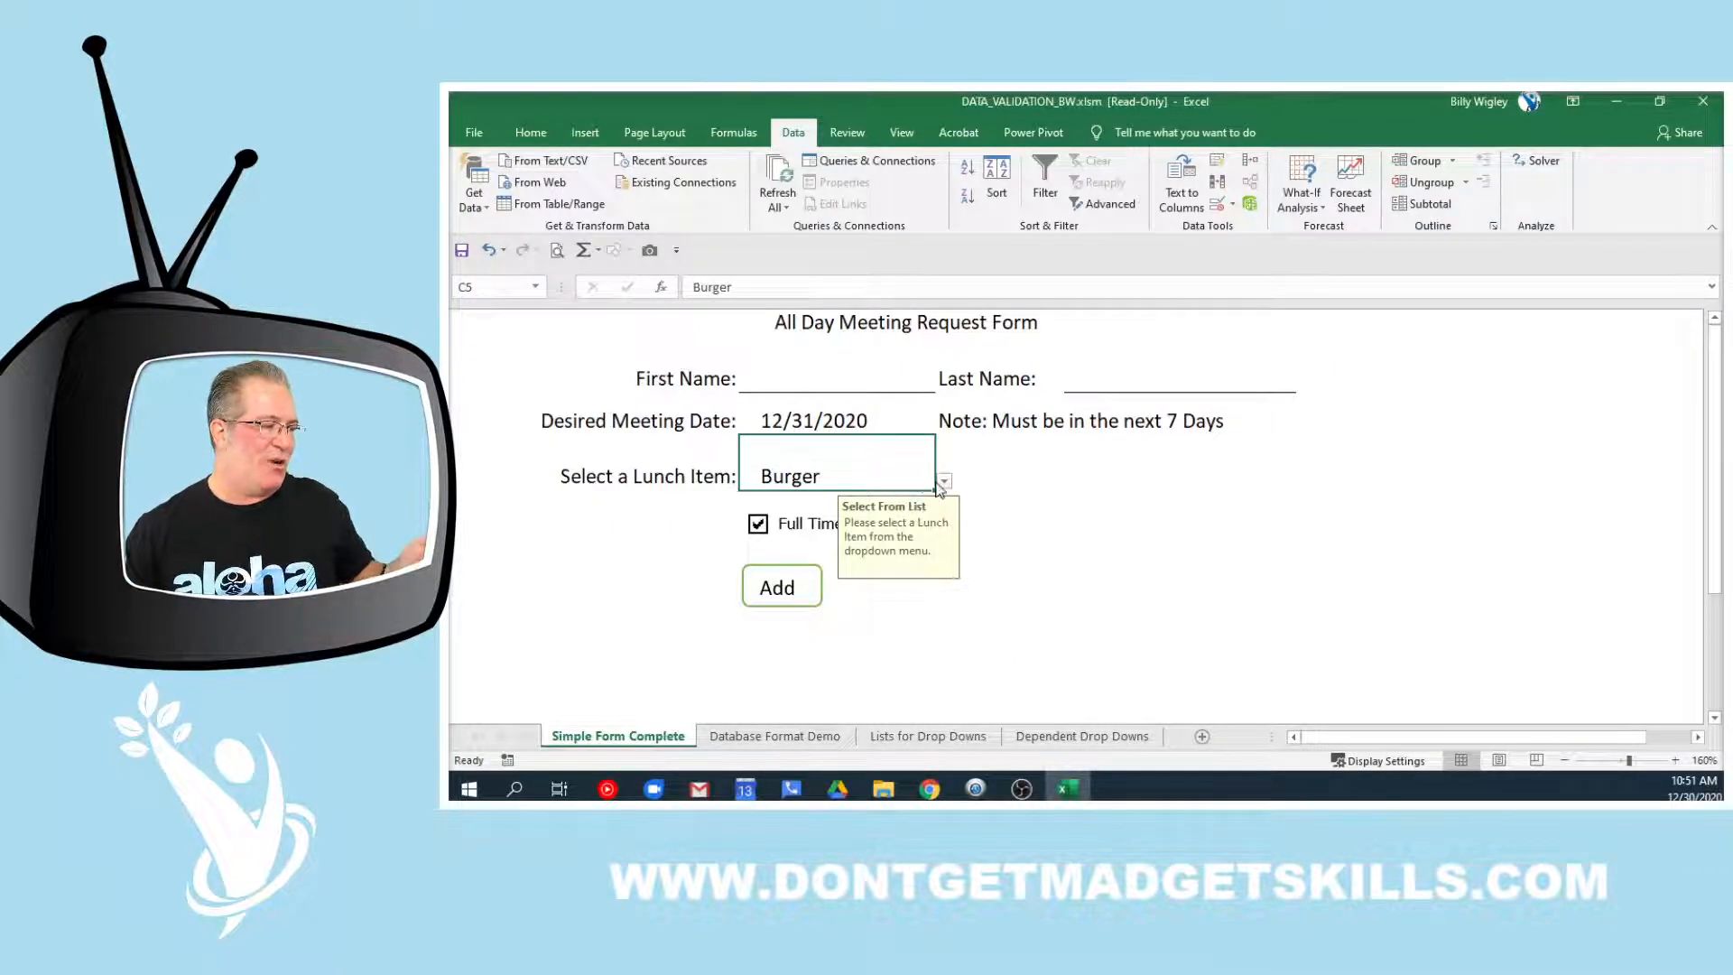
{"action": "left_click", "coordinate": [1065, 471]}
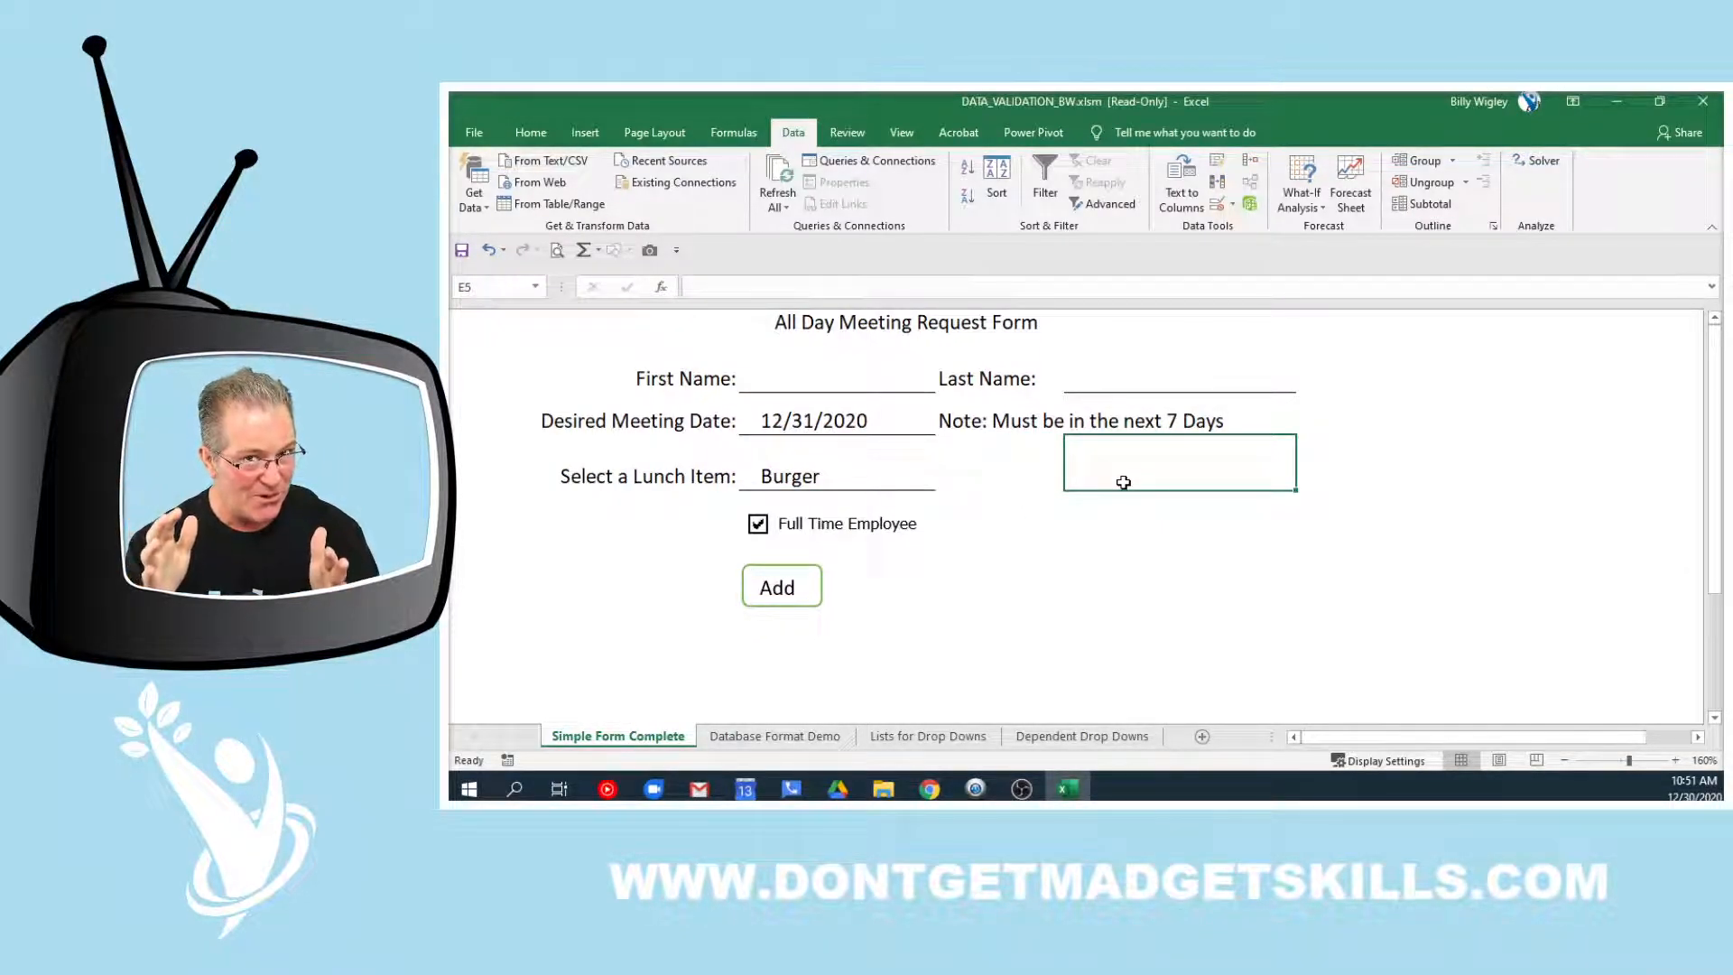
{"action": "left_click", "coordinate": [917, 477]}
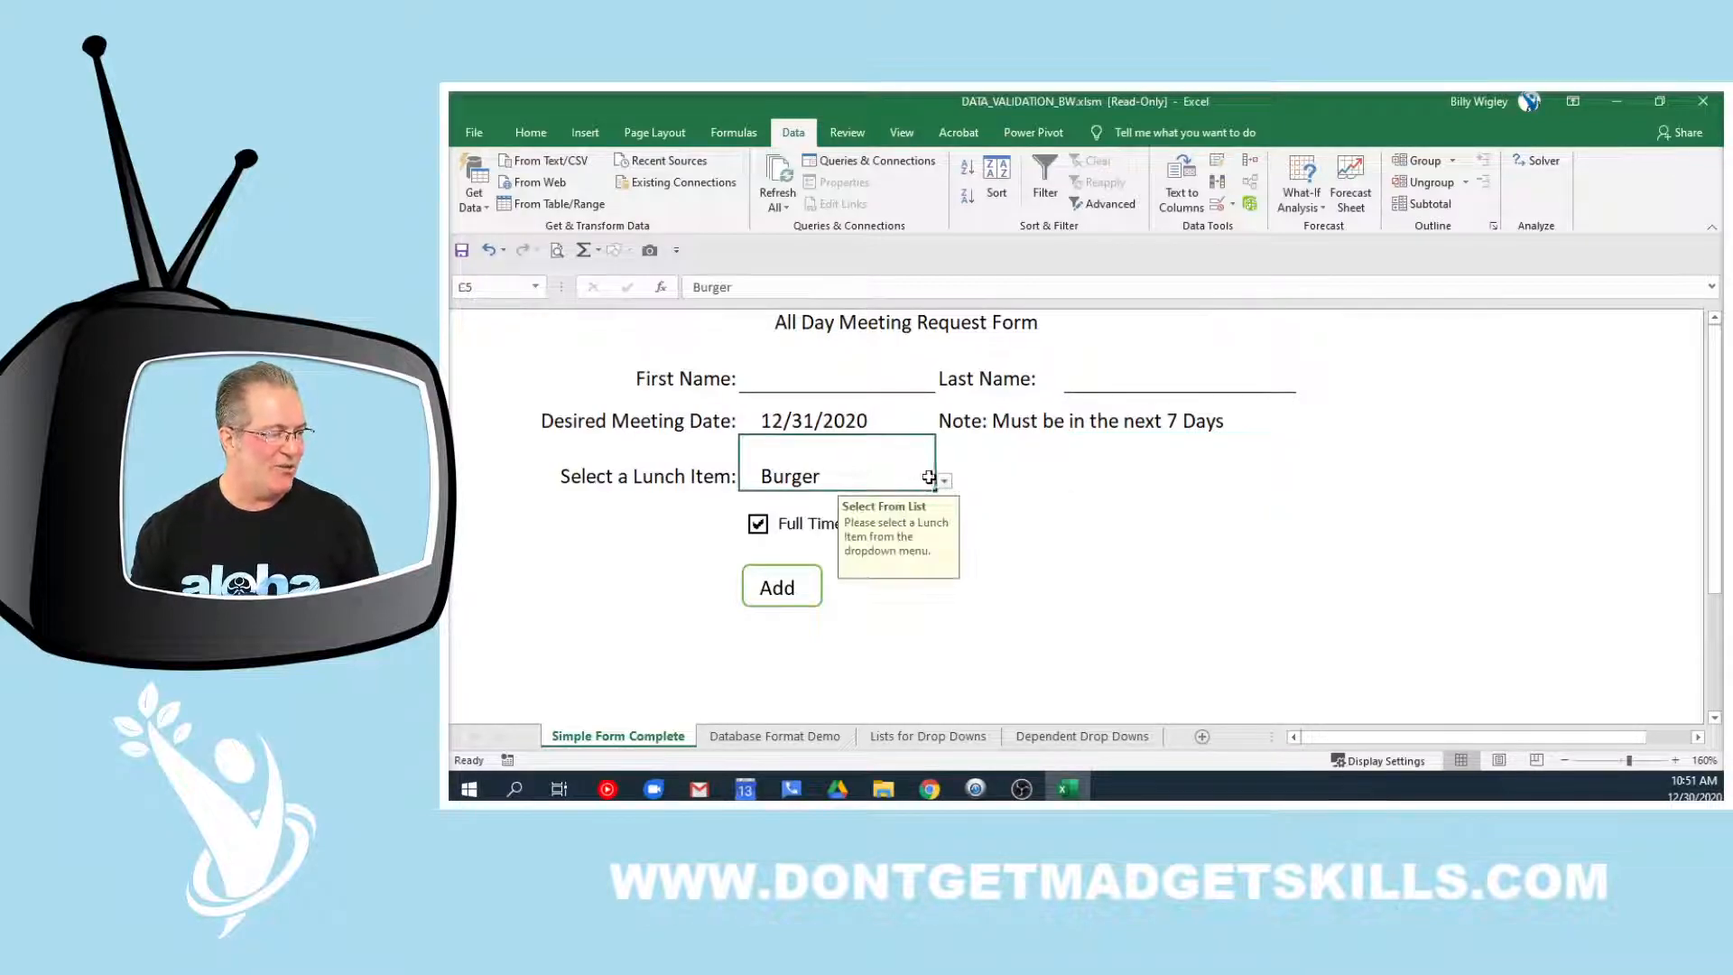
{"action": "left_click", "coordinate": [943, 481]}
{"action": "left_click", "coordinate": [908, 542]}
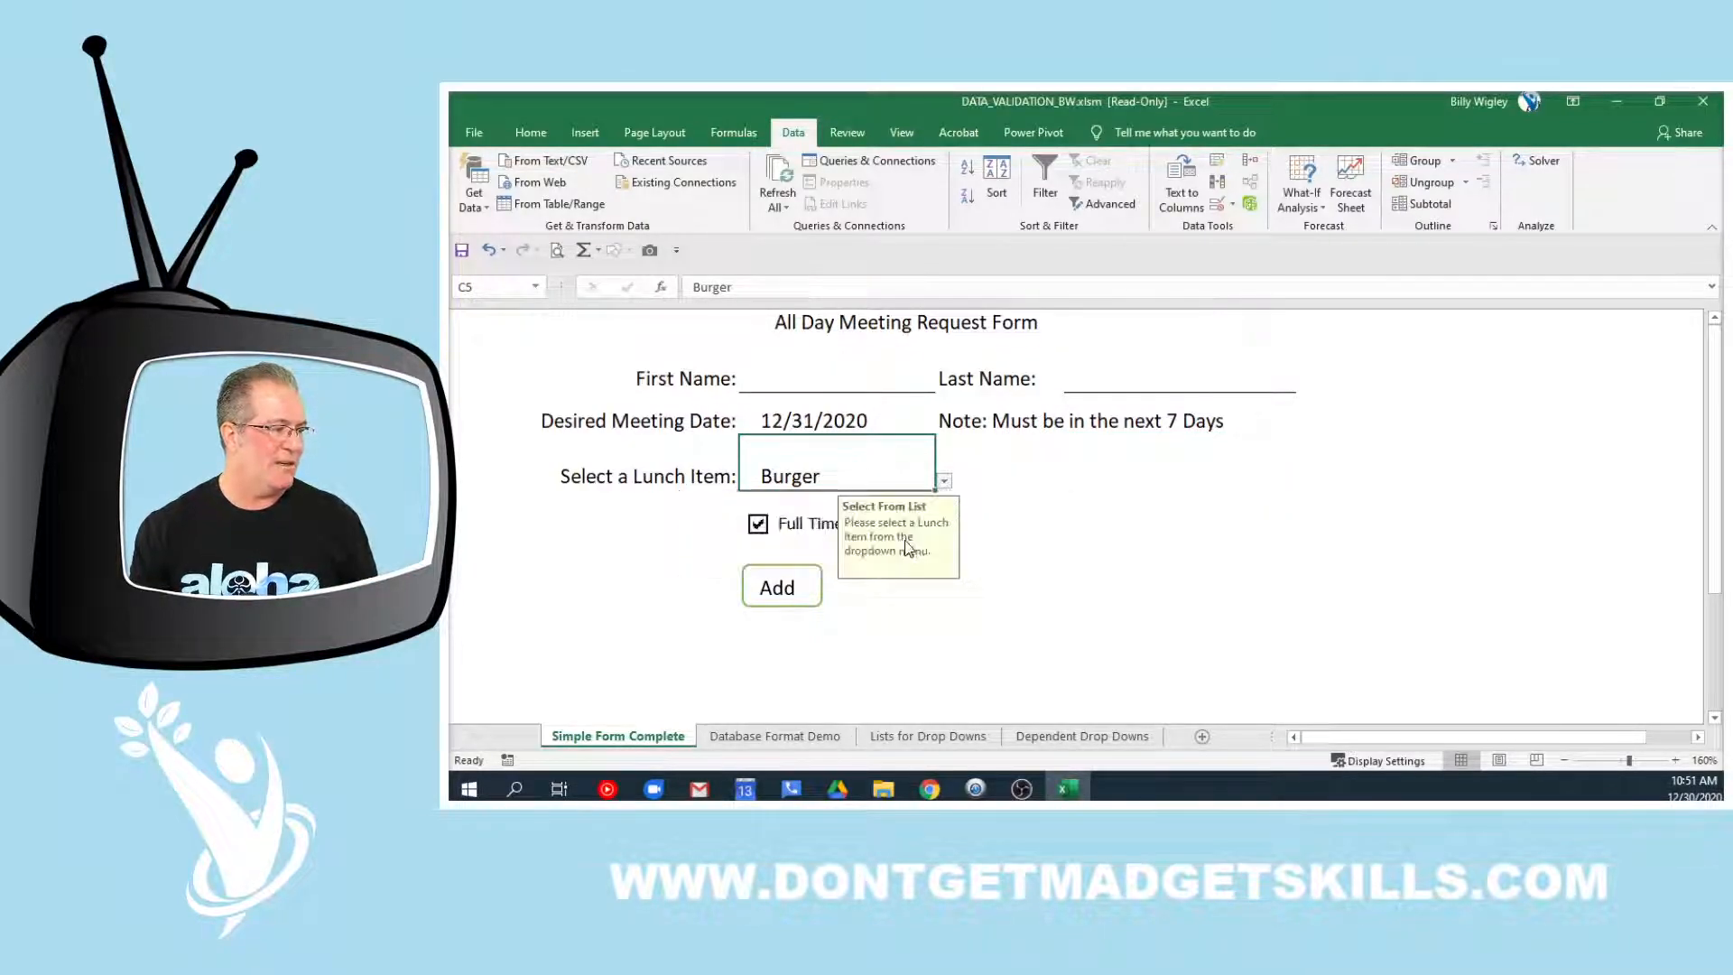
{"action": "left_click", "coordinate": [1122, 476]}
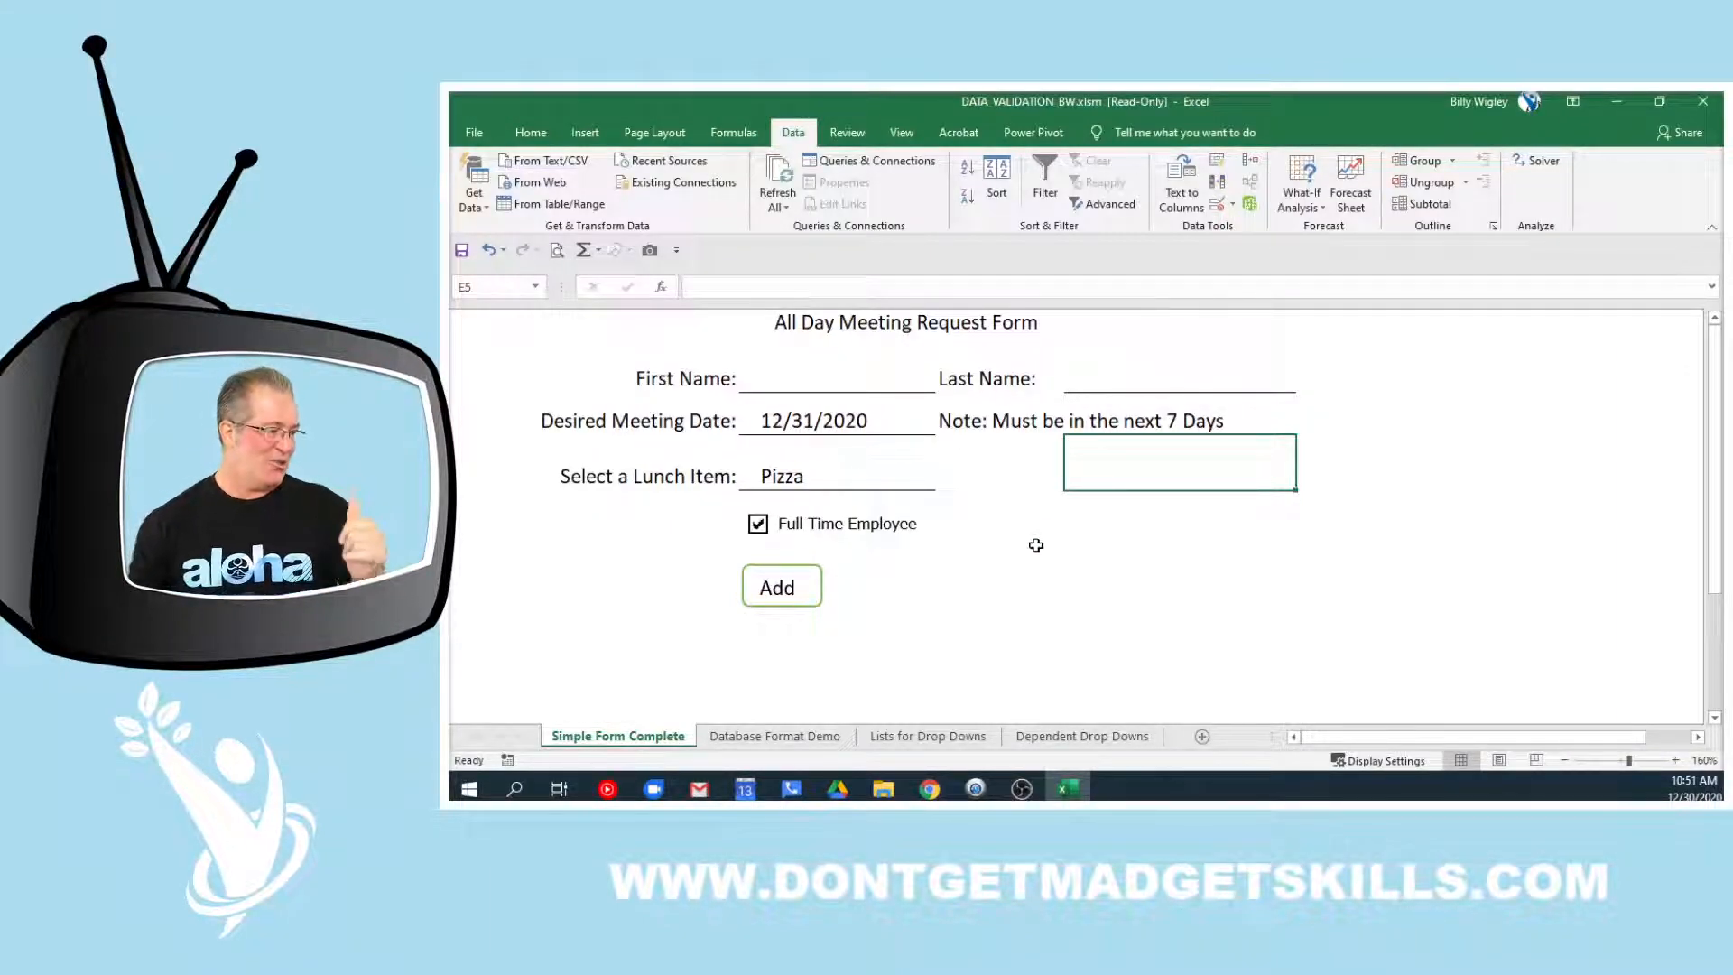
Switch to the Dependent Drop Downs sheet and look over the lunch meal type and item cells
{"action": "left_click", "coordinate": [1094, 742]}
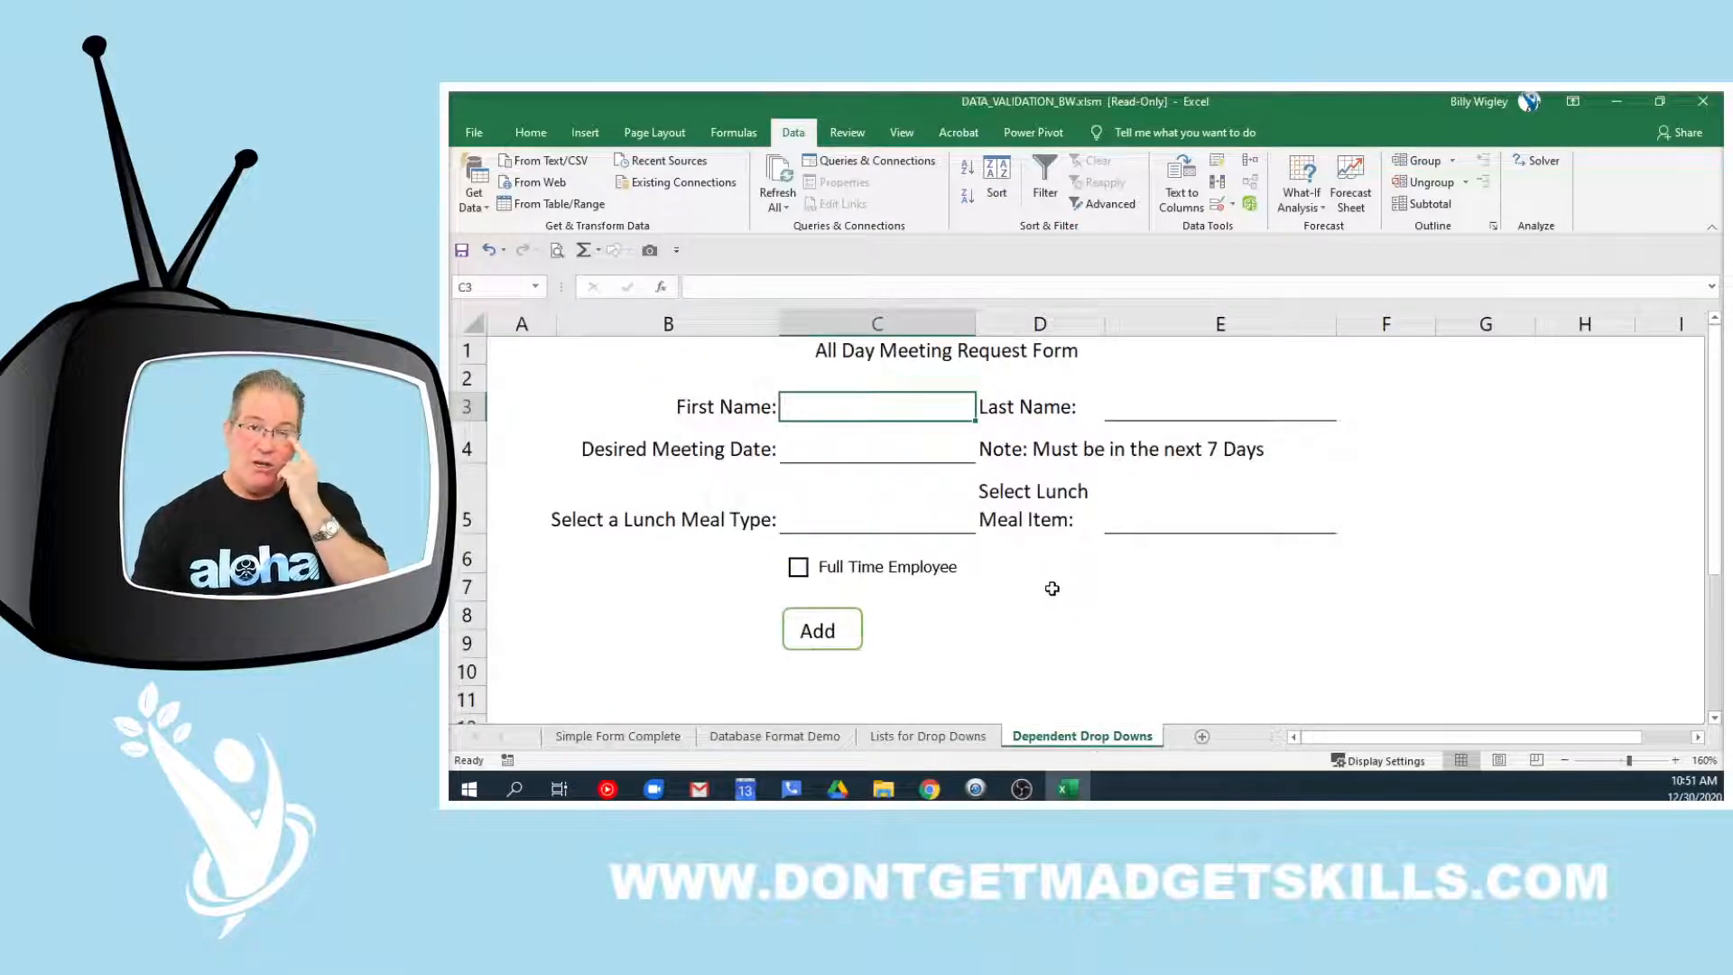
{"action": "left_click", "coordinate": [893, 510]}
{"action": "scroll", "coordinate": [934, 470], "scroll_direction": "down", "scroll_amount": 1}
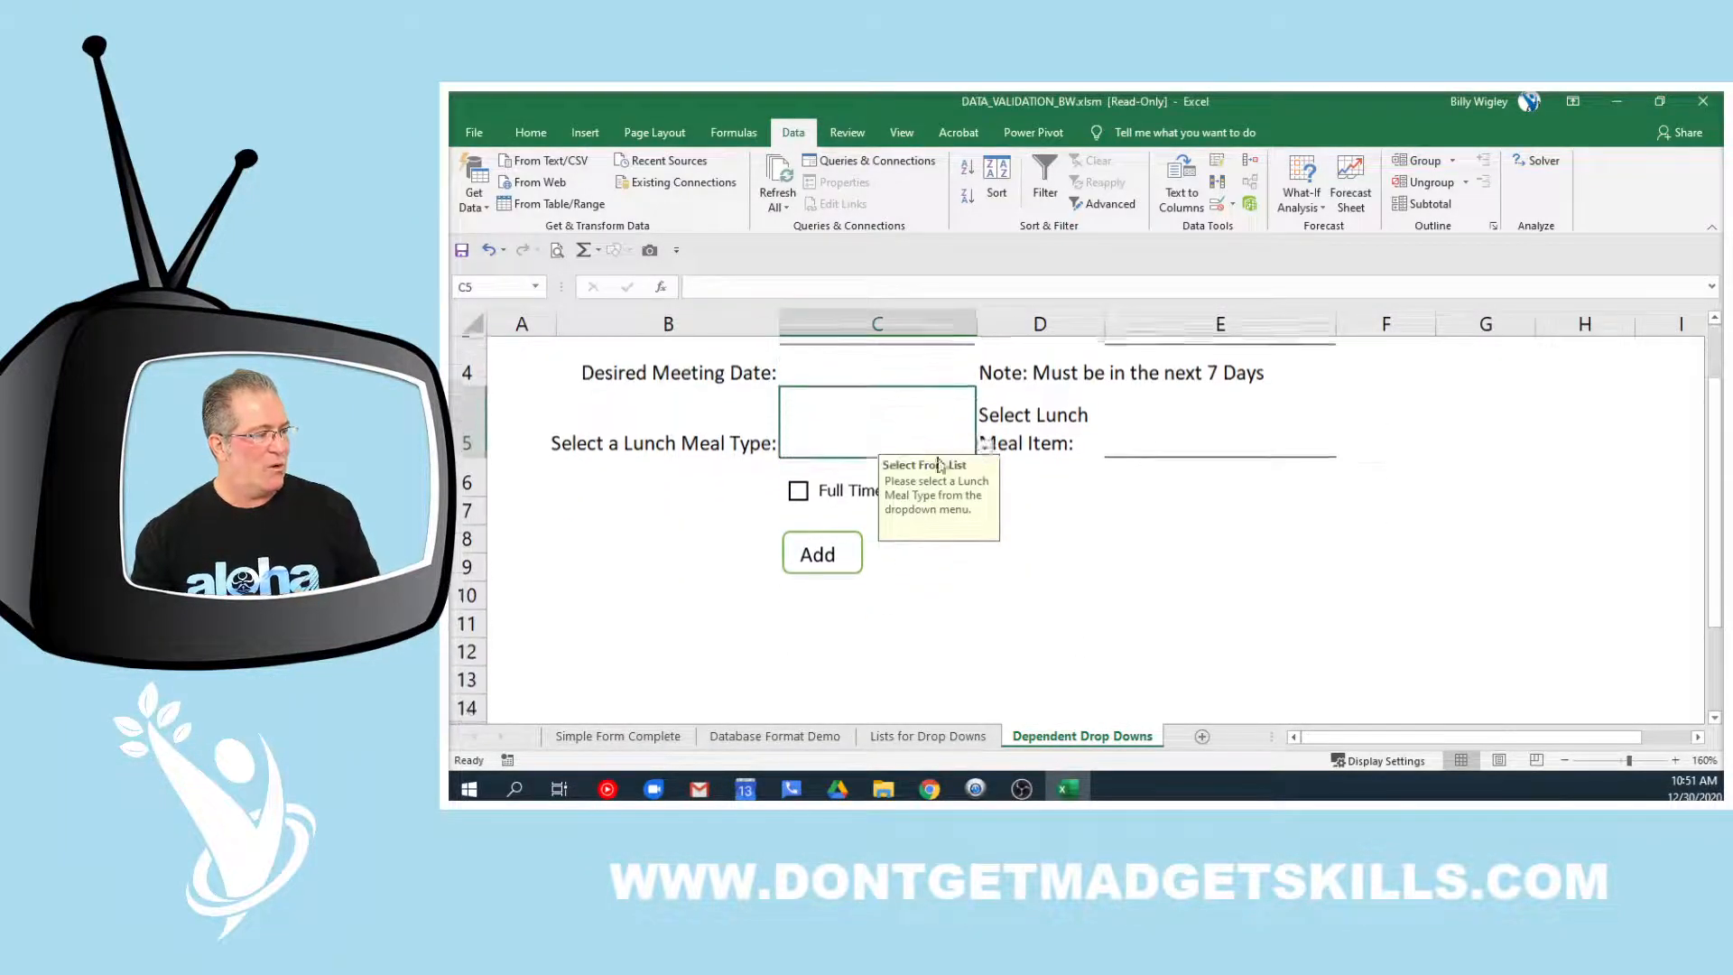
{"action": "left_click", "coordinate": [1180, 415]}
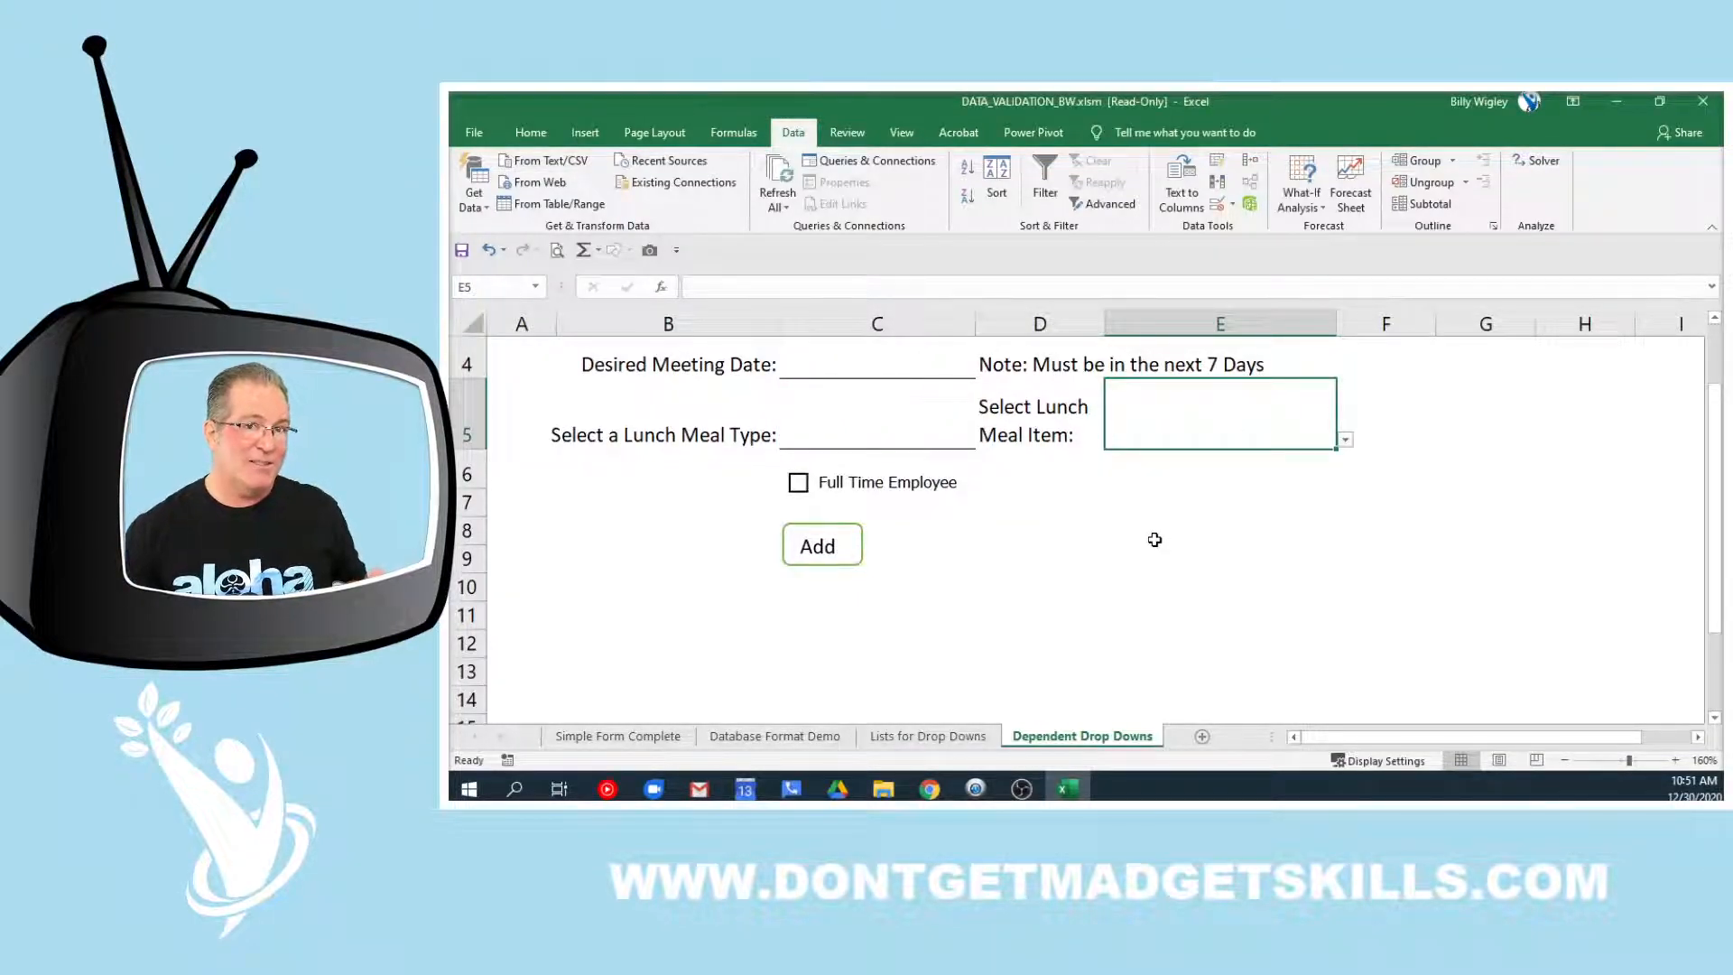
{"action": "left_click", "coordinate": [879, 433]}
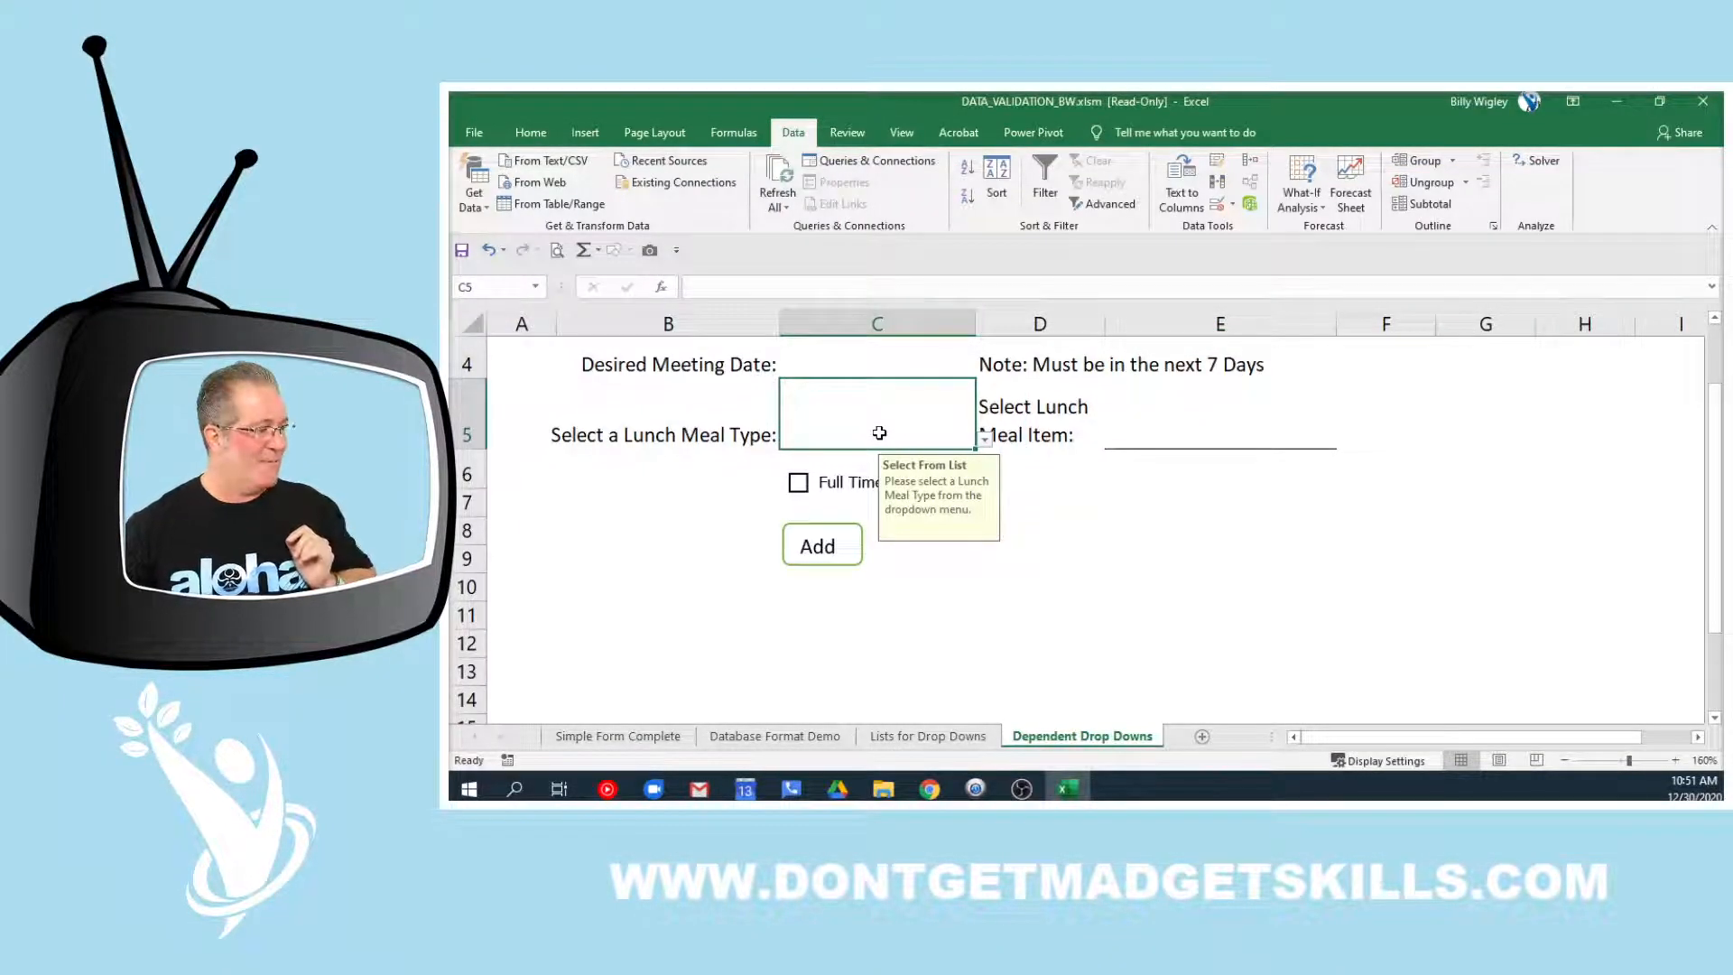
{"action": "scroll", "coordinate": [911, 503], "scroll_direction": "up", "scroll_amount": 1}
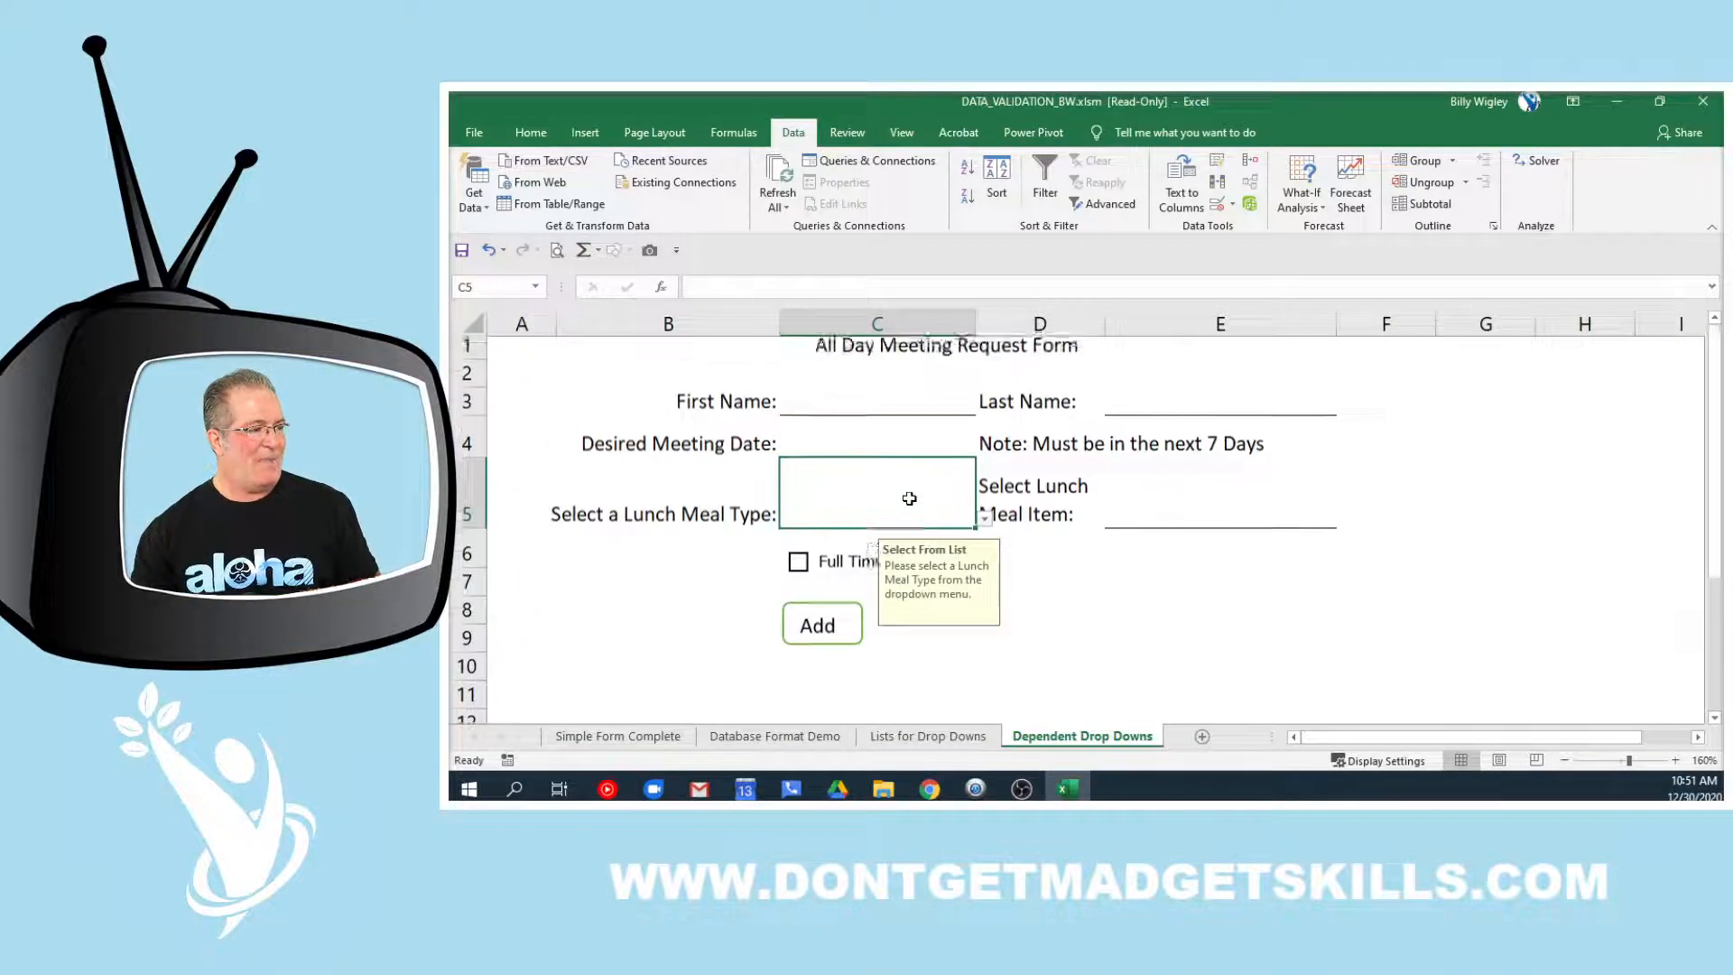
Enter the first name in C3 and the last name in E3
{"action": "left_click", "coordinate": [878, 410]}
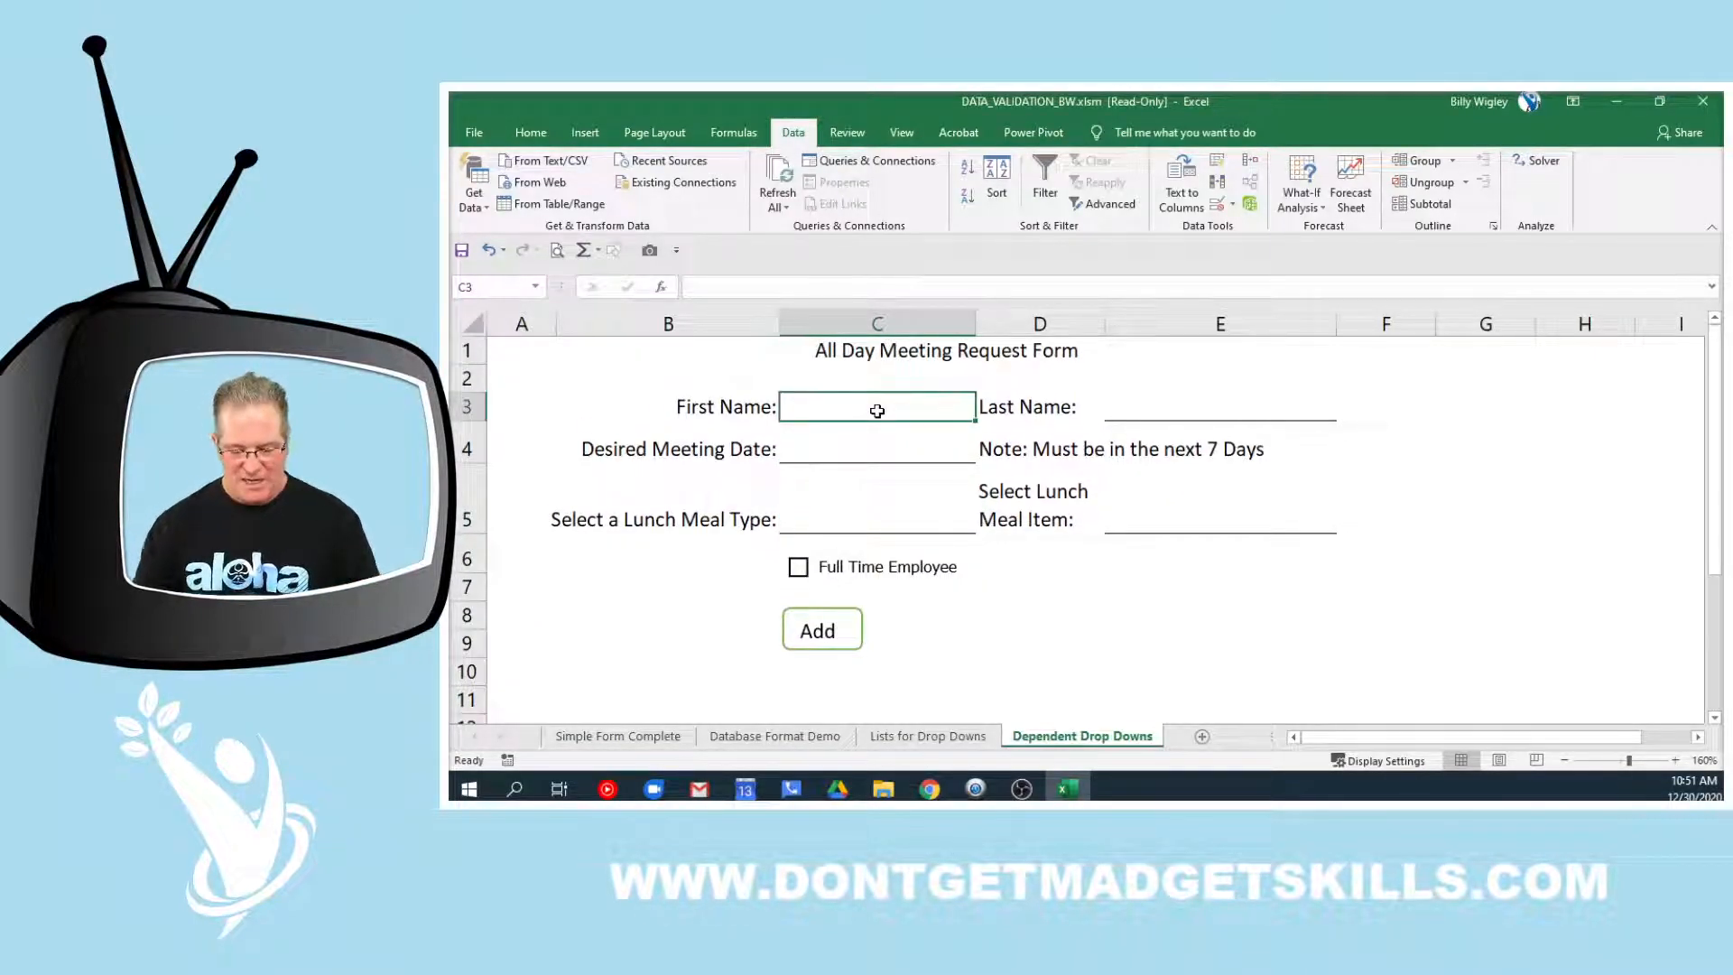
{"action": "key", "text": "Tab"}
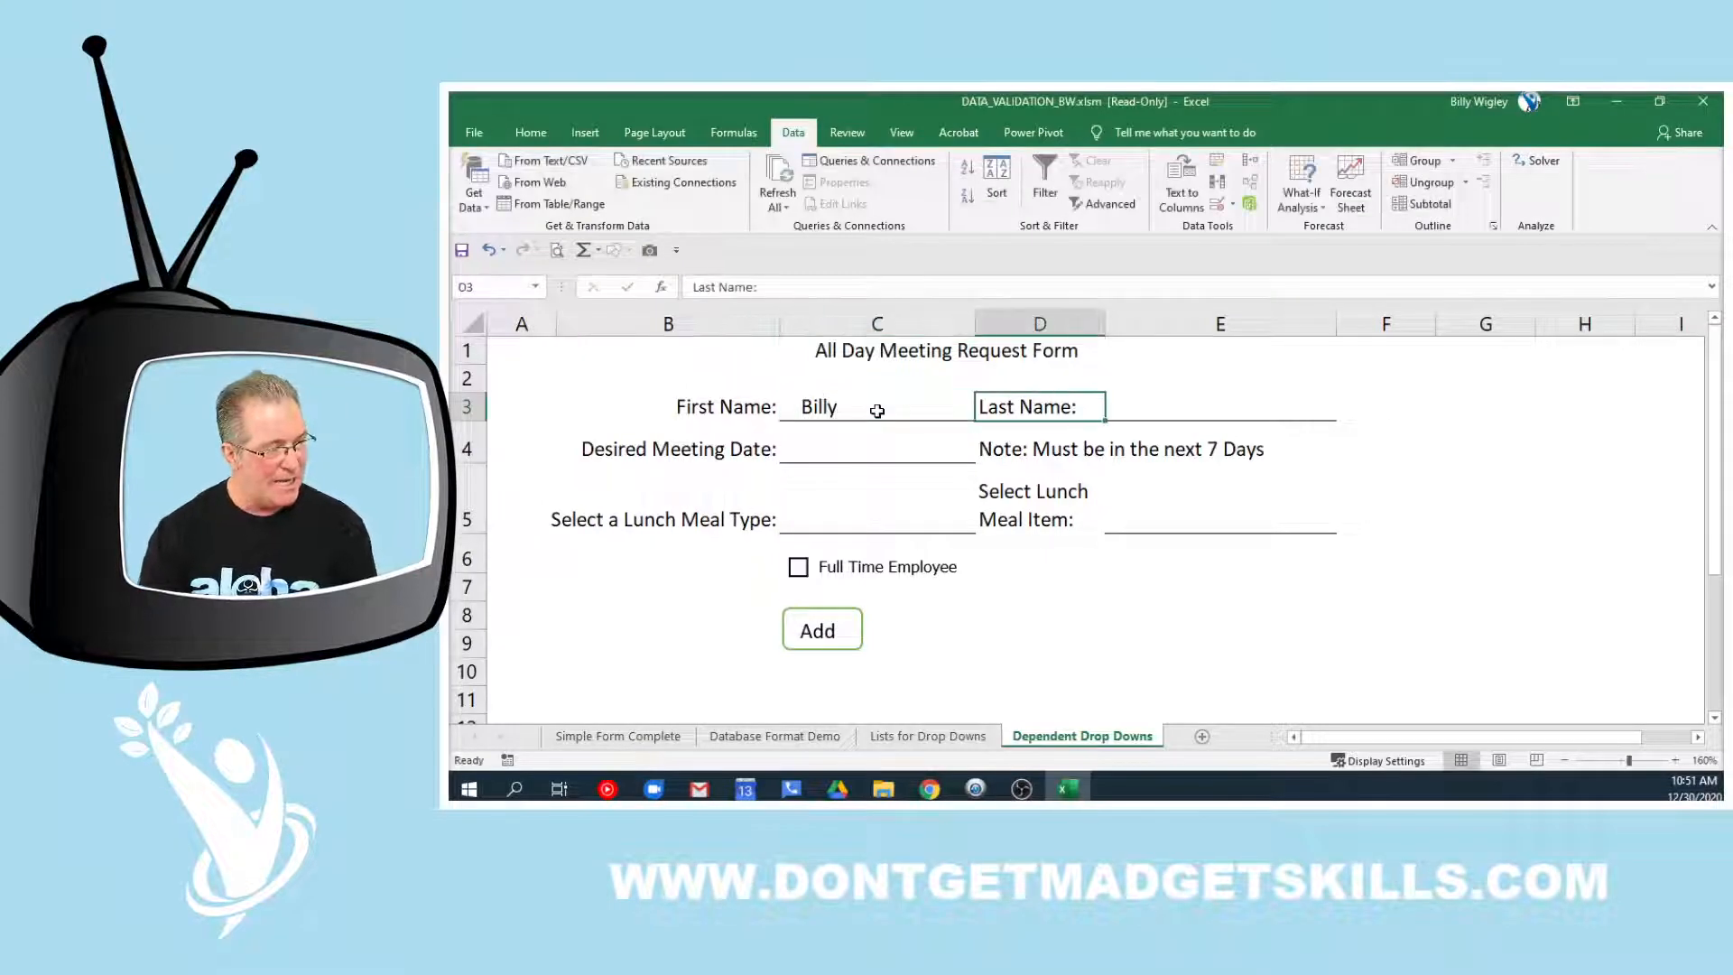
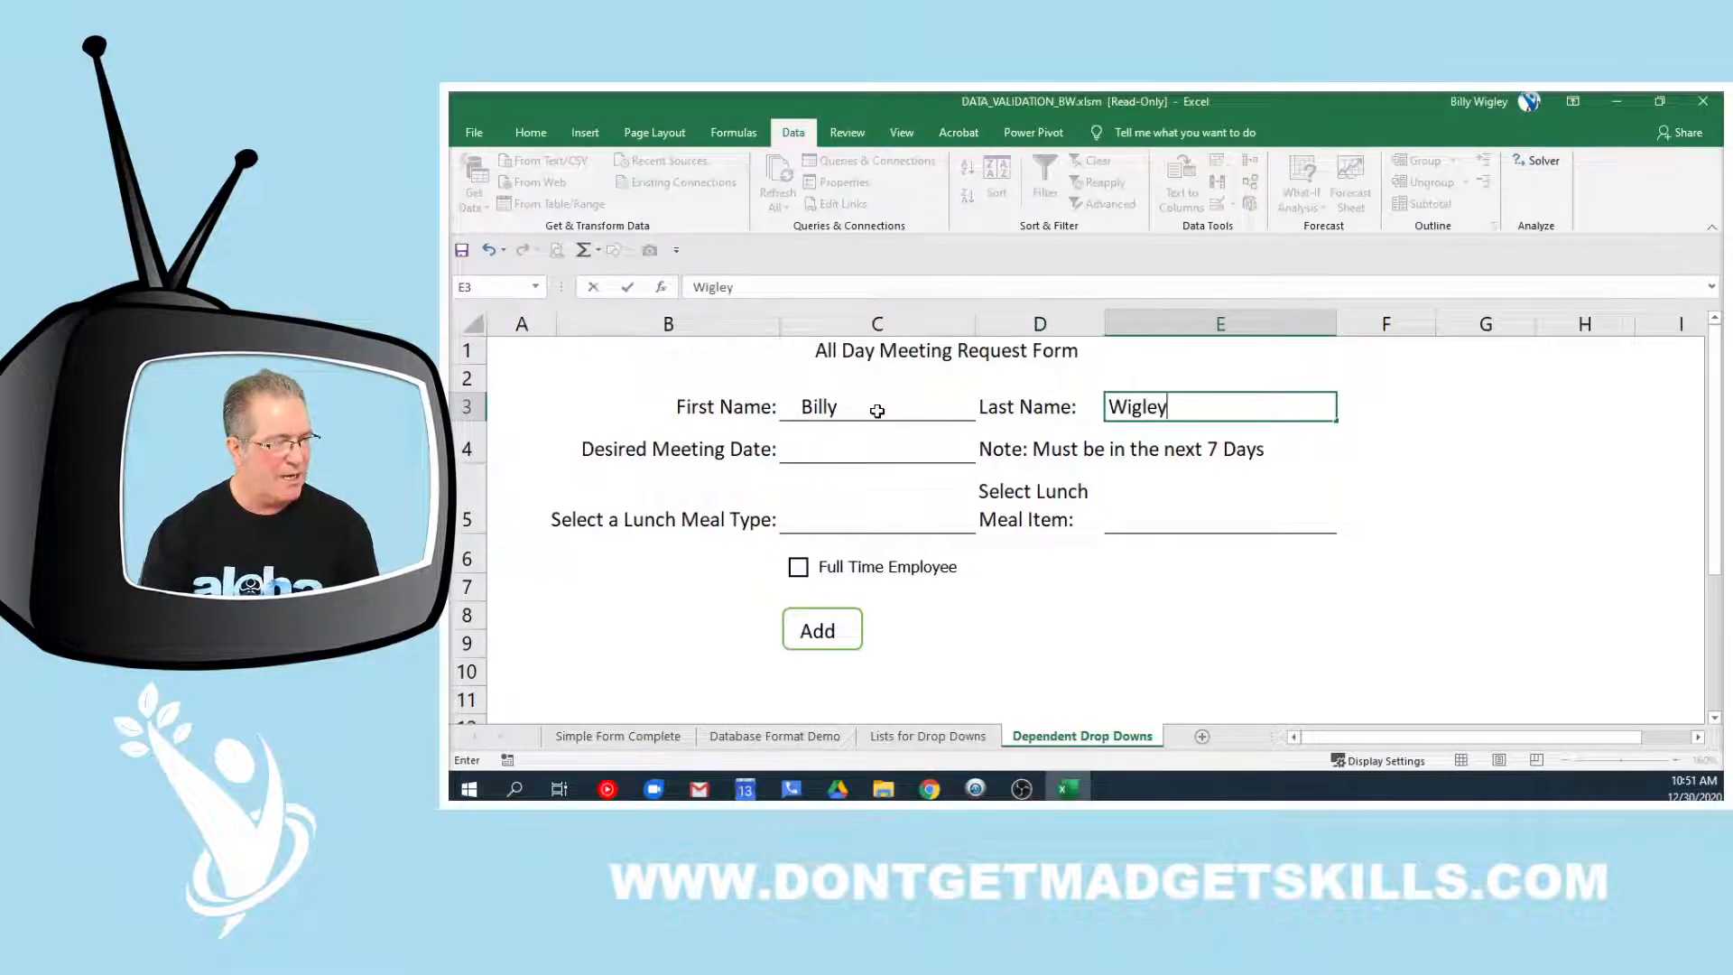
{"action": "left_click", "coordinate": [845, 450]}
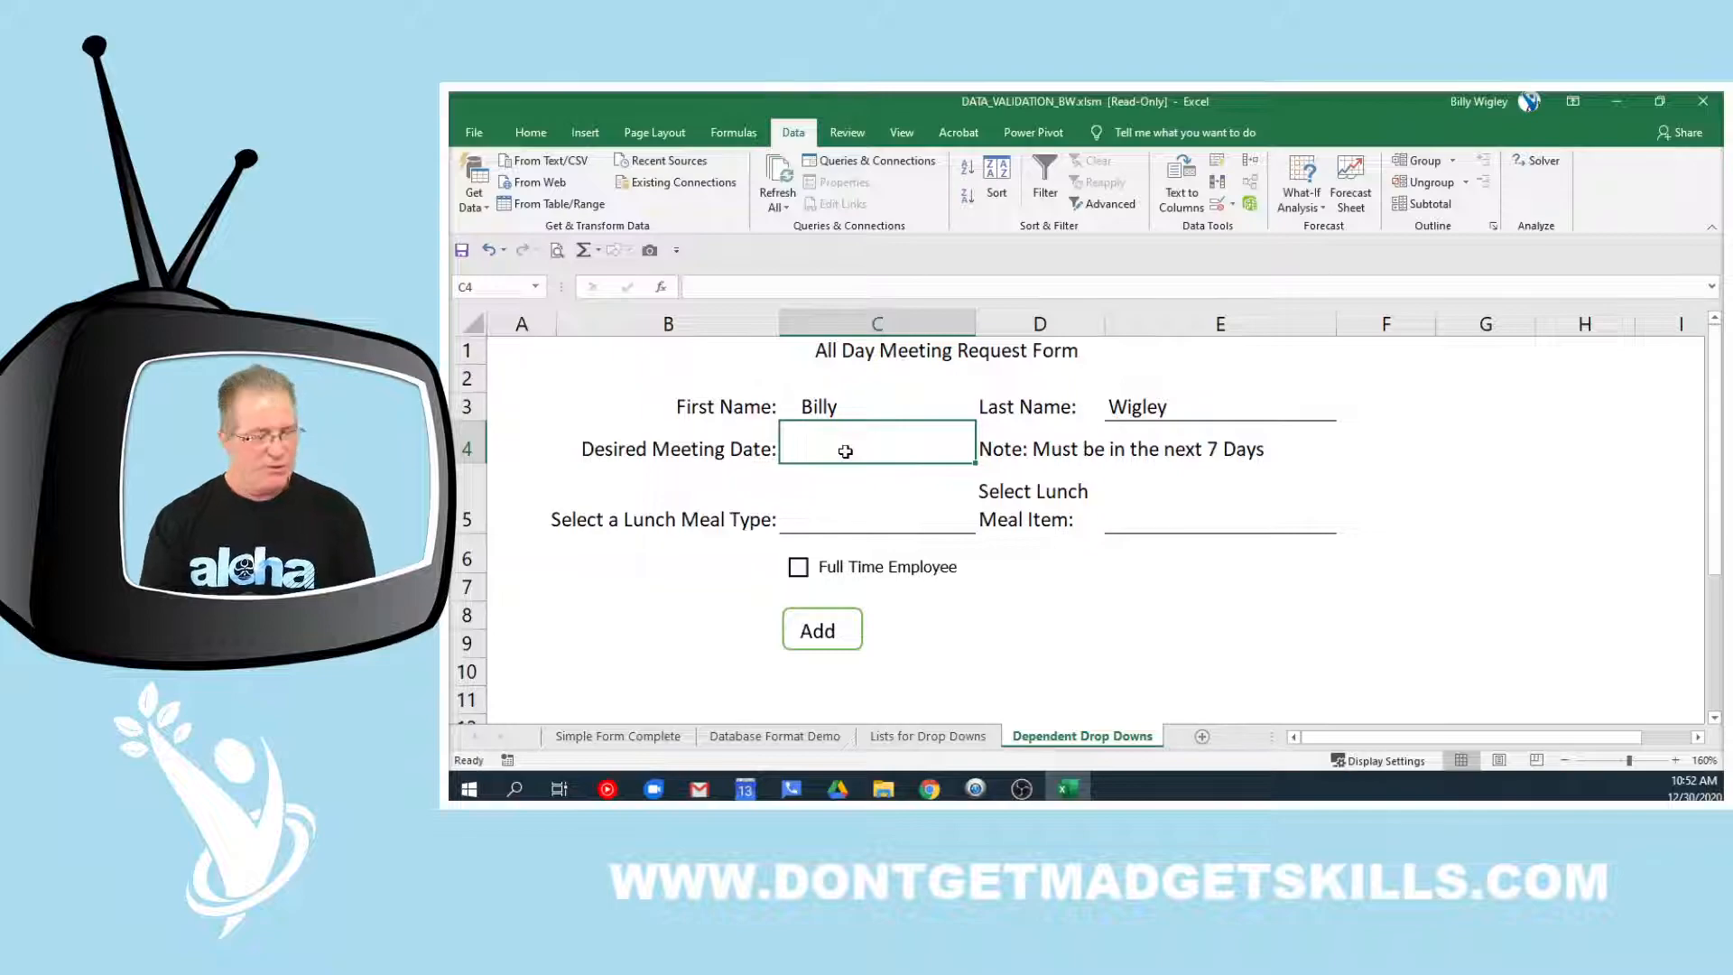
Set the meeting date in C4 to 12/31/2020 from today's date
{"action": "key", "text": "ctrl+semicolon"}
{"action": "key", "text": "BackSpace"}
{"action": "type", "text": "1"}
{"action": "key", "text": "Return"}
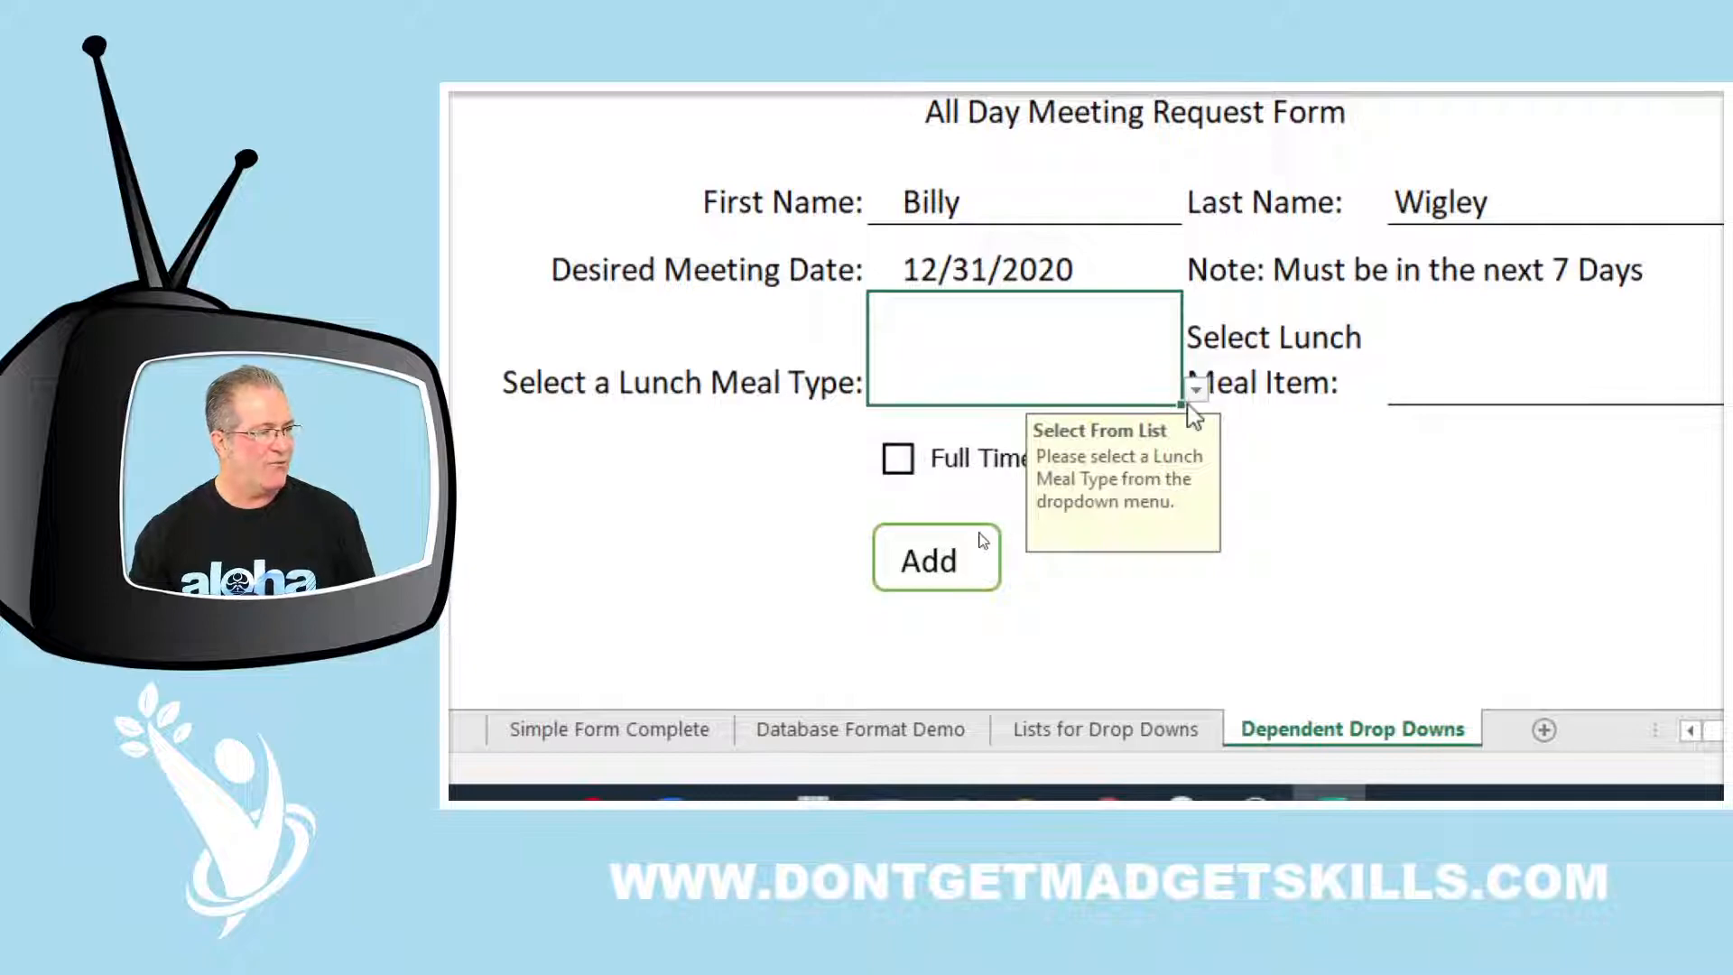
Set the lunch meal type to Pizza and view E5's meal item choices for Pizza
{"action": "left_click", "coordinate": [1195, 390]}
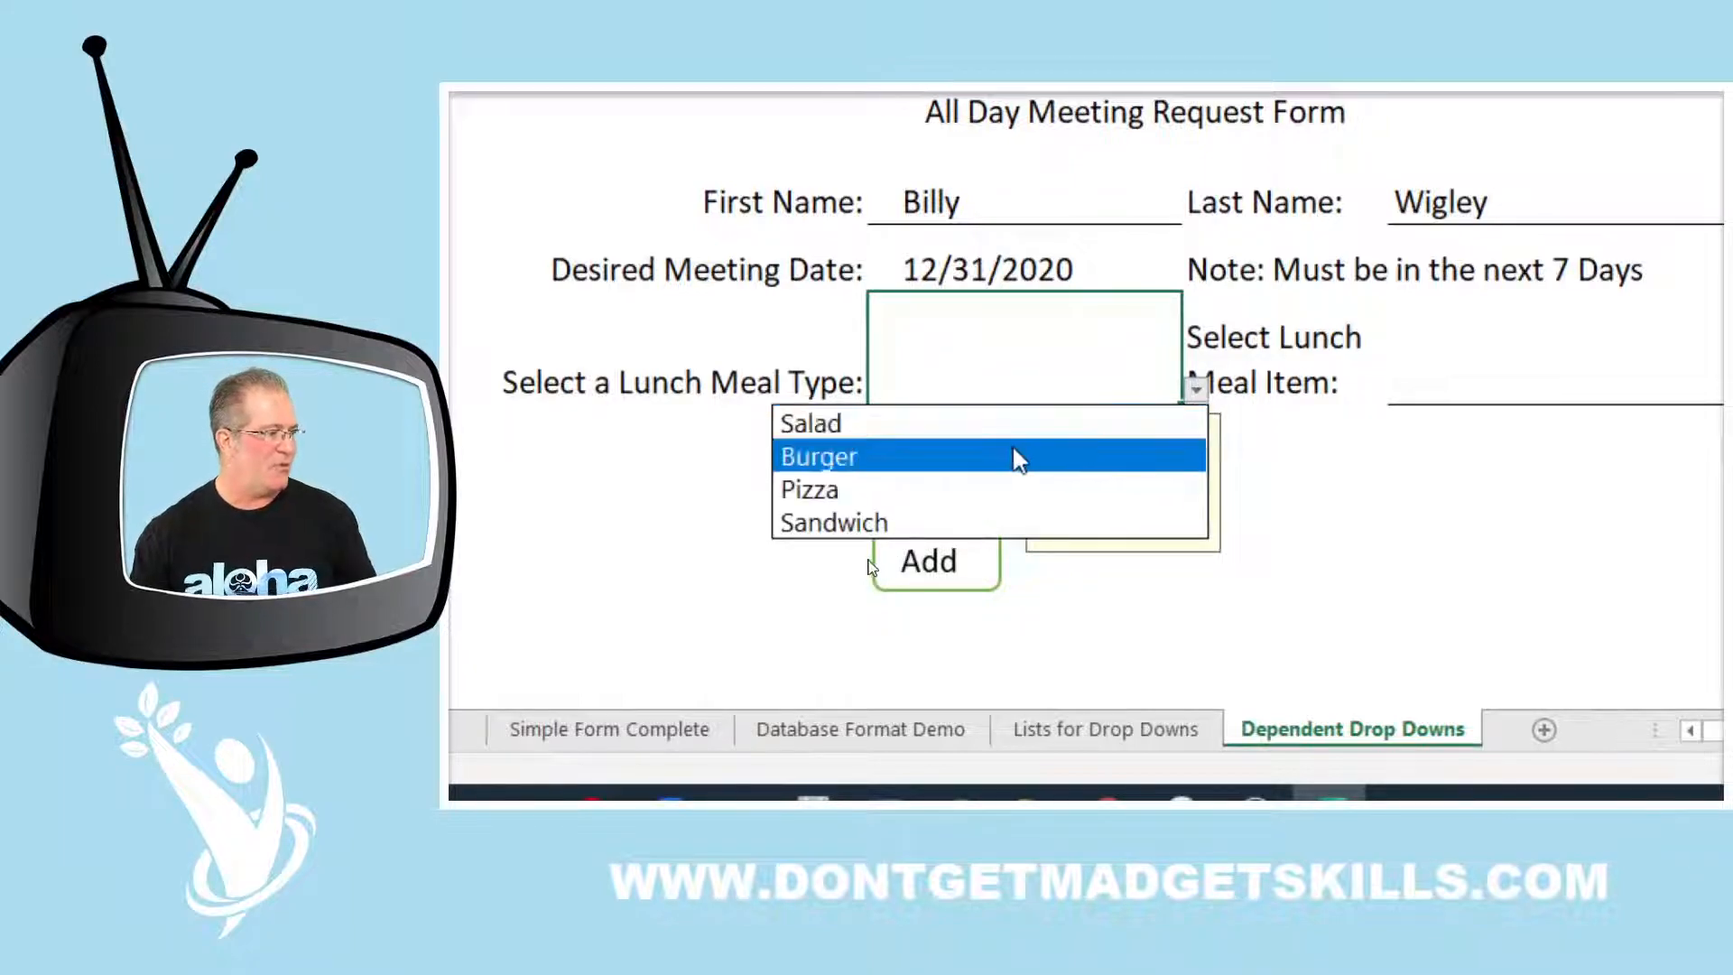
{"action": "left_click", "coordinate": [1005, 447]}
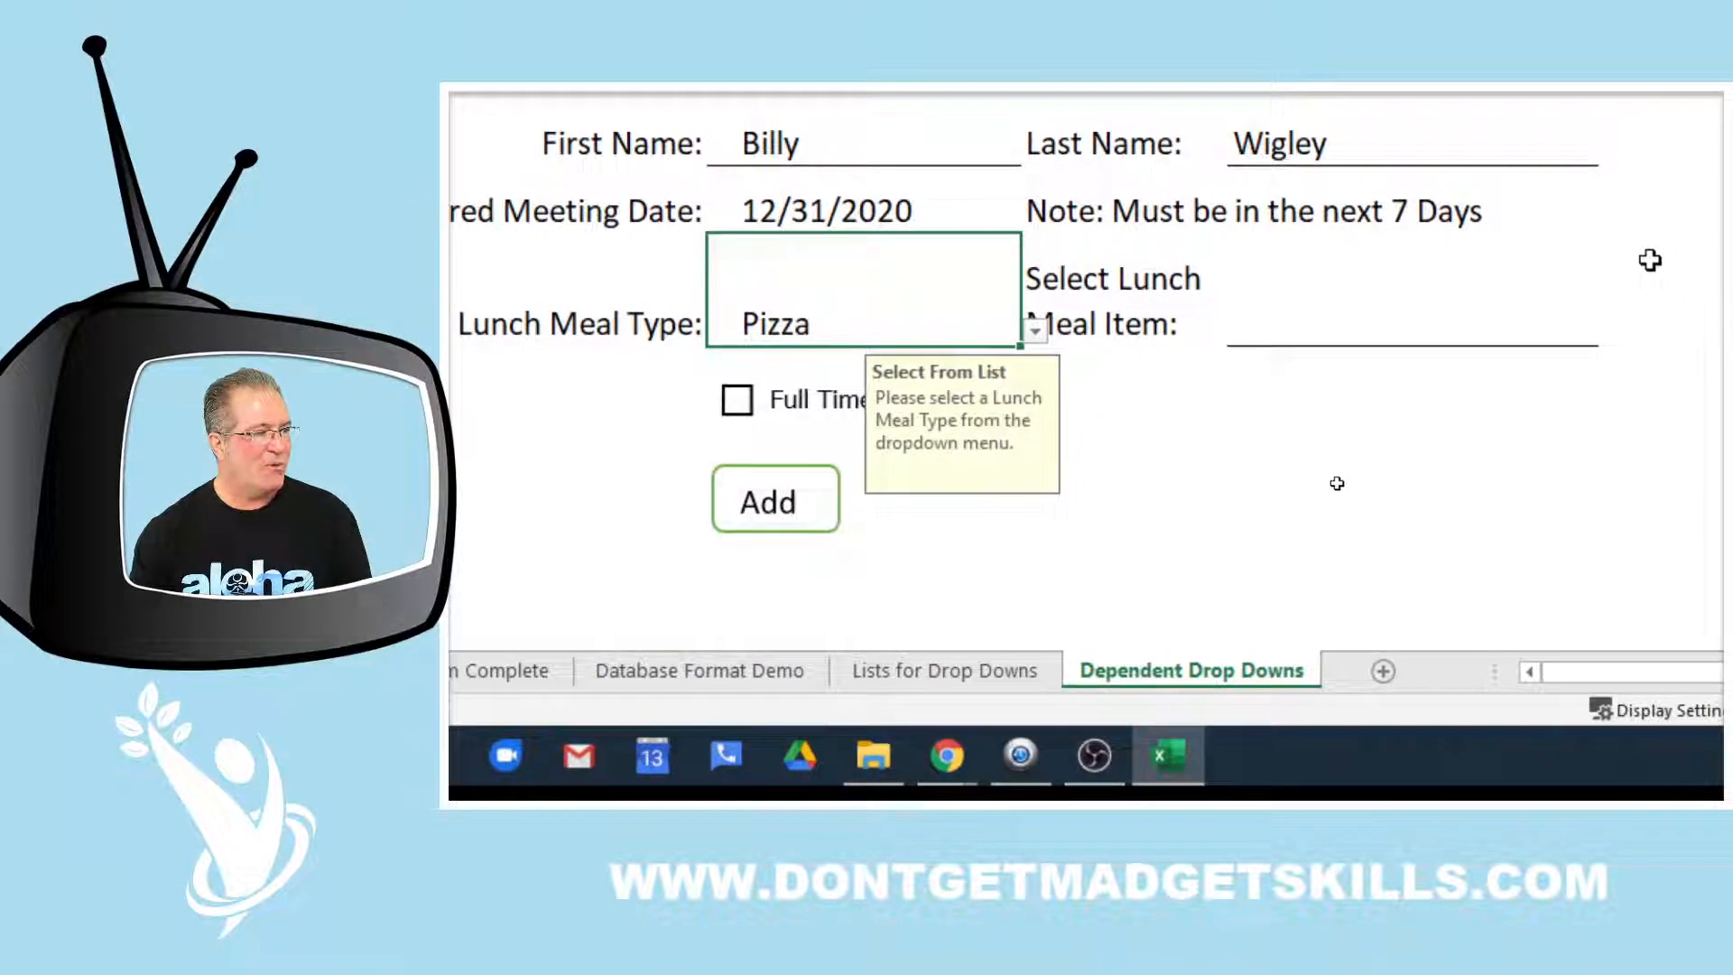
{"action": "left_click", "coordinate": [1464, 307]}
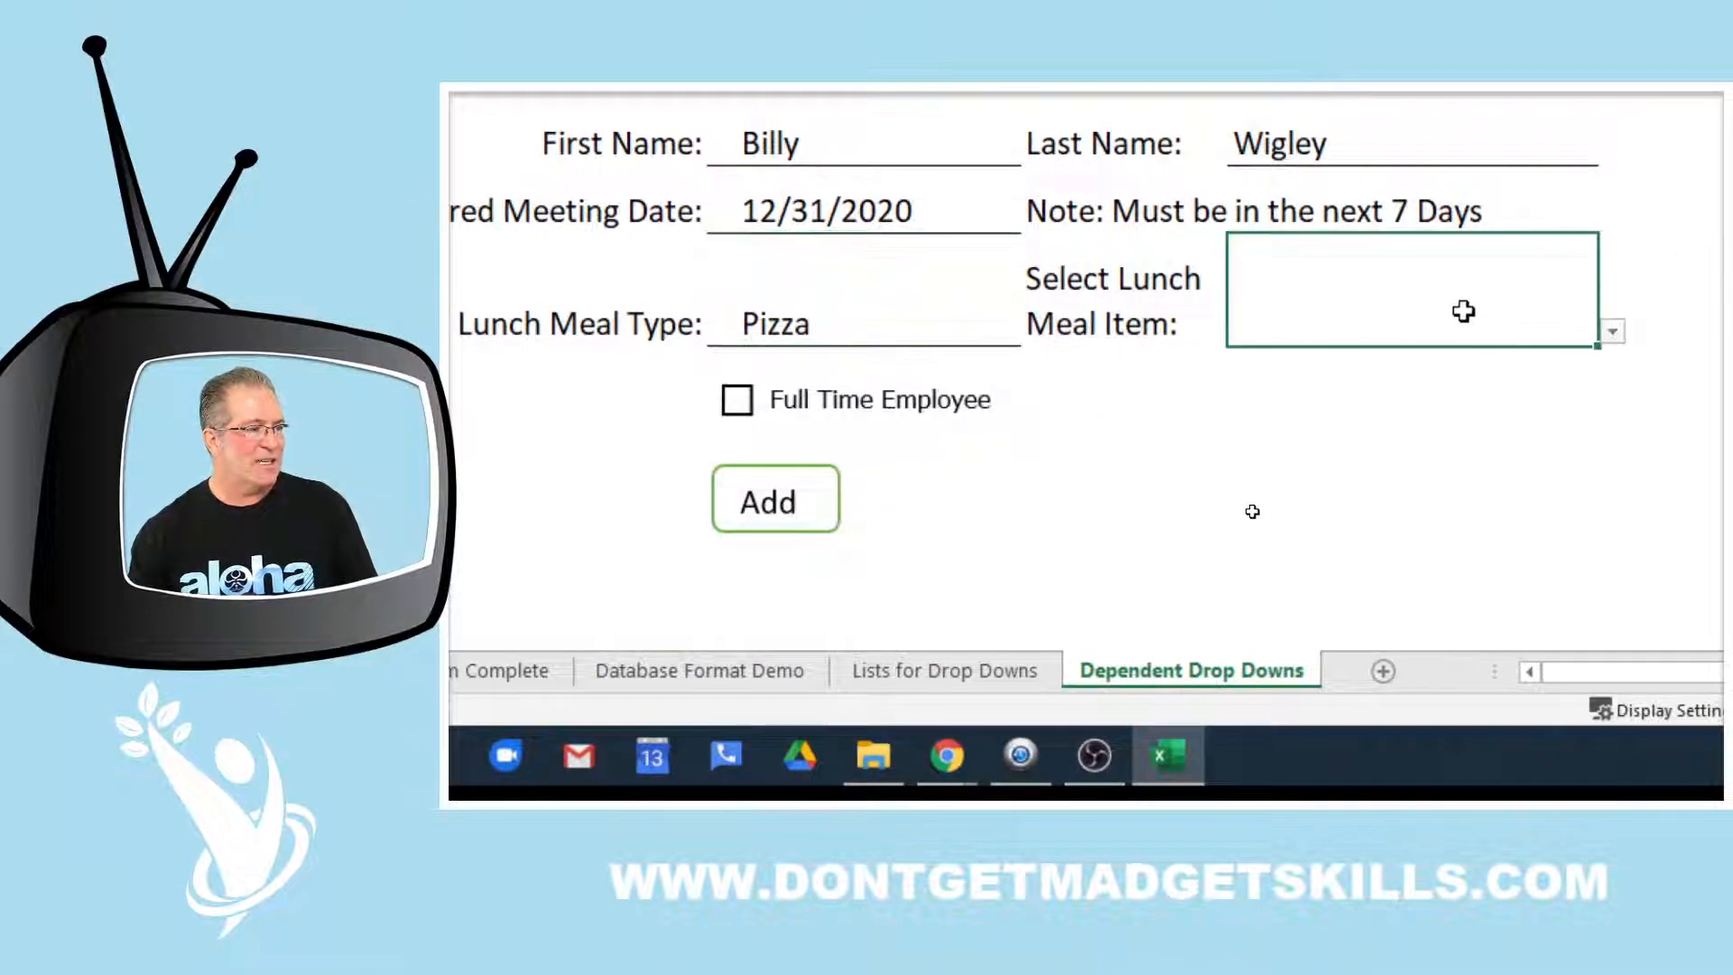
{"action": "left_click", "coordinate": [1612, 331]}
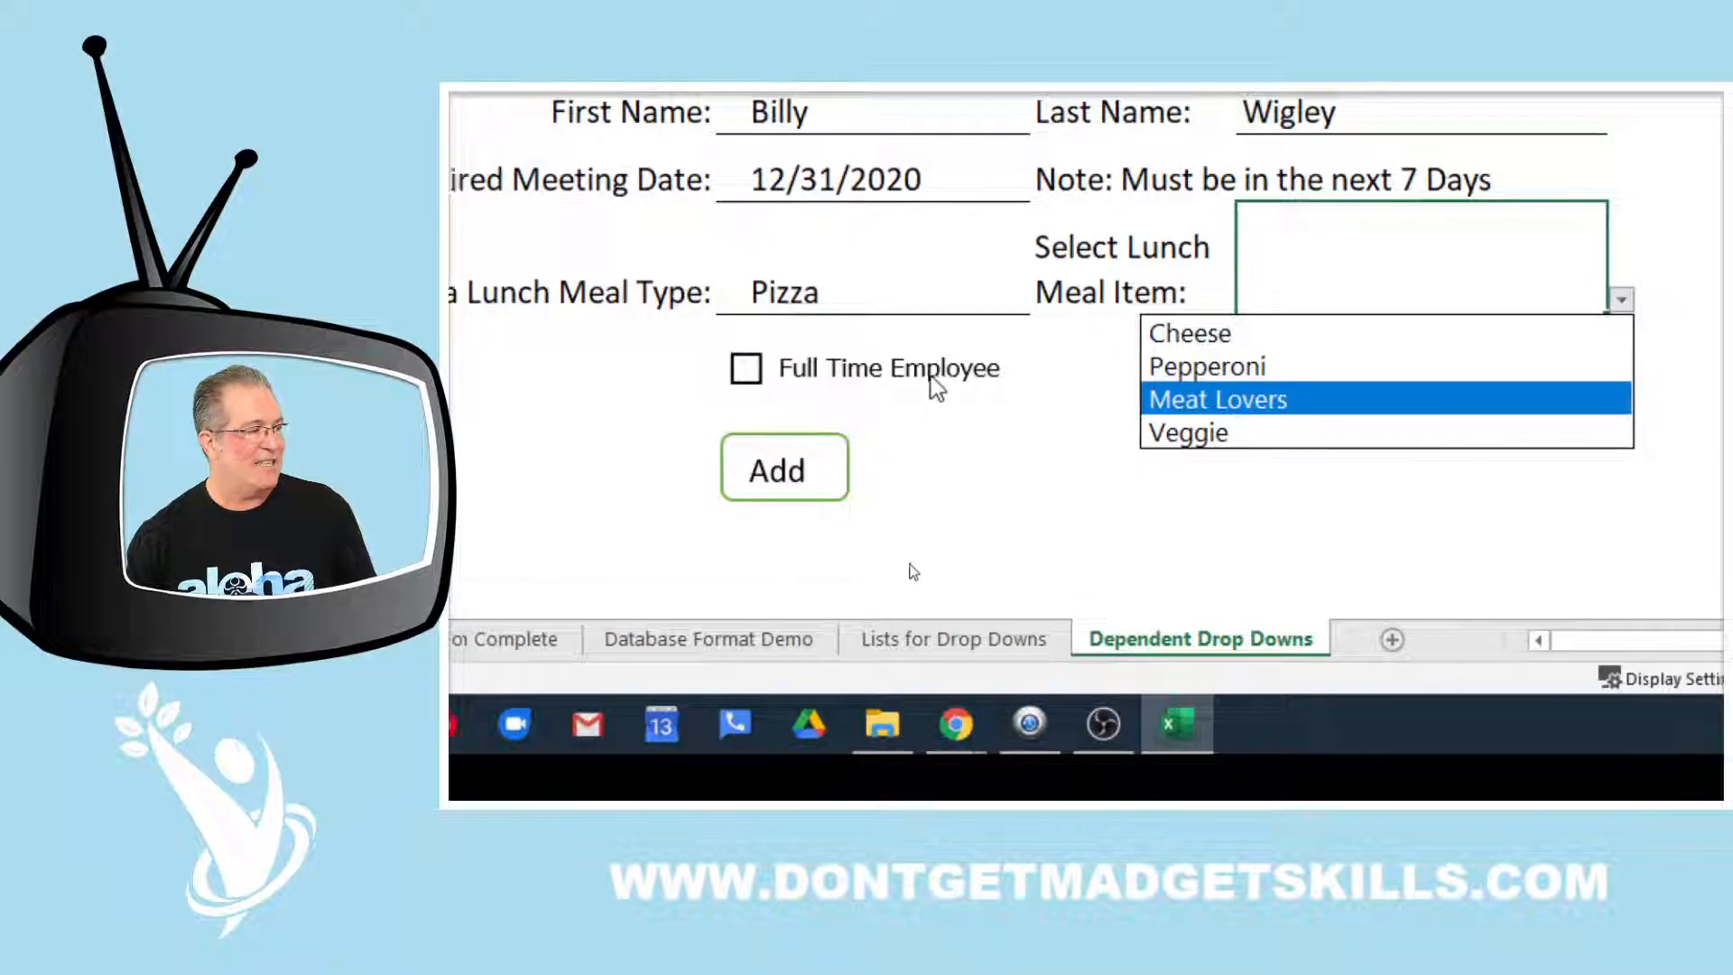
Change the meal type to Salad, check E5's Salad choices, then show the Lists for Drop Downs sheet
{"action": "left_click", "coordinate": [901, 290]}
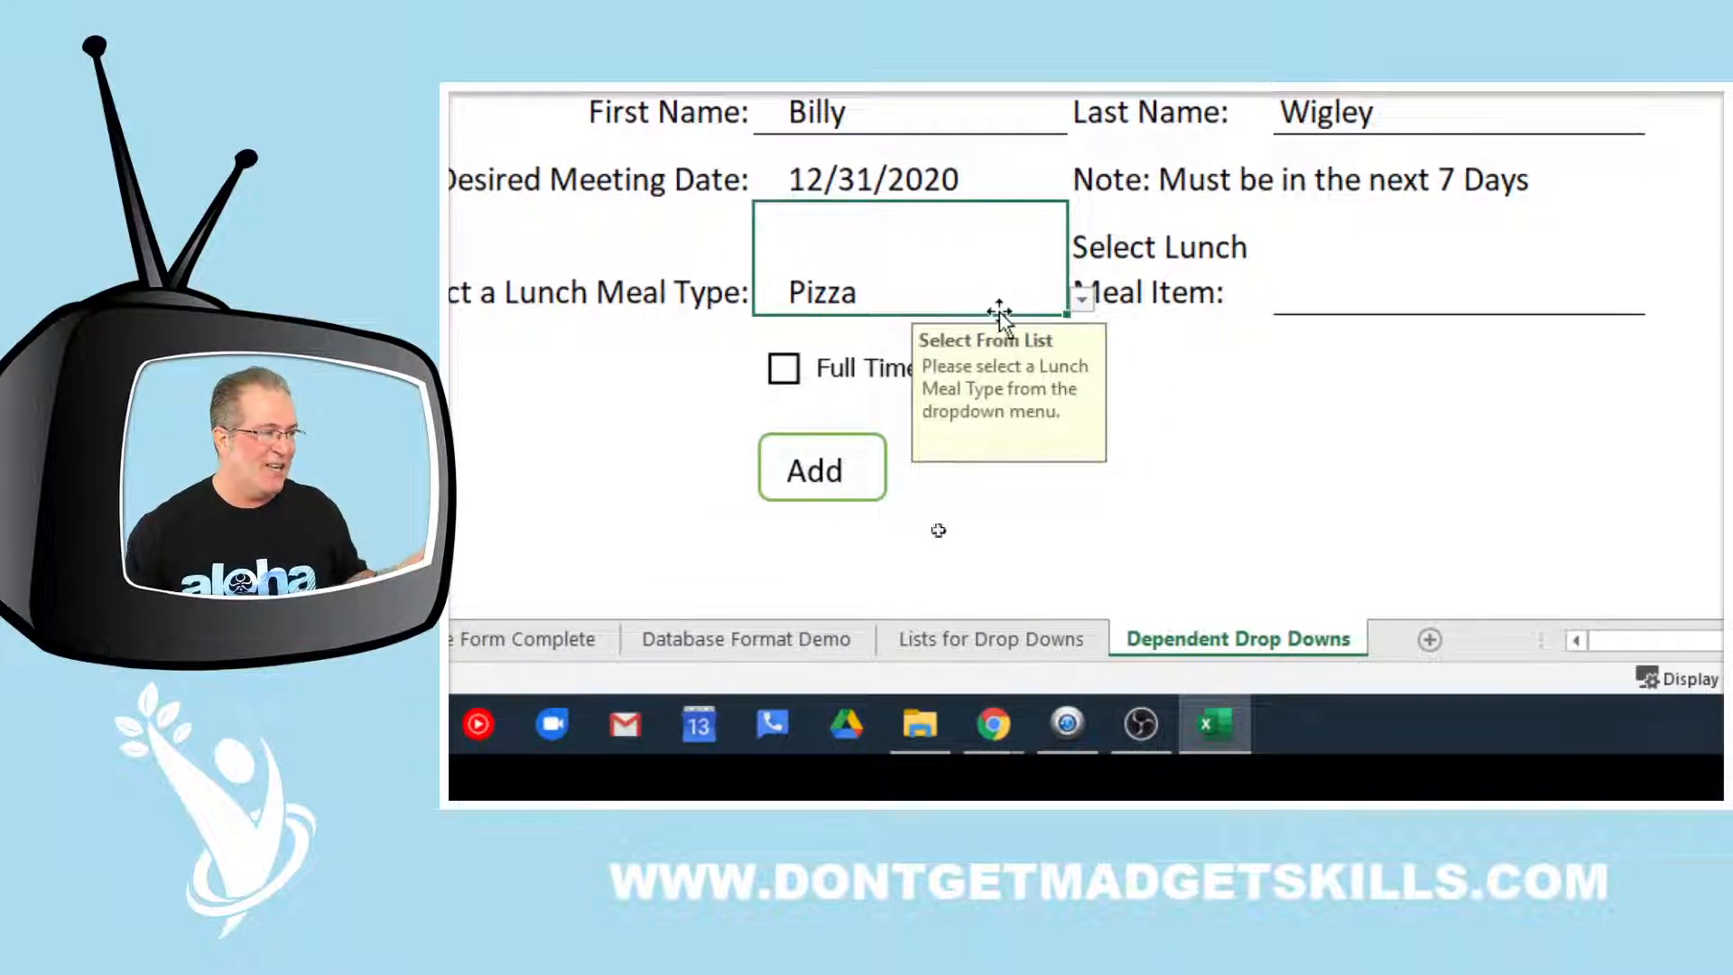
{"action": "left_click", "coordinate": [1081, 300]}
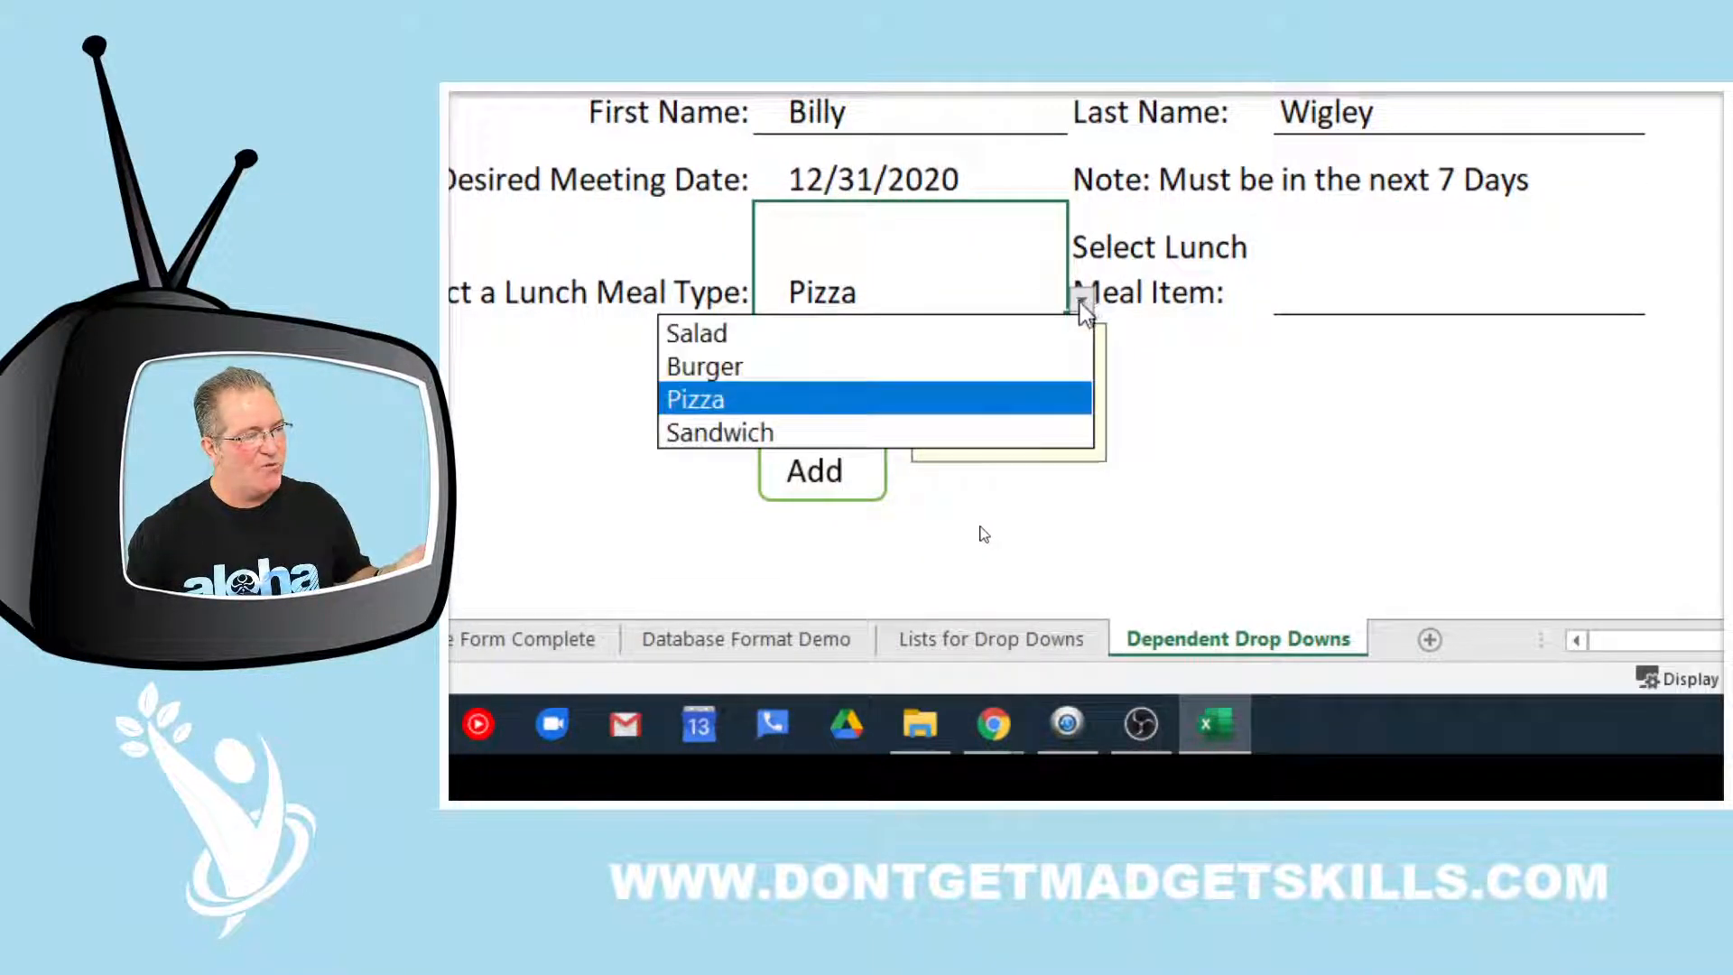
{"action": "left_click", "coordinate": [984, 334]}
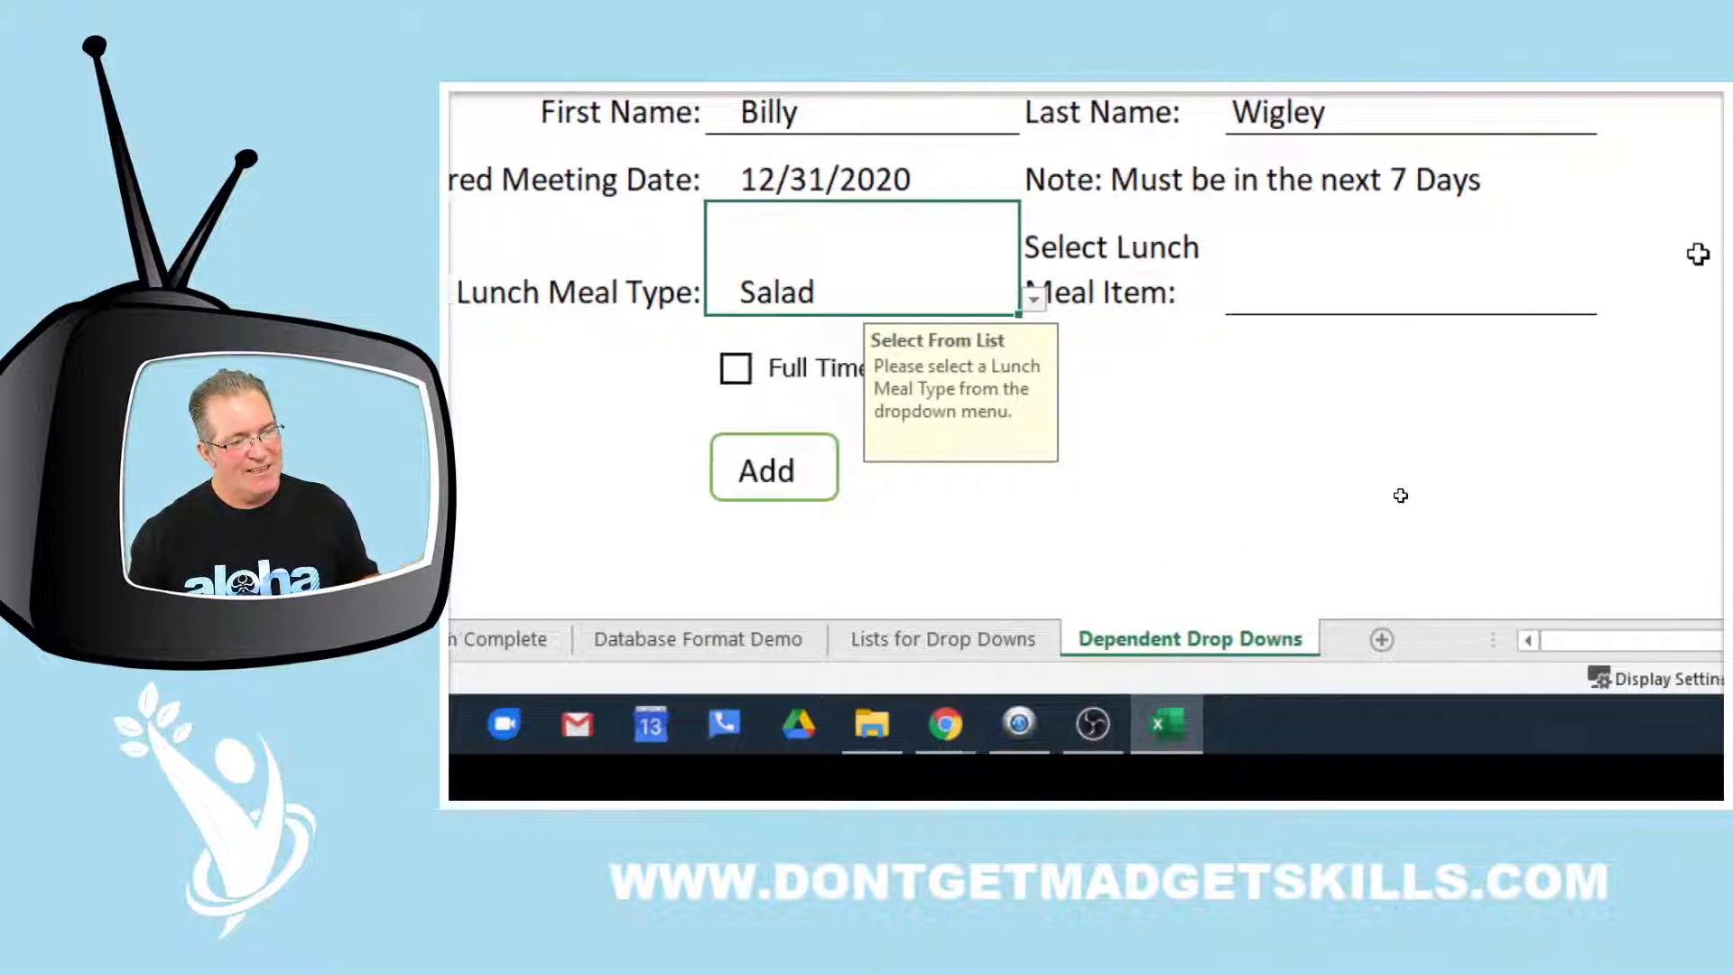
{"action": "left_click", "coordinate": [1518, 278]}
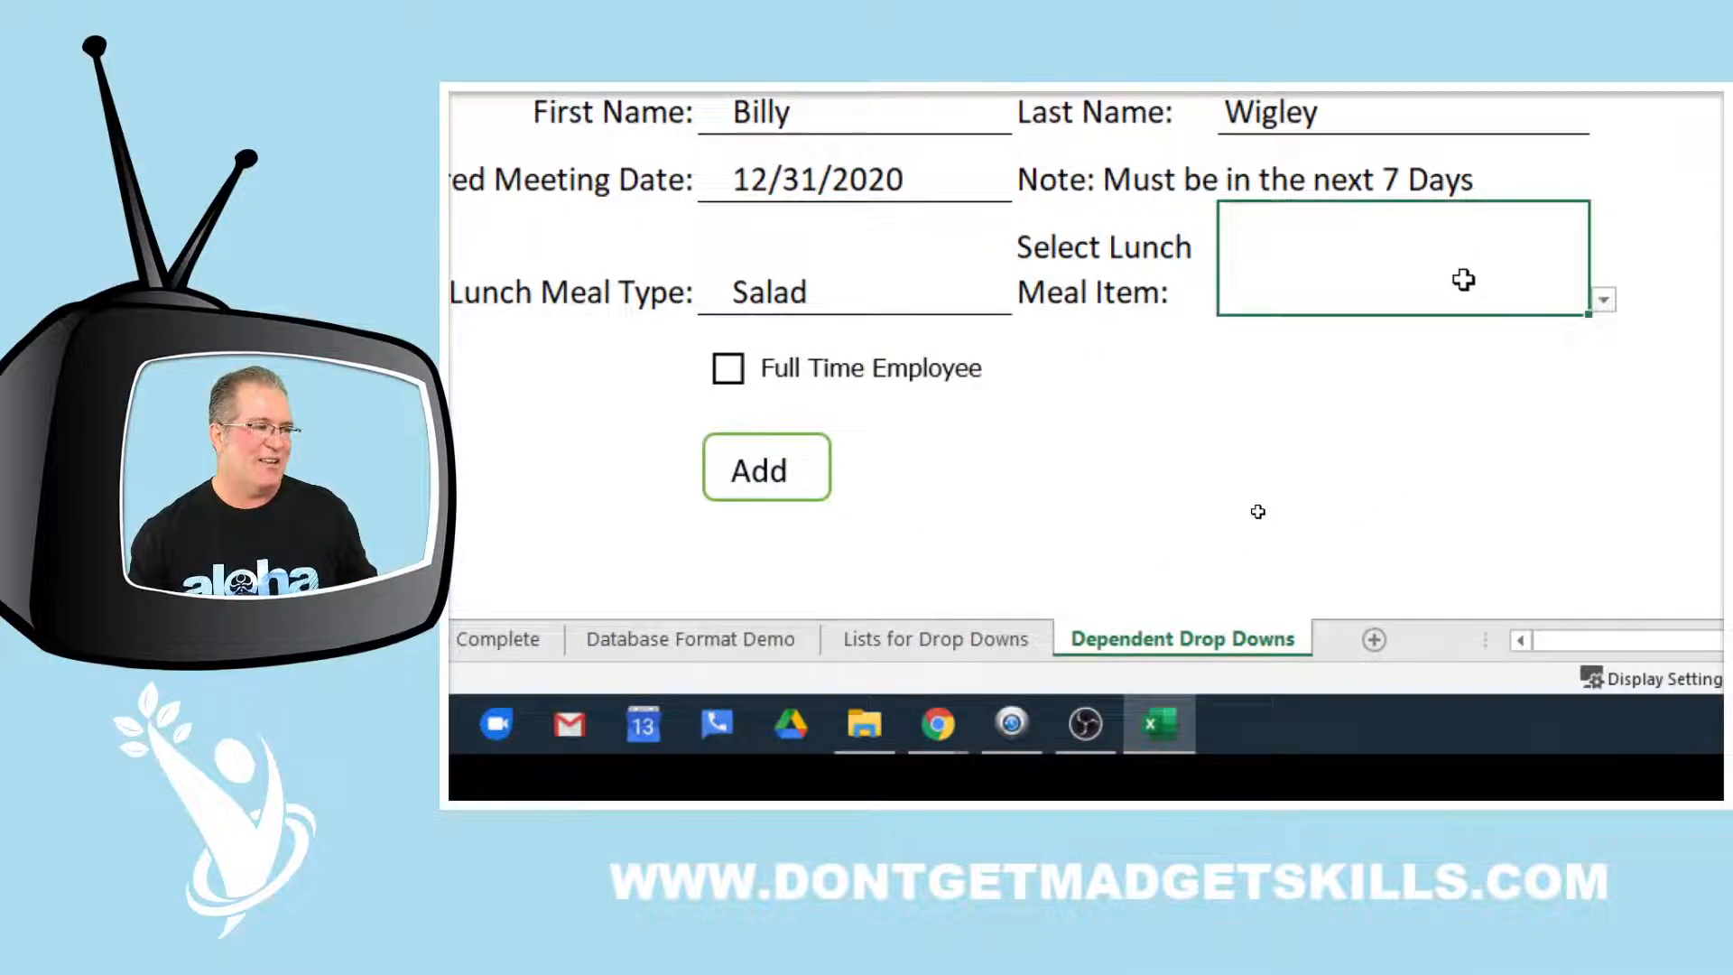
{"action": "left_click", "coordinate": [1604, 303]}
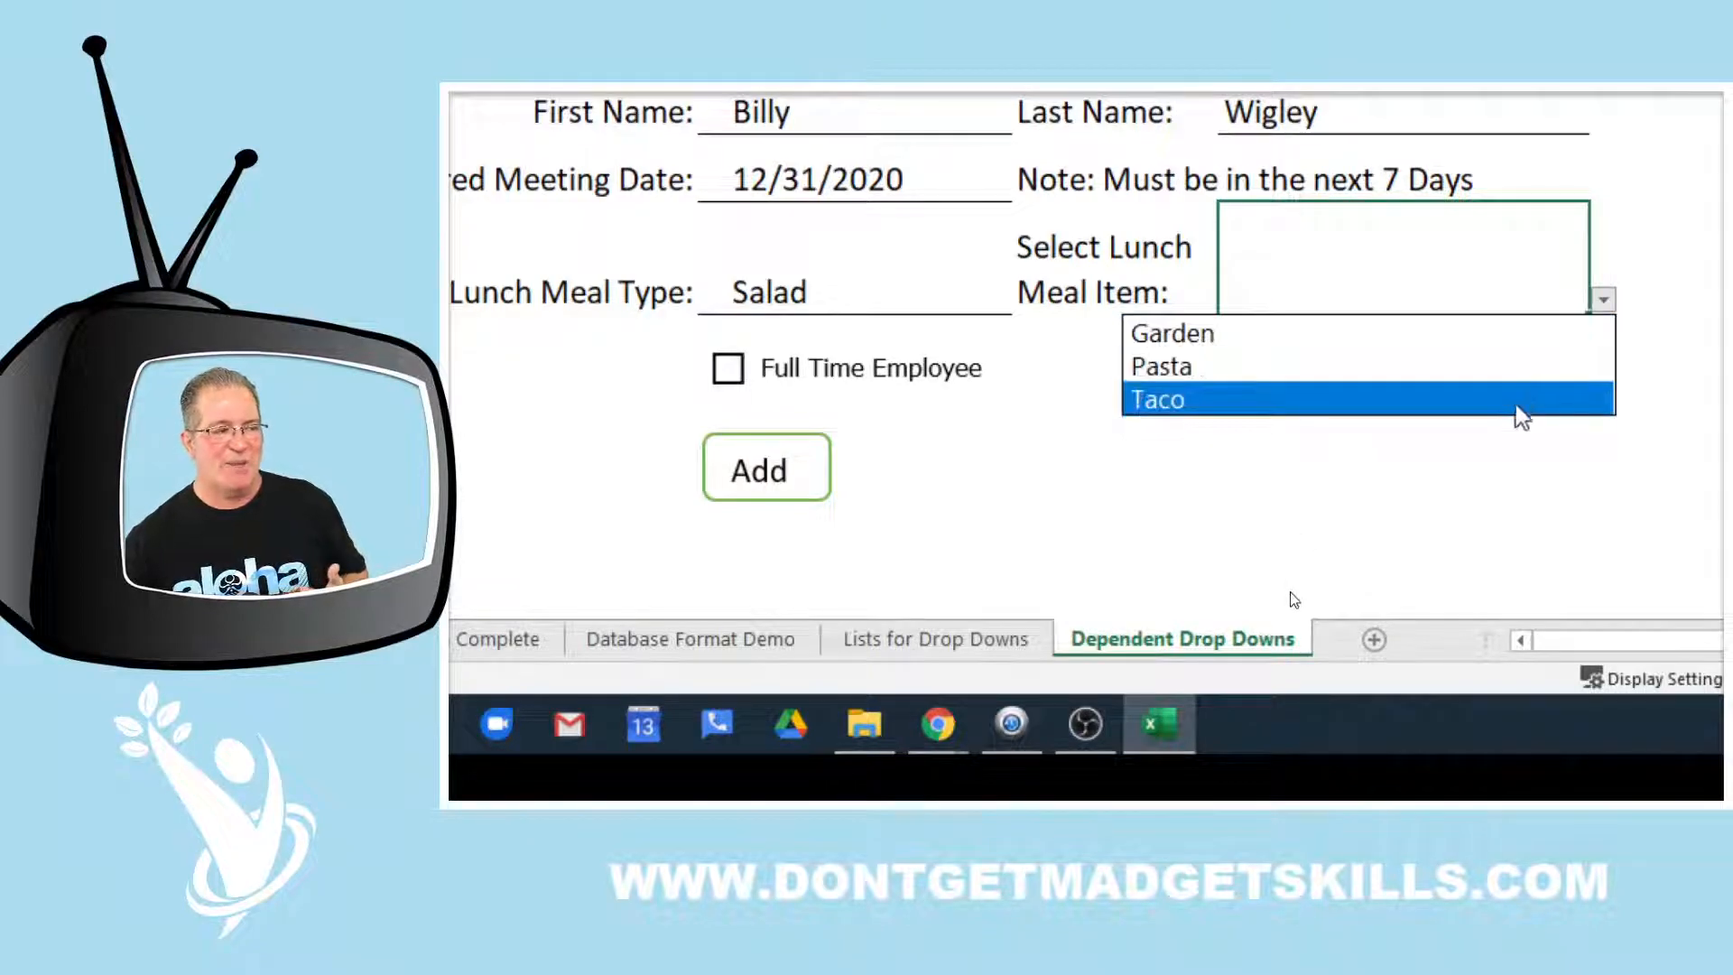
{"action": "left_click", "coordinate": [1495, 250]}
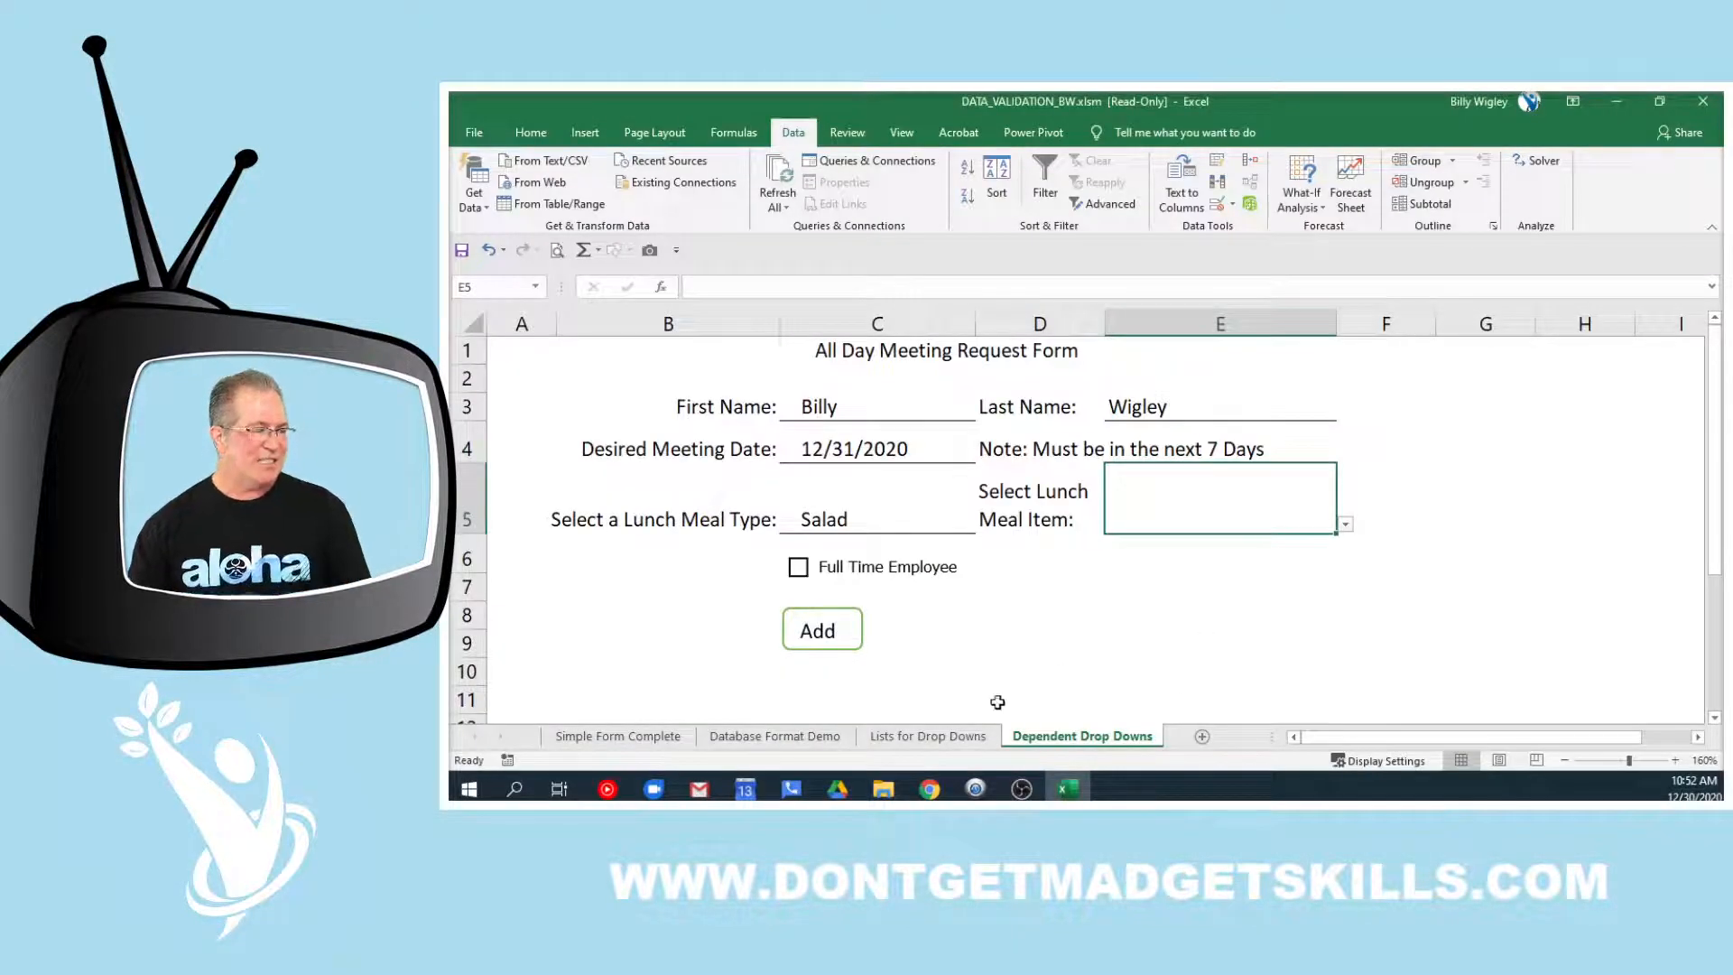
{"action": "left_click", "coordinate": [928, 736]}
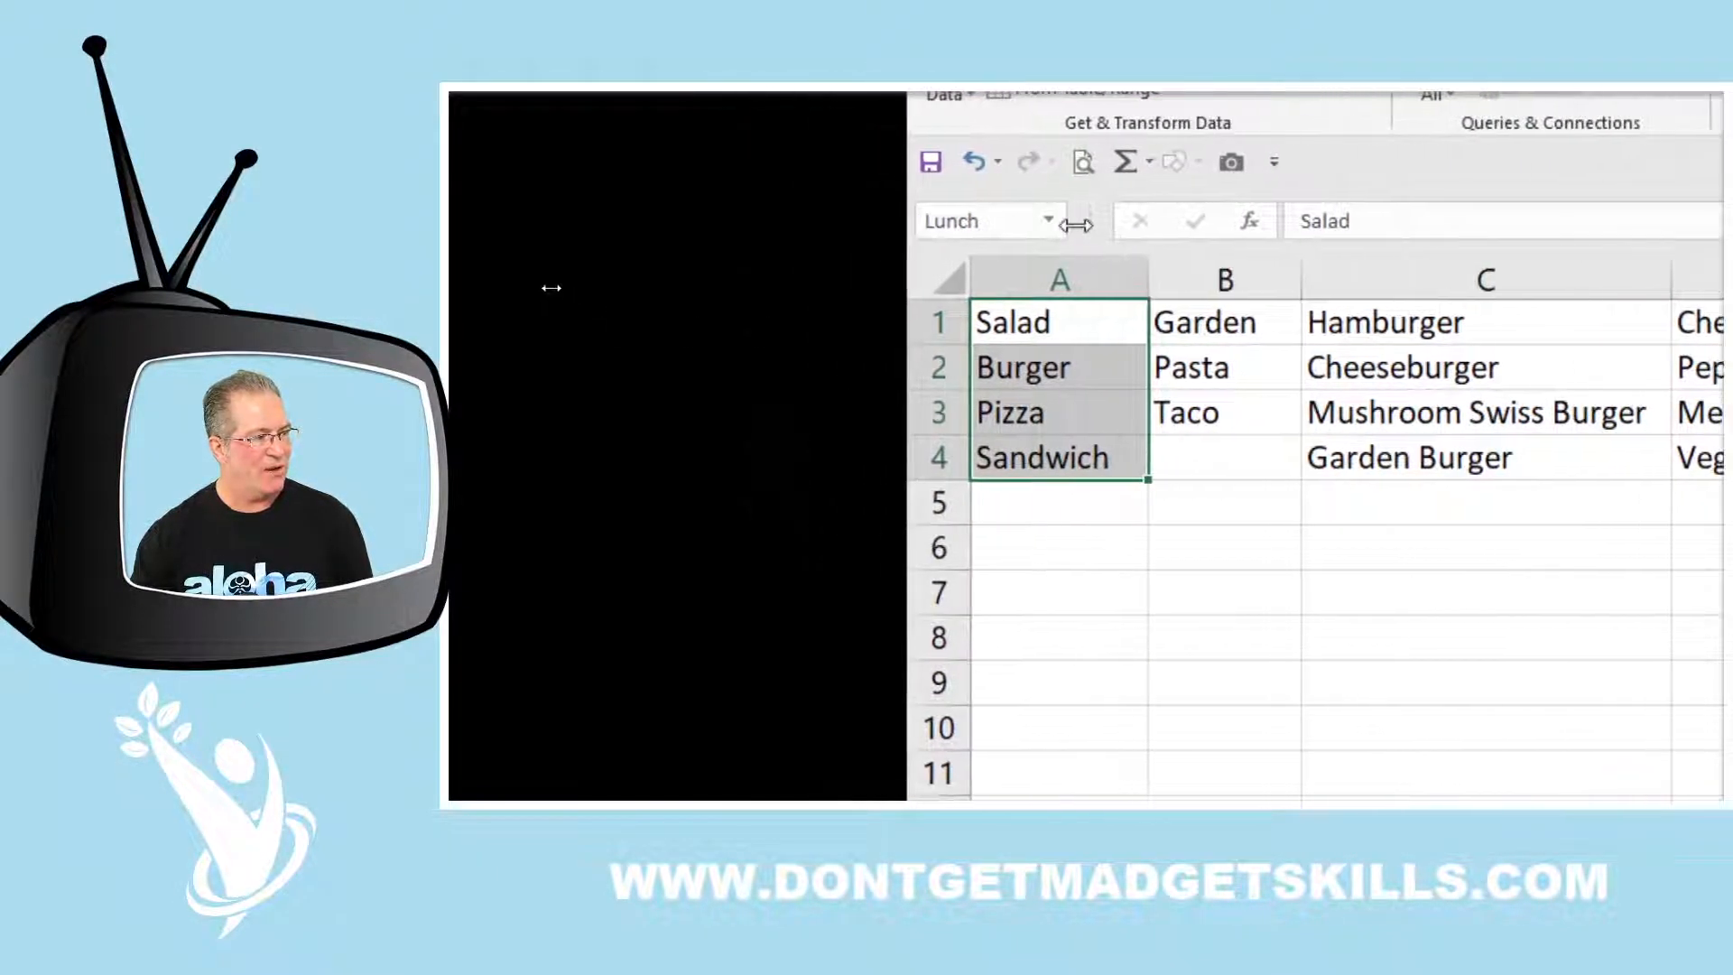
{"action": "left_click", "coordinate": [982, 221]}
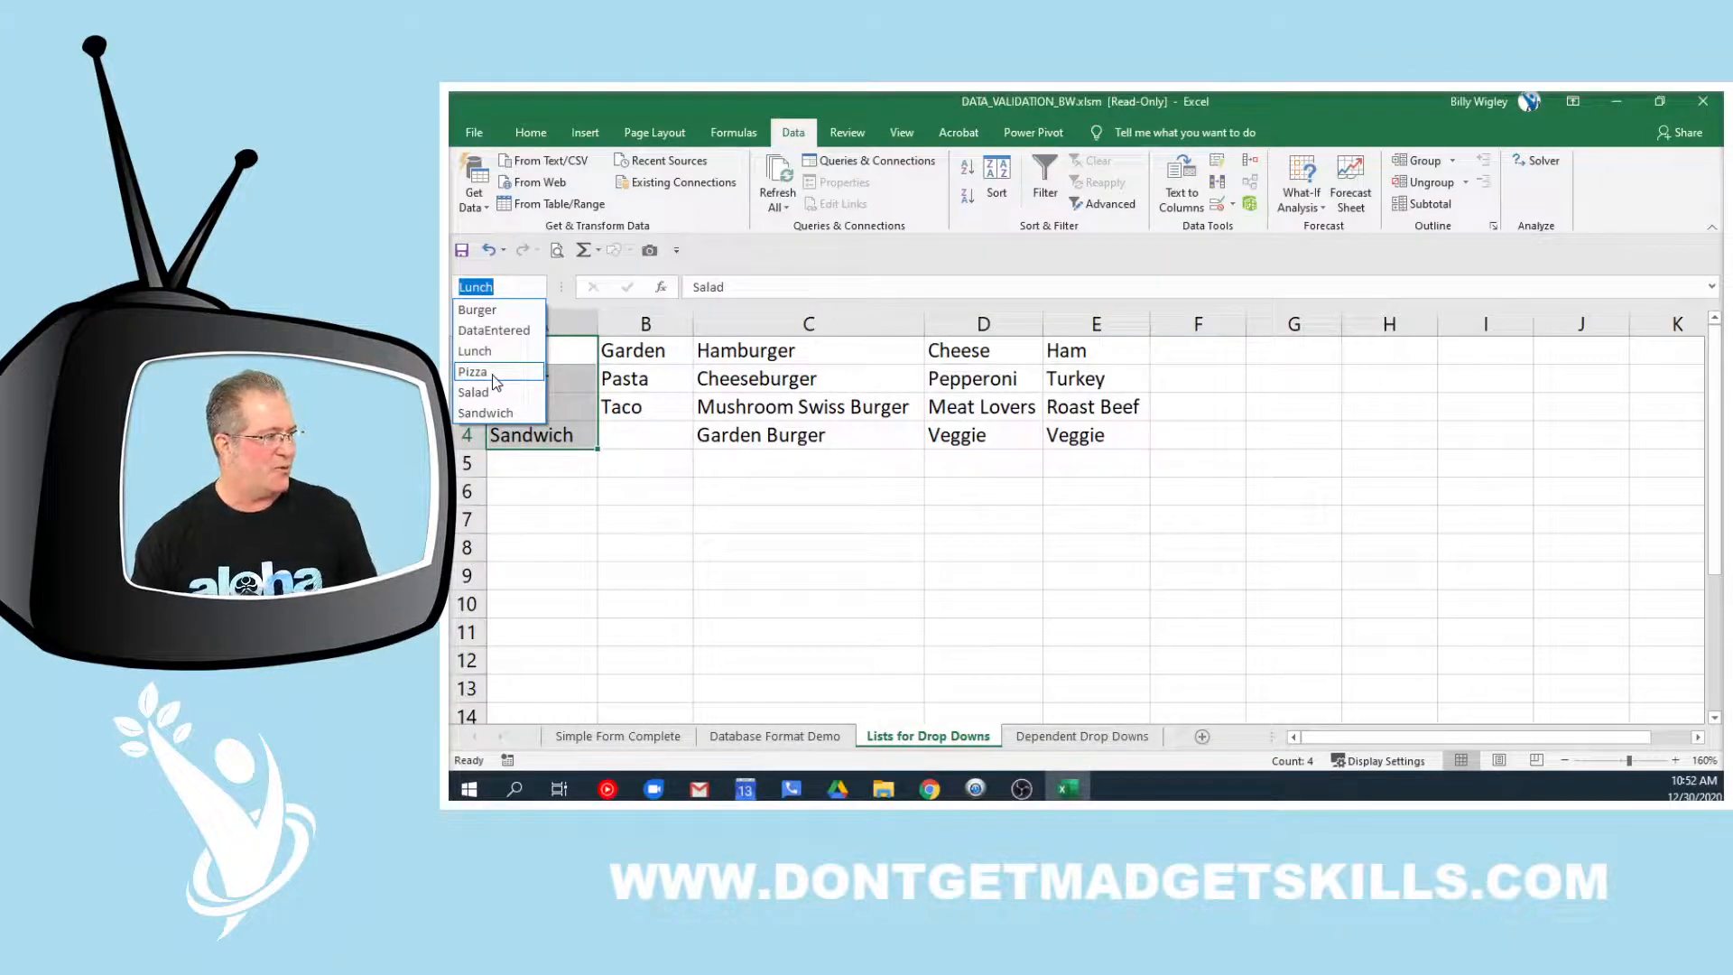
{"action": "left_click", "coordinate": [492, 374]}
{"action": "left_click_drag", "start_coordinate": [939, 352], "coordinate": [950, 437]}
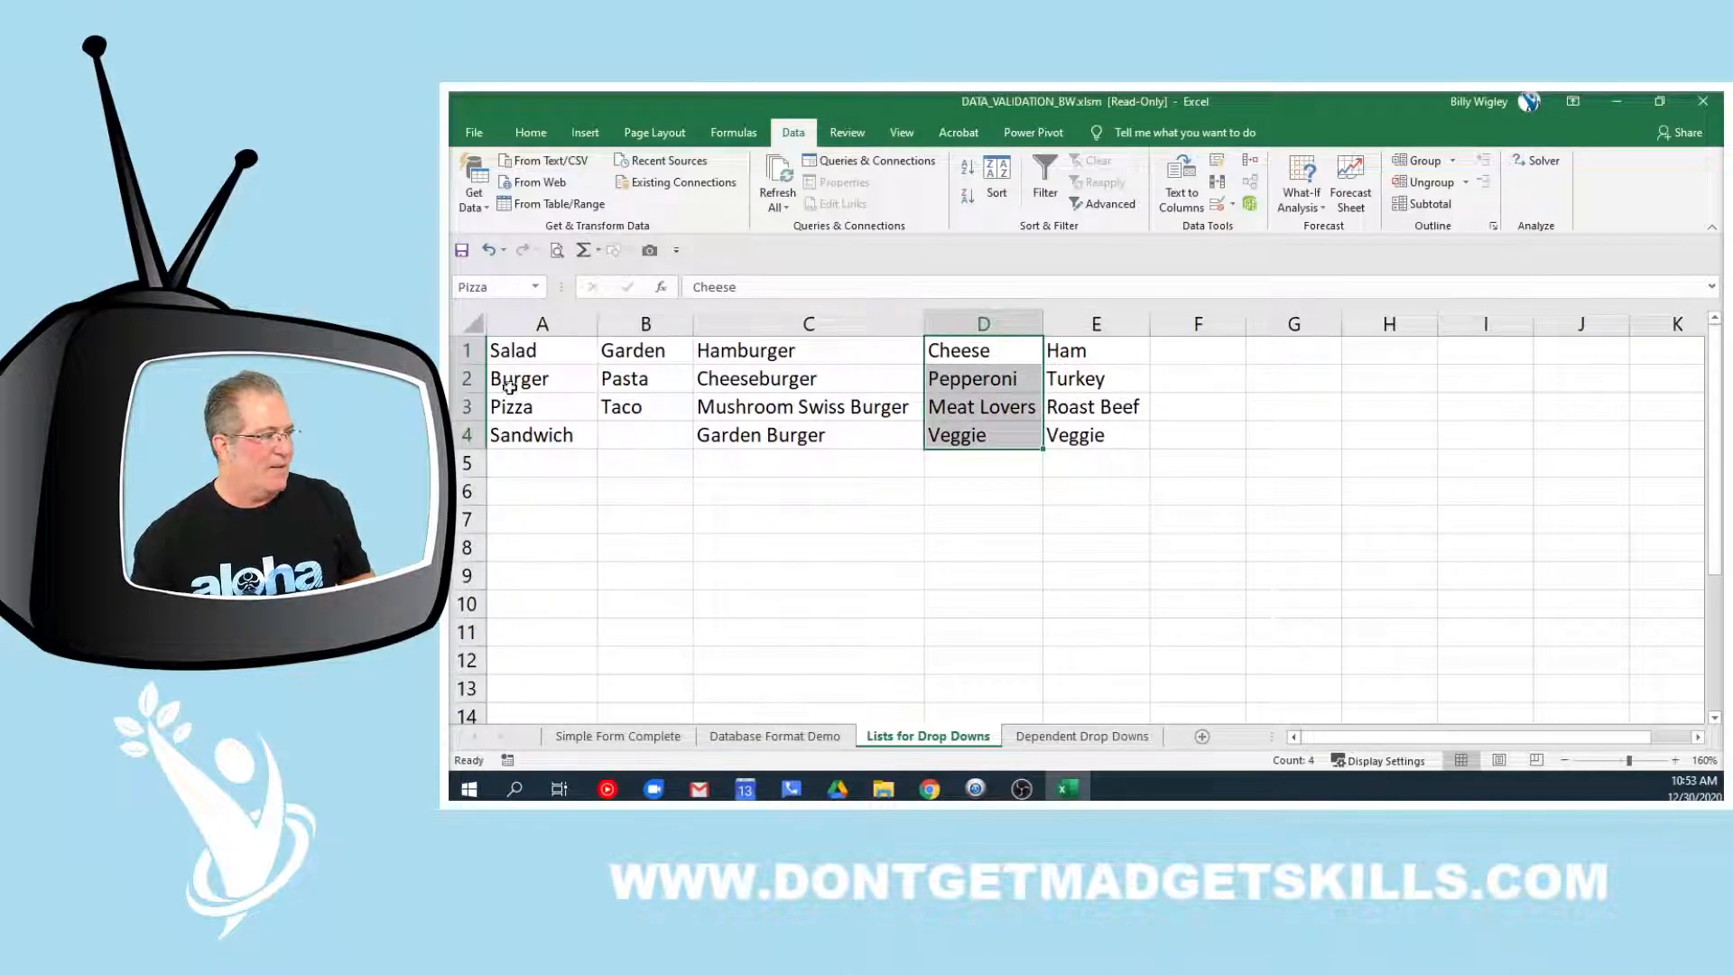
{"action": "left_click", "coordinate": [536, 287]}
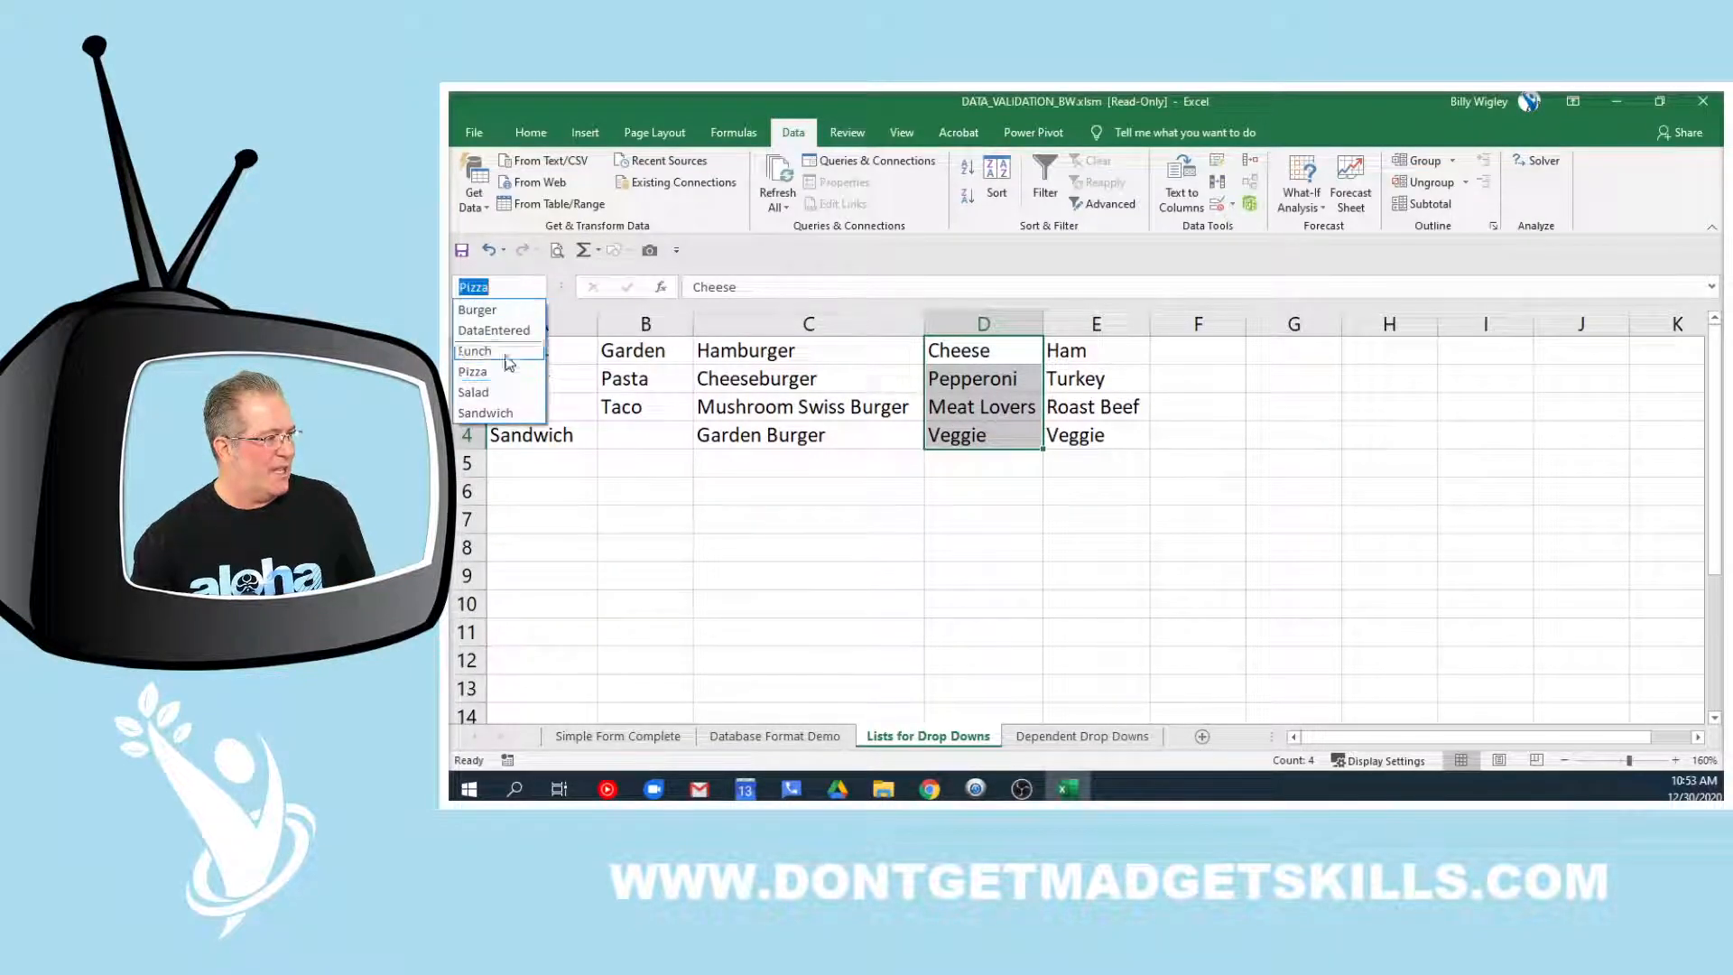
{"action": "left_click", "coordinate": [507, 421]}
{"action": "left_click_drag", "start_coordinate": [844, 360], "coordinate": [855, 429]}
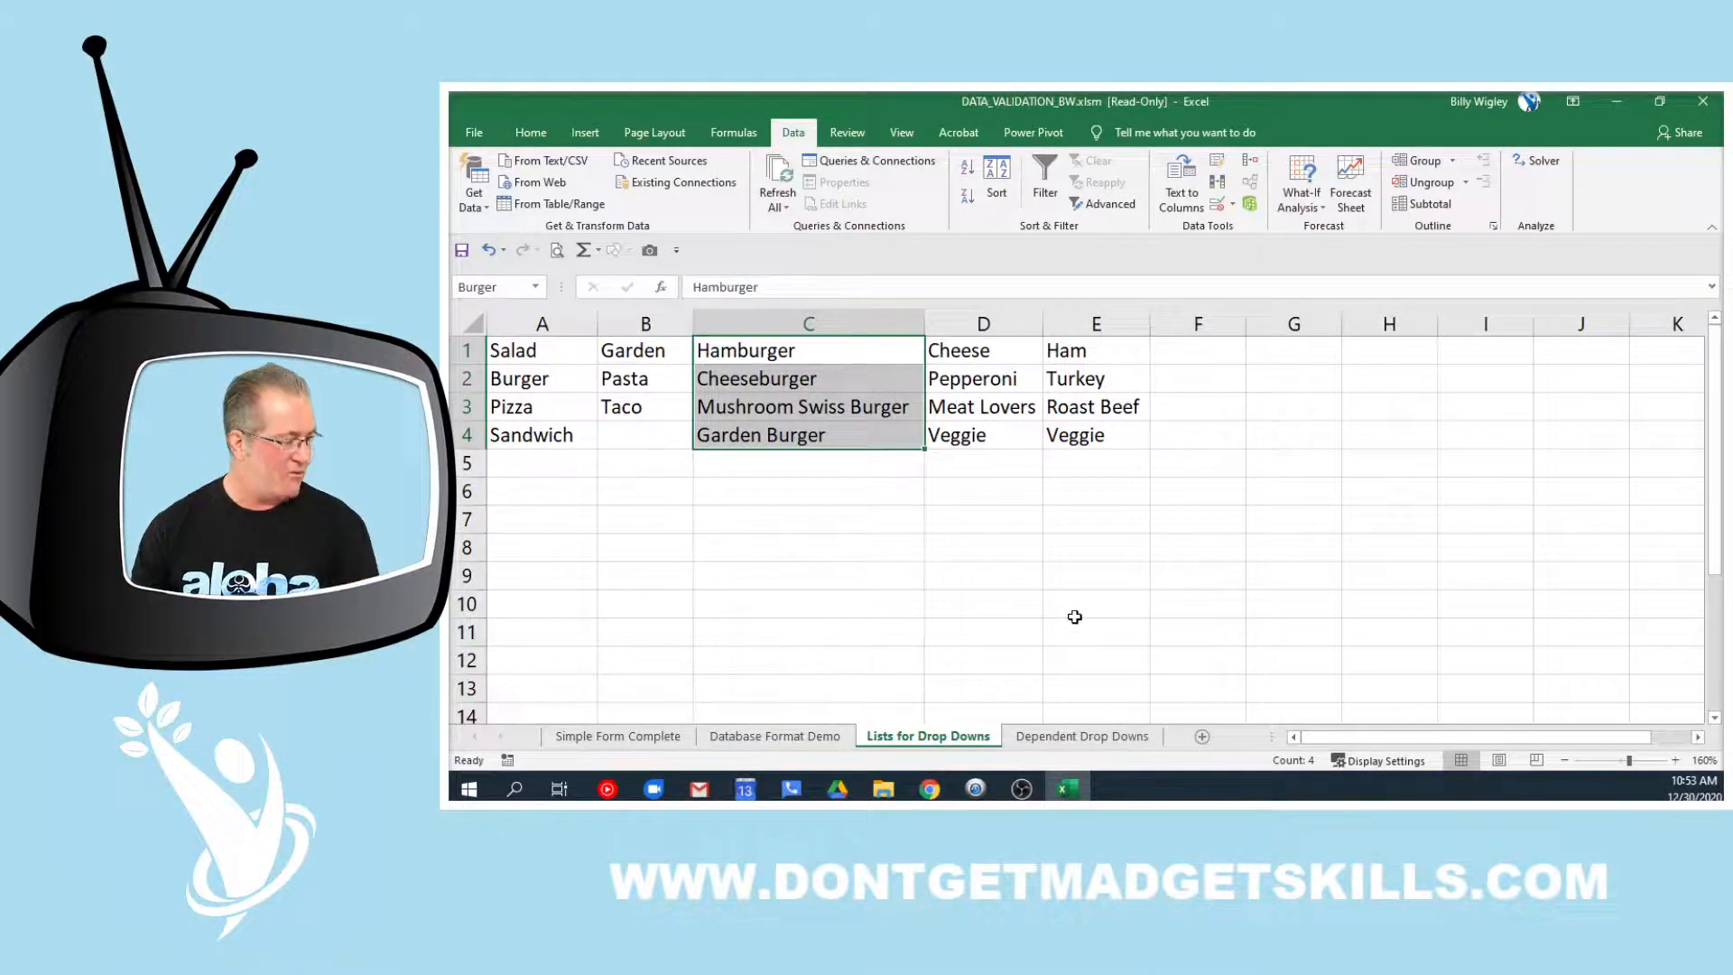
{"action": "left_click", "coordinate": [1096, 737]}
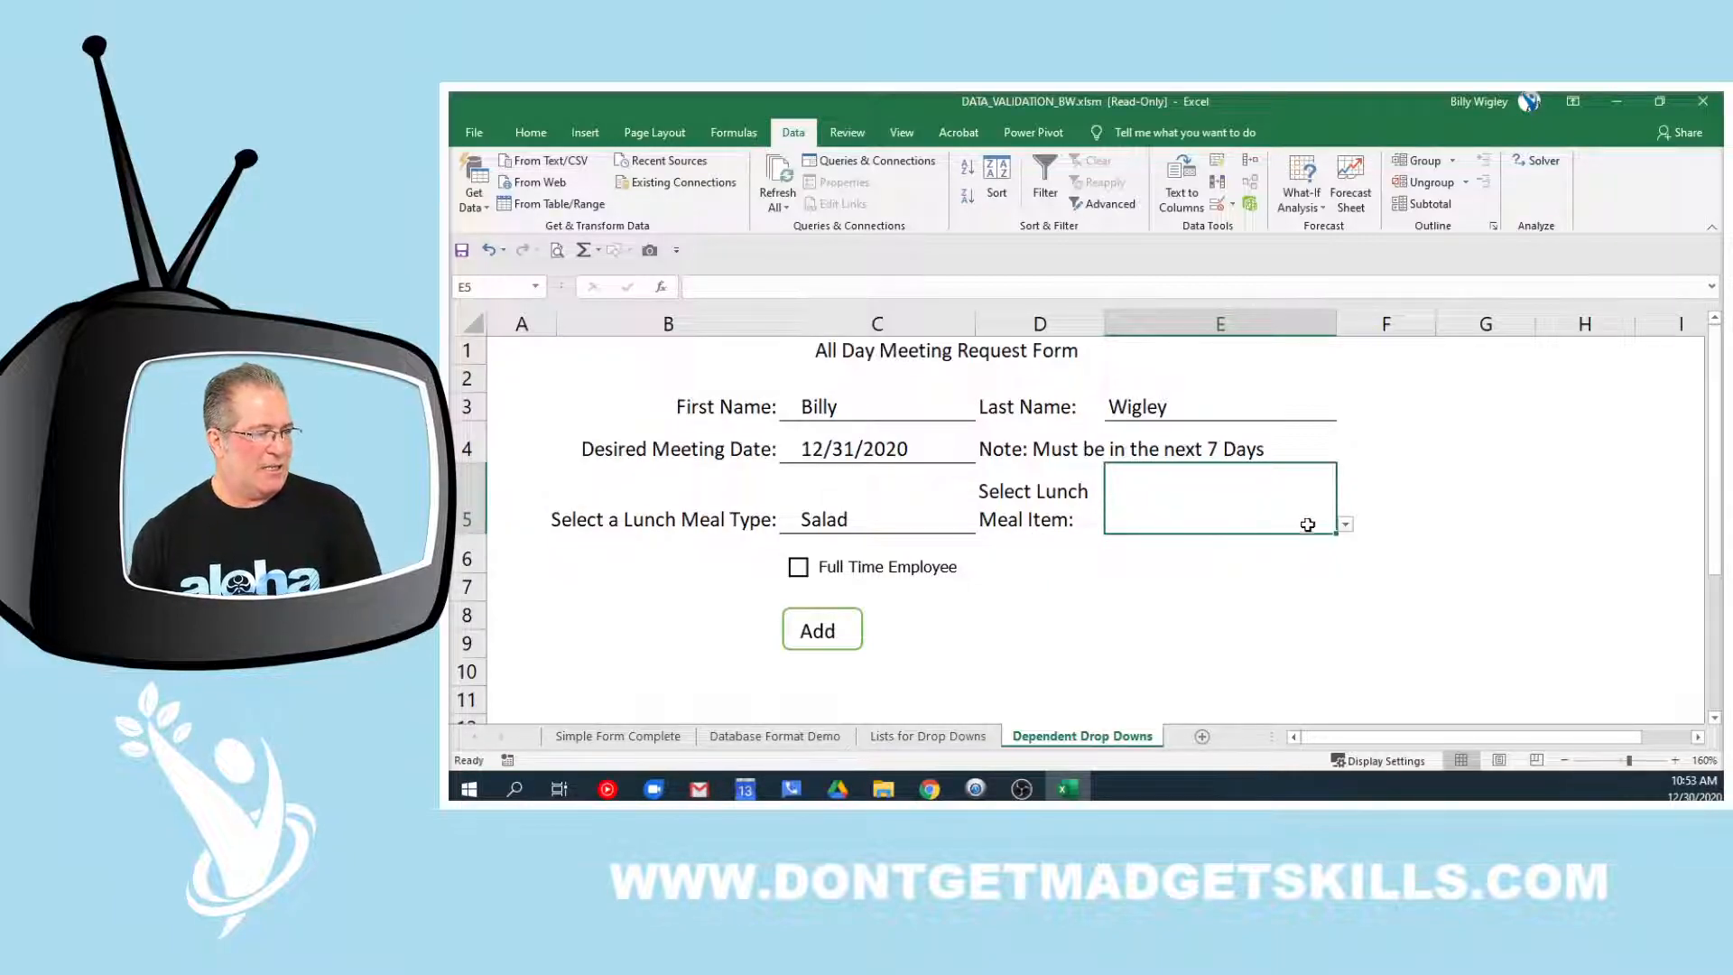
Pick Pasta as the Salad meal item in E5, then delete that entry again
{"action": "left_click", "coordinate": [1345, 524]}
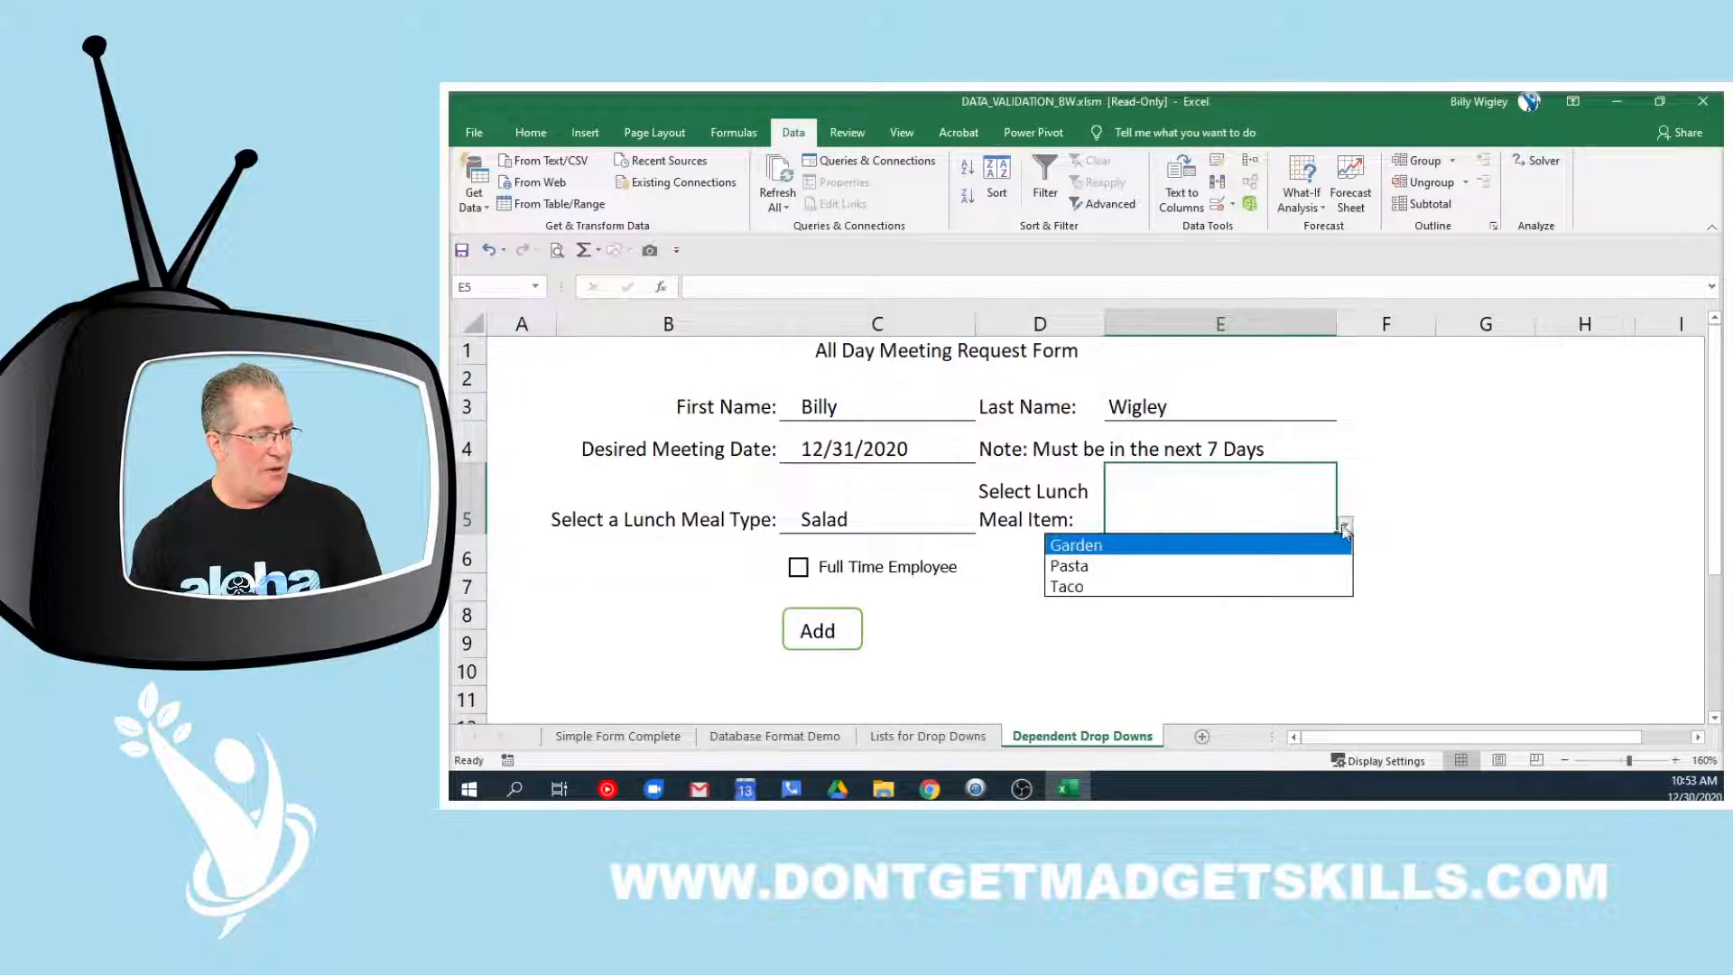
{"action": "left_click", "coordinate": [1289, 566]}
{"action": "left_click", "coordinate": [1341, 617]}
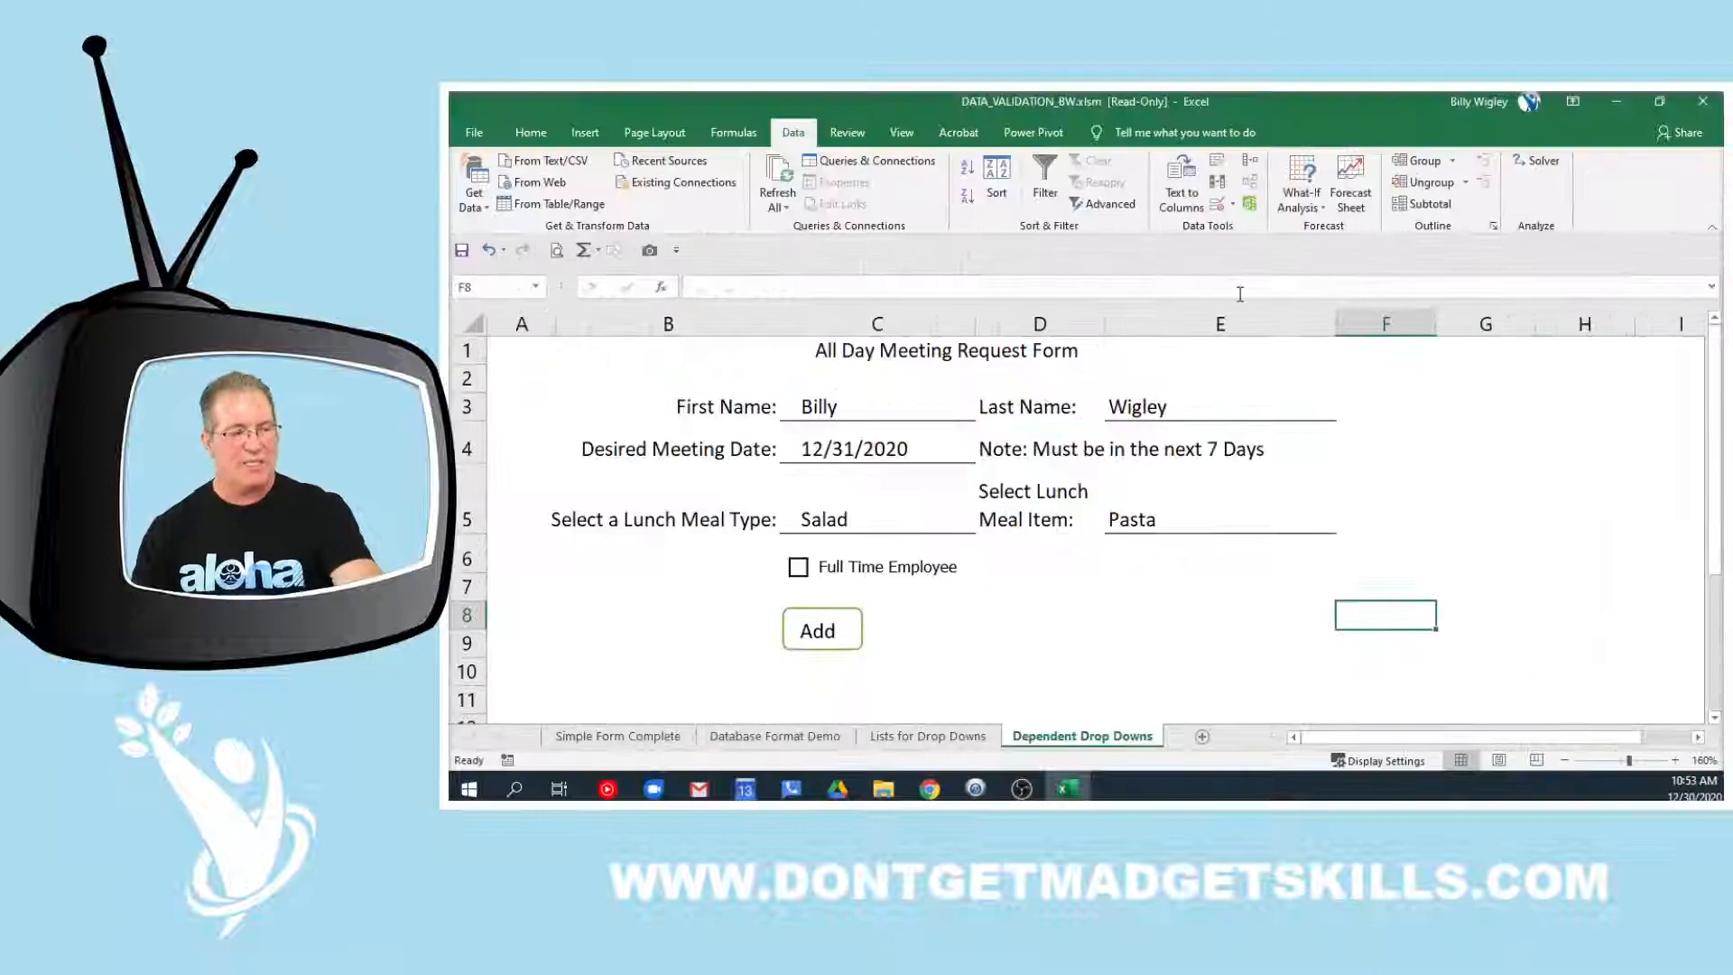
{"action": "left_click", "coordinate": [1180, 526]}
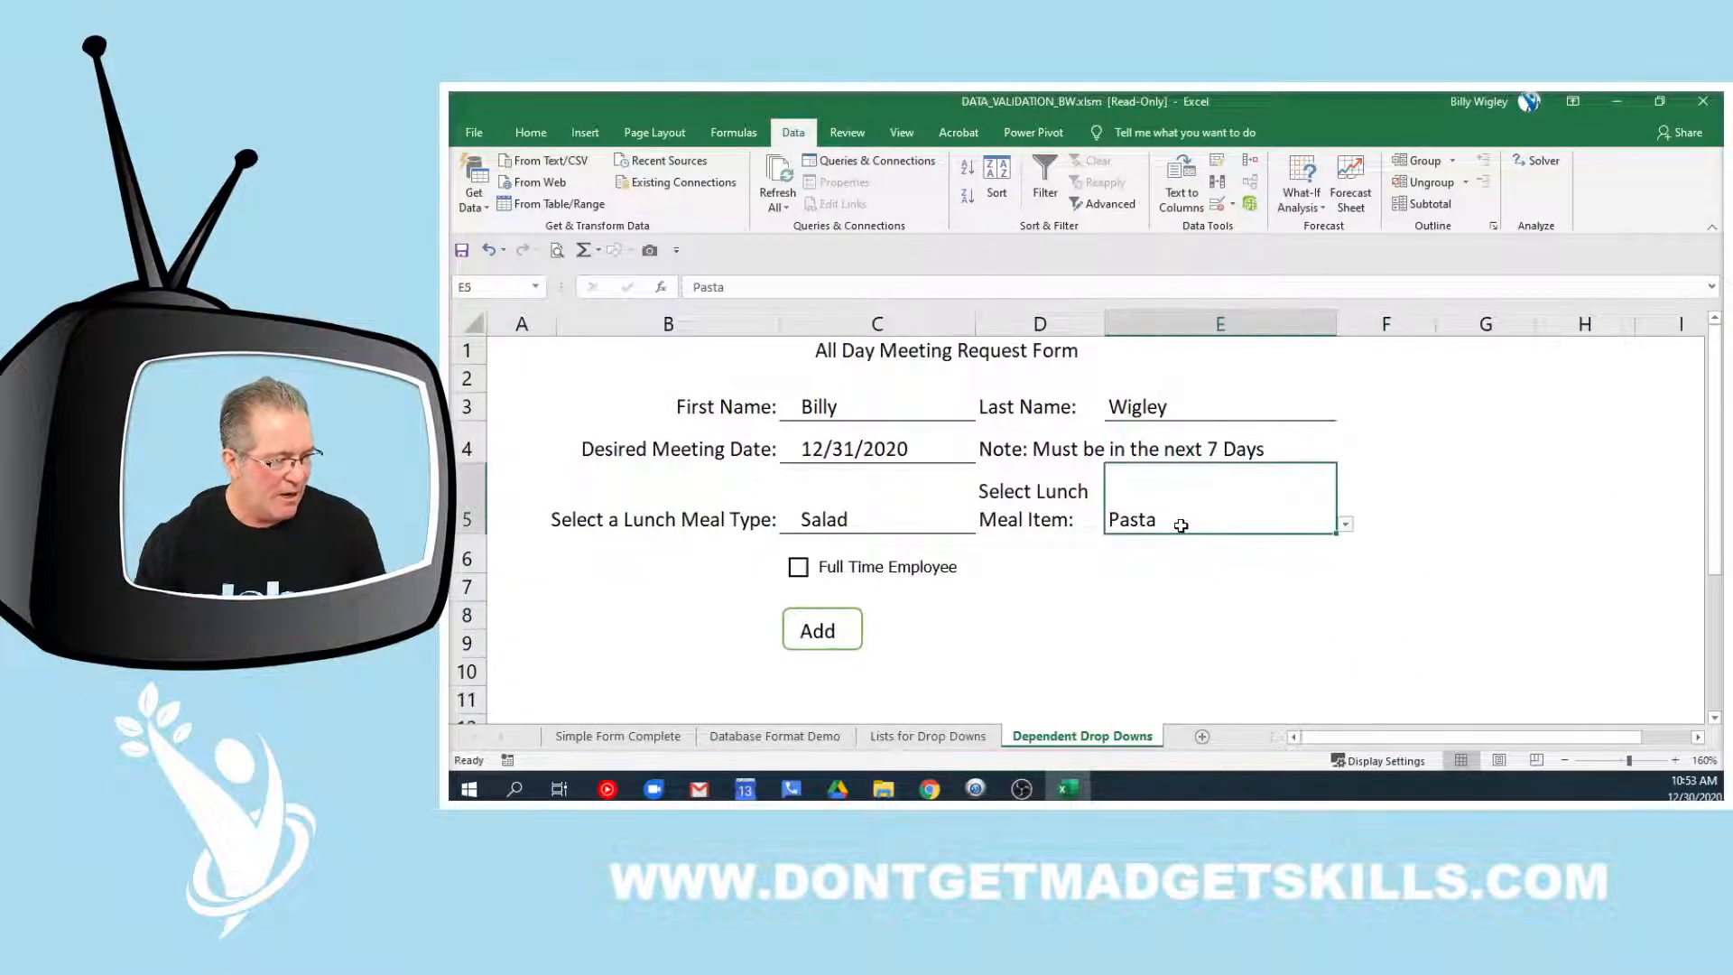
{"action": "key", "text": "Delete"}
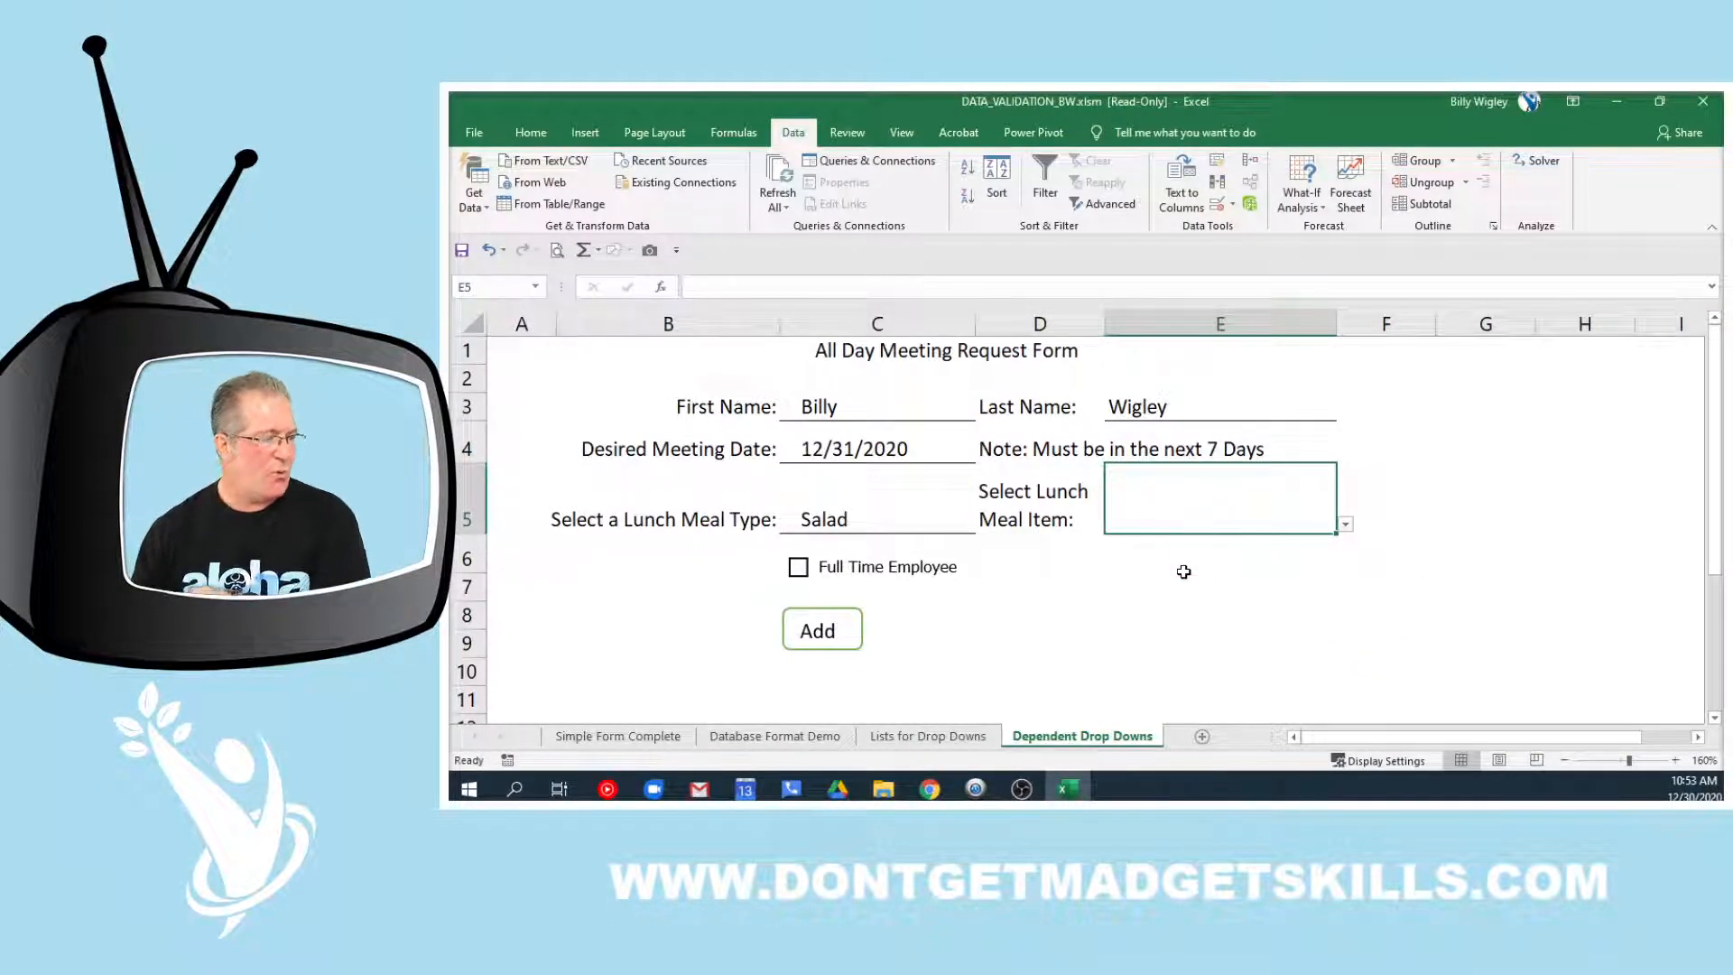
{"action": "left_click", "coordinate": [1698, 736]}
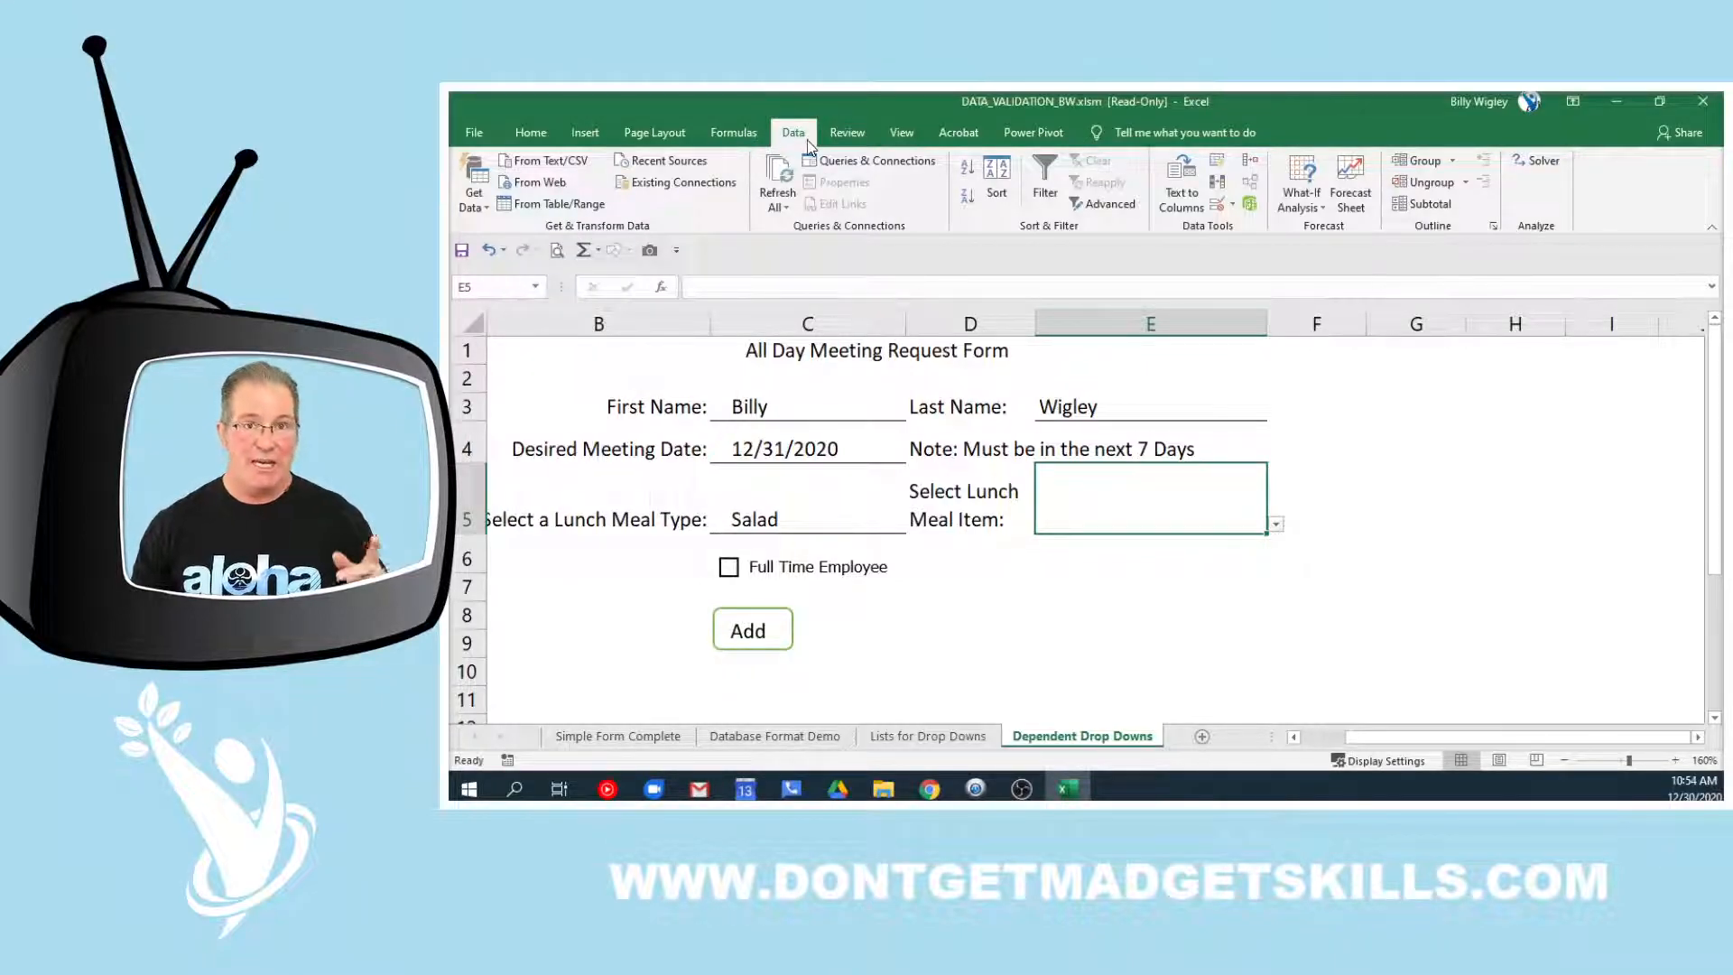
{"action": "left_click", "coordinate": [1217, 207]}
{"action": "left_click_drag", "start_coordinate": [1196, 336], "coordinate": [1508, 358]}
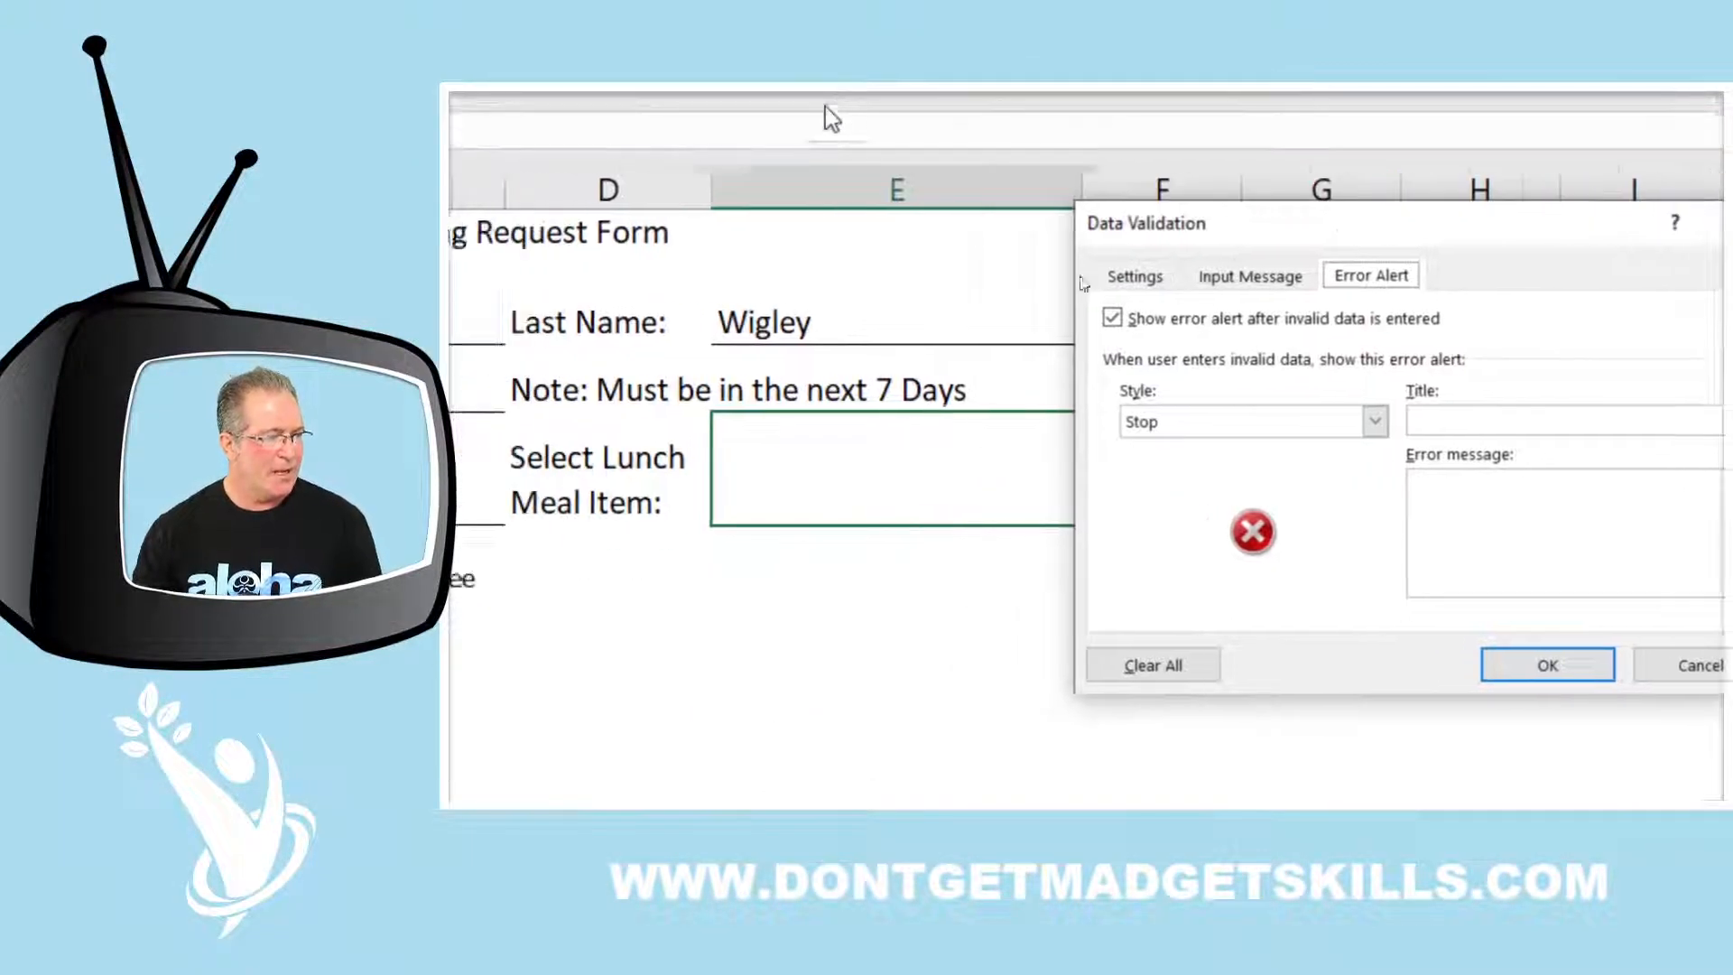
{"action": "left_click", "coordinate": [1215, 277]}
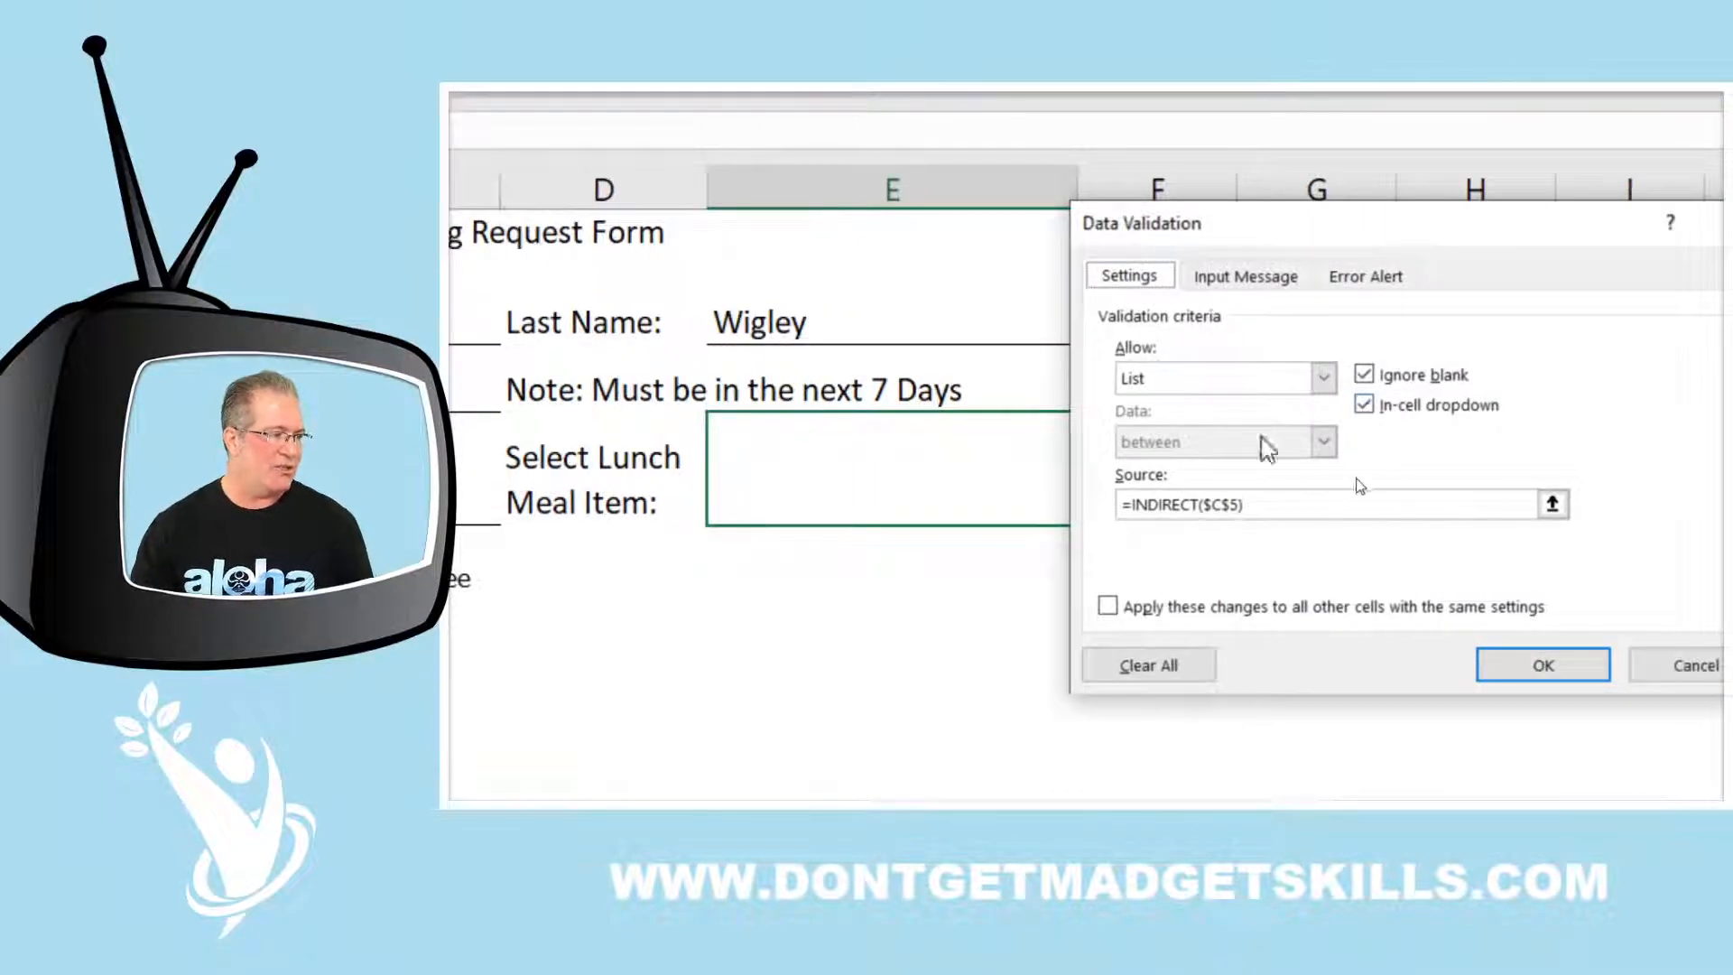
{"action": "left_click", "coordinate": [1323, 379]}
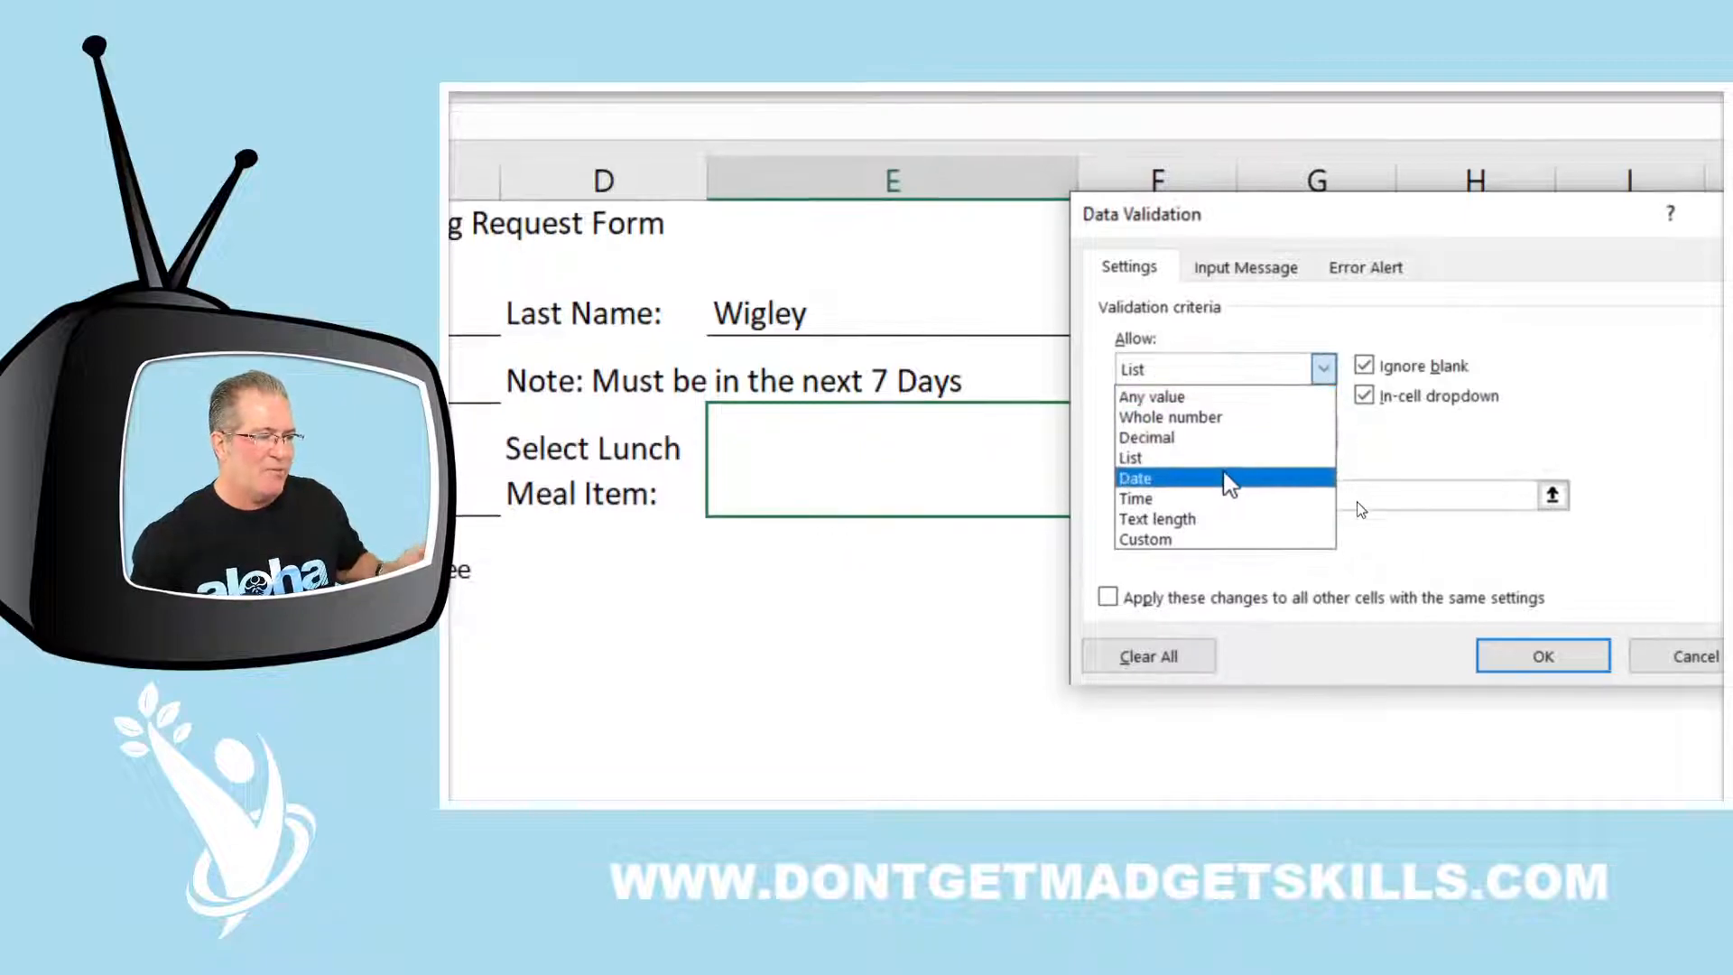
{"action": "left_click", "coordinate": [1230, 460]}
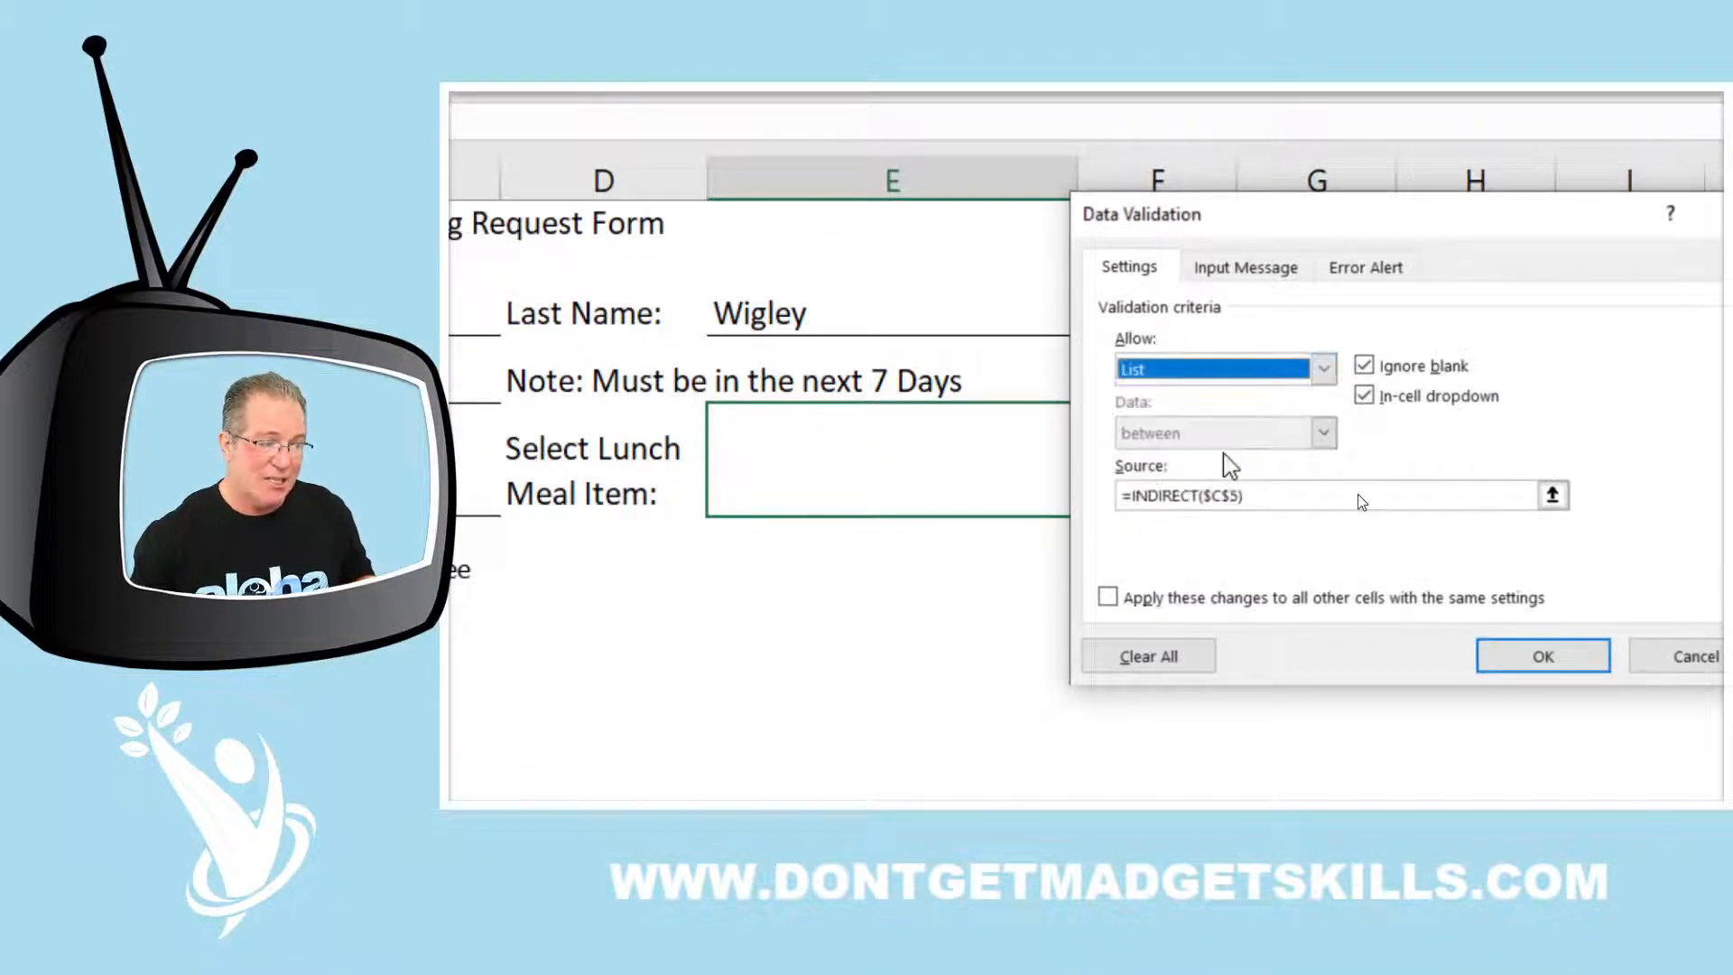
{"action": "left_click", "coordinate": [1233, 374]}
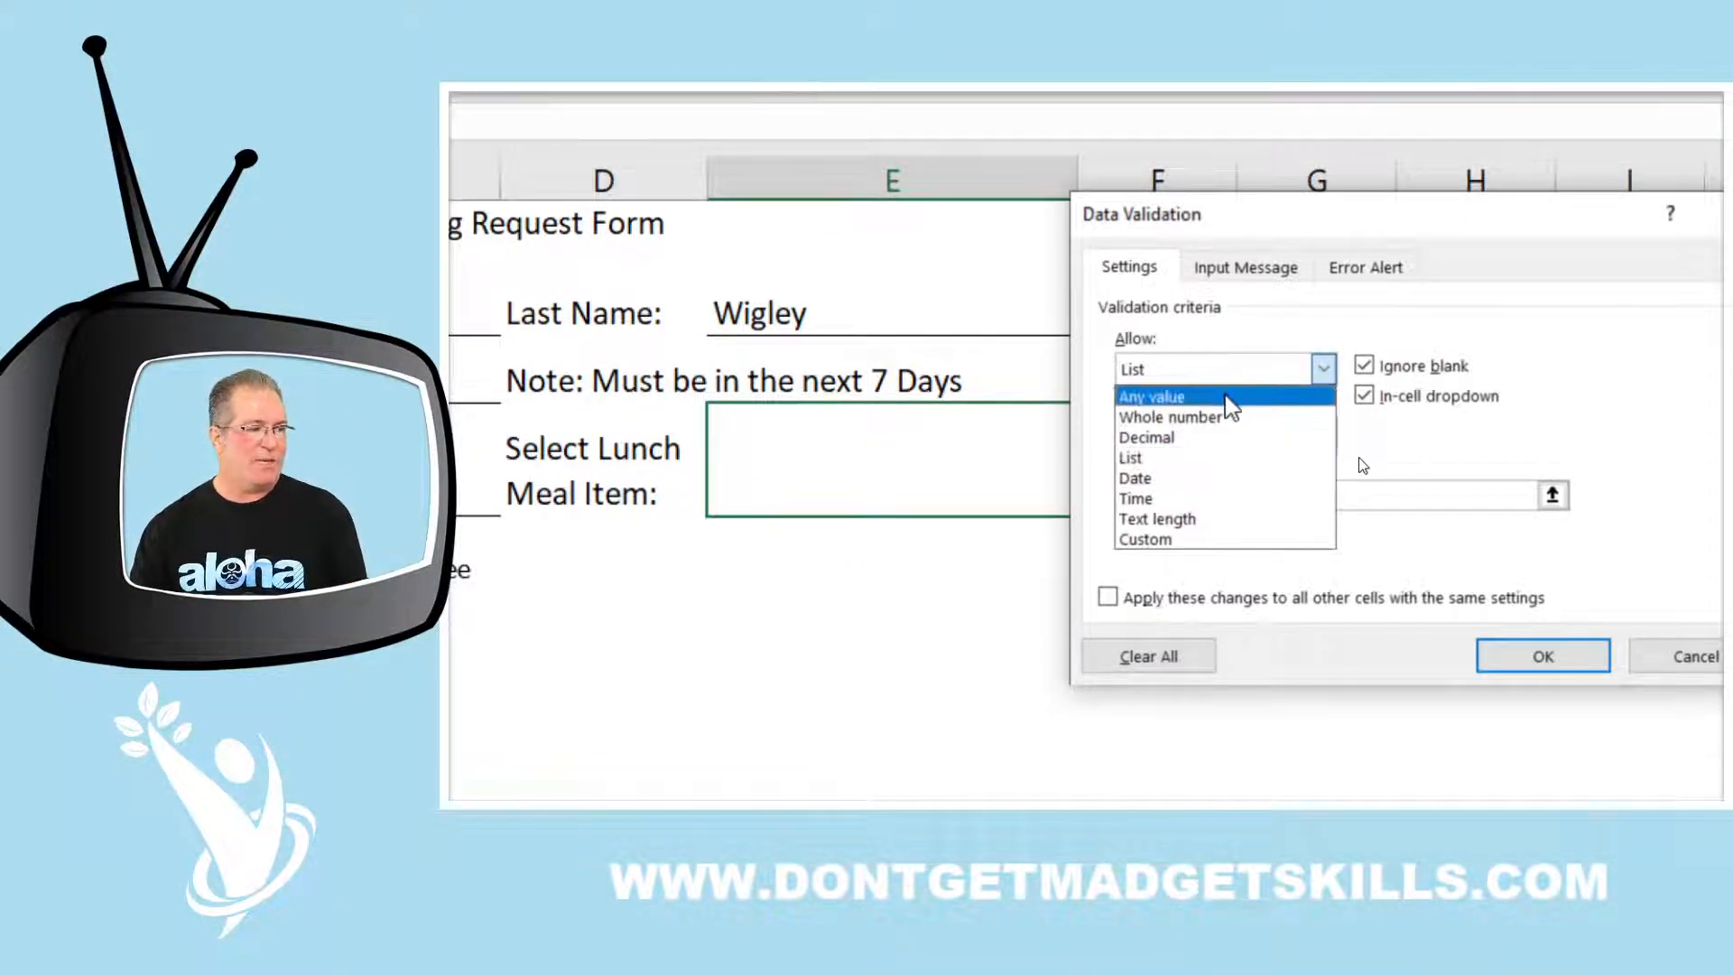
{"action": "left_click", "coordinate": [1226, 396]}
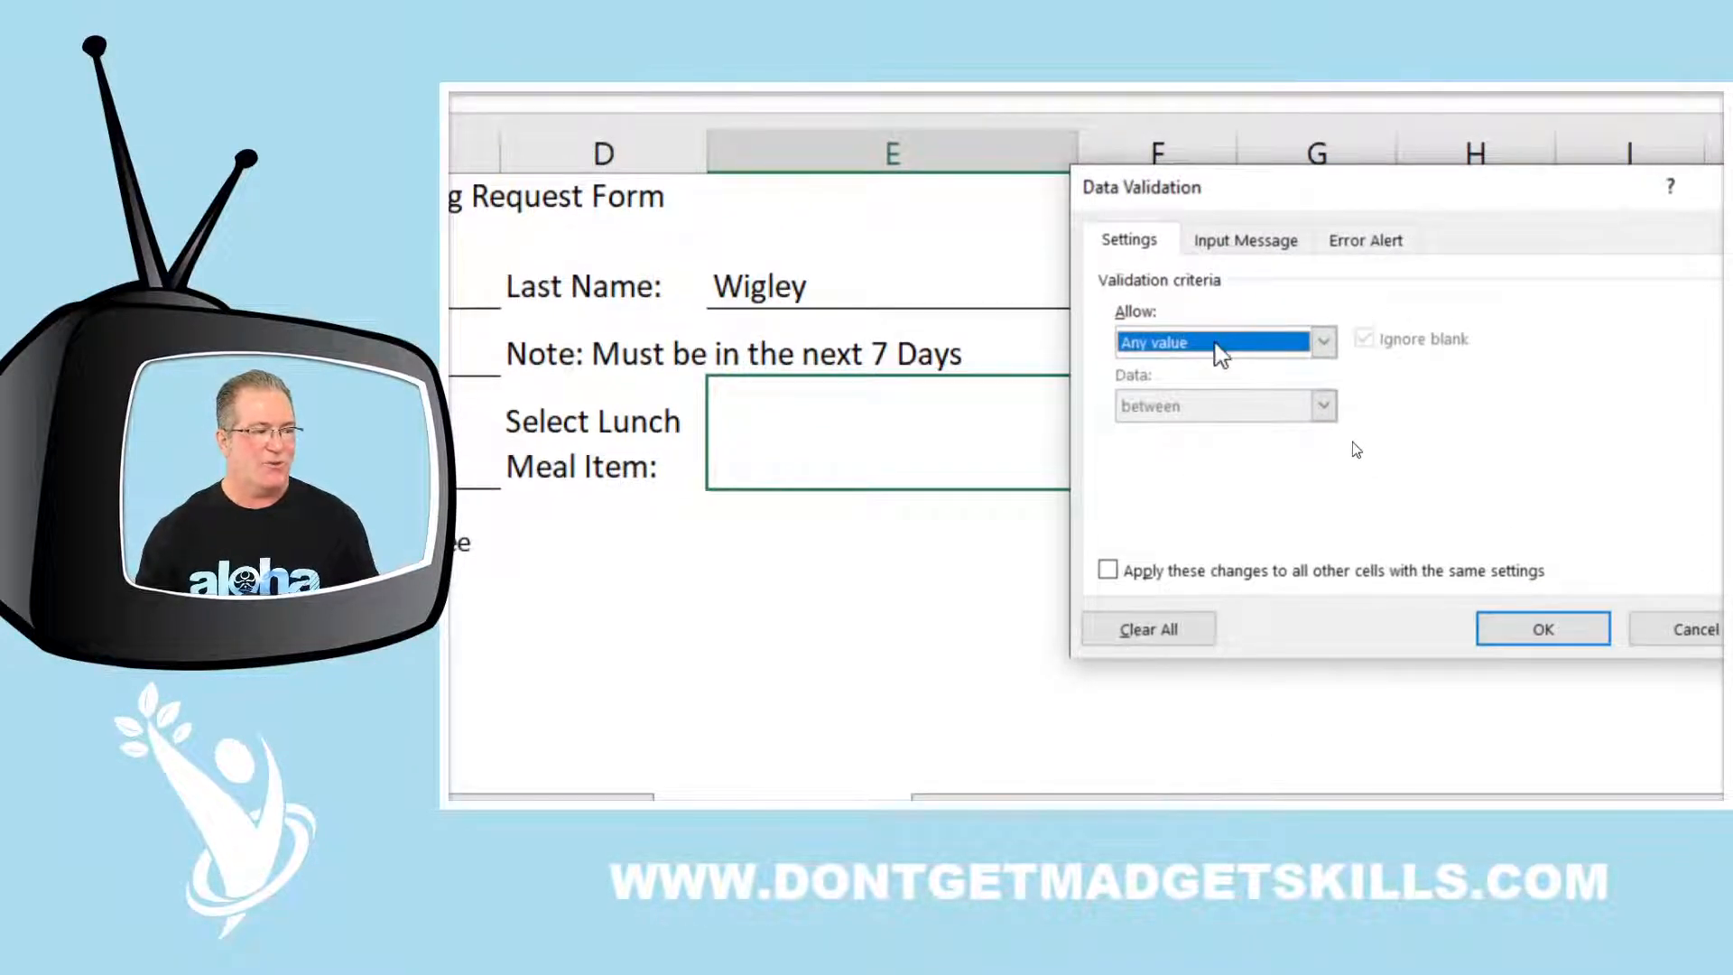
{"action": "left_click", "coordinate": [1215, 346]}
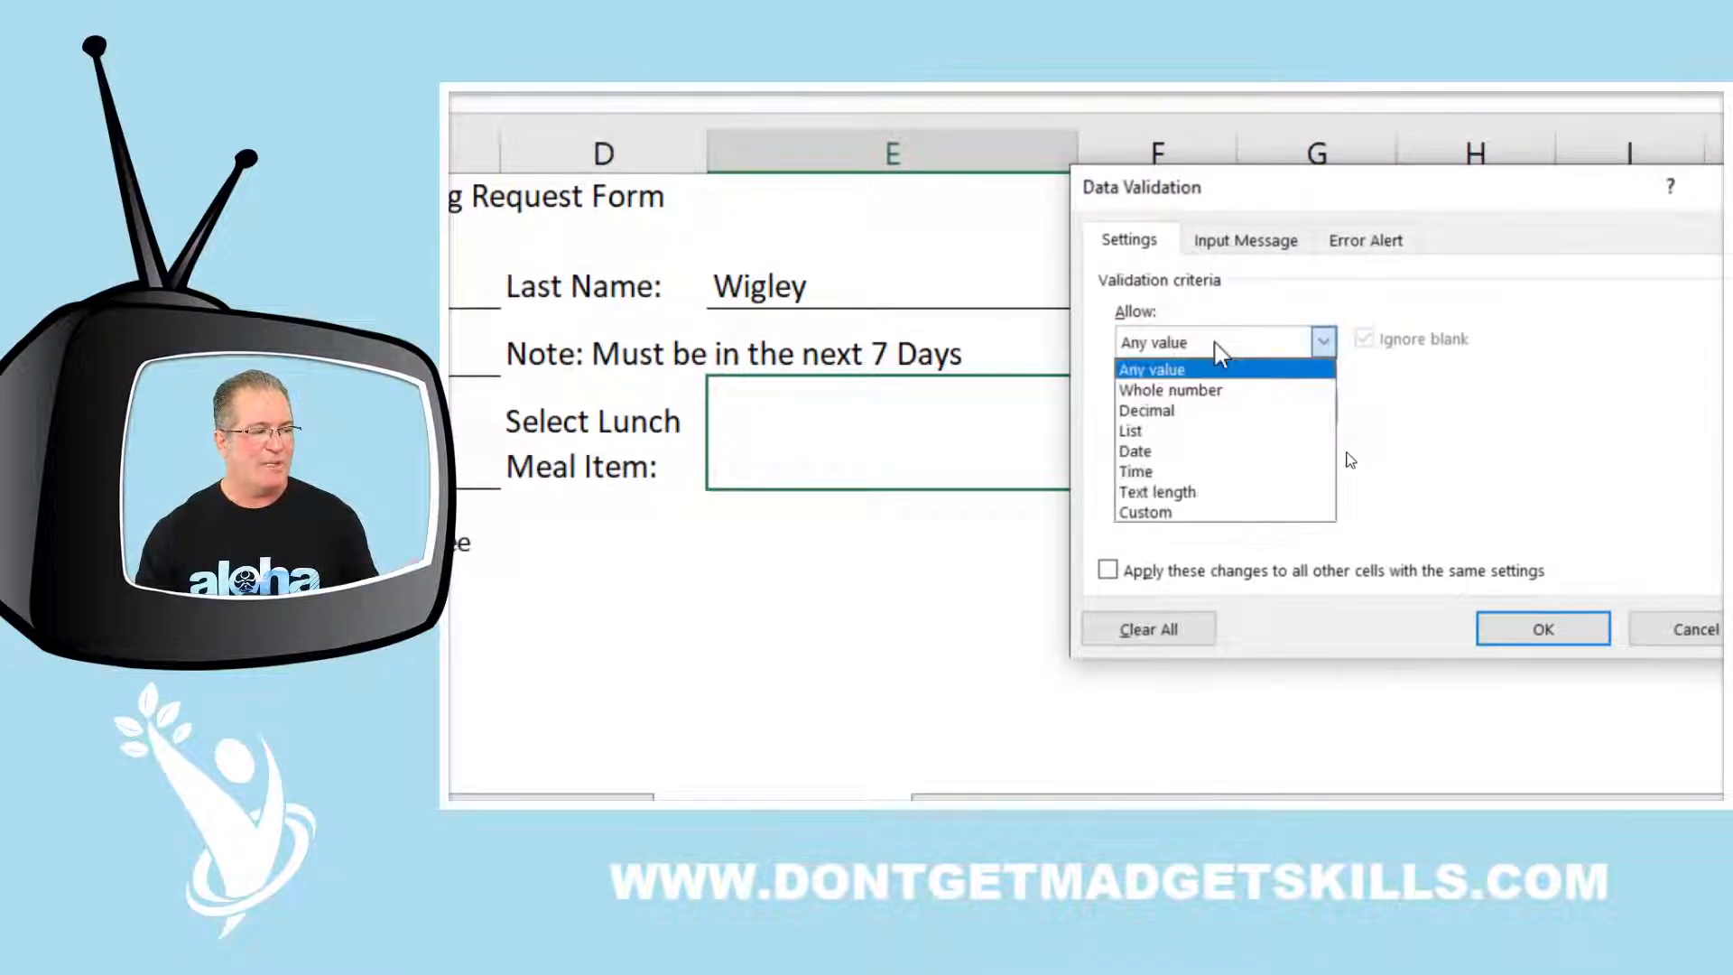
{"action": "left_click", "coordinate": [1194, 433]}
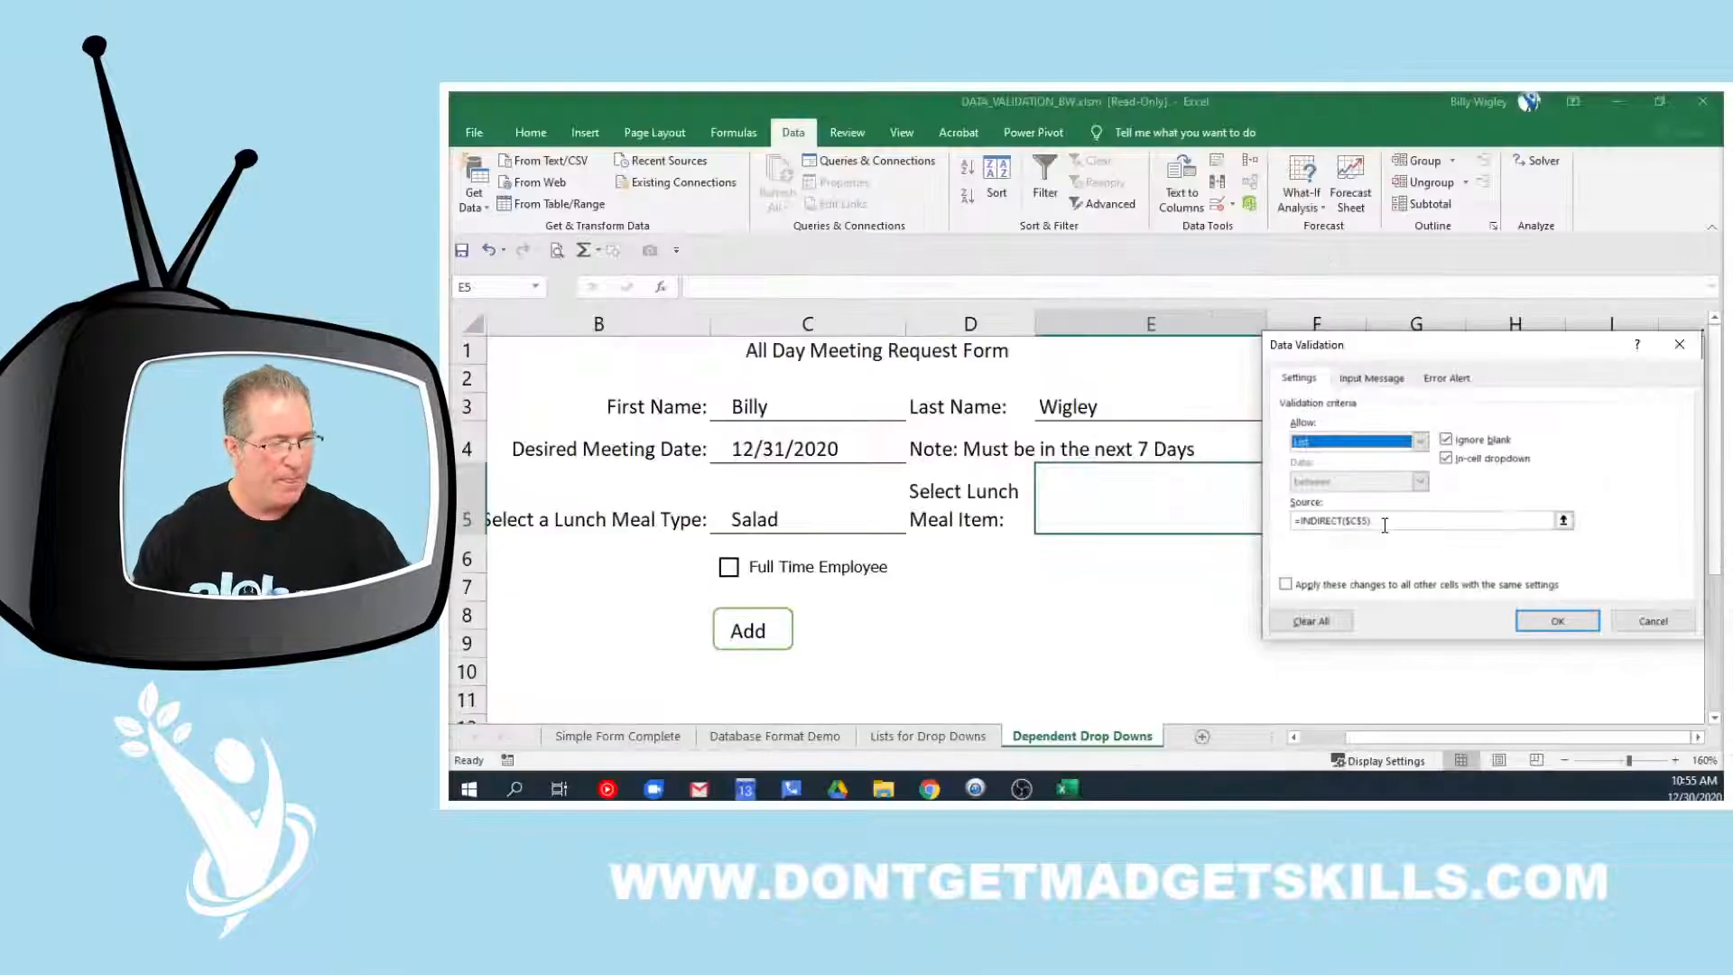
{"action": "left_click", "coordinate": [1372, 378]}
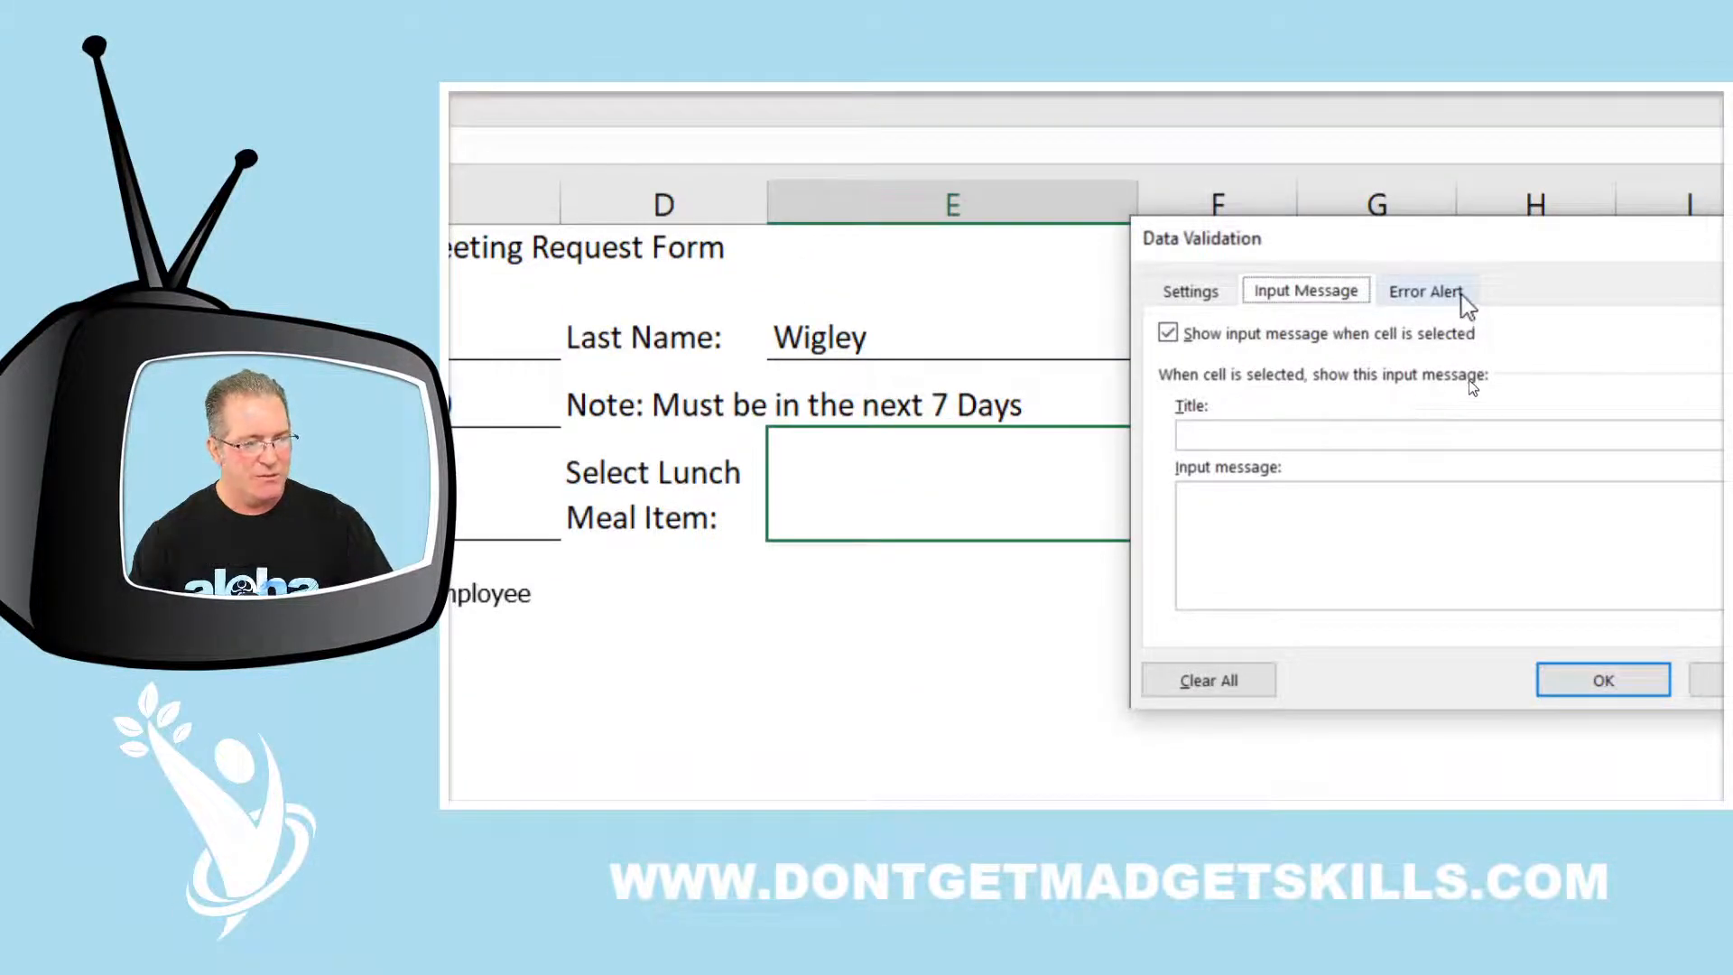
{"action": "left_click", "coordinate": [1460, 149]}
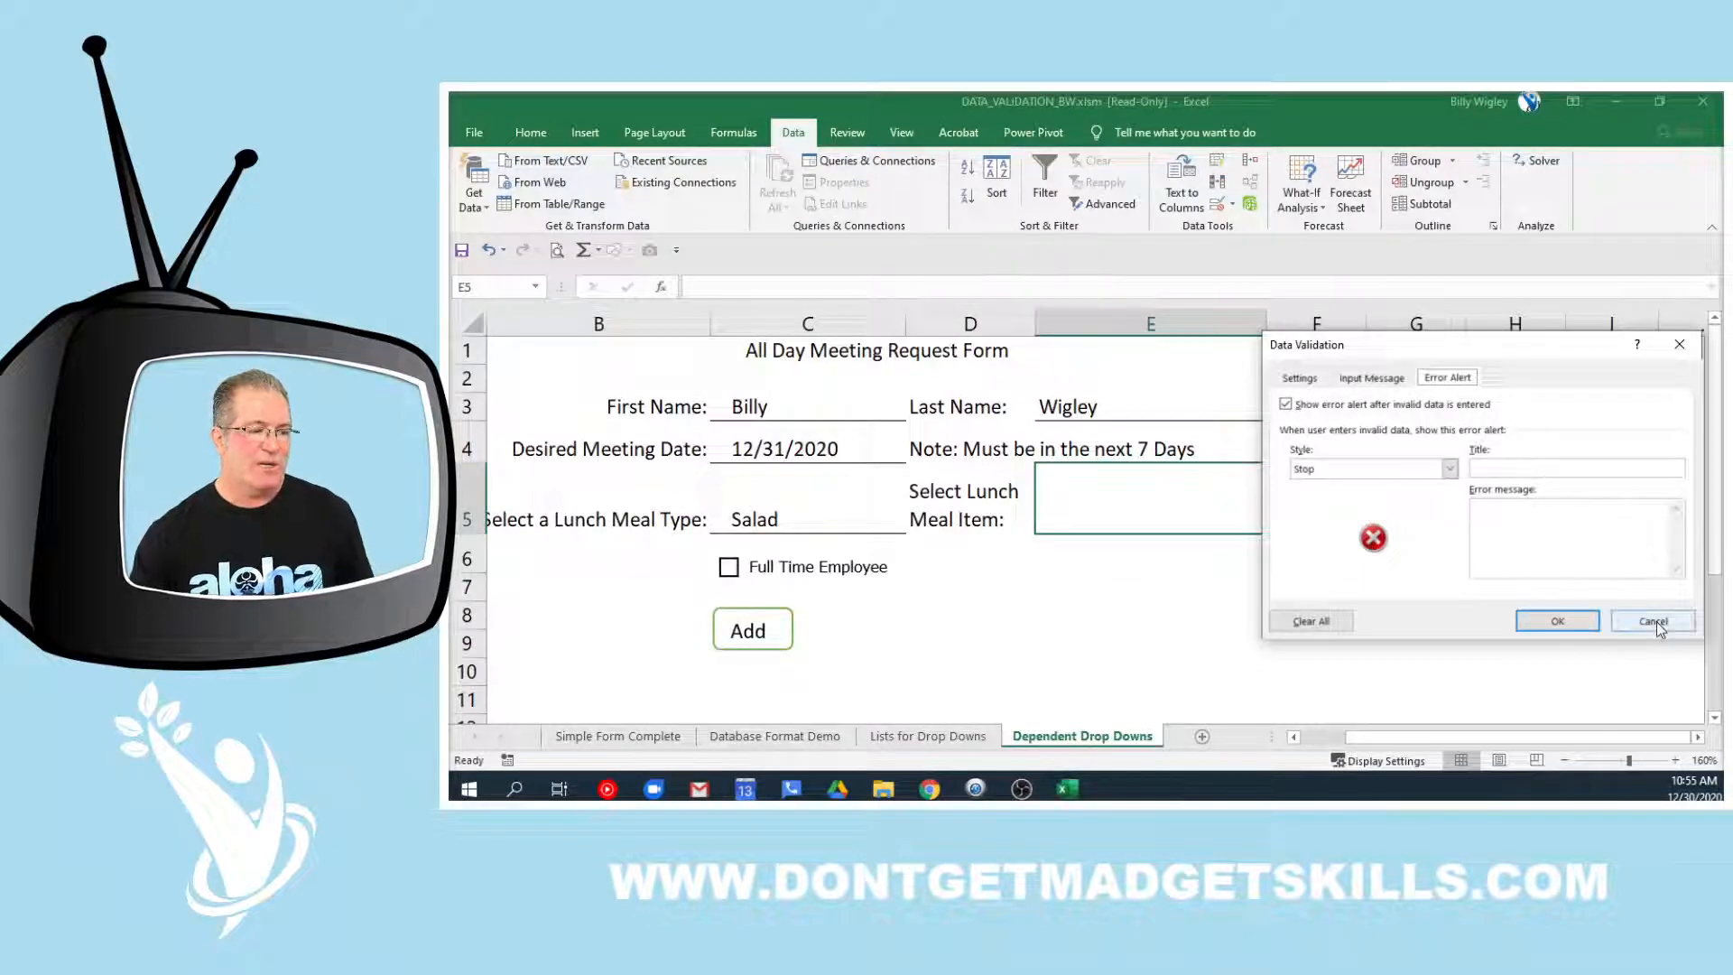
{"action": "left_click", "coordinate": [1655, 624]}
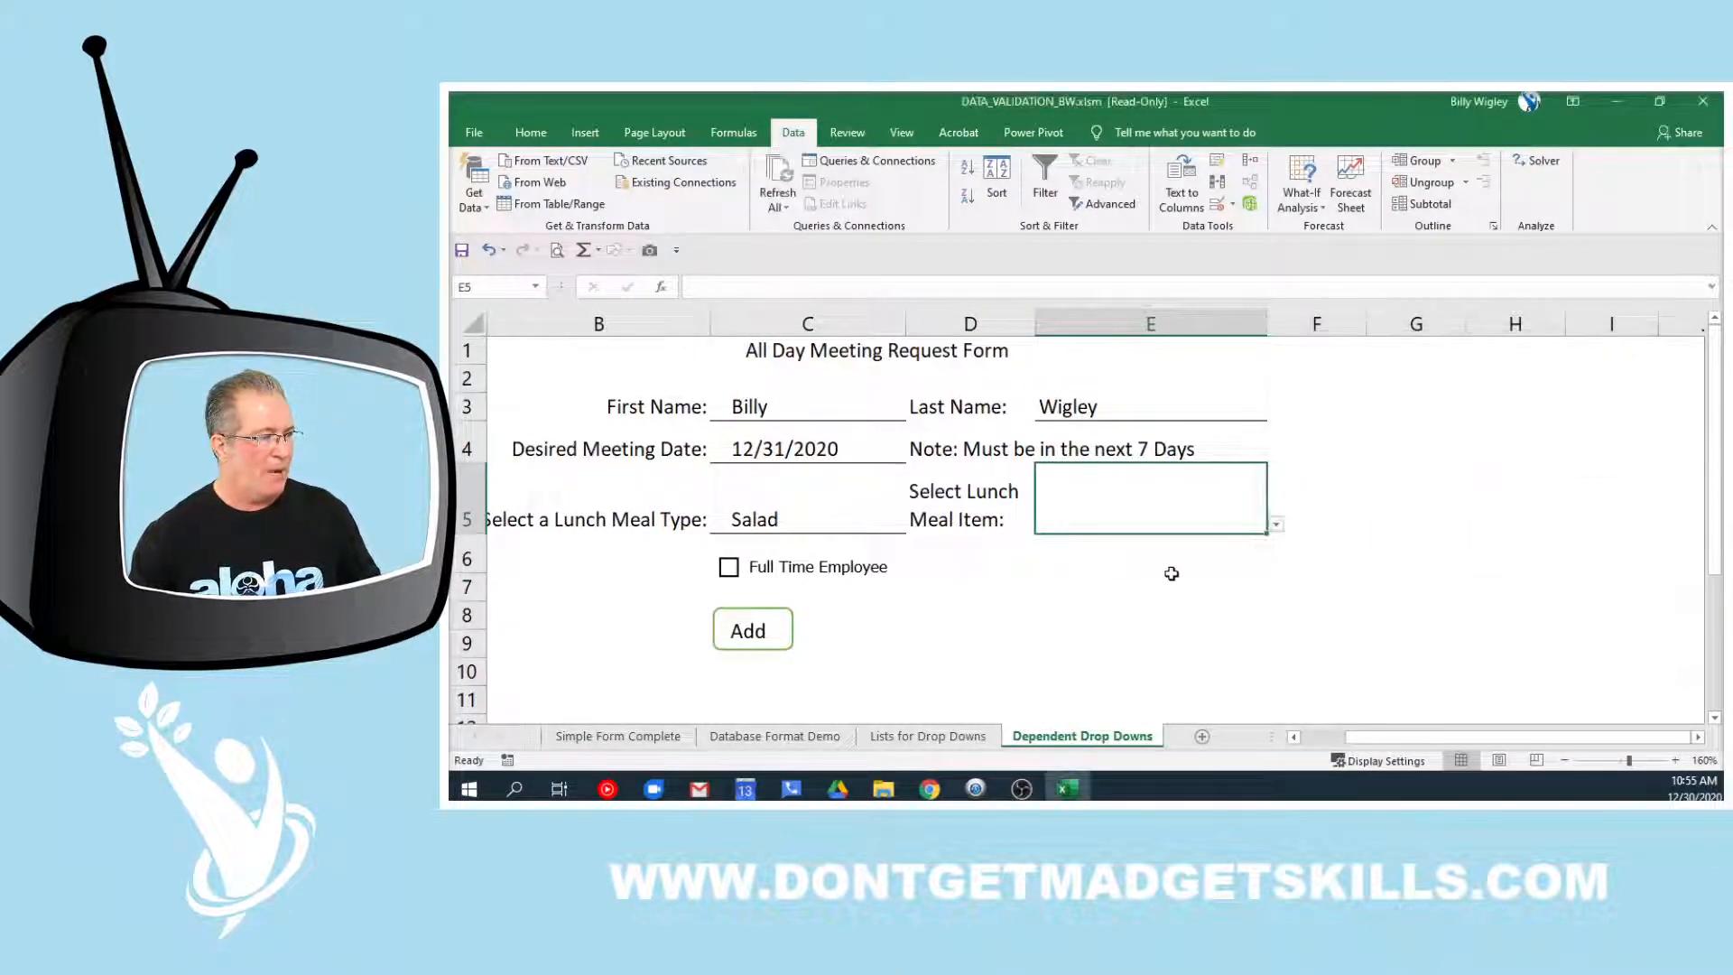
{"action": "left_click", "coordinate": [824, 526]}
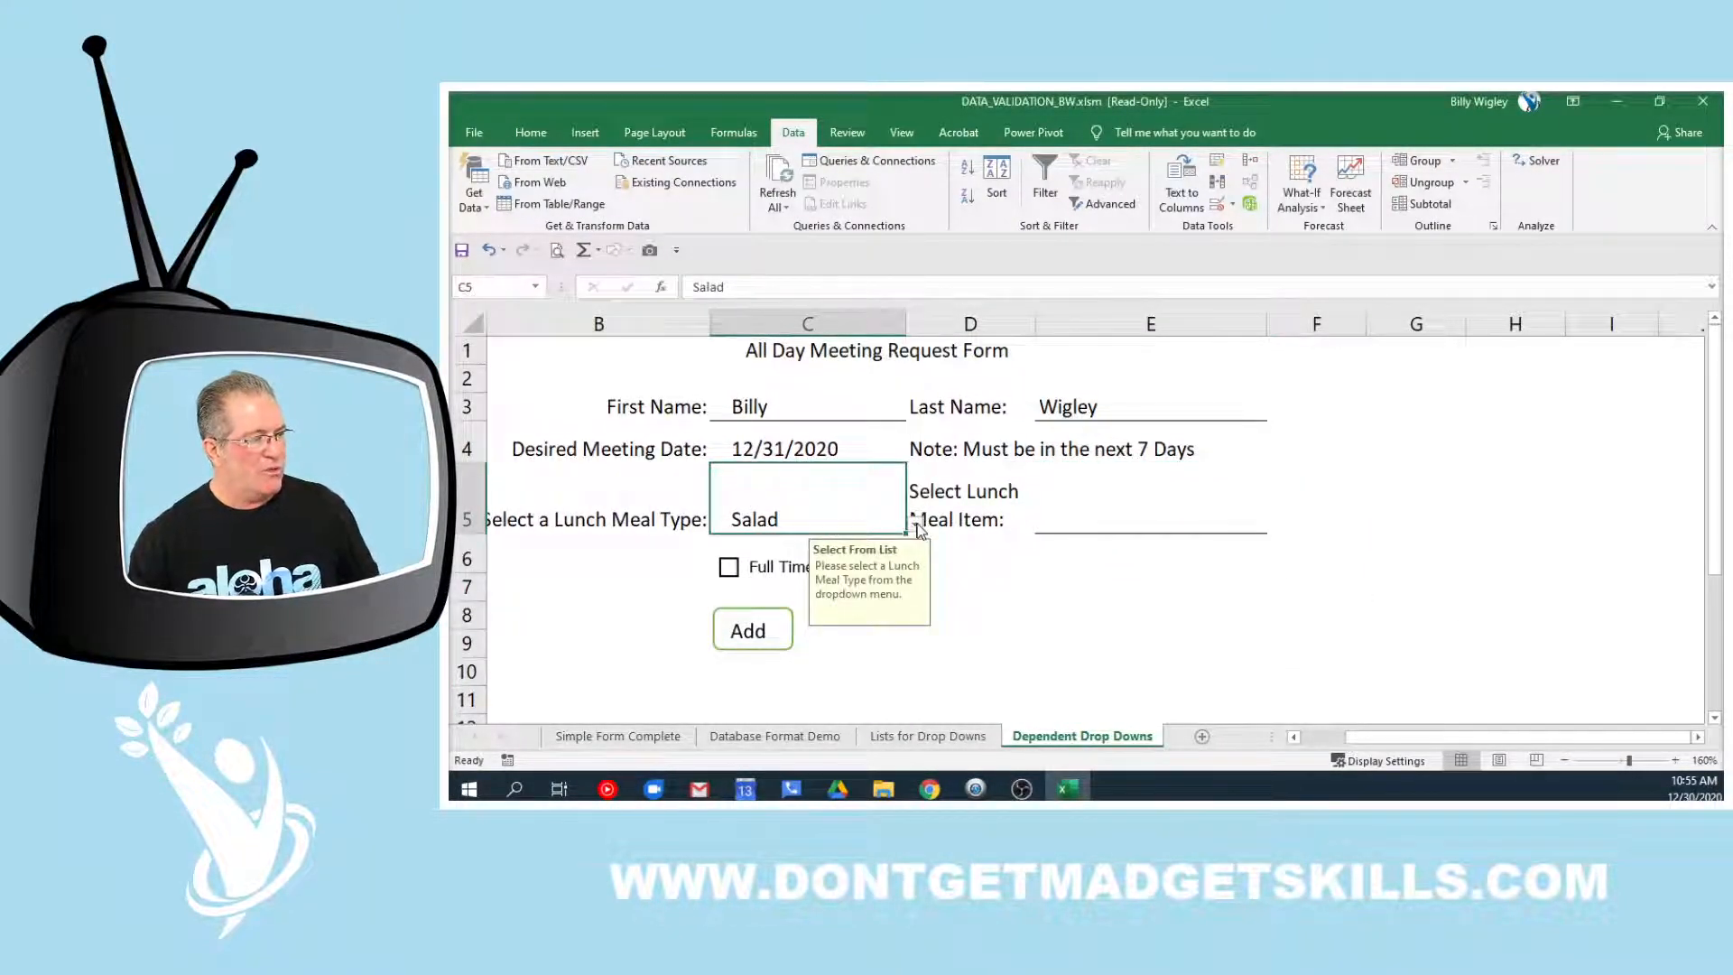
{"action": "left_click", "coordinate": [1117, 524]}
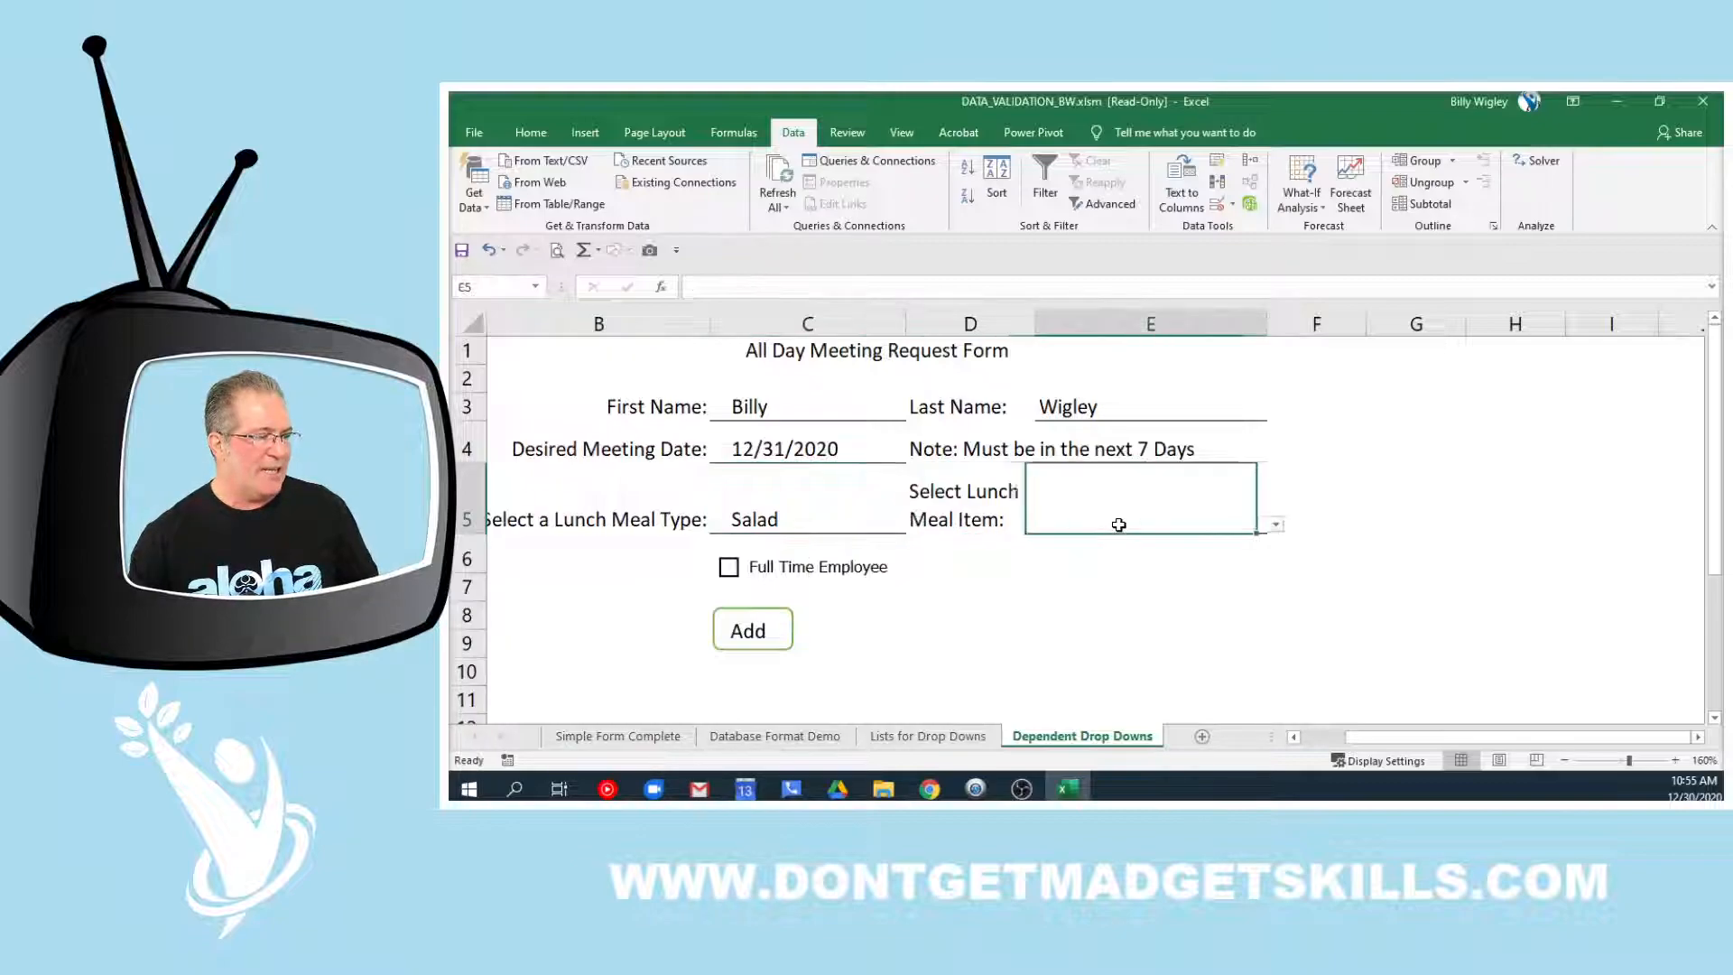
{"action": "left_click", "coordinate": [1276, 525]}
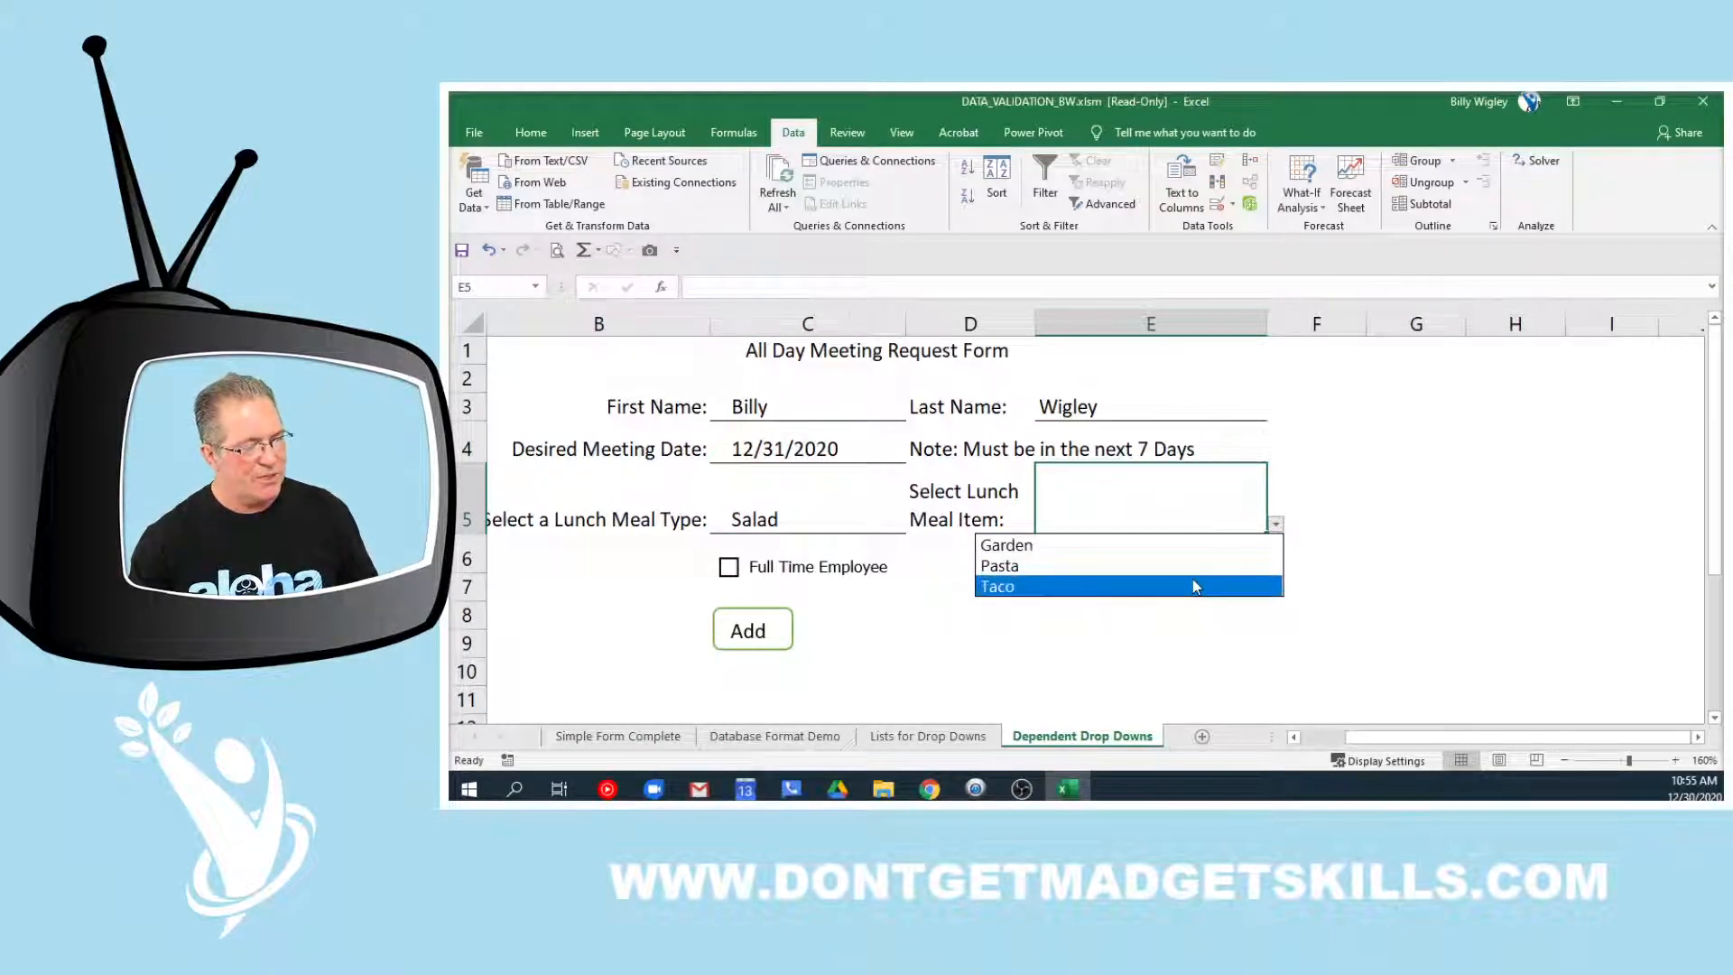
{"action": "left_click", "coordinate": [1277, 525]}
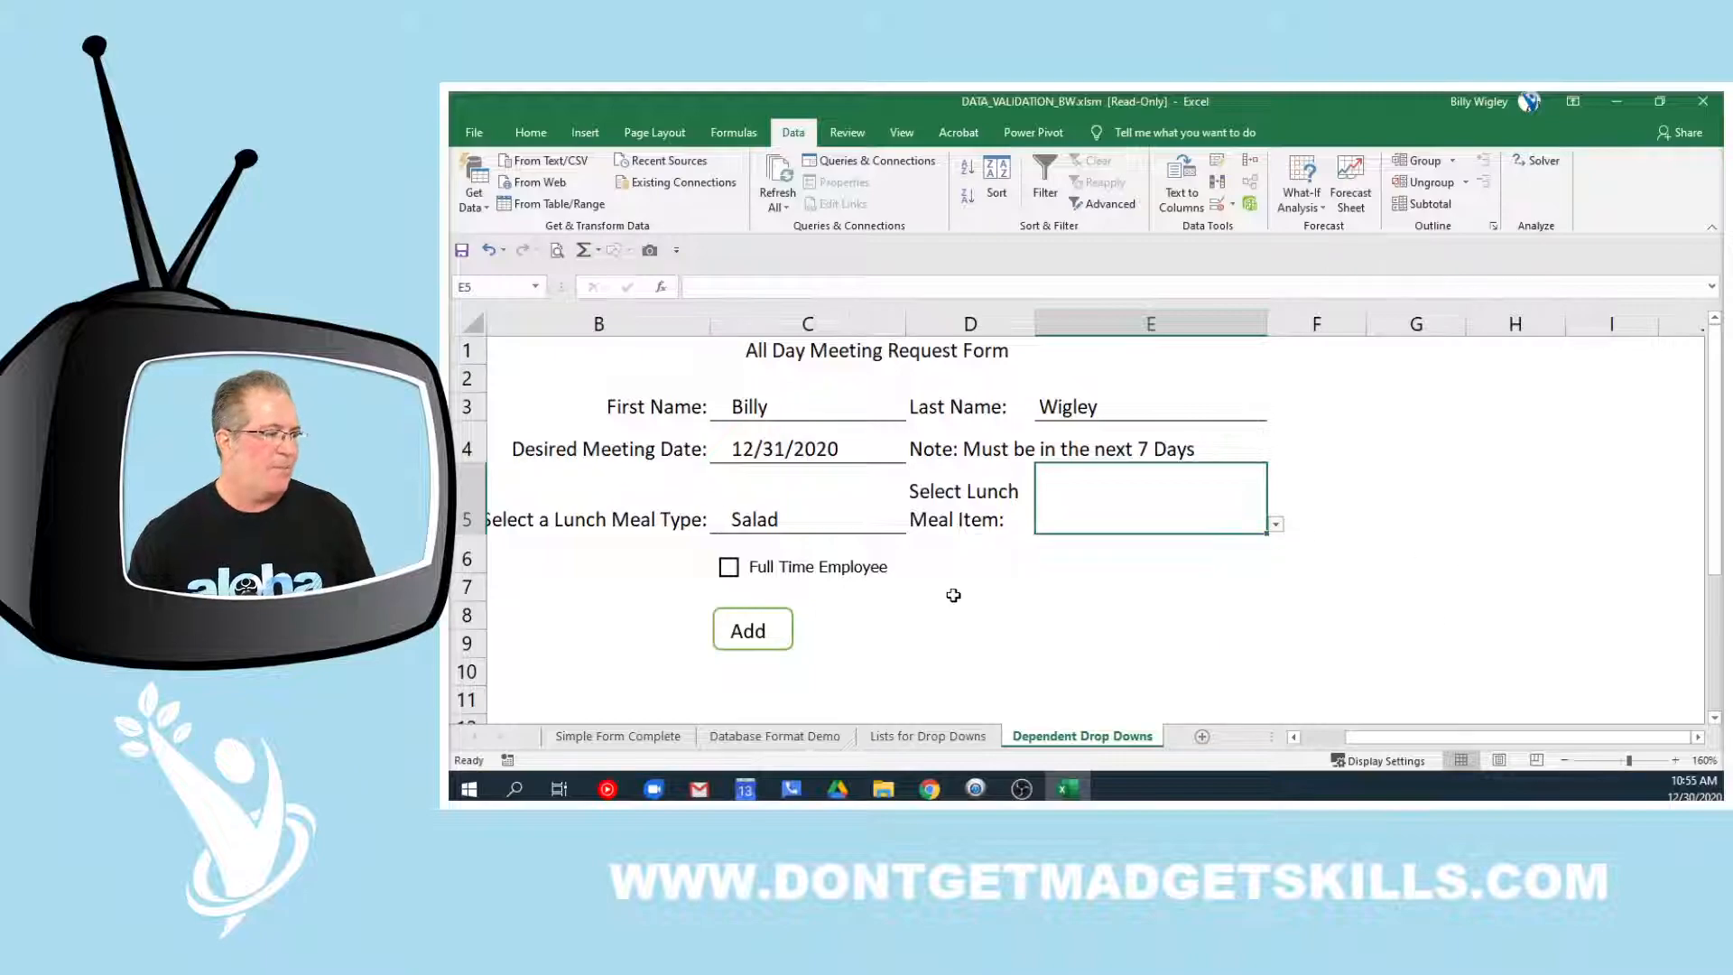
{"action": "left_click", "coordinate": [814, 523]}
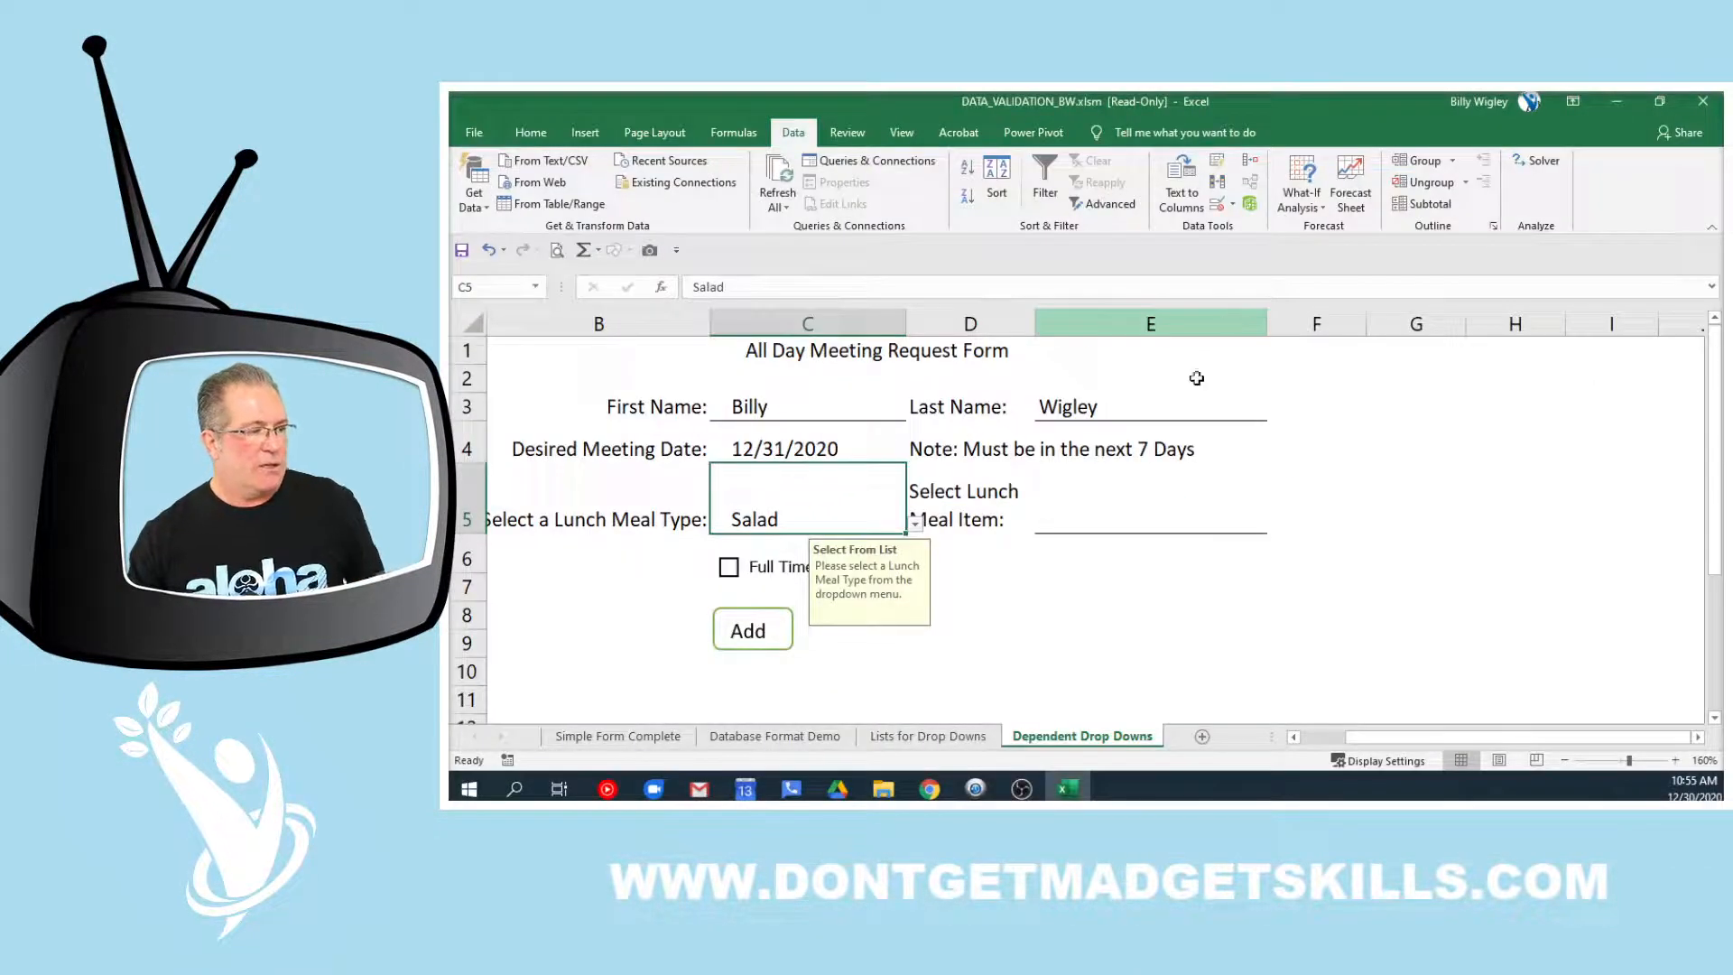
{"action": "left_click", "coordinate": [1400, 378]}
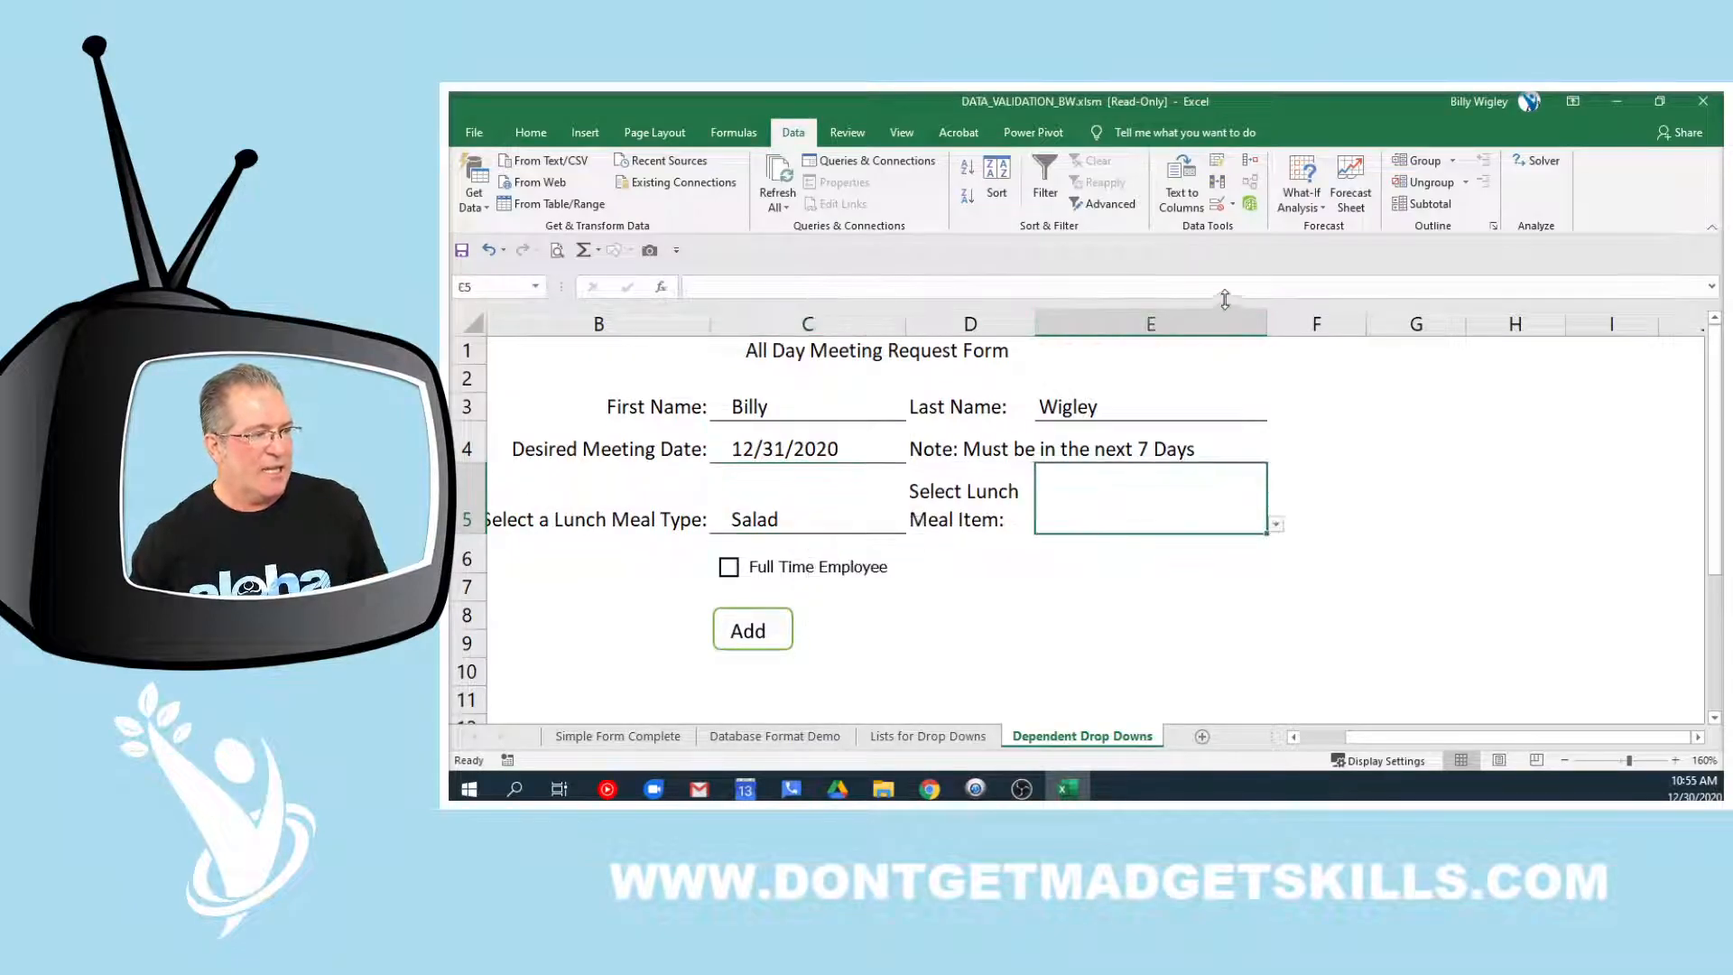
Inspect E5's validation source =INDIRECT($C$5) and the range it points to, without changes
{"action": "left_click", "coordinate": [1217, 203]}
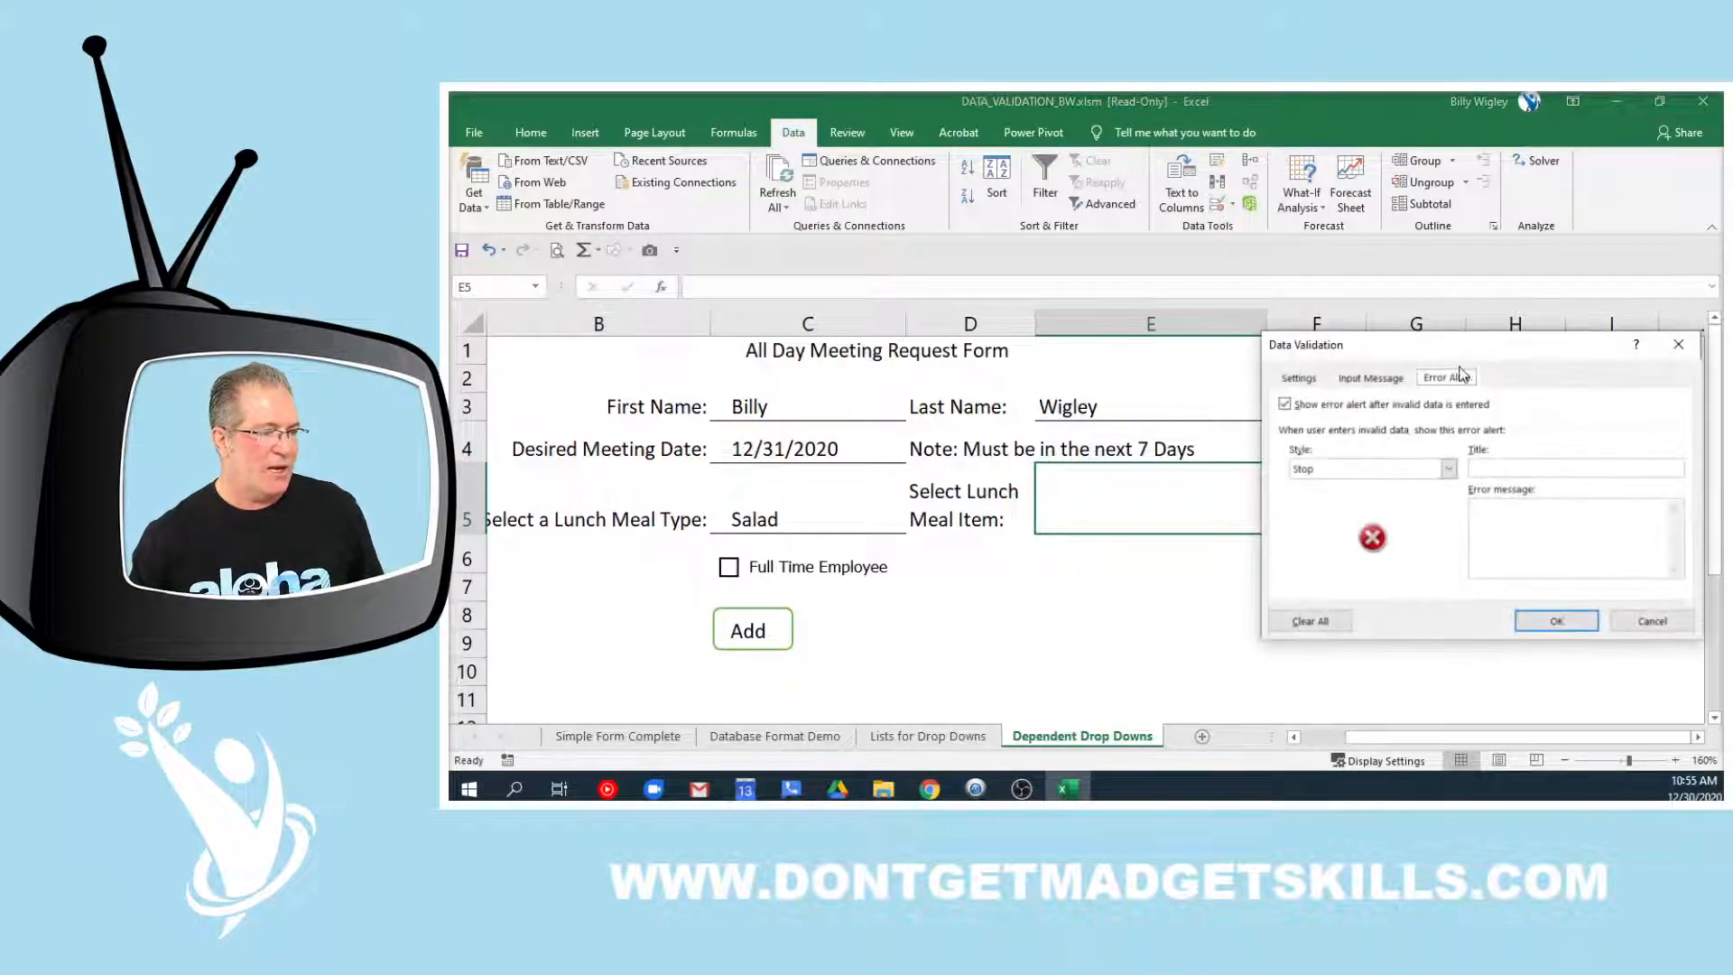
{"action": "left_click", "coordinate": [1299, 378]}
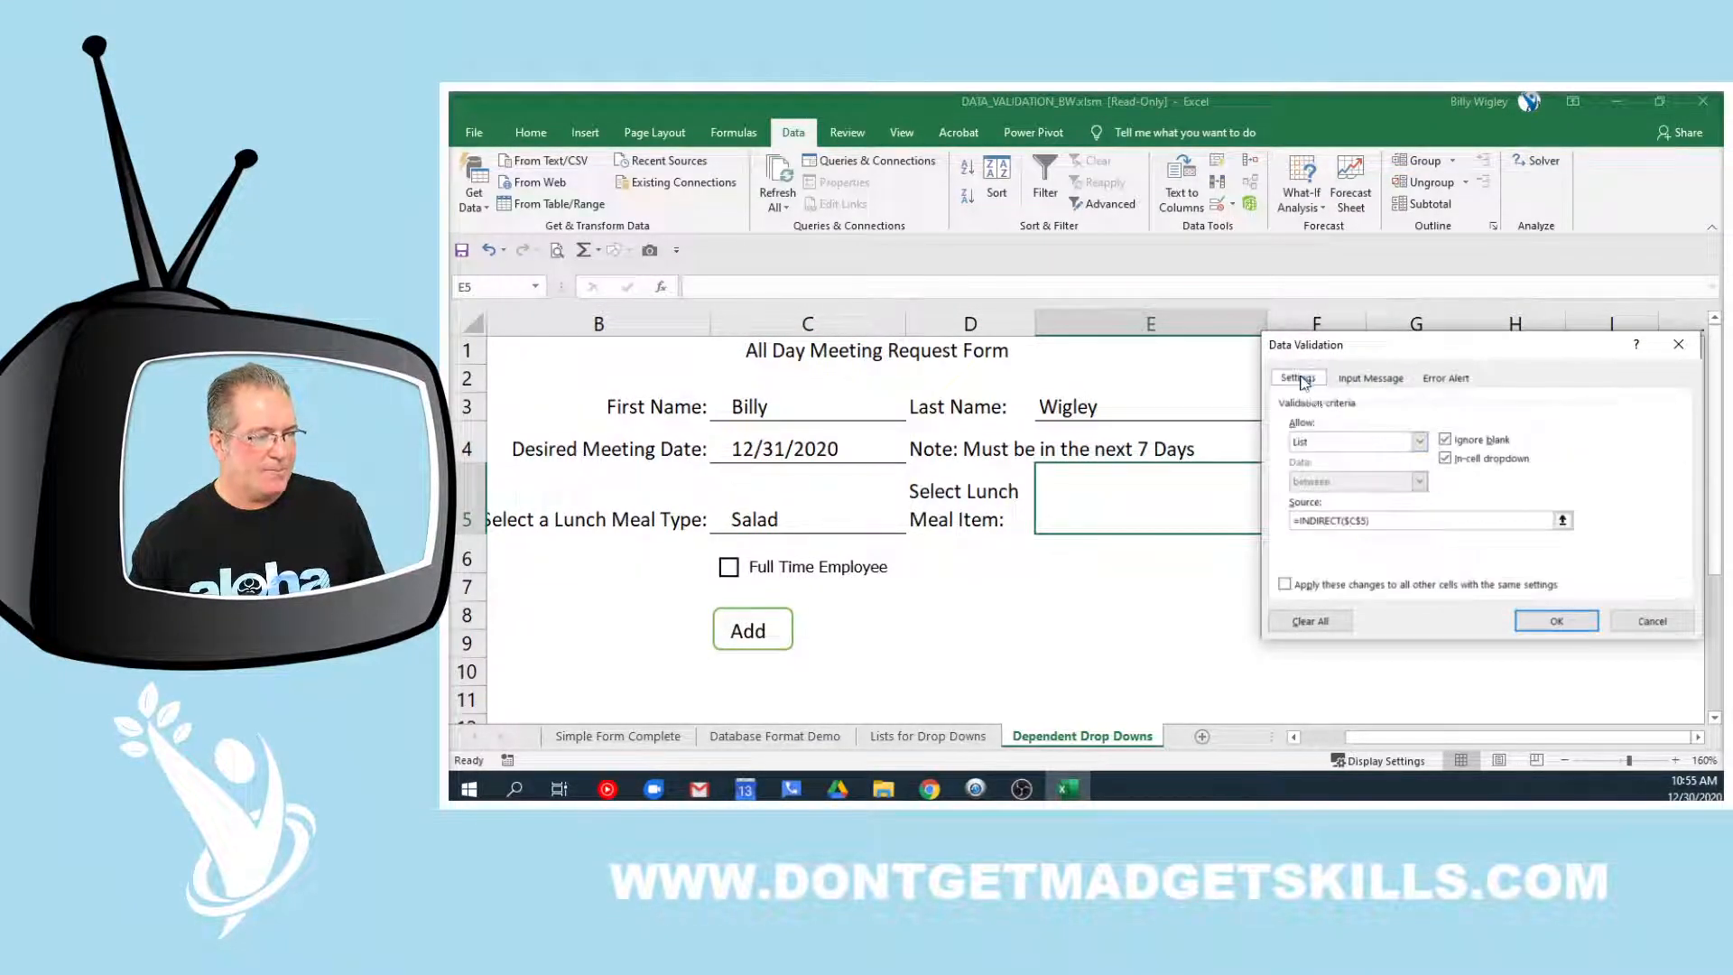
{"action": "left_click", "coordinate": [1384, 522]}
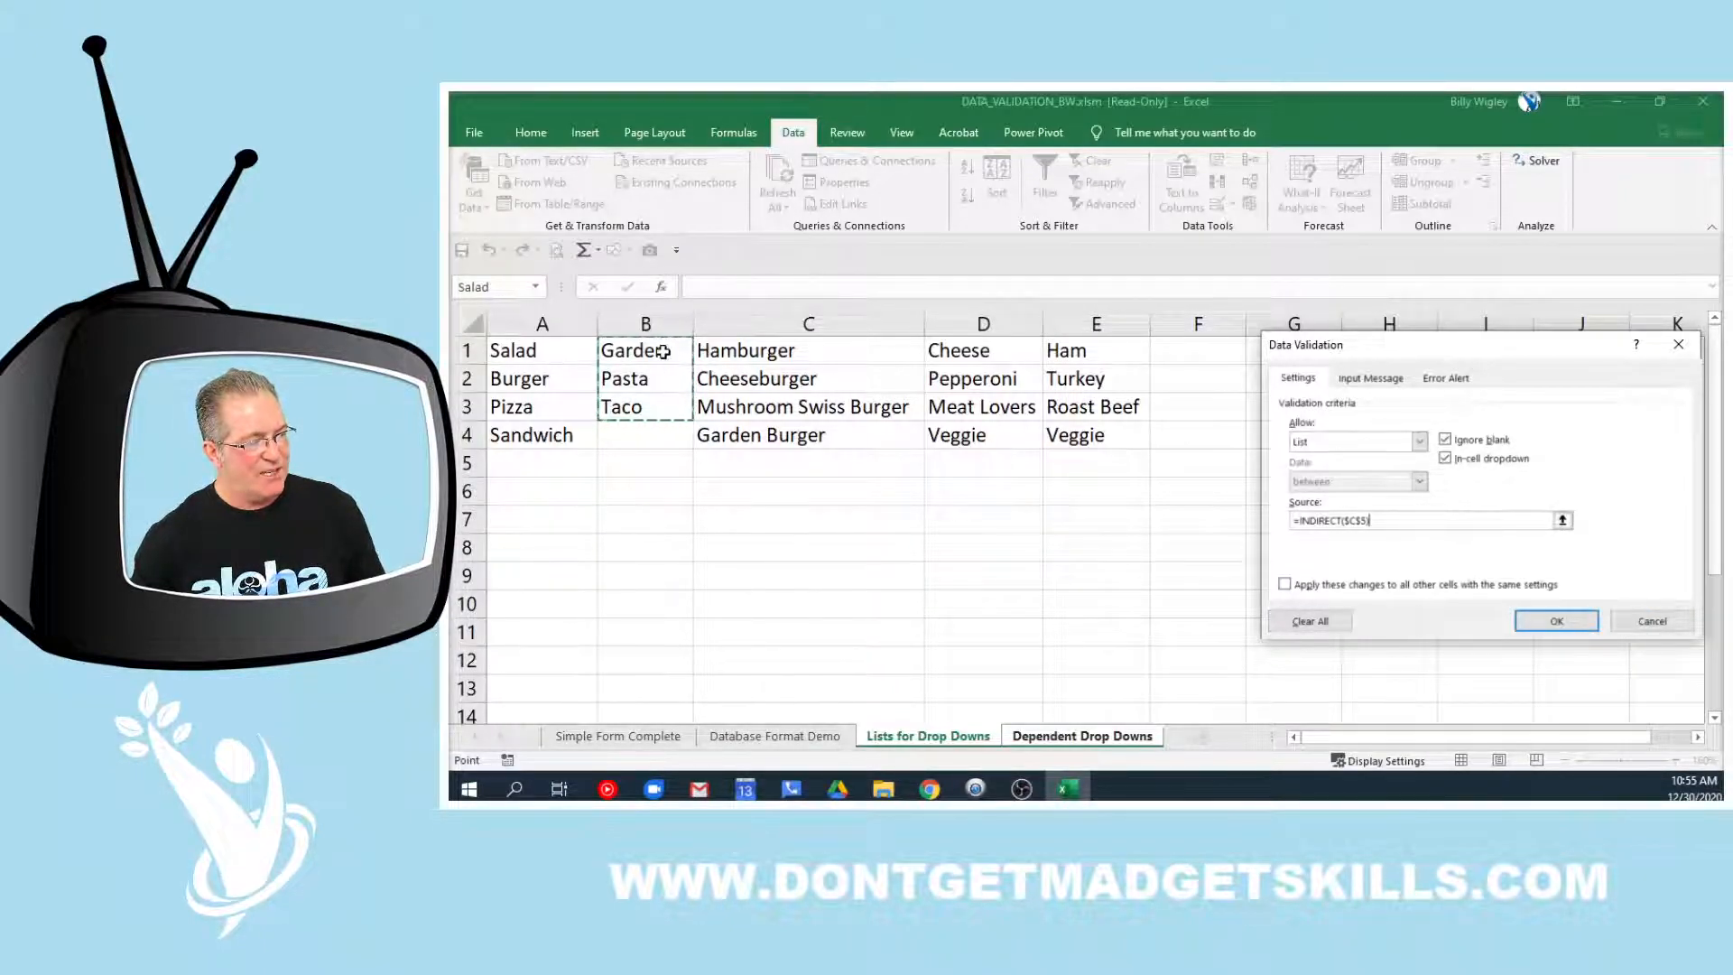
{"action": "left_click", "coordinate": [1667, 629]}
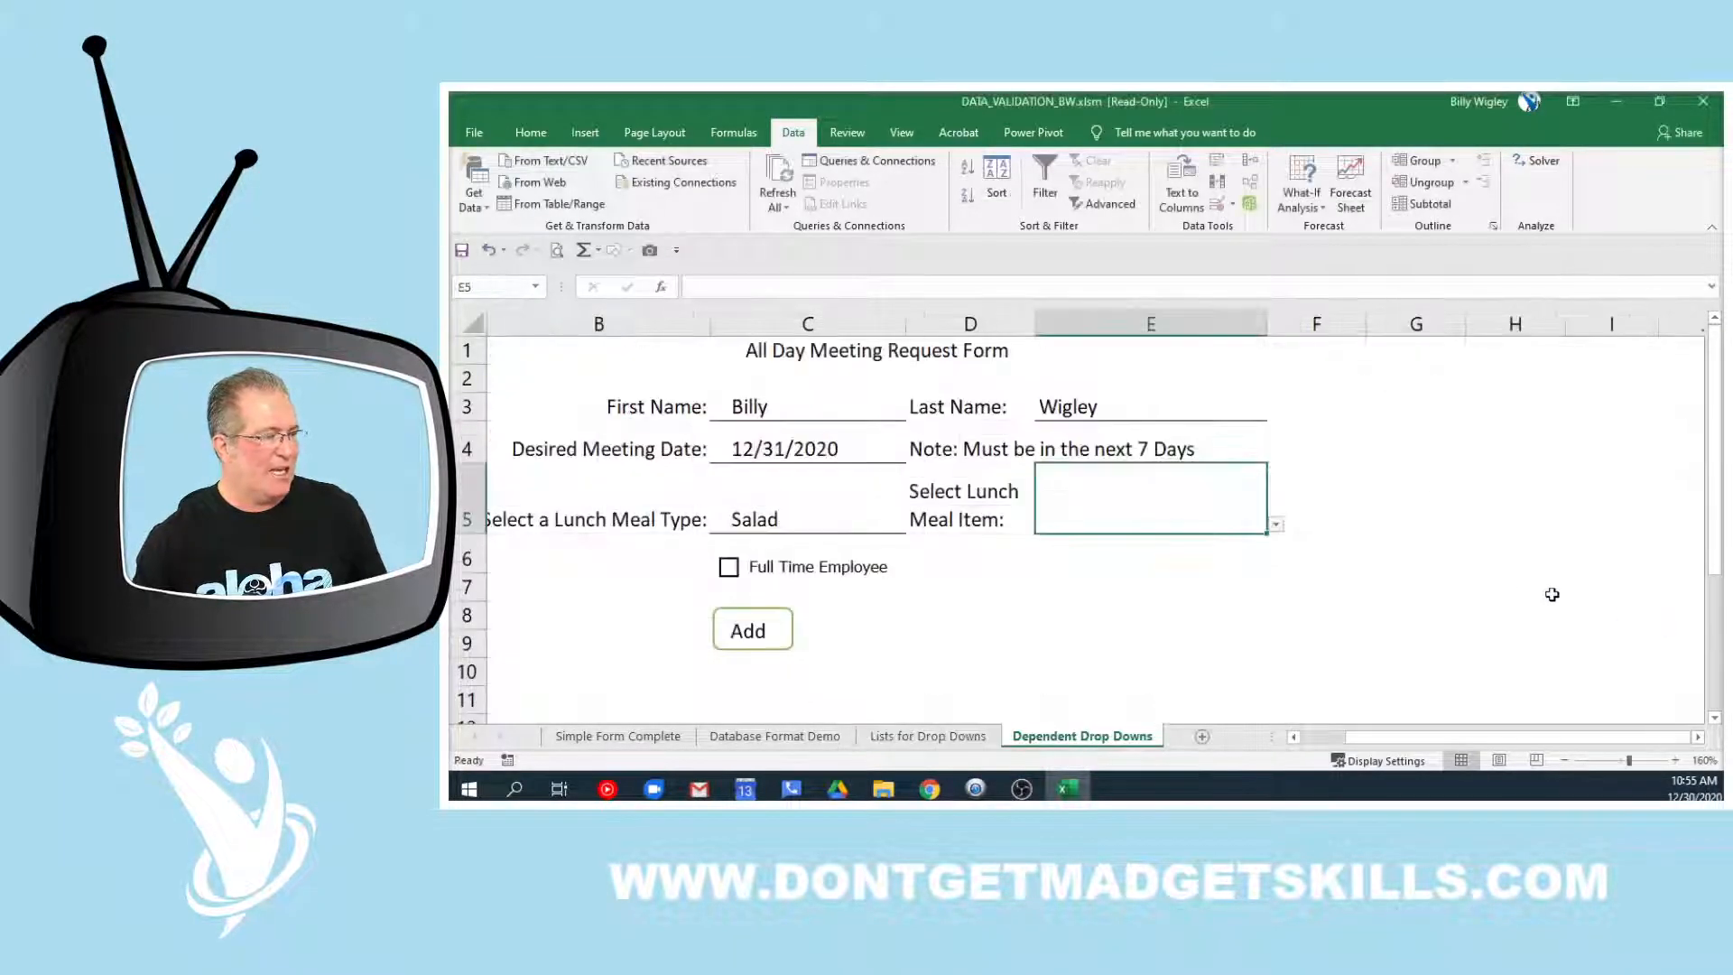
Change the lunch meal type in C5 to Burger and review its validation rule
{"action": "left_click", "coordinate": [860, 518]}
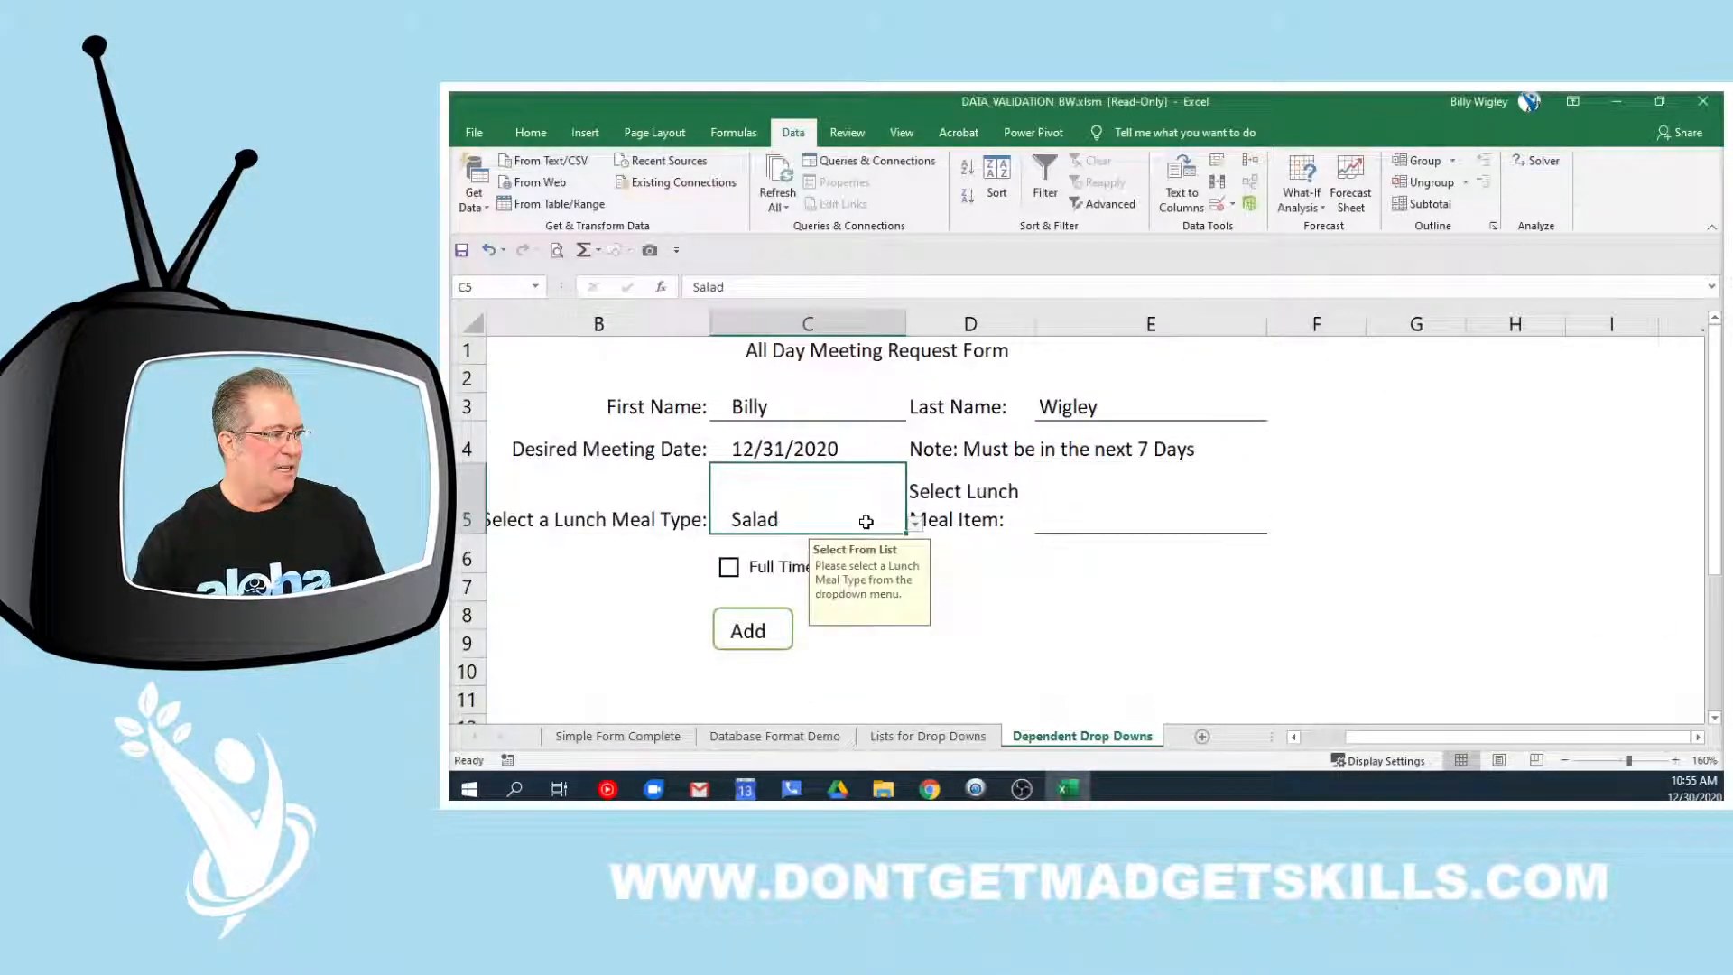
{"action": "left_click", "coordinate": [916, 523]}
{"action": "left_click", "coordinate": [722, 564]}
{"action": "left_click", "coordinate": [1217, 204]}
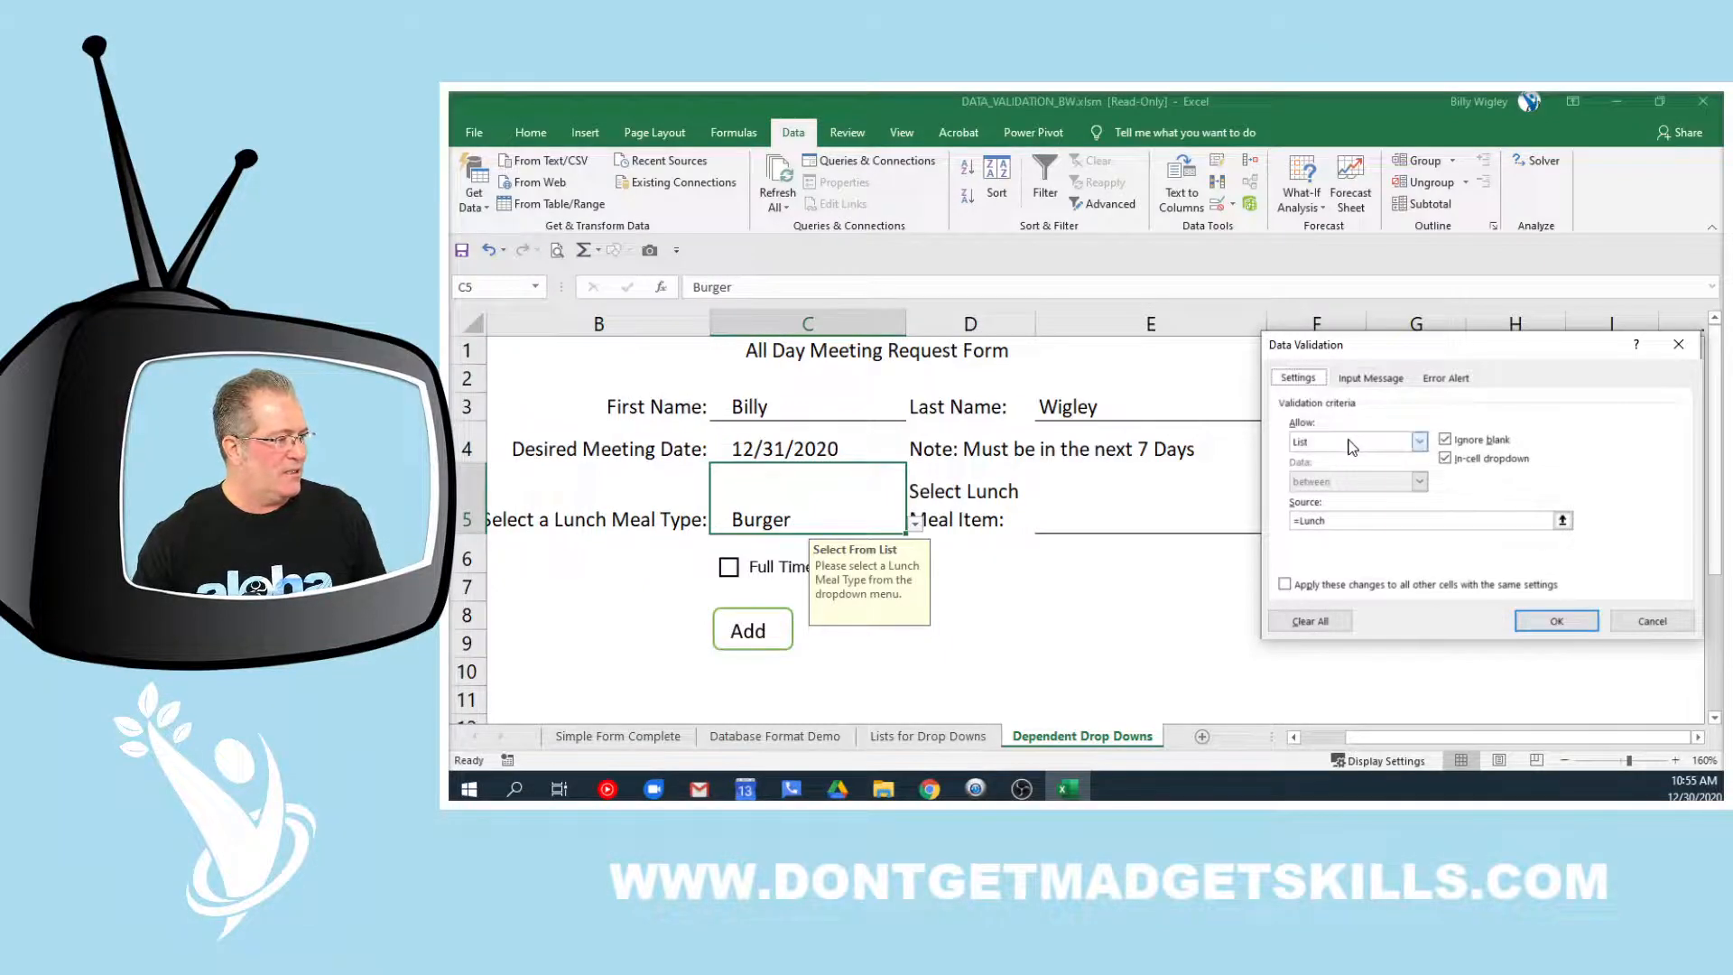
{"action": "left_click", "coordinate": [1651, 621]}
Recheck E5's INDIRECT source to see the range it now refers to
{"action": "left_click", "coordinate": [1150, 511]}
{"action": "left_click", "coordinate": [1217, 208]}
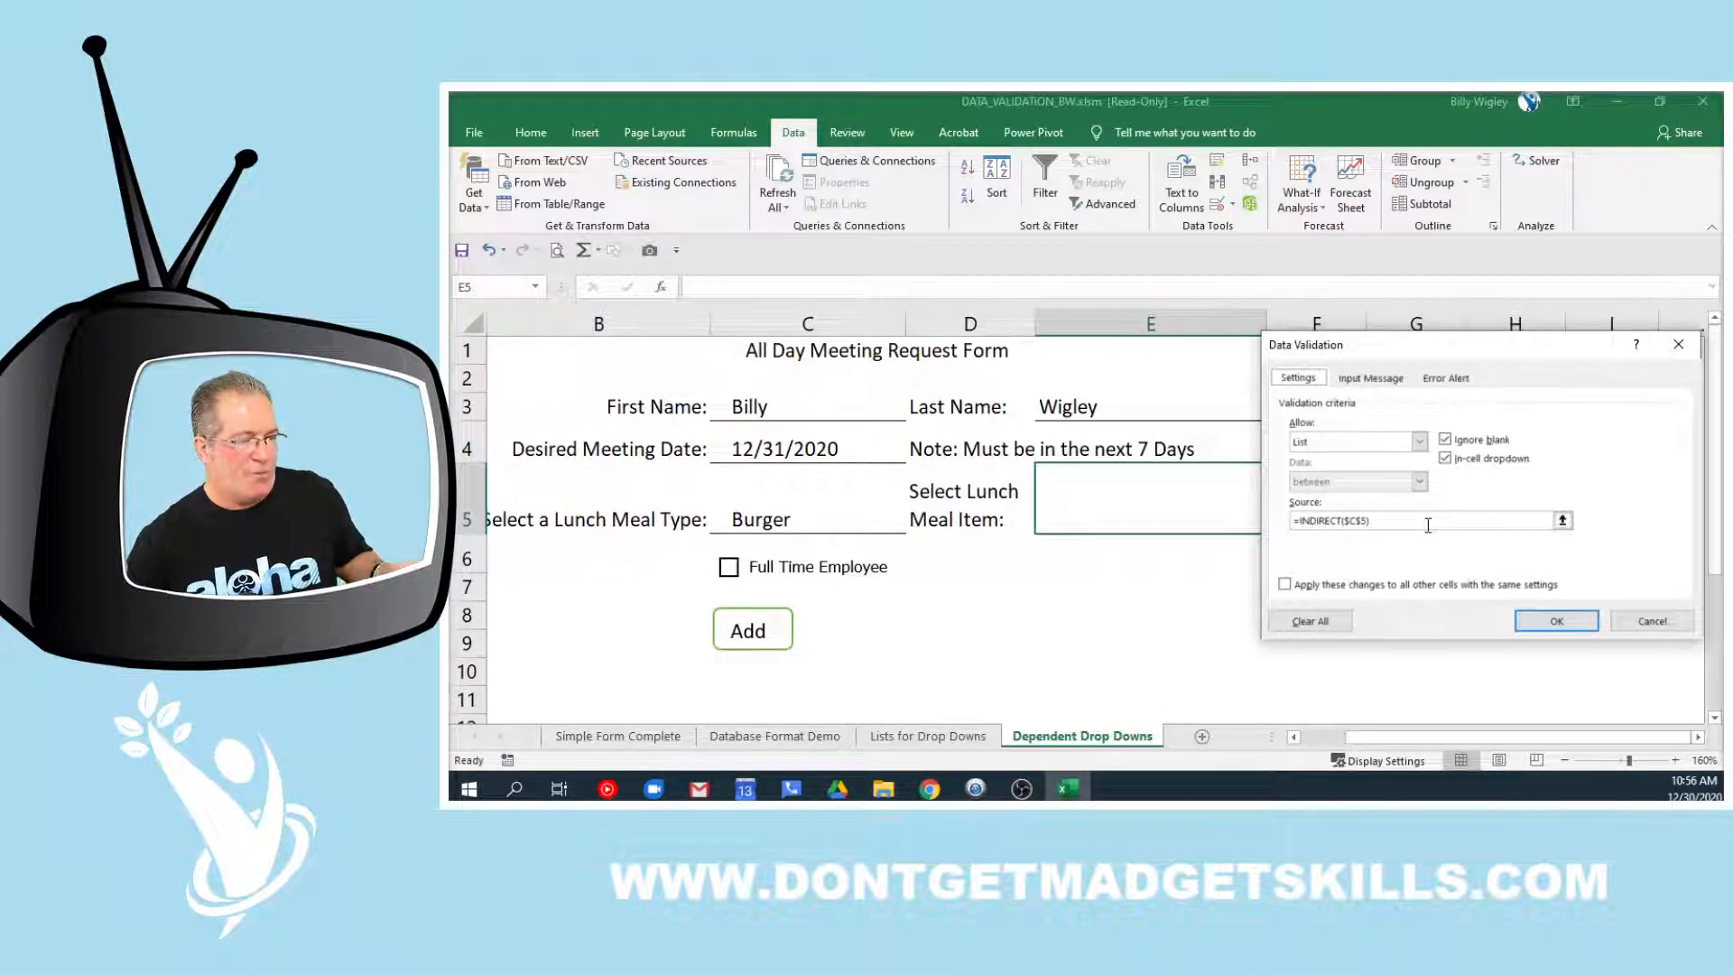
{"action": "left_click", "coordinate": [1389, 519]}
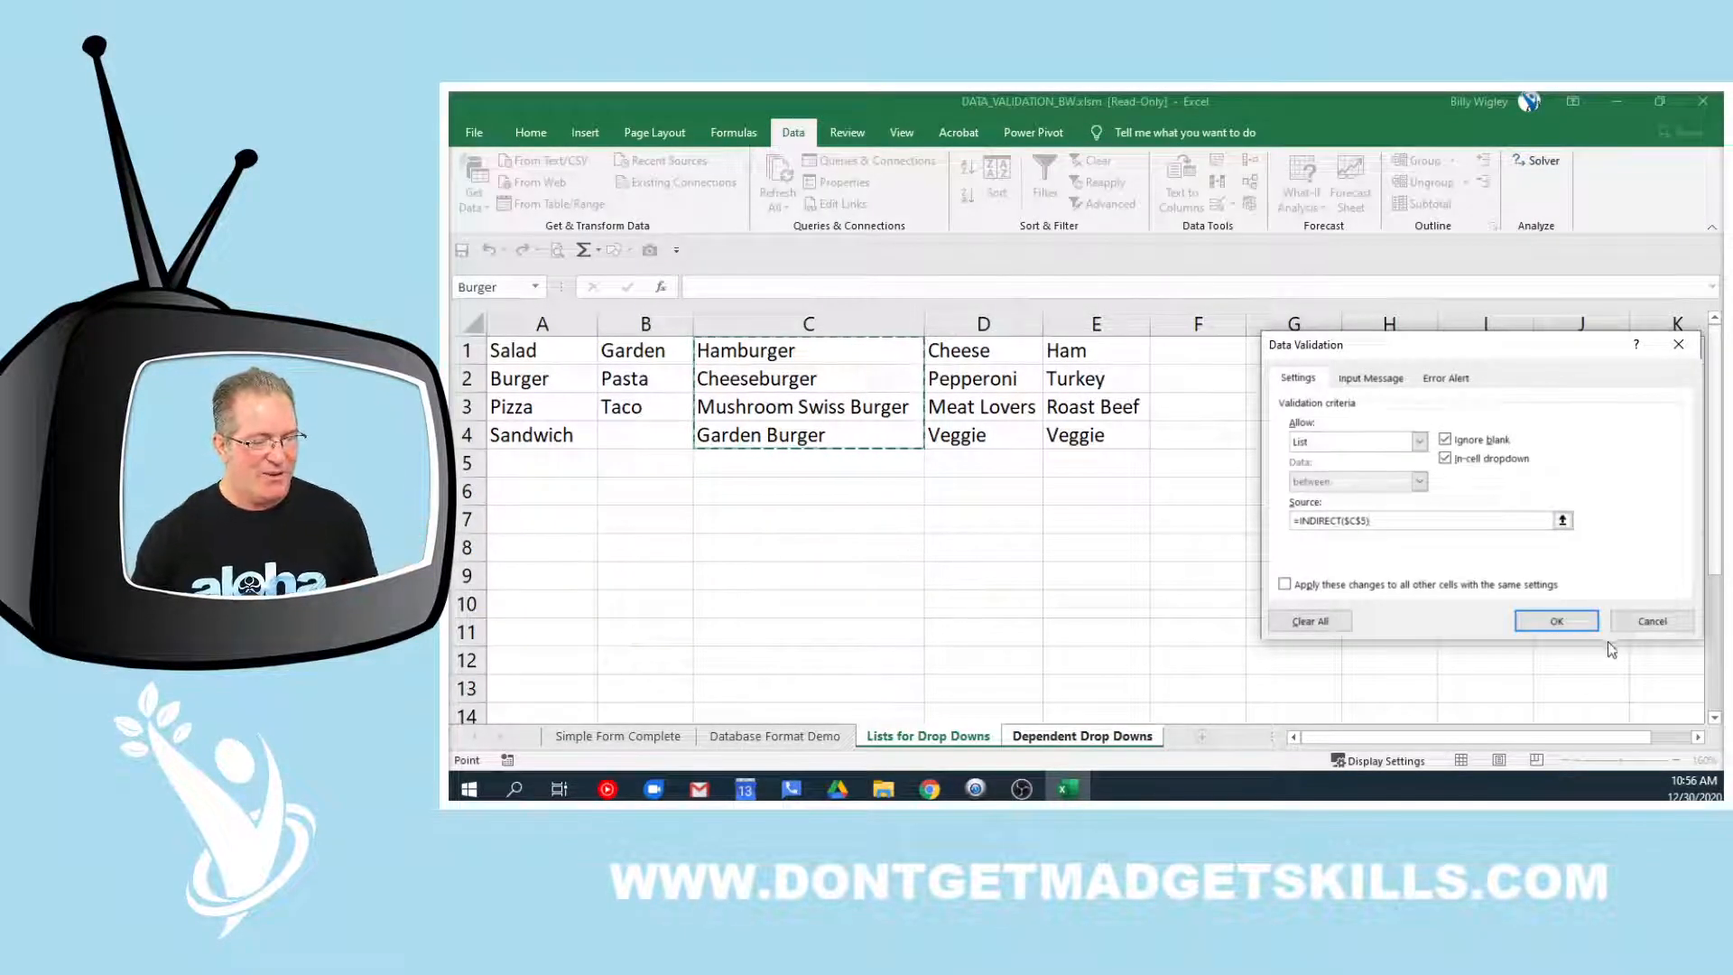
{"action": "left_click", "coordinate": [1652, 621]}
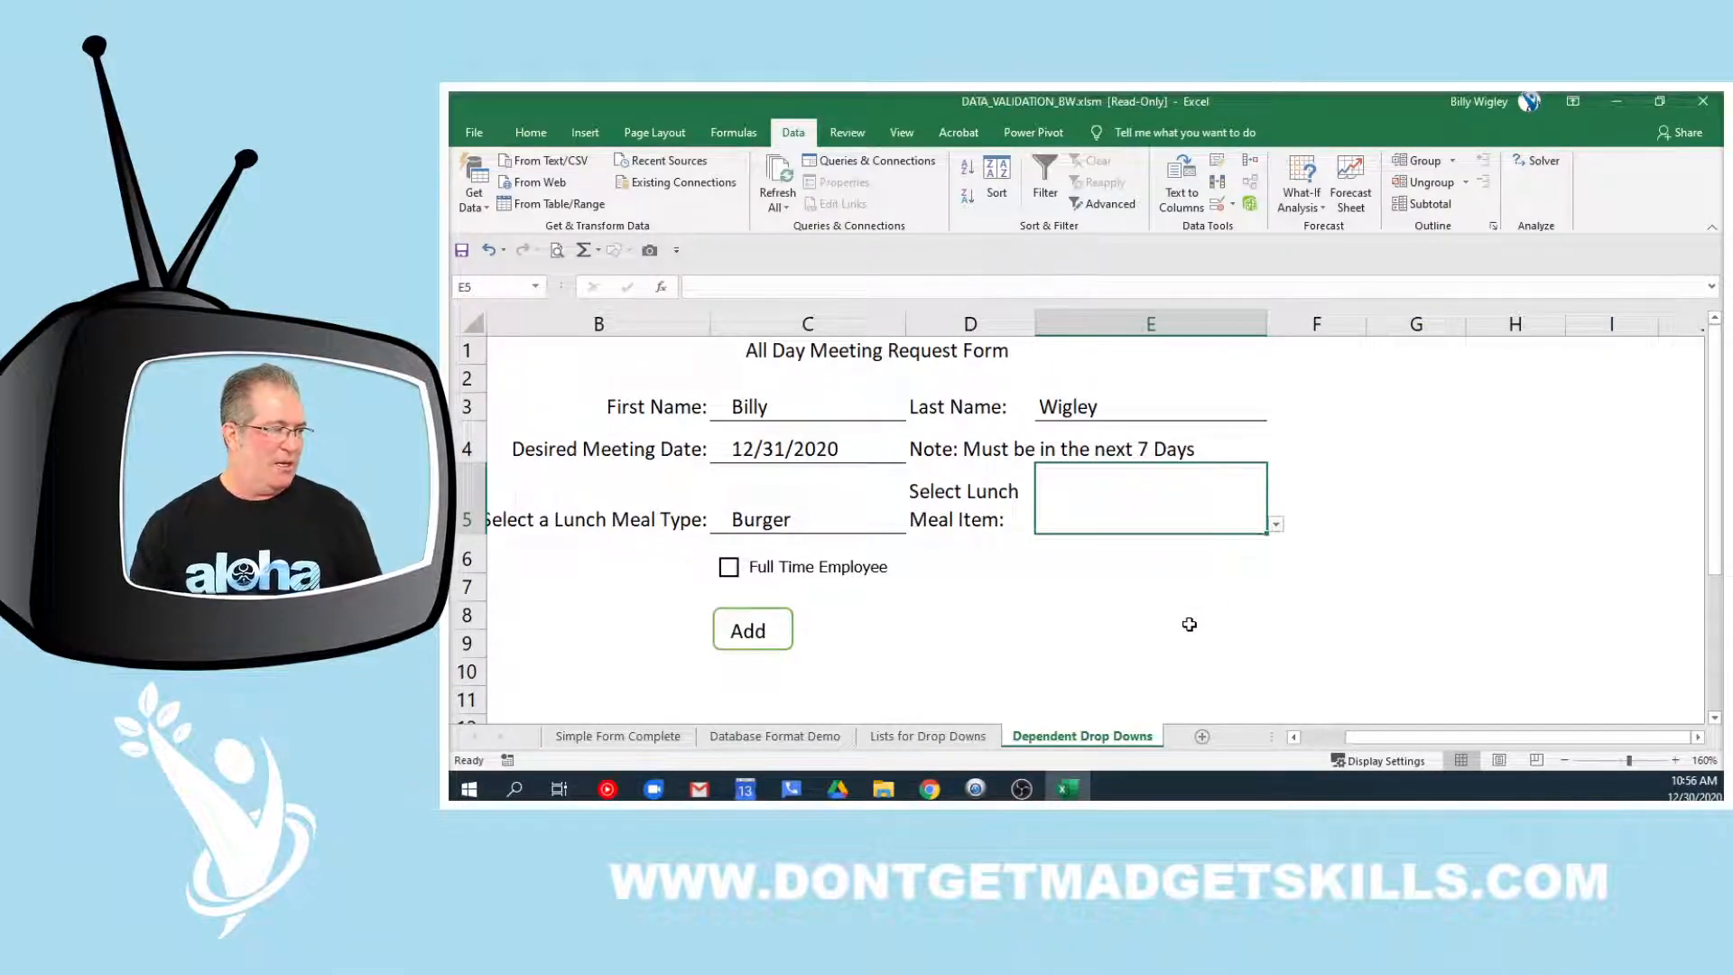
Choose Cheeseburger from E5's burger options as the lunch meal item
{"action": "left_click", "coordinate": [780, 515]}
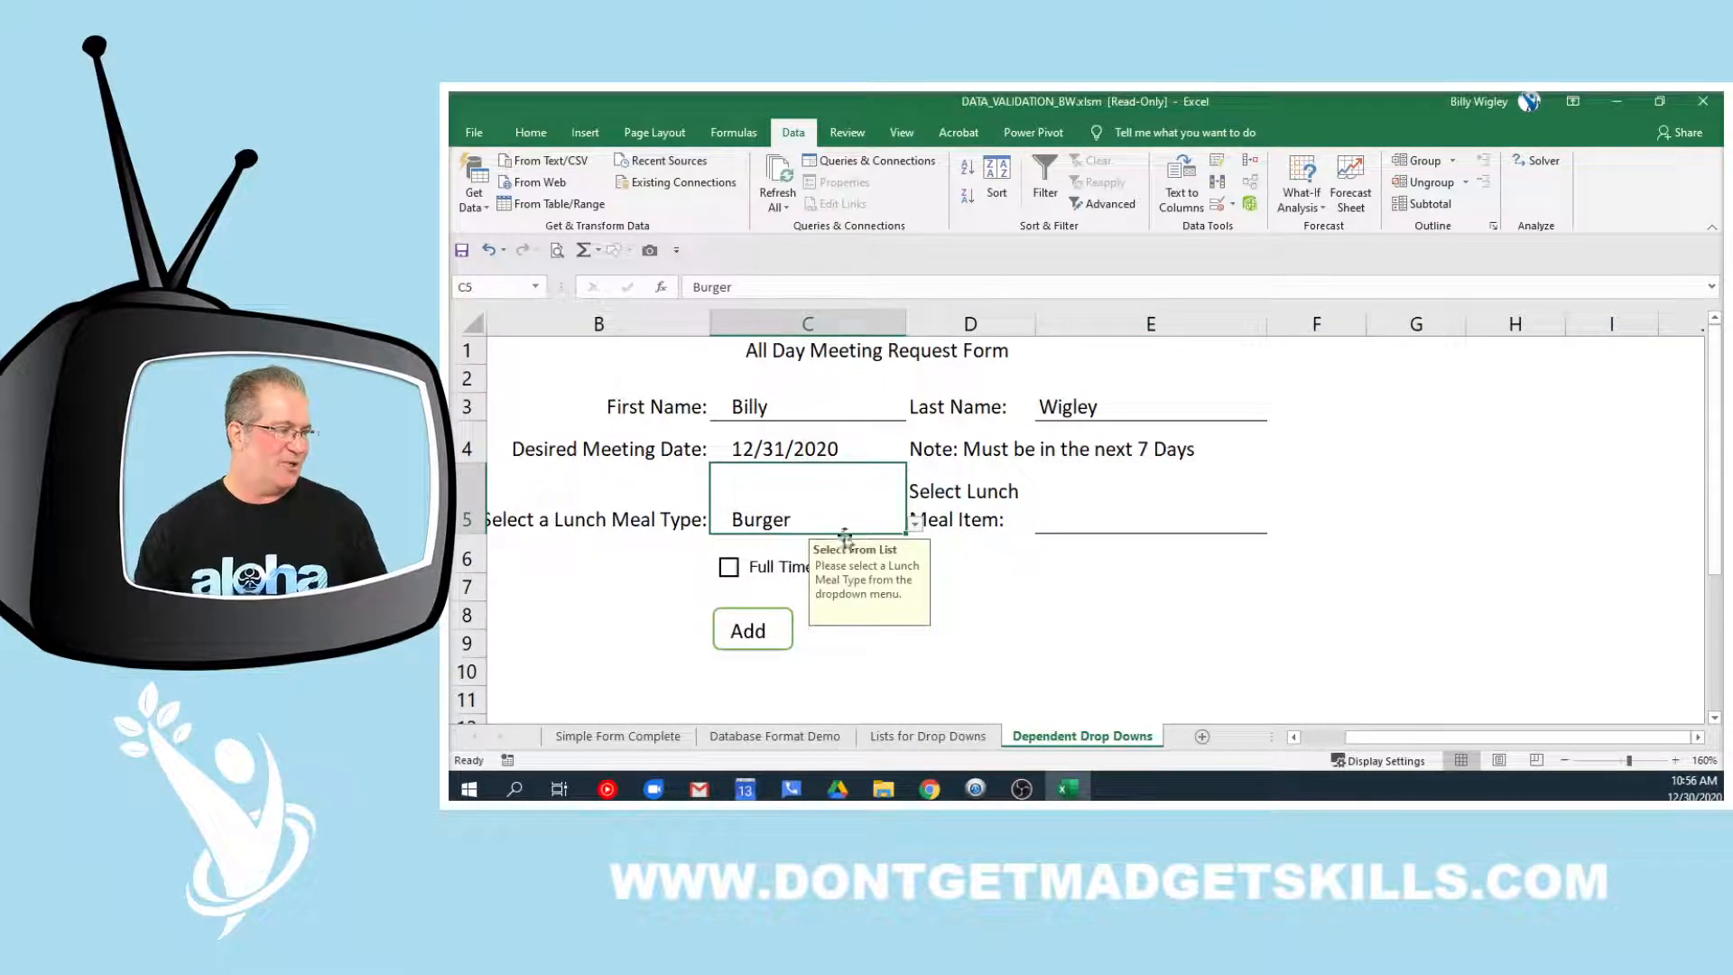
{"action": "left_click", "coordinate": [1119, 519]}
{"action": "left_click", "coordinate": [1277, 526]}
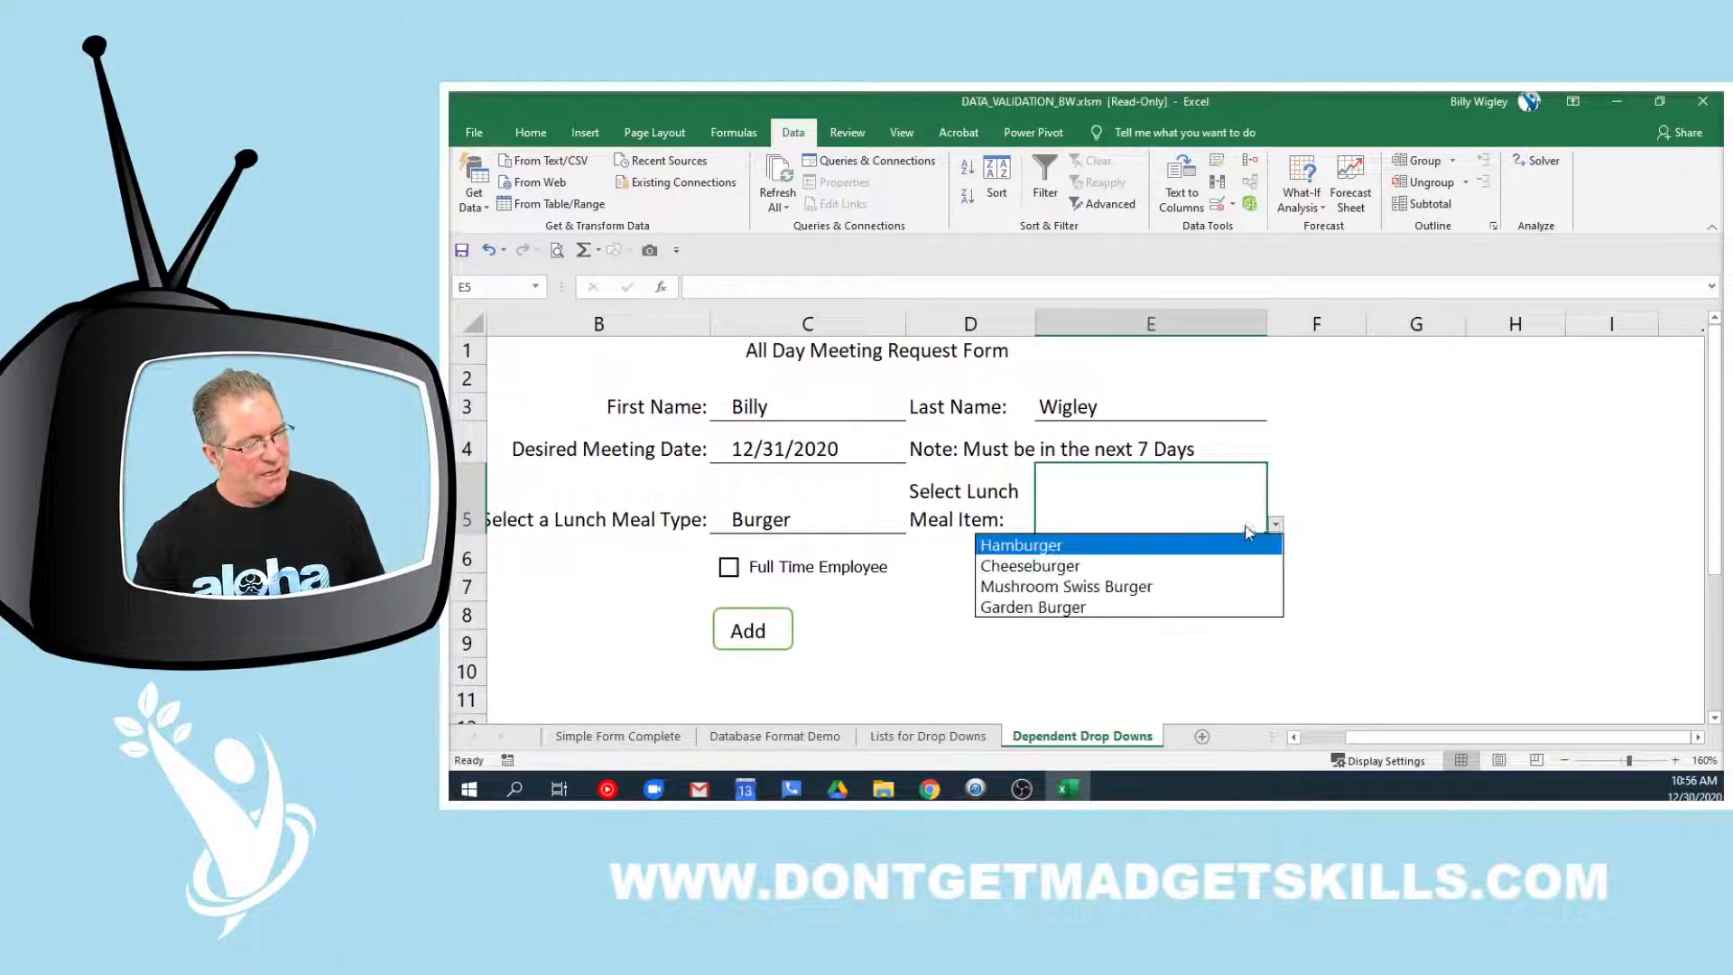
{"action": "left_click", "coordinate": [1118, 567]}
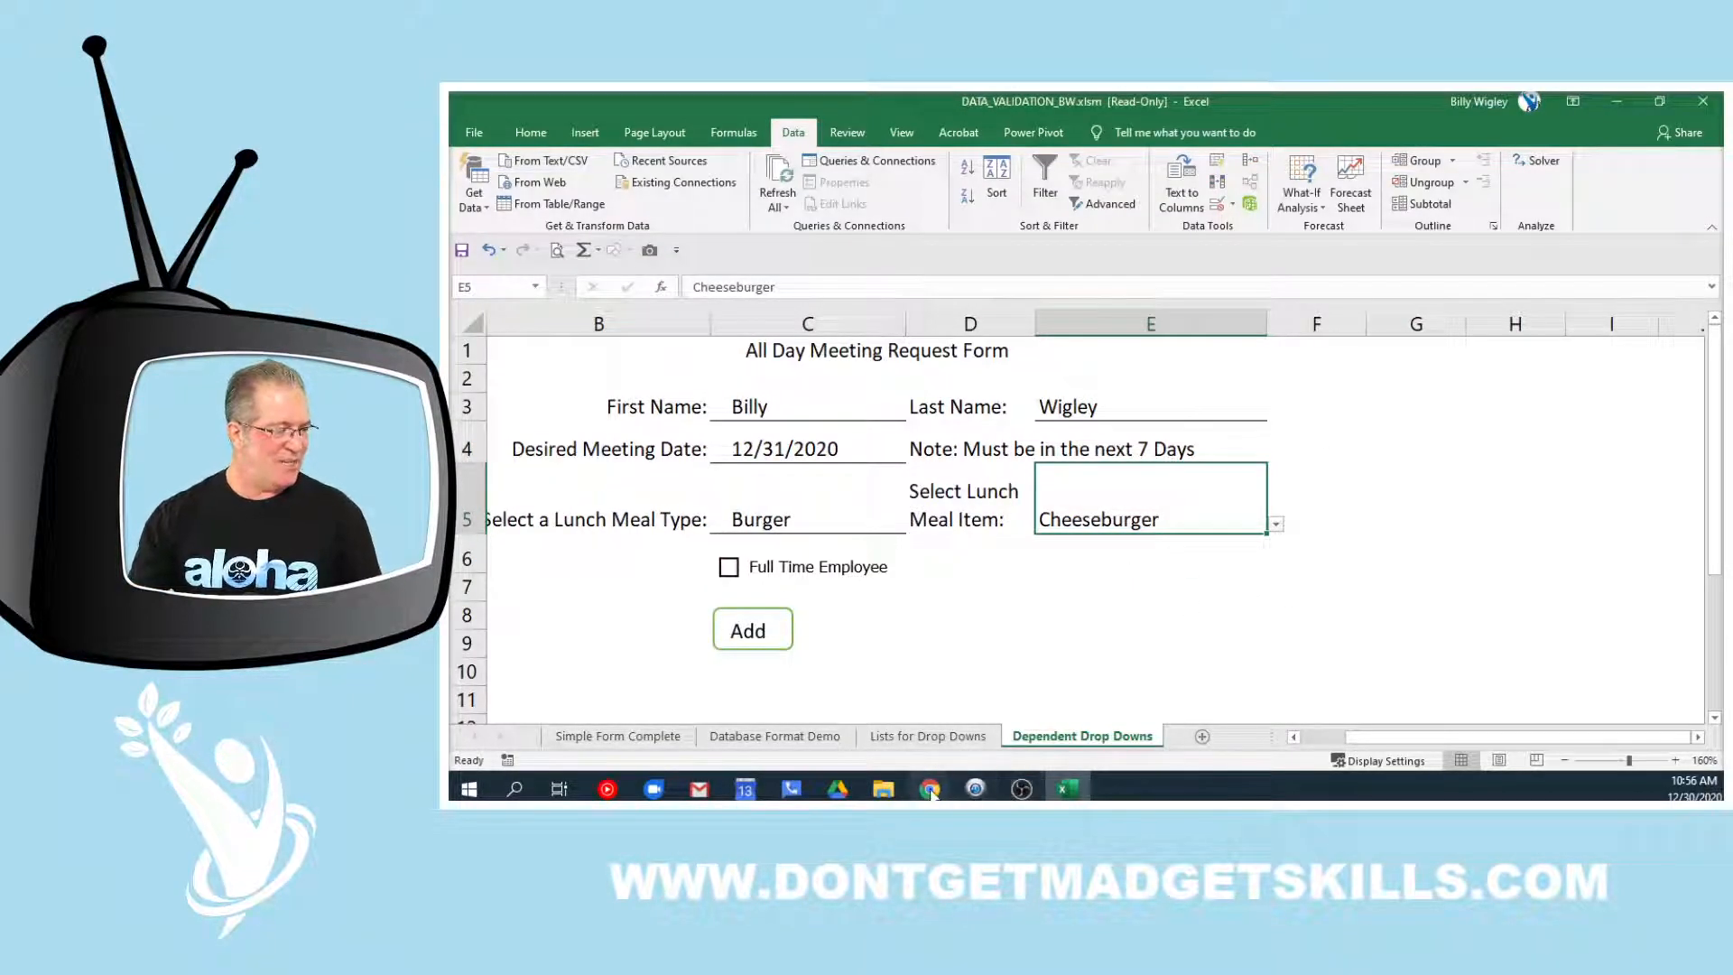
Switch to Chrome and open the WEBINARS page announcing My 30 Favorite Power-Tips on 01/08/2020
{"action": "mouse_move", "coordinate": [929, 790]}
{"action": "left_click", "coordinate": [894, 722]}
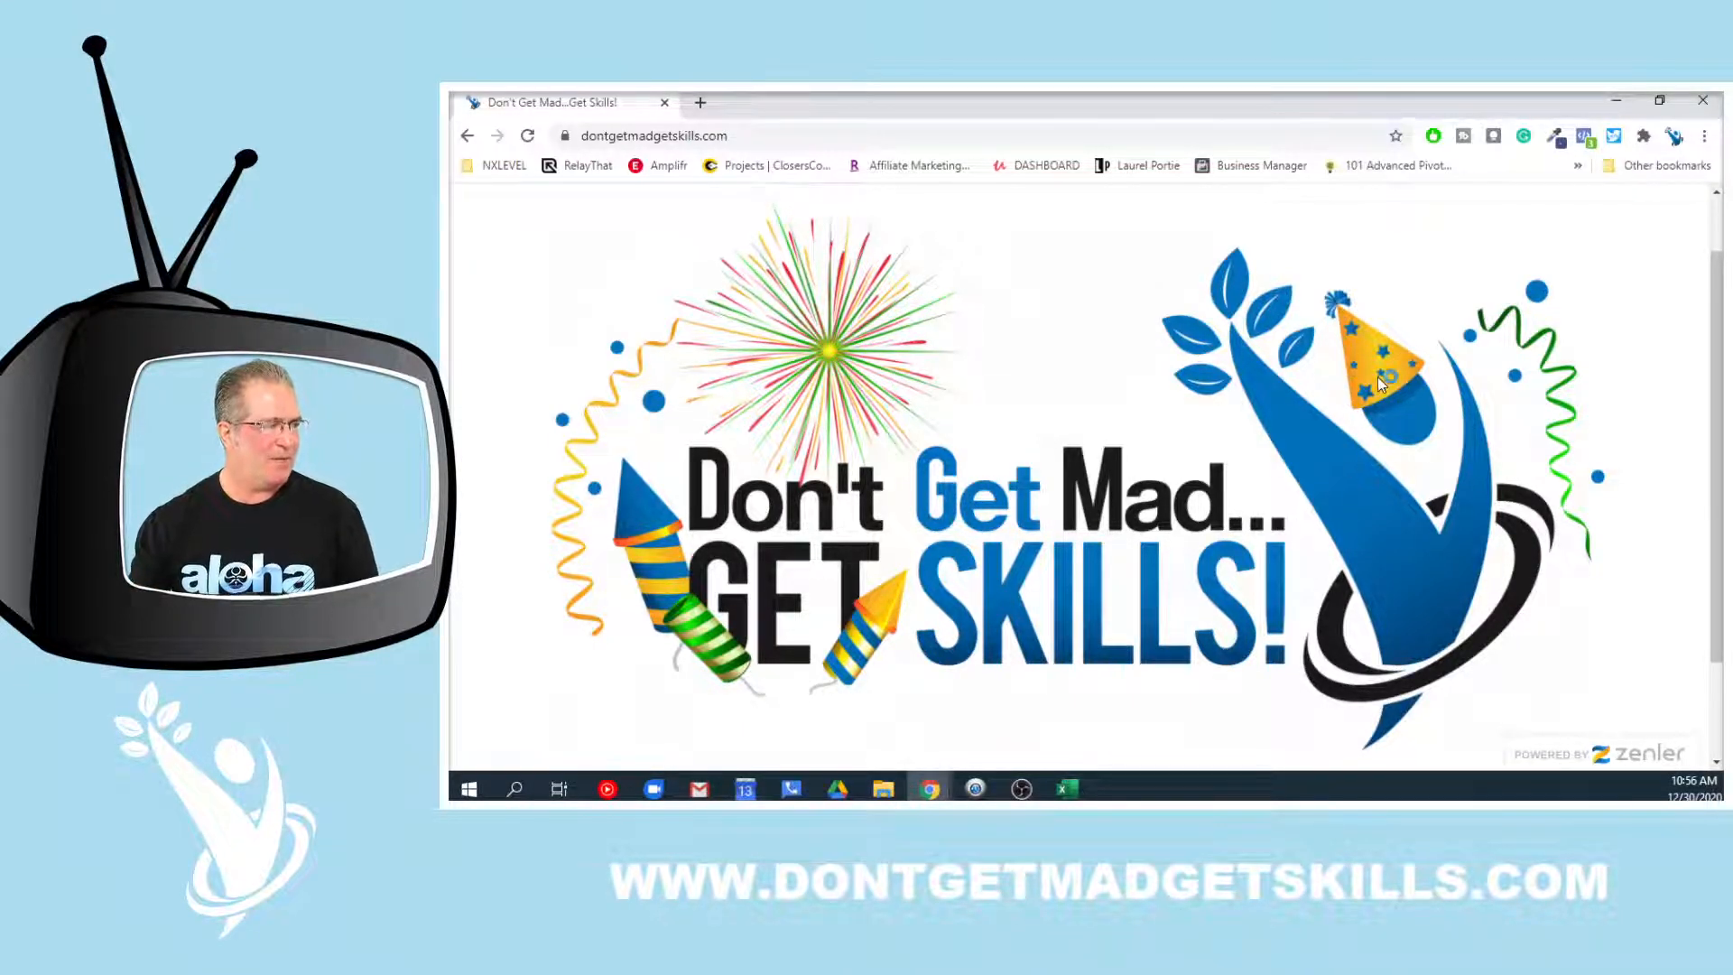
{"action": "scroll", "coordinate": [1119, 438], "scroll_direction": "up", "scroll_amount": 1}
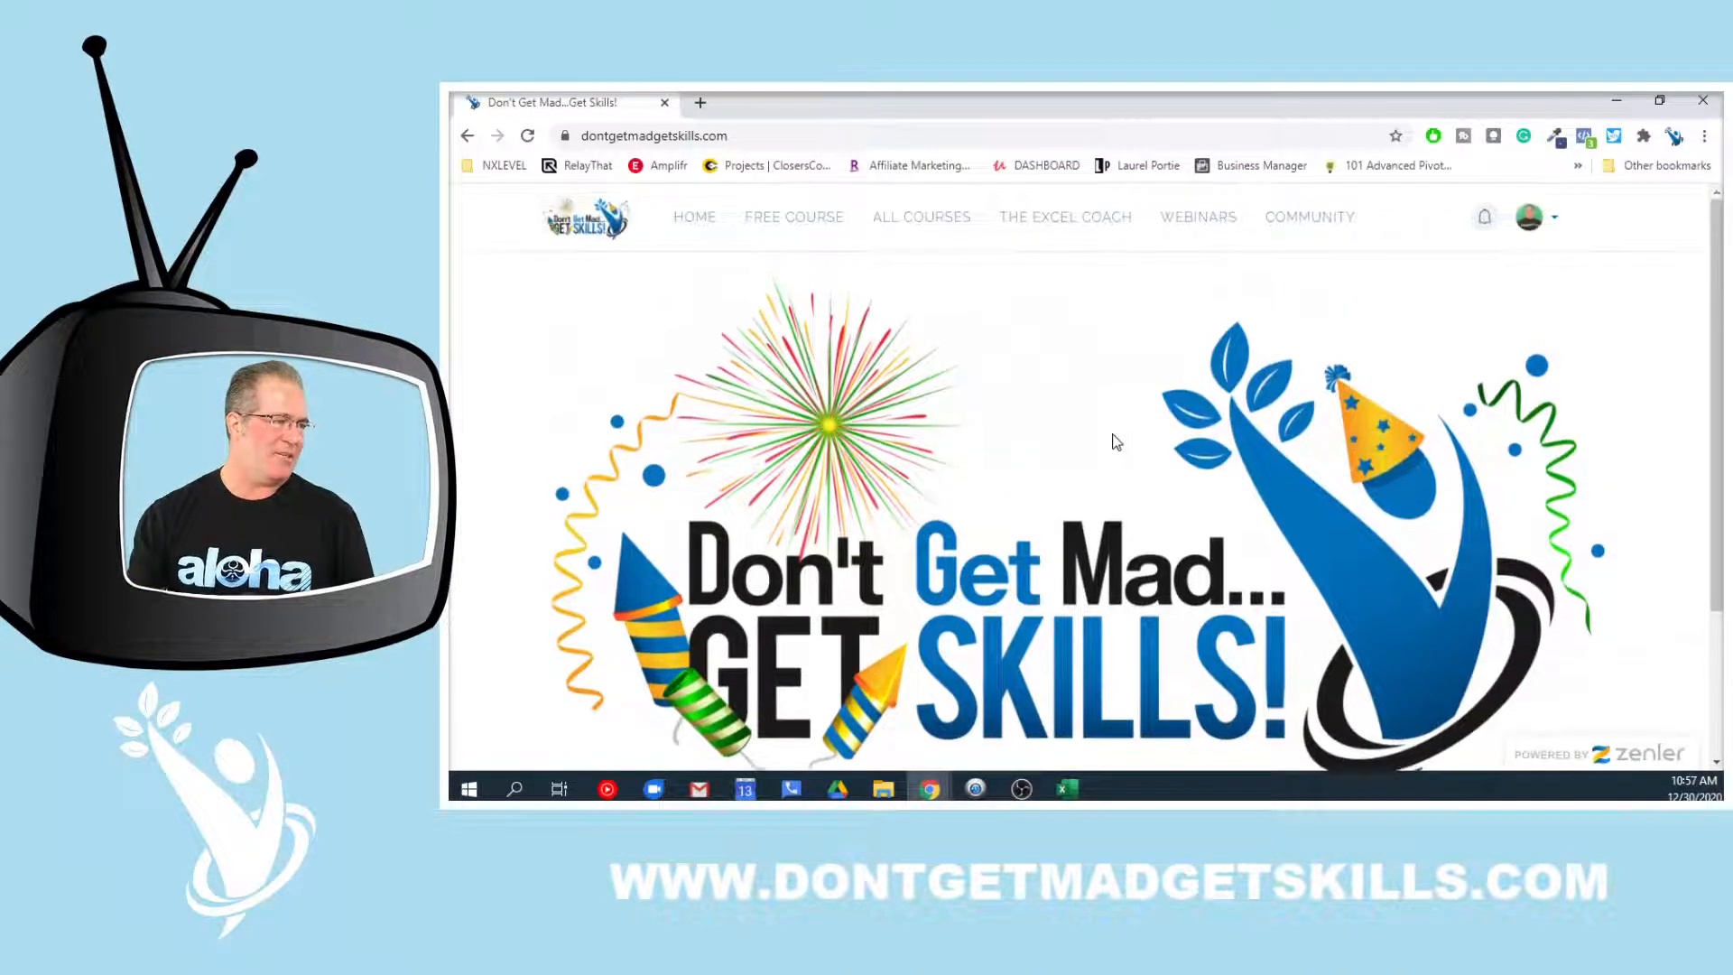
{"action": "left_click", "coordinate": [1218, 225]}
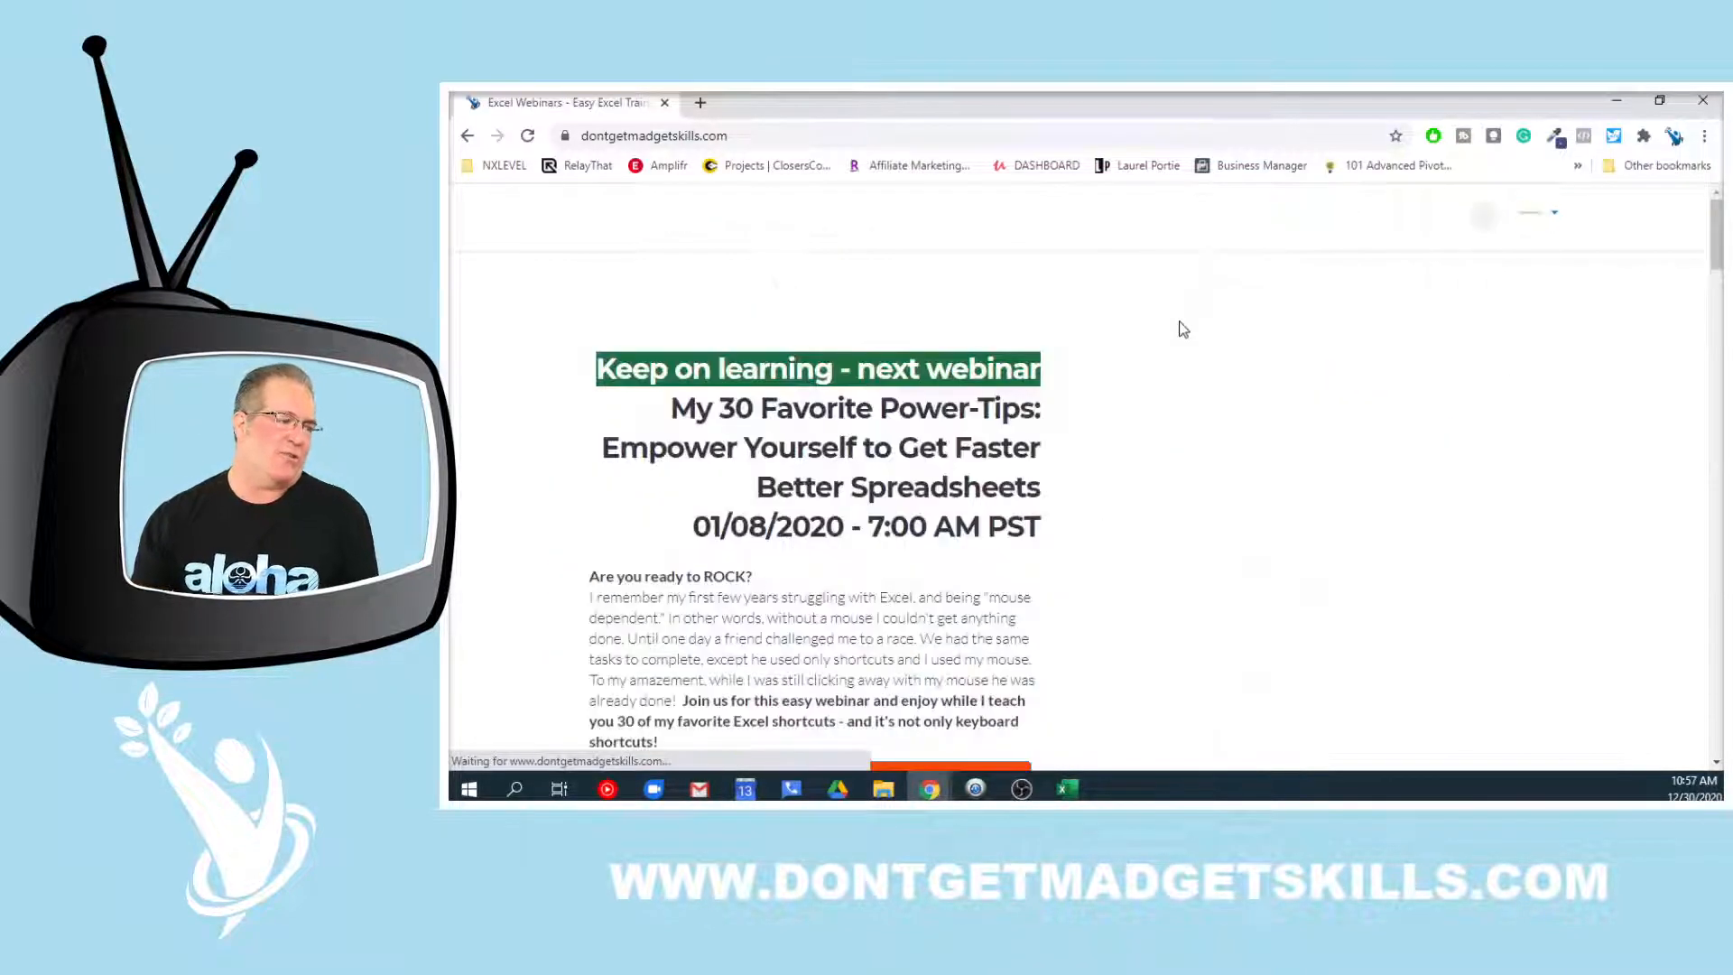
{"action": "scroll", "coordinate": [1183, 330], "scroll_direction": "down", "scroll_amount": 2}
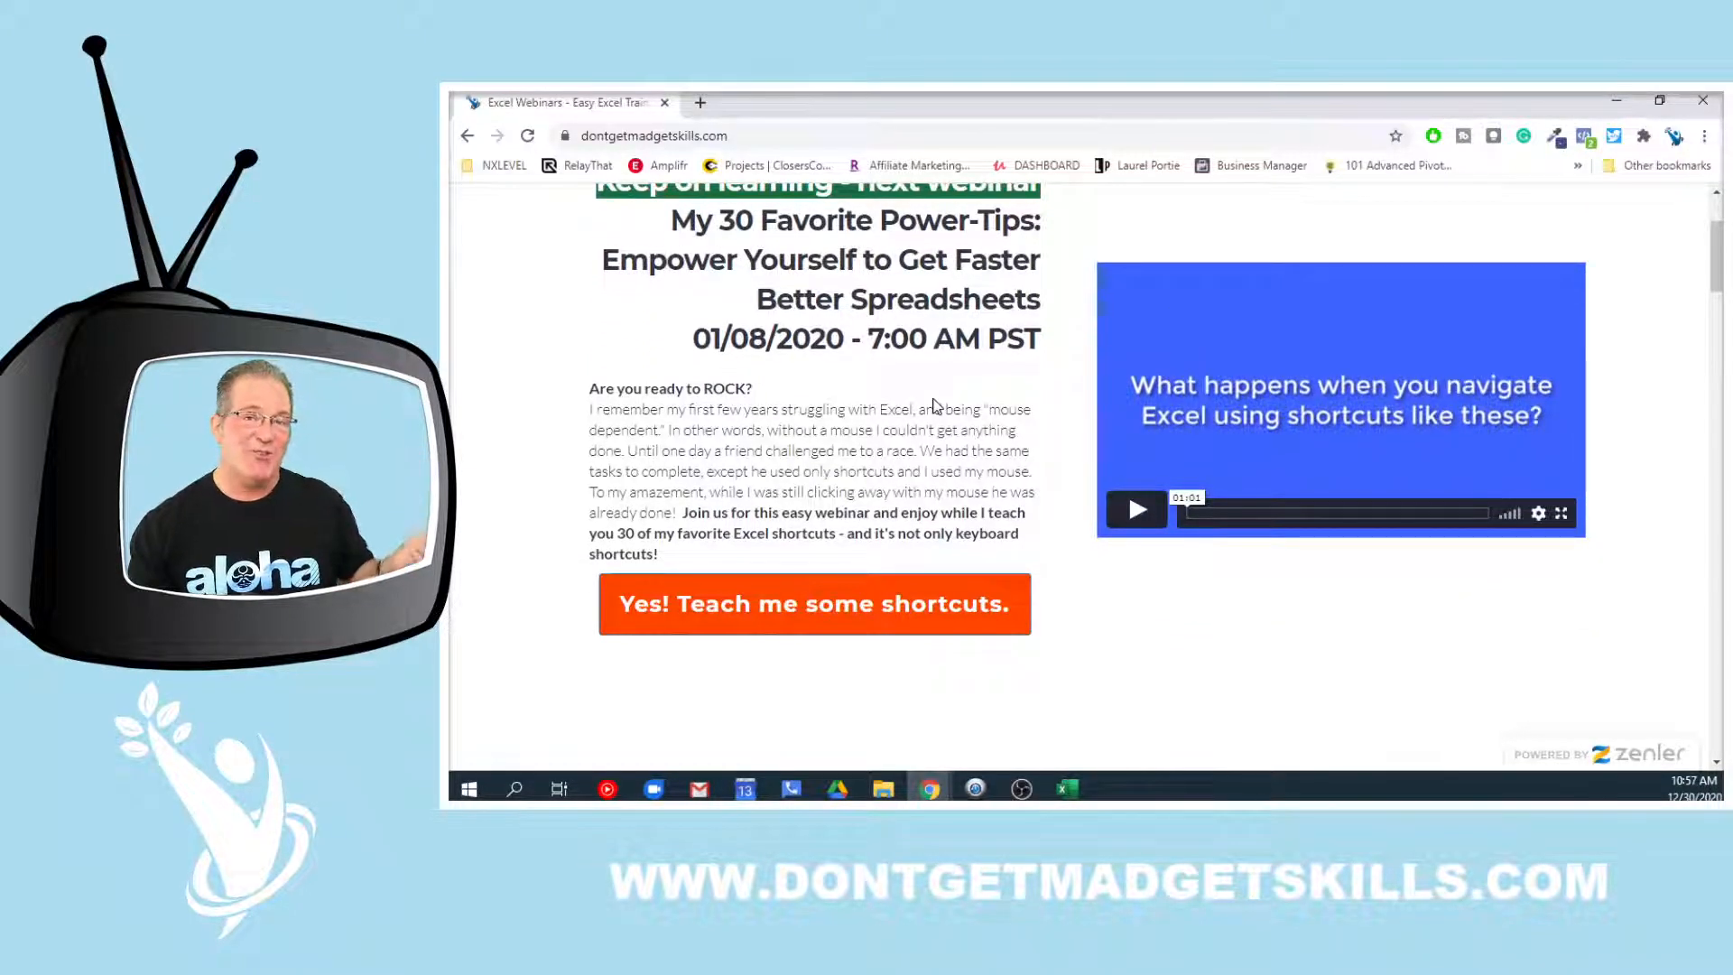
{"action": "scroll", "coordinate": [875, 268], "scroll_direction": "up", "scroll_amount": 1}
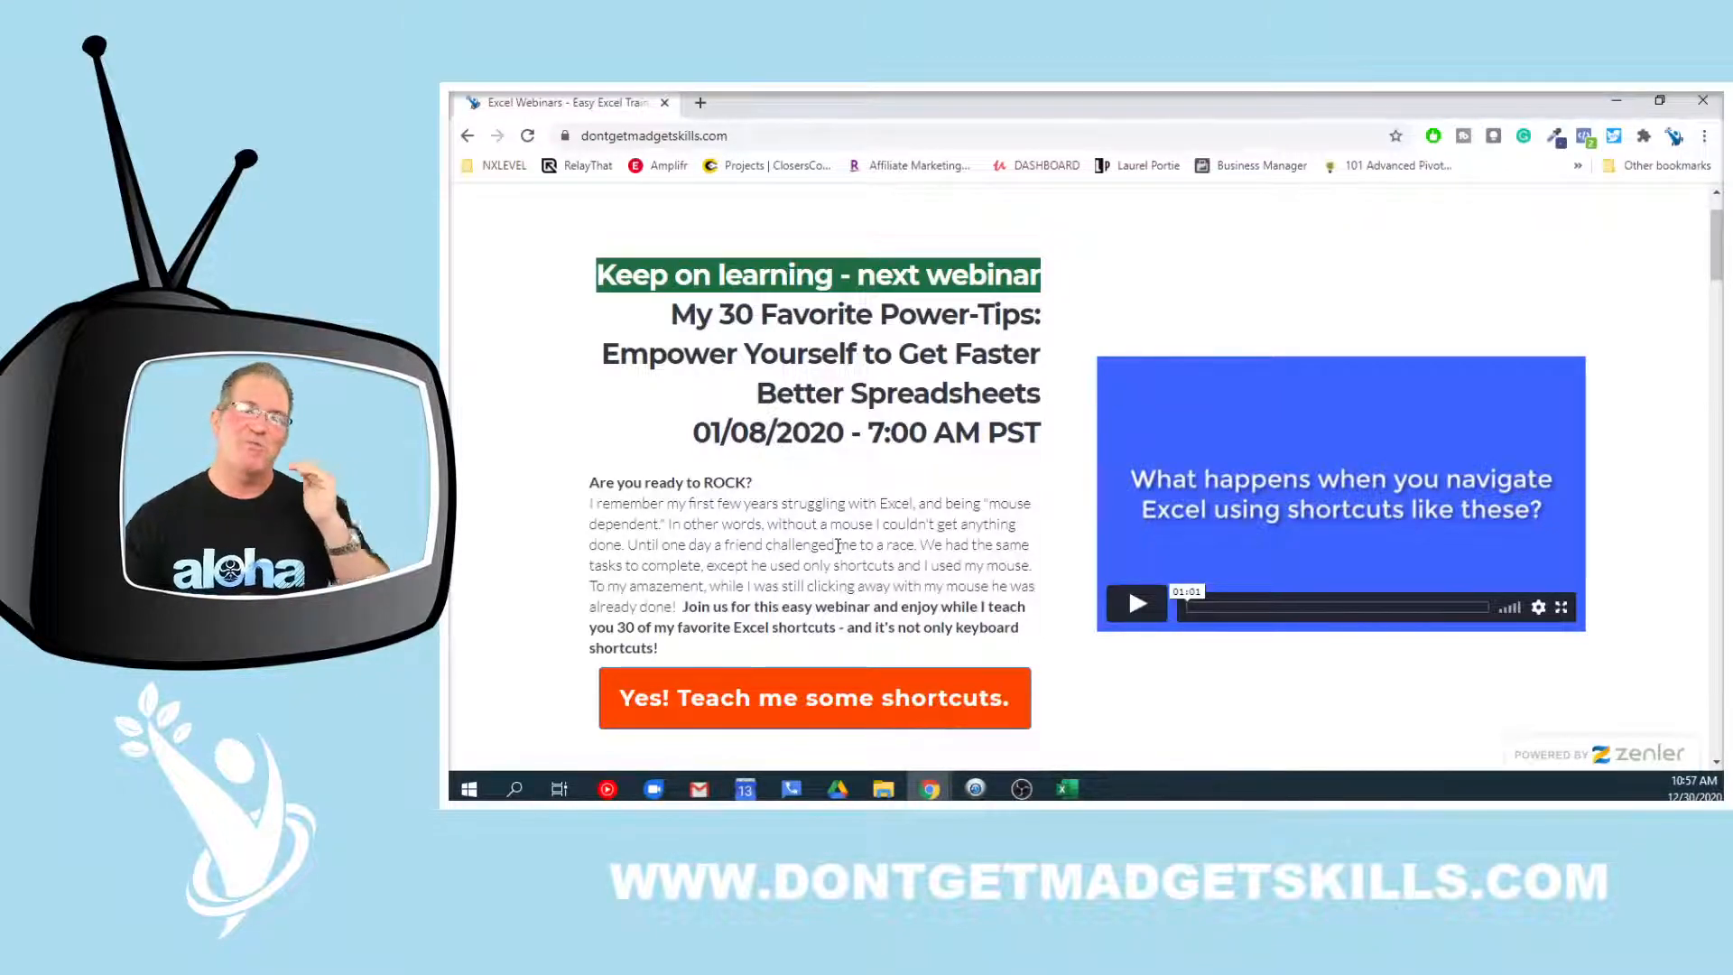
{"action": "scroll", "coordinate": [810, 479], "scroll_direction": "up", "scroll_amount": 1}
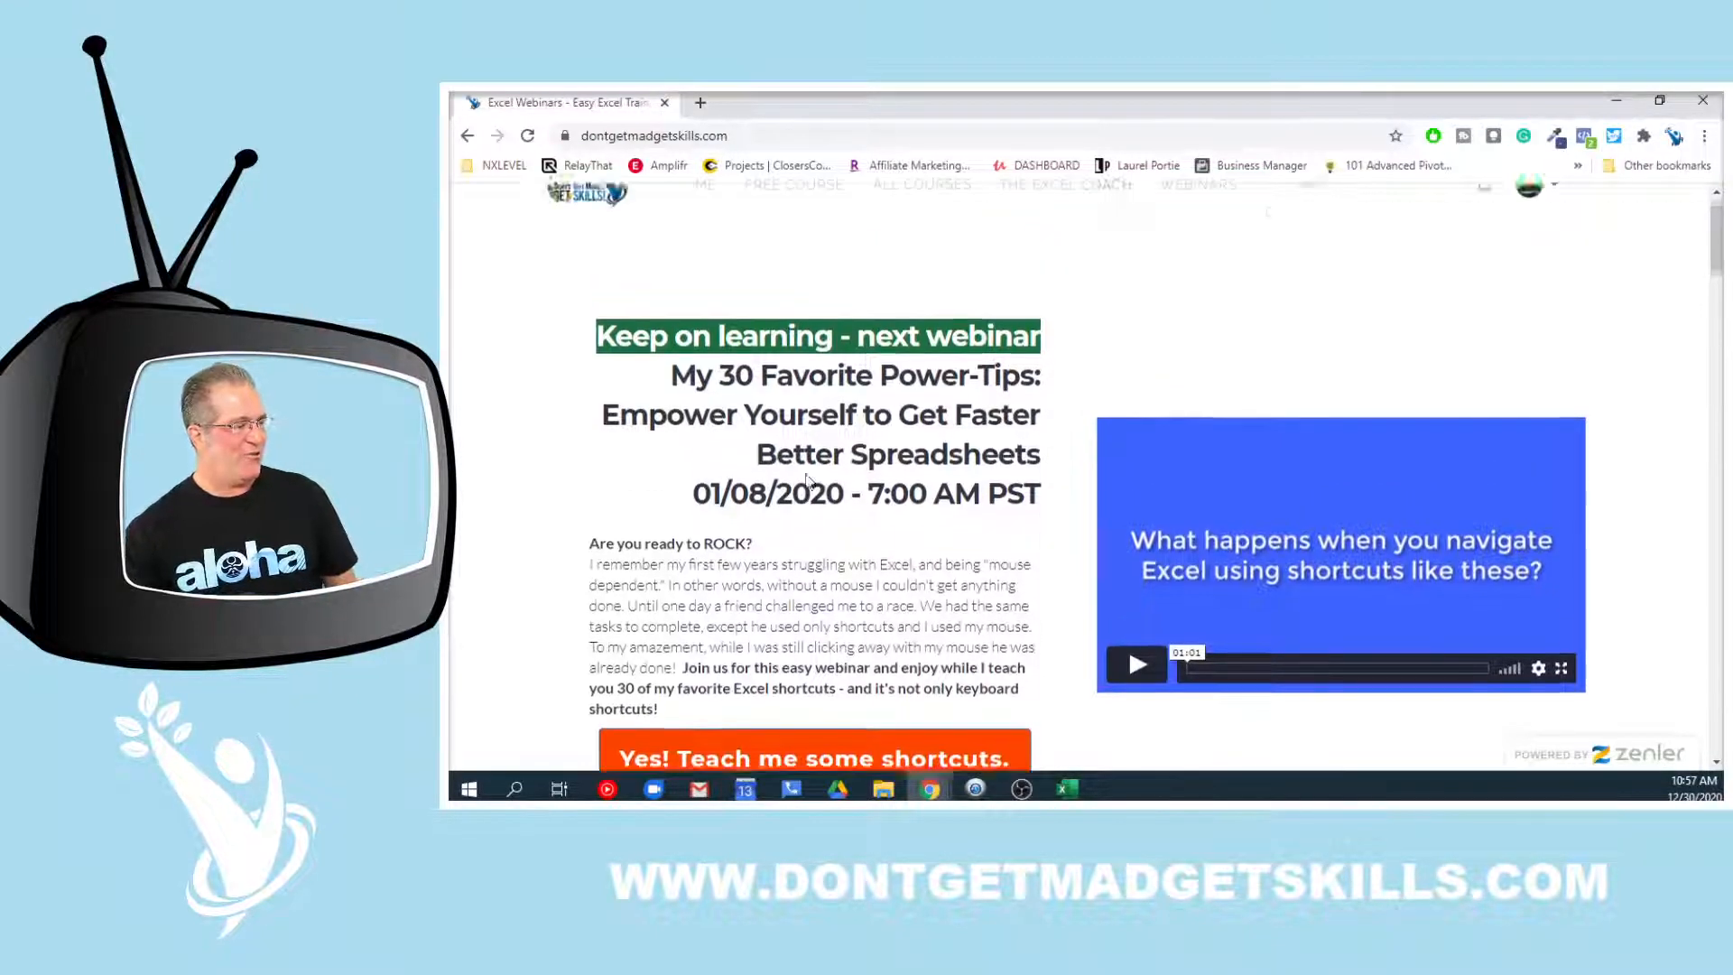